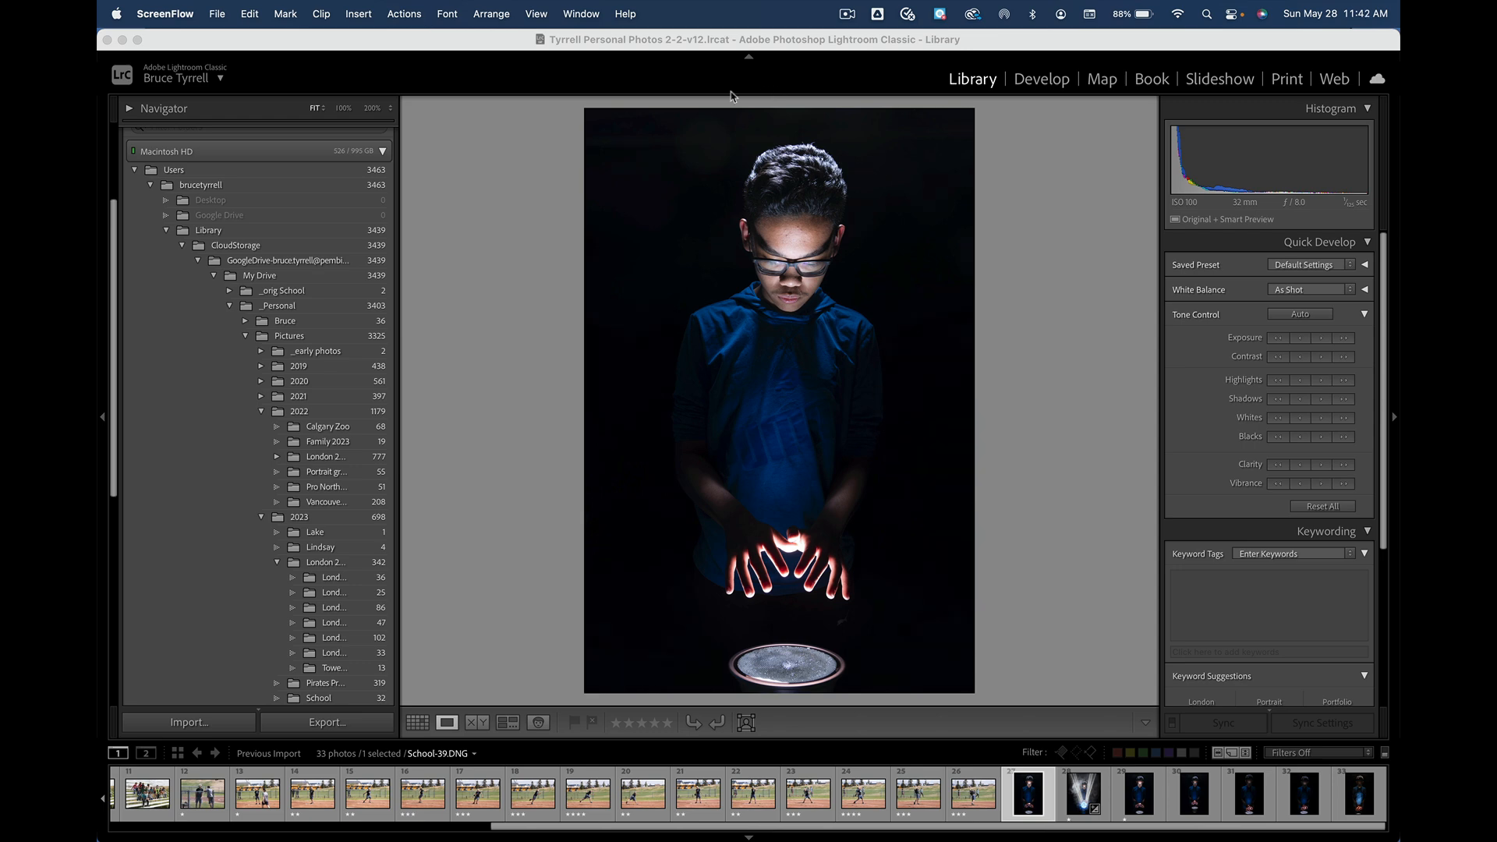
# Step: Open the selected School-39.DNG photo from Lightroom Classic in Adobe Photoshop 2023 for editing
pyautogui.click(705, 47)
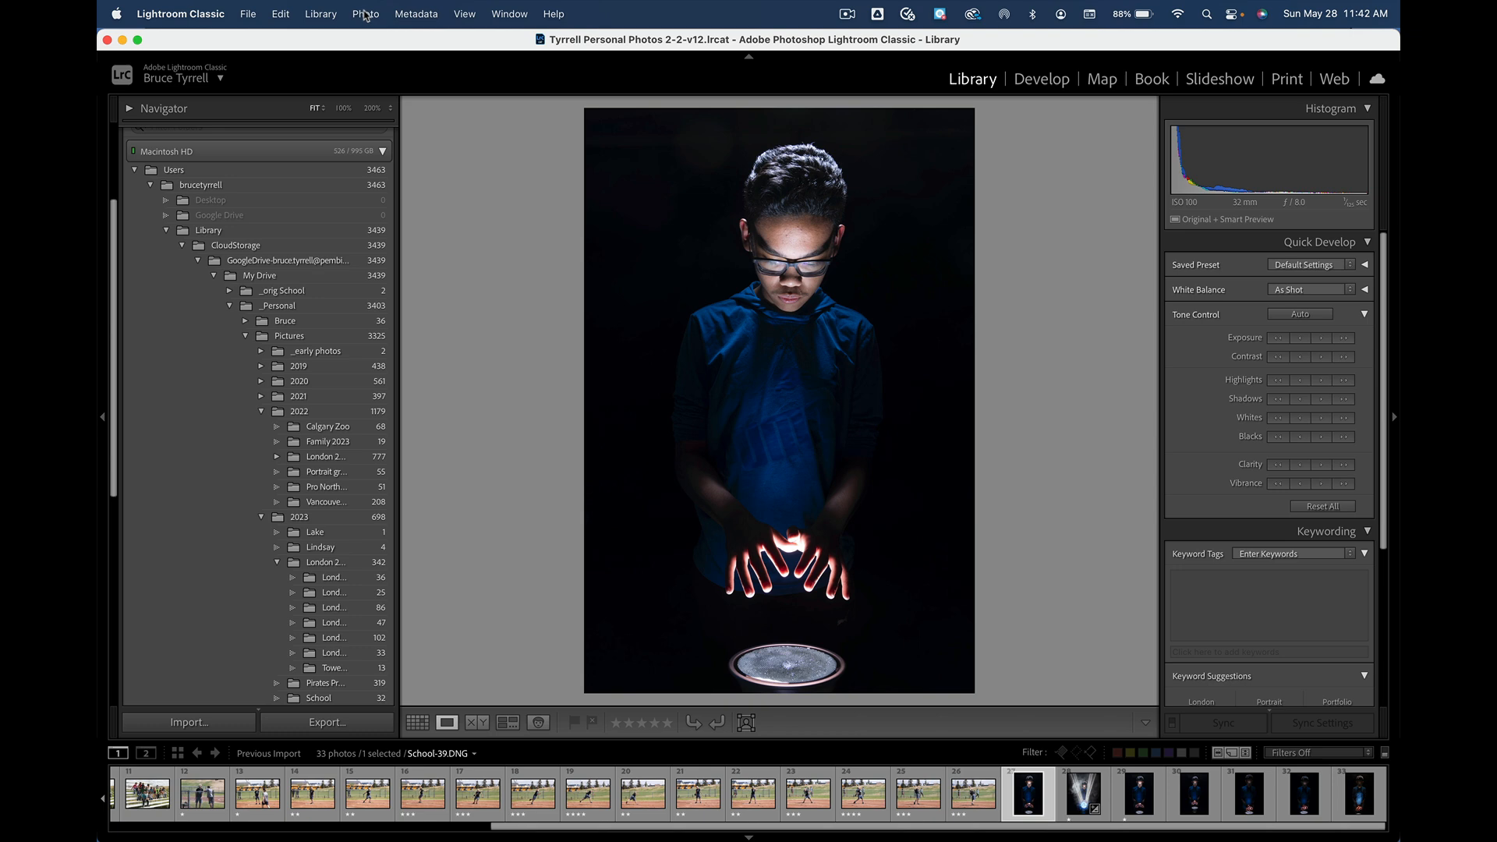
pyautogui.click(366, 14)
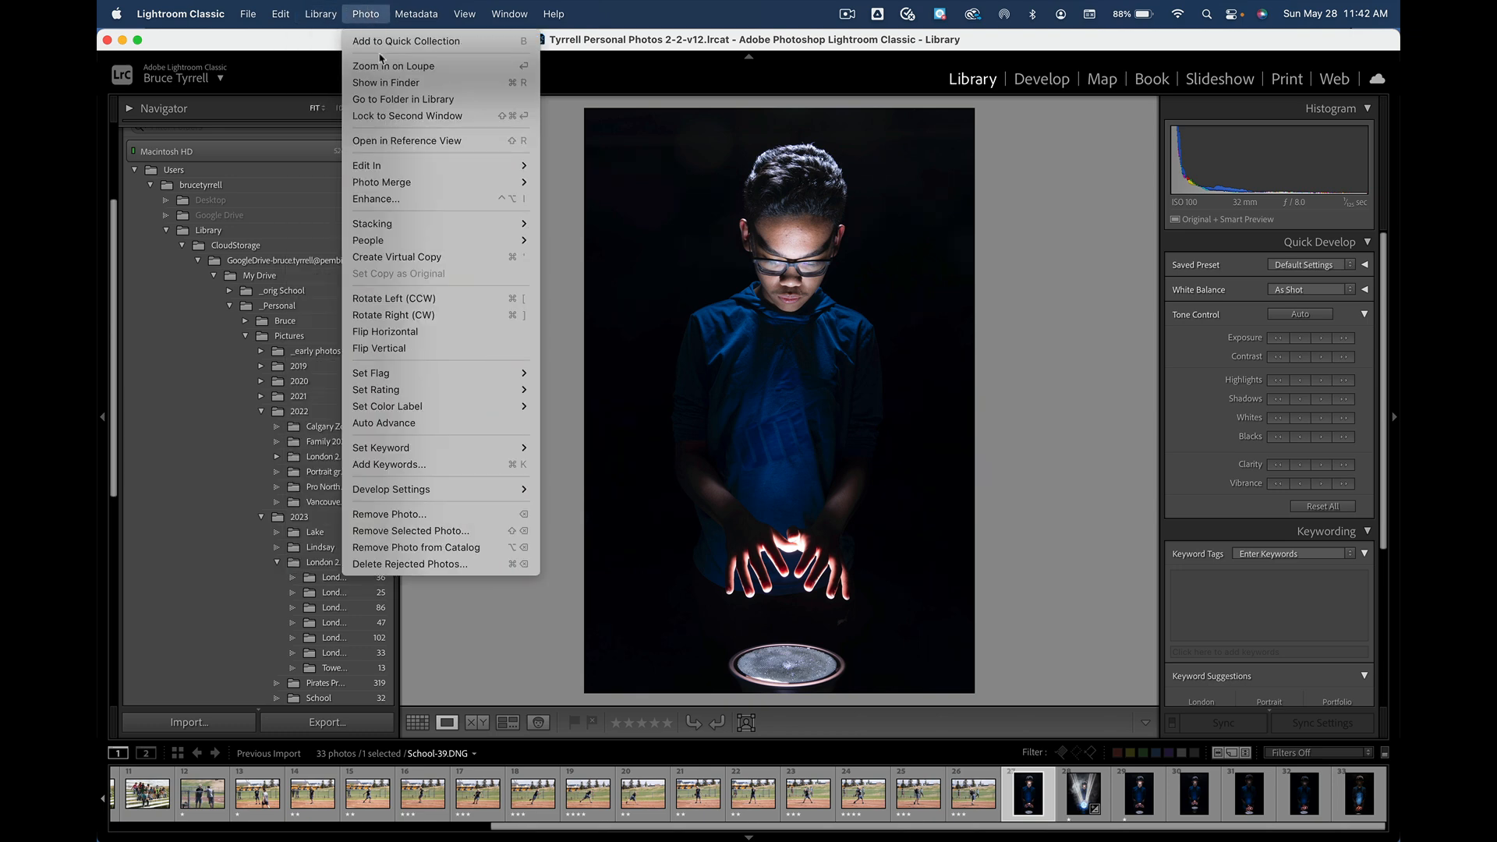
pyautogui.moveTo(431, 166)
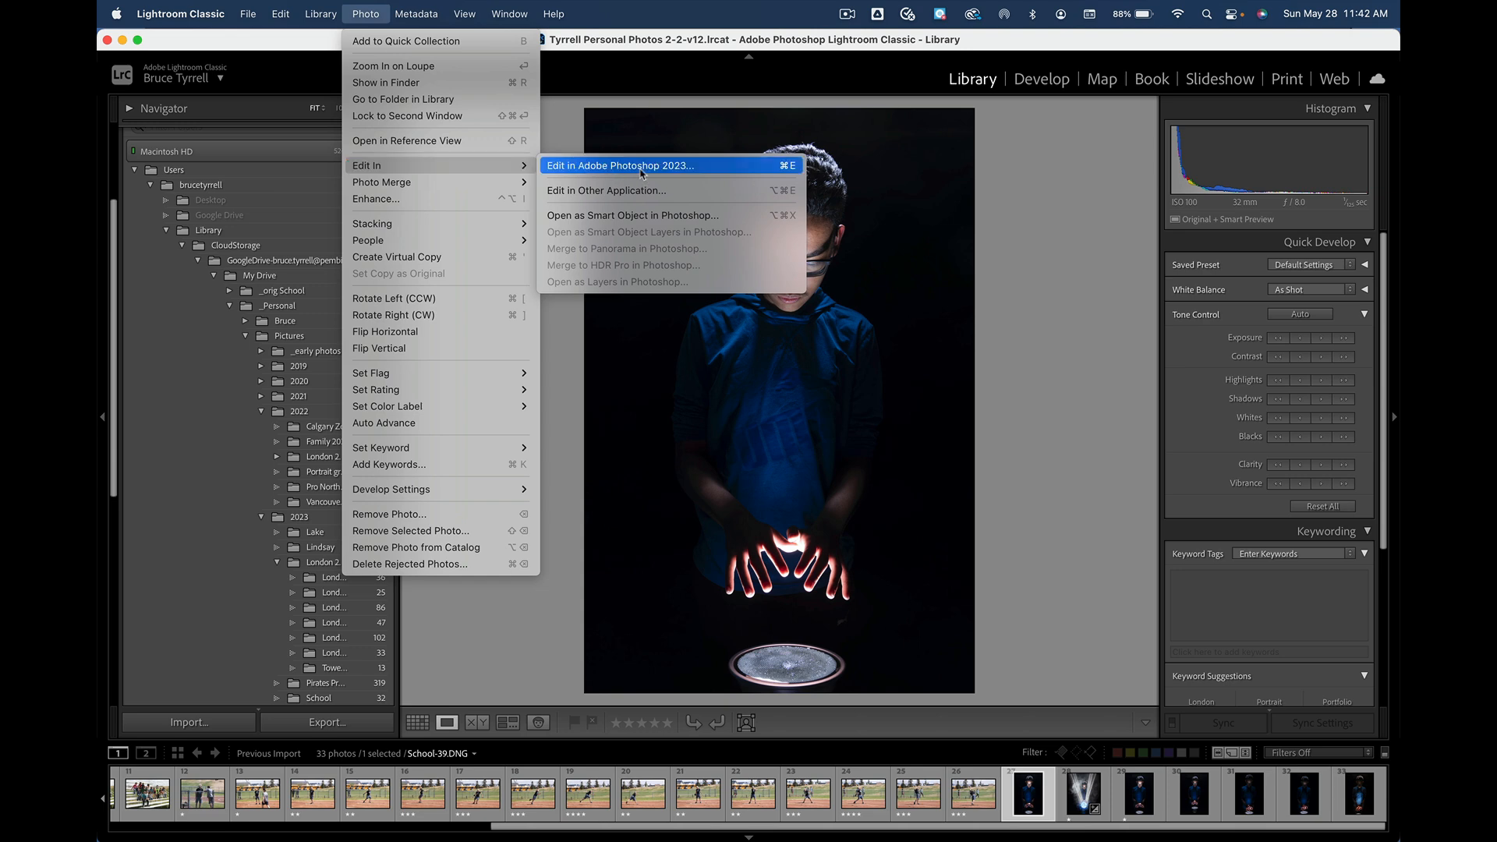
pyautogui.click(640, 165)
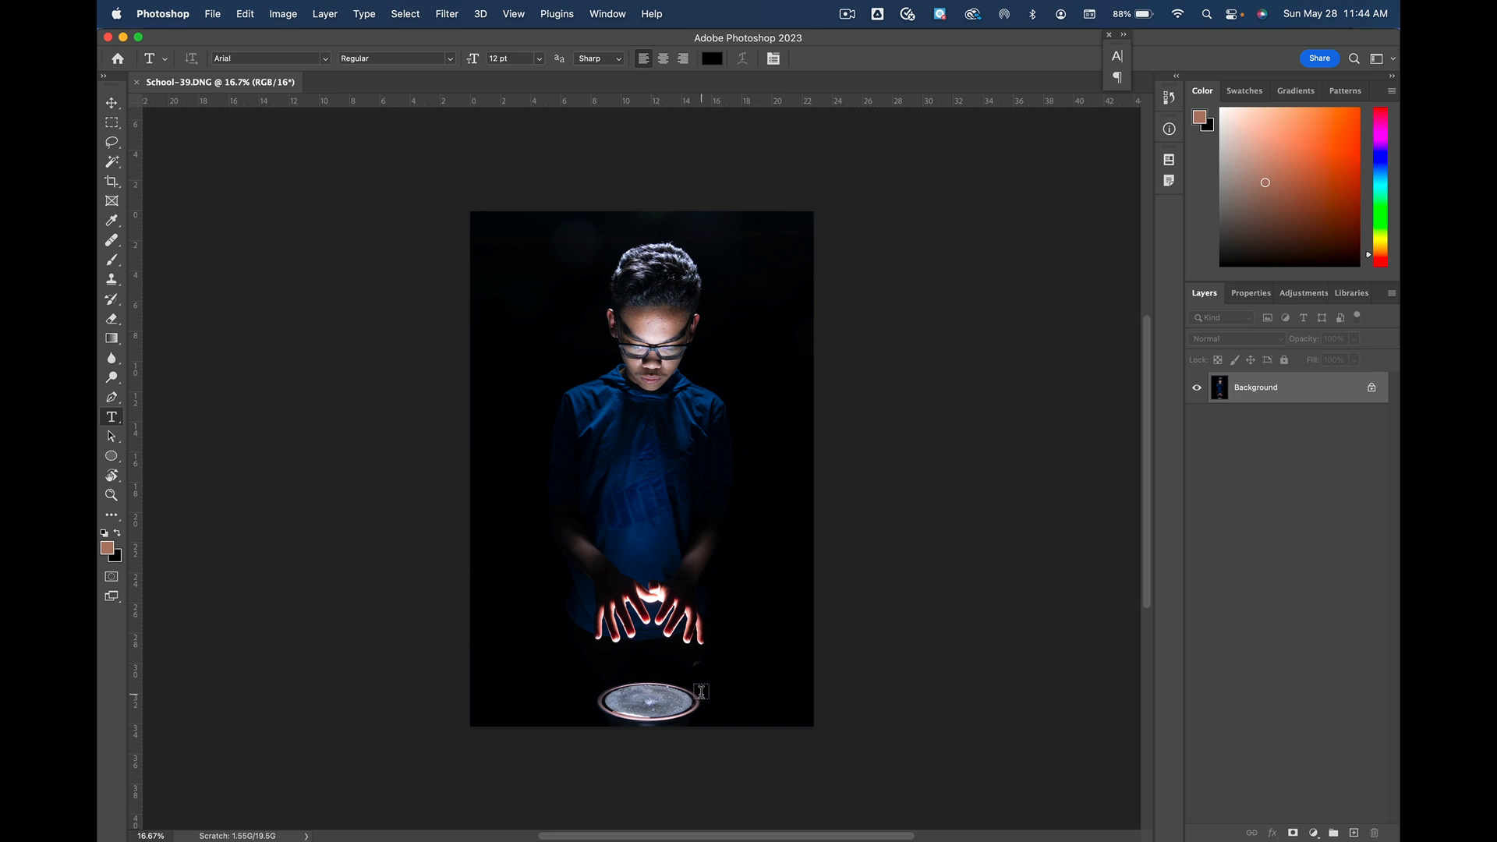
# Step: Expand the canvas beyond the photo on all sides with a 4:5 content-aware crop, keeping the boy and the disc inside
pyautogui.press('c')
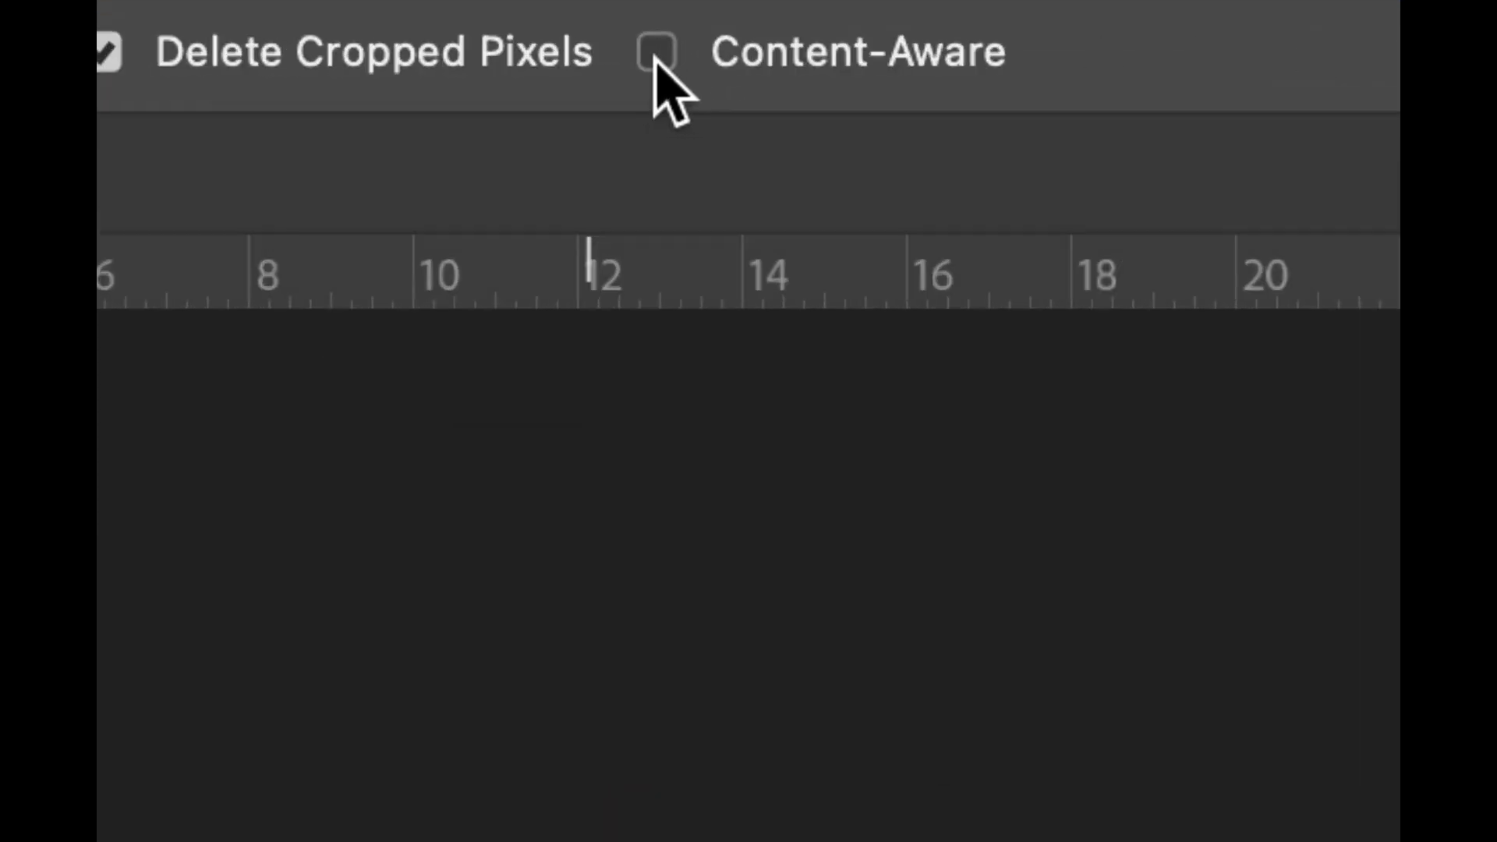
pyautogui.click(666, 60)
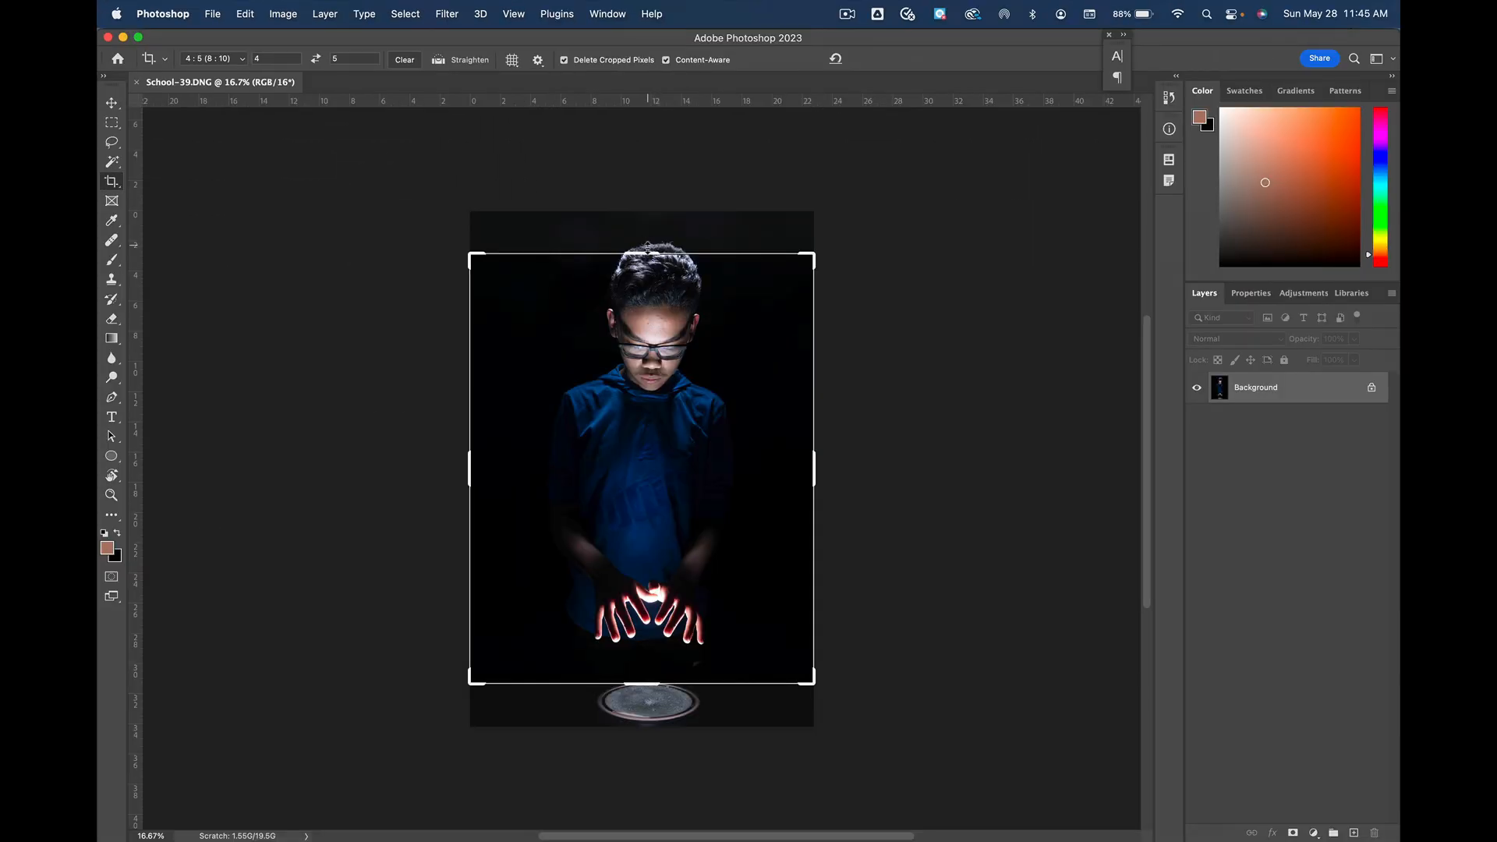
pyautogui.moveTo(649, 254); pyautogui.dragTo(650, 232)
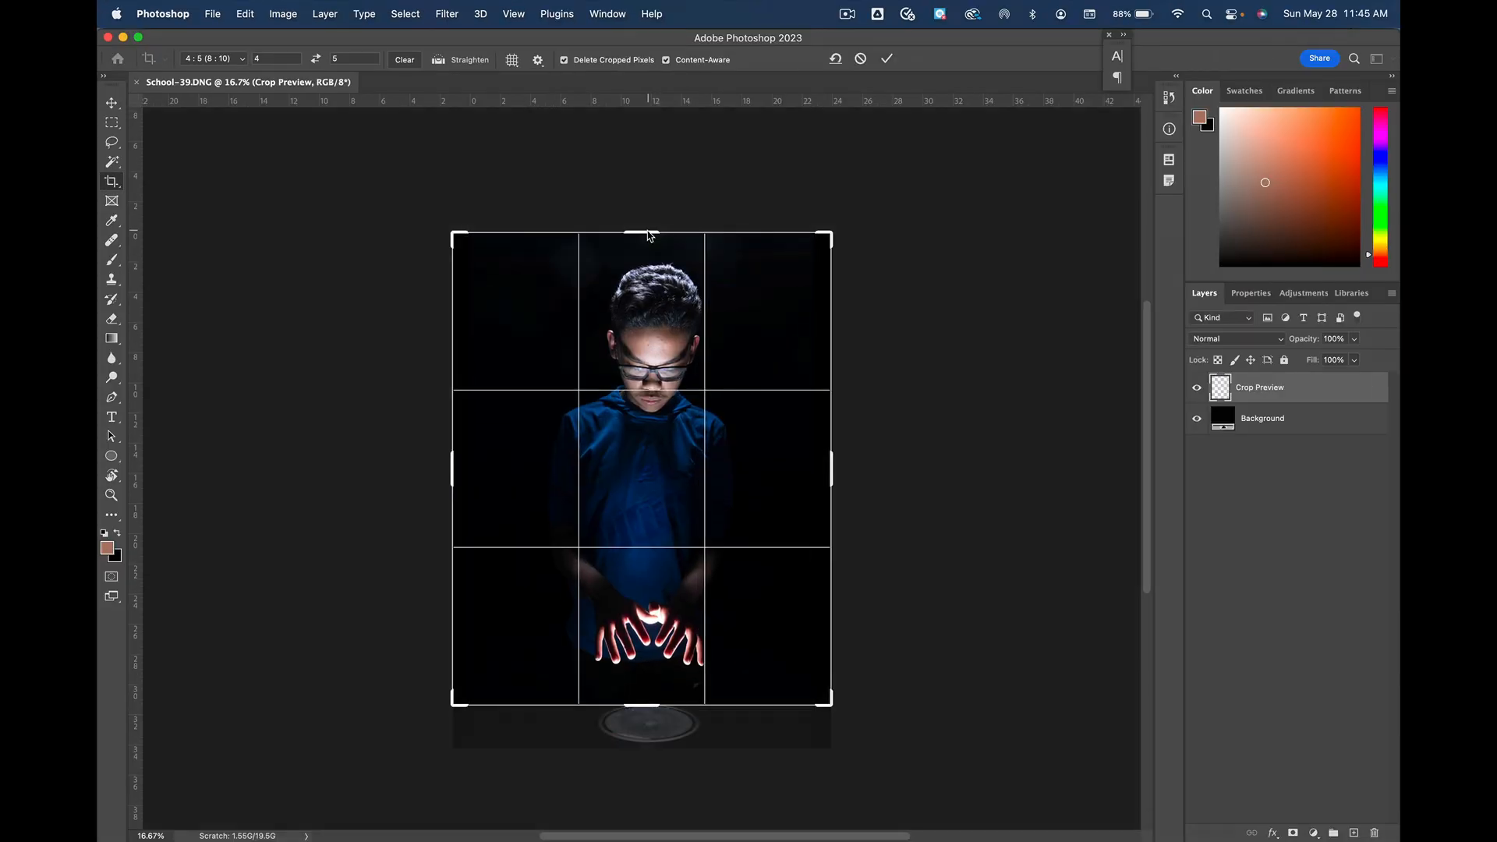
pyautogui.moveTo(638, 700); pyautogui.dragTo(641, 761)
pyautogui.moveTo(407, 468); pyautogui.dragTo(378, 466)
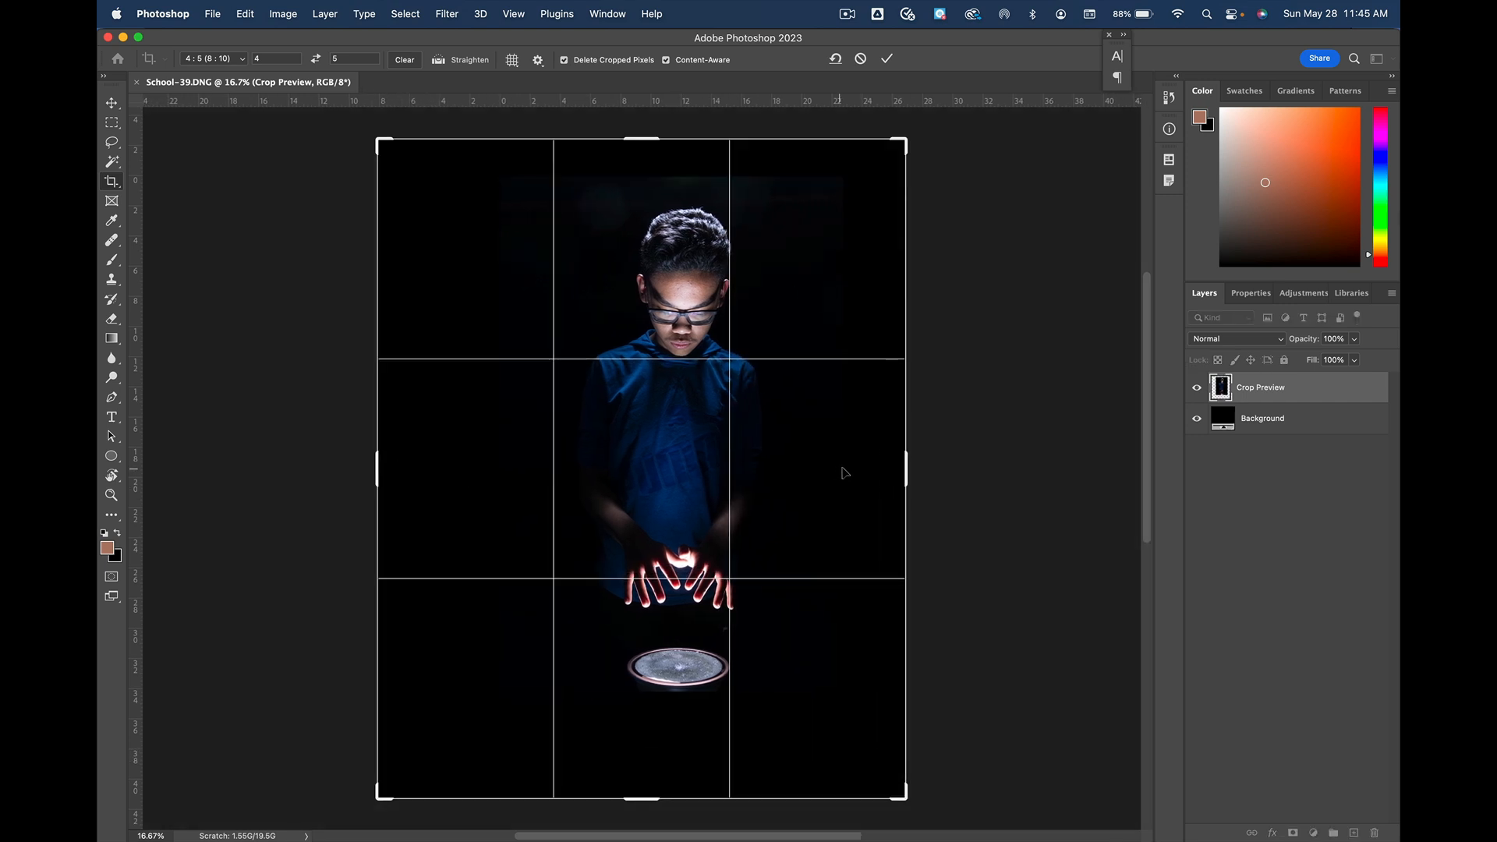
pyautogui.moveTo(904, 460); pyautogui.dragTo(925, 463)
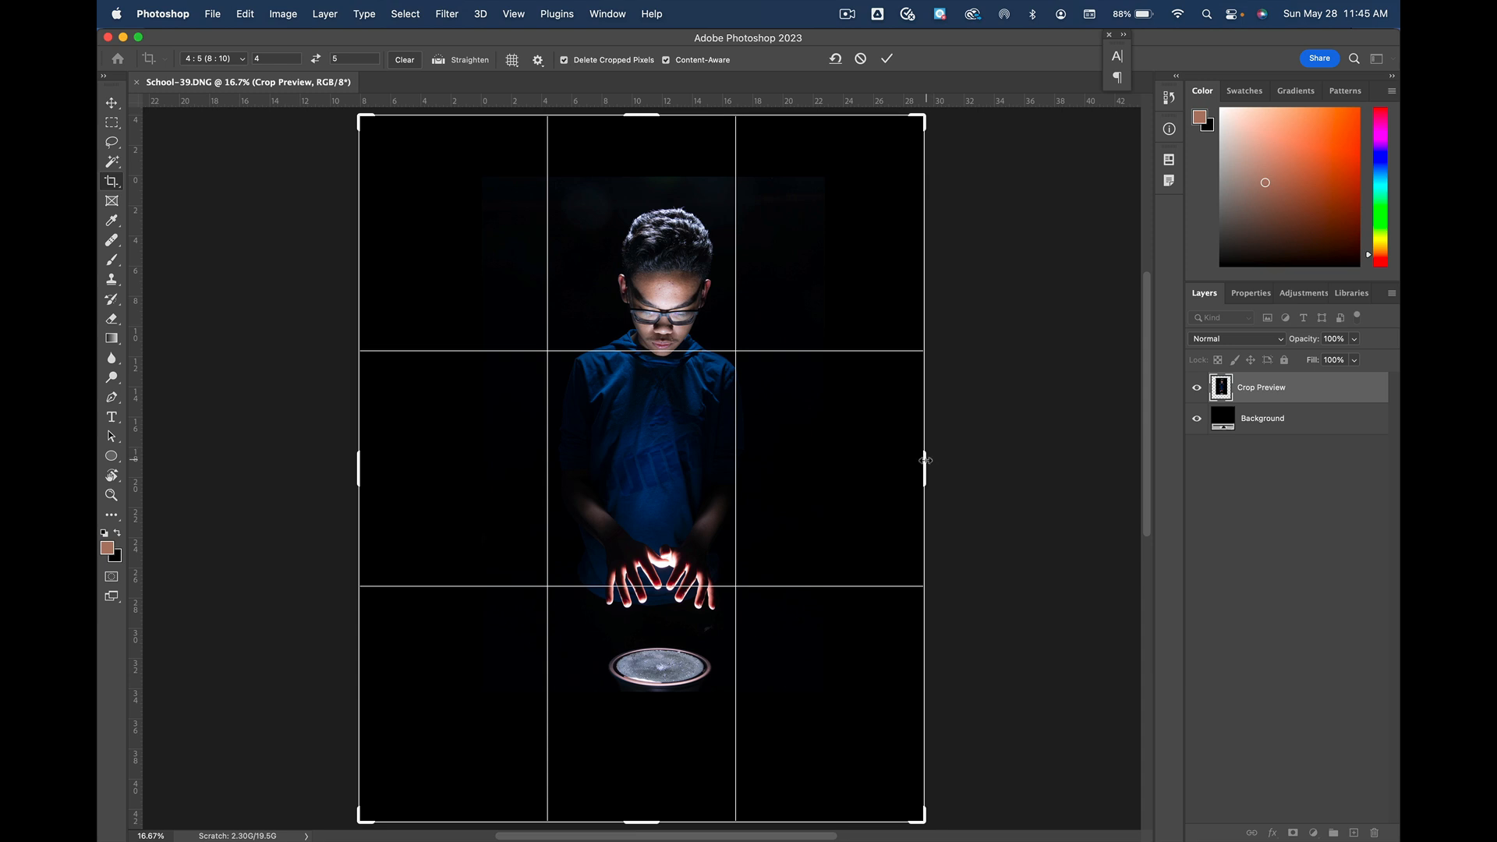
pyautogui.moveTo(924, 460); pyautogui.dragTo(932, 460)
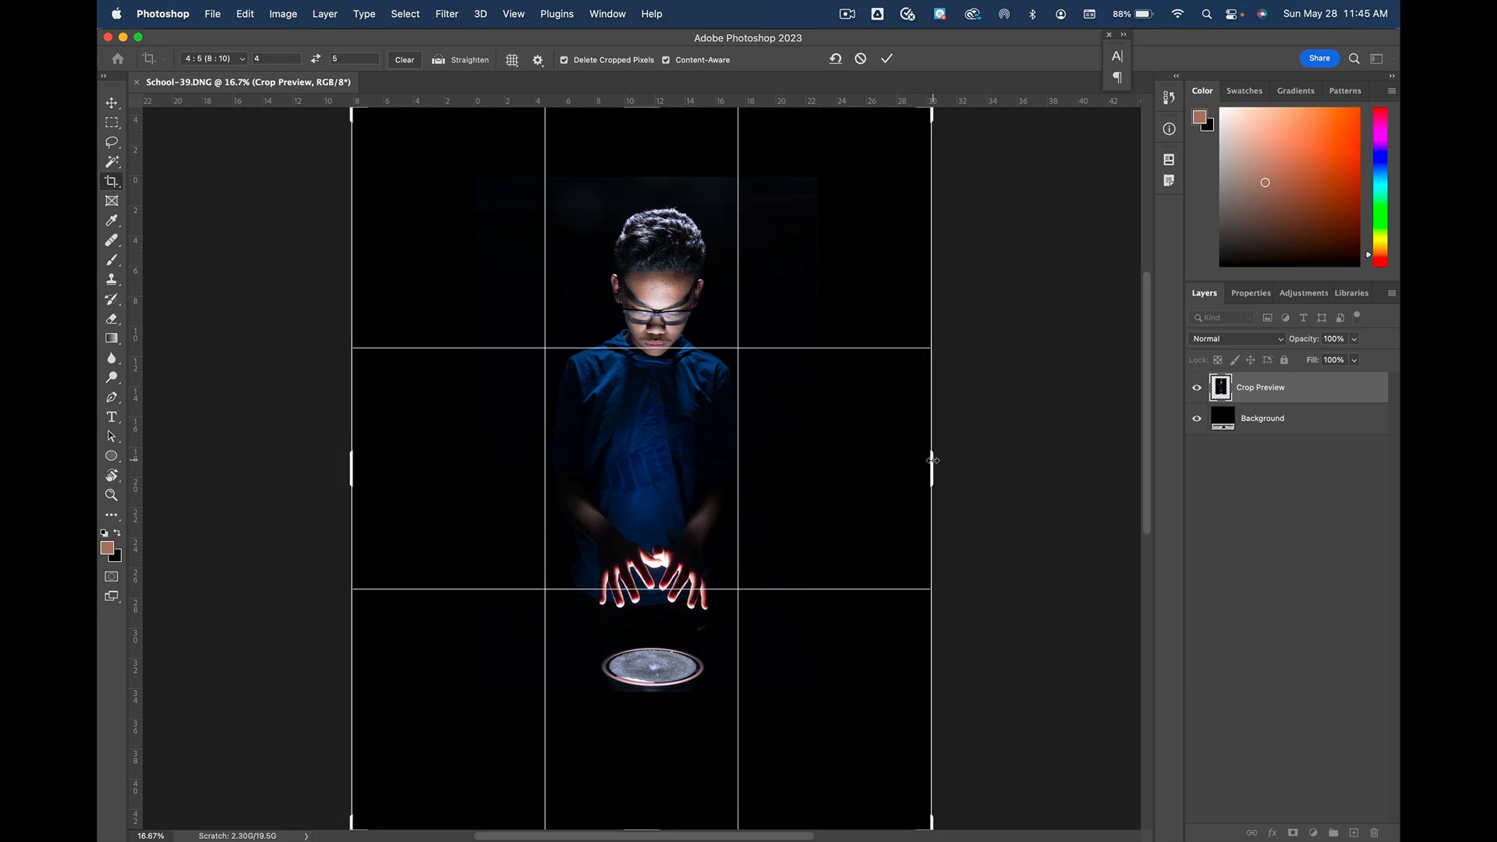
pyautogui.click(886, 61)
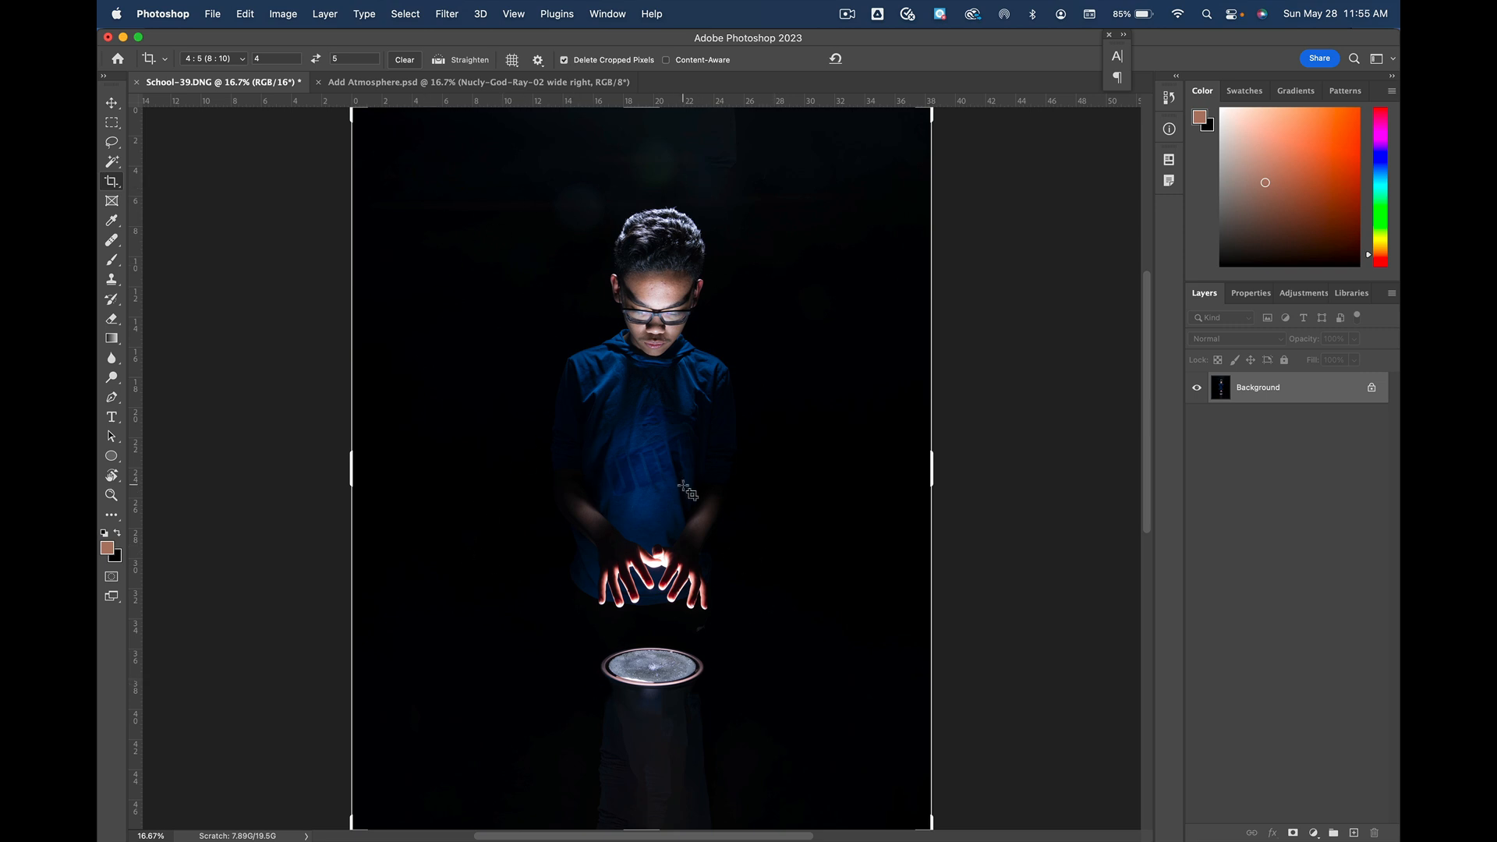
# Step: Switch to Chrome and open the Atmosphere for Photoshop materials from the Digital Design page of bchscomtech.ca
pyautogui.press('super+Tab')
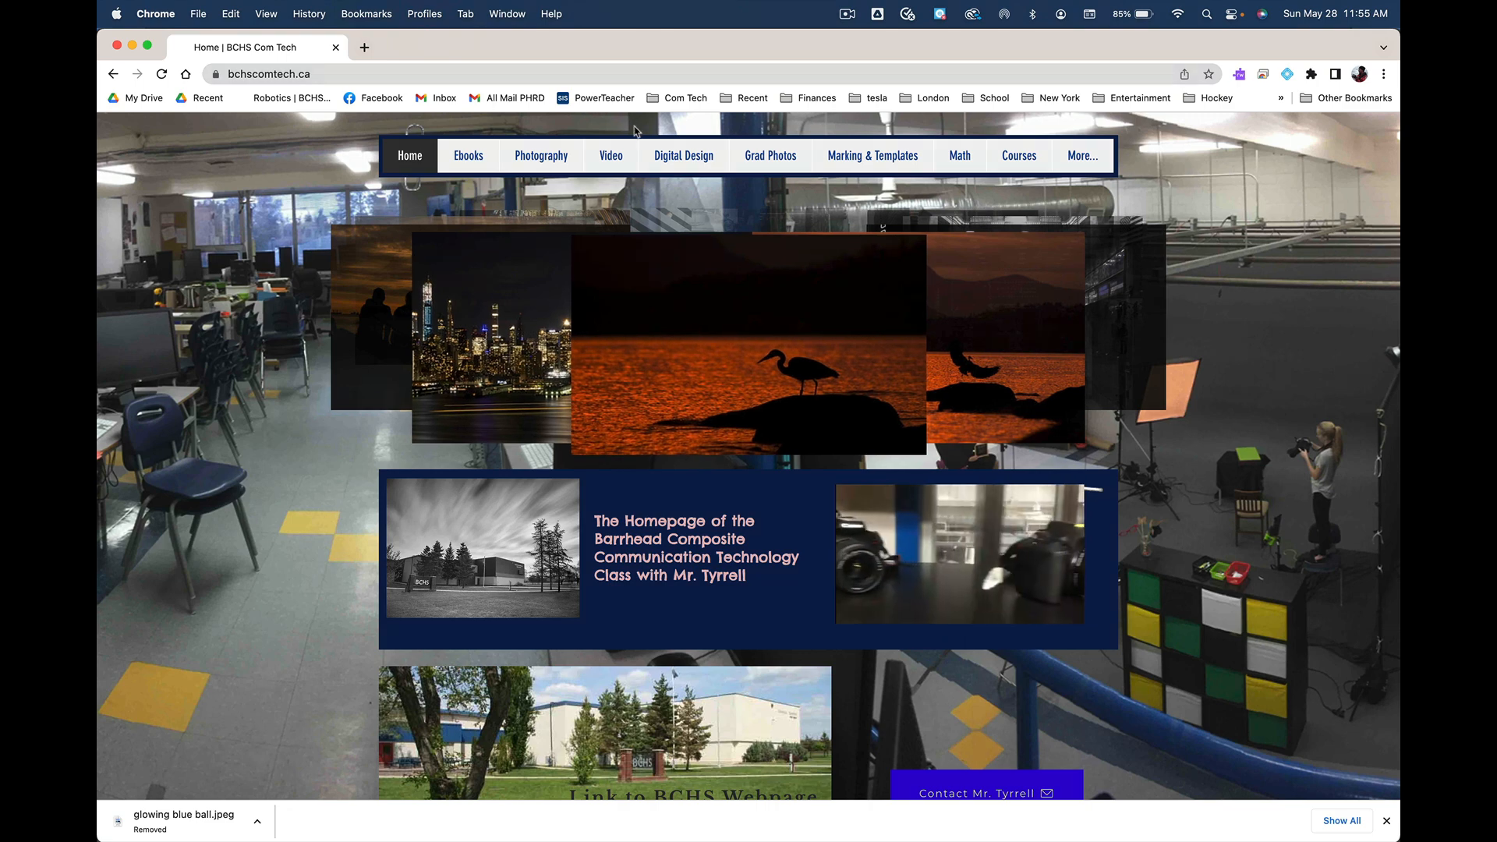
pyautogui.moveTo(672, 154)
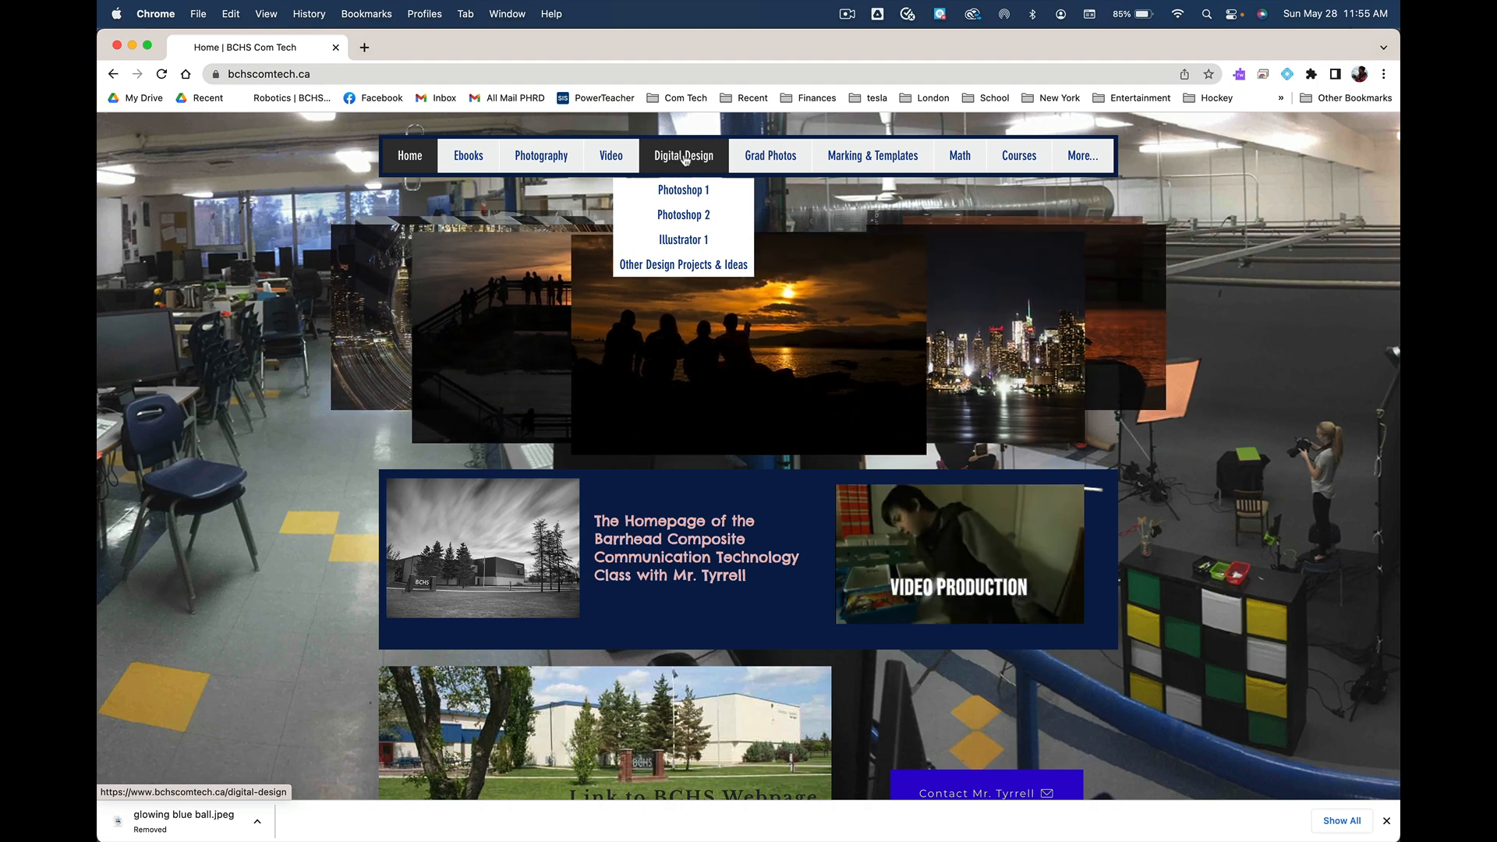
pyautogui.click(689, 157)
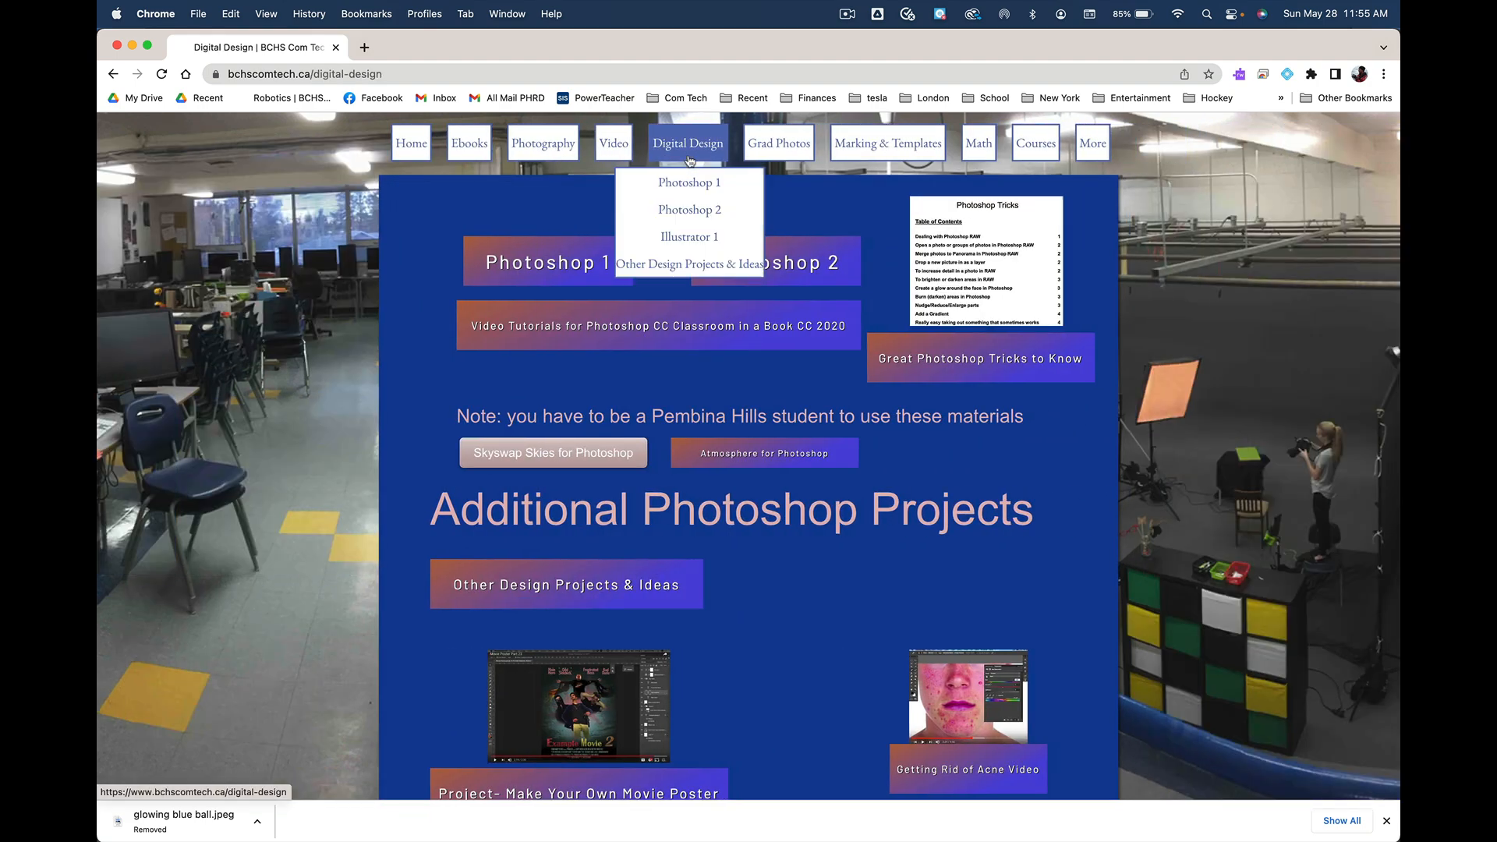
pyautogui.click(755, 457)
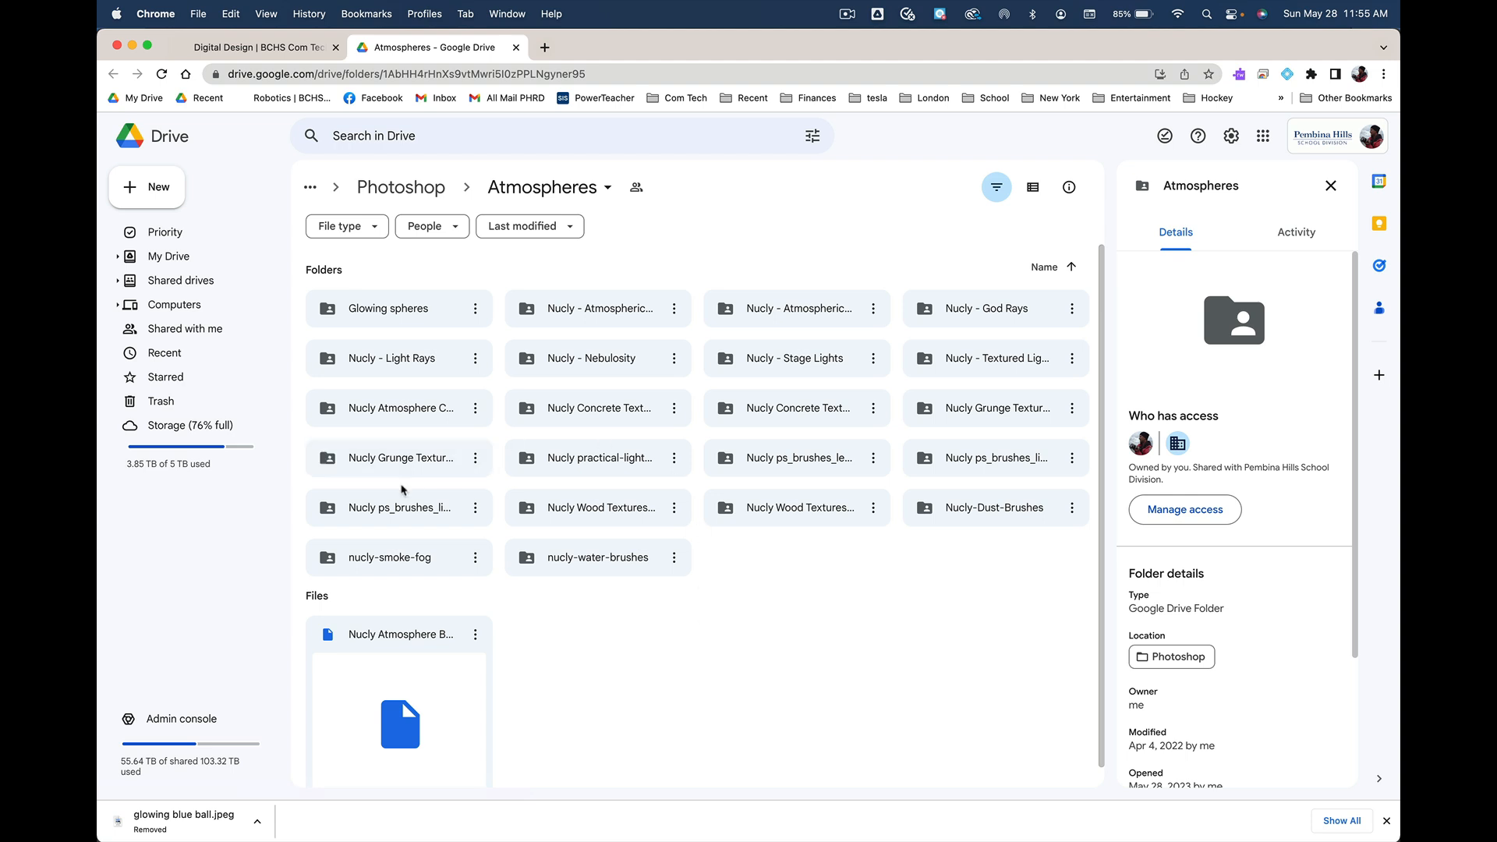
# Step: Open the overlays folder inside nucly-smoke-fog in the Atmospheres Drive folder
pyautogui.click(396, 558)
pyautogui.doubleClick(396, 558)
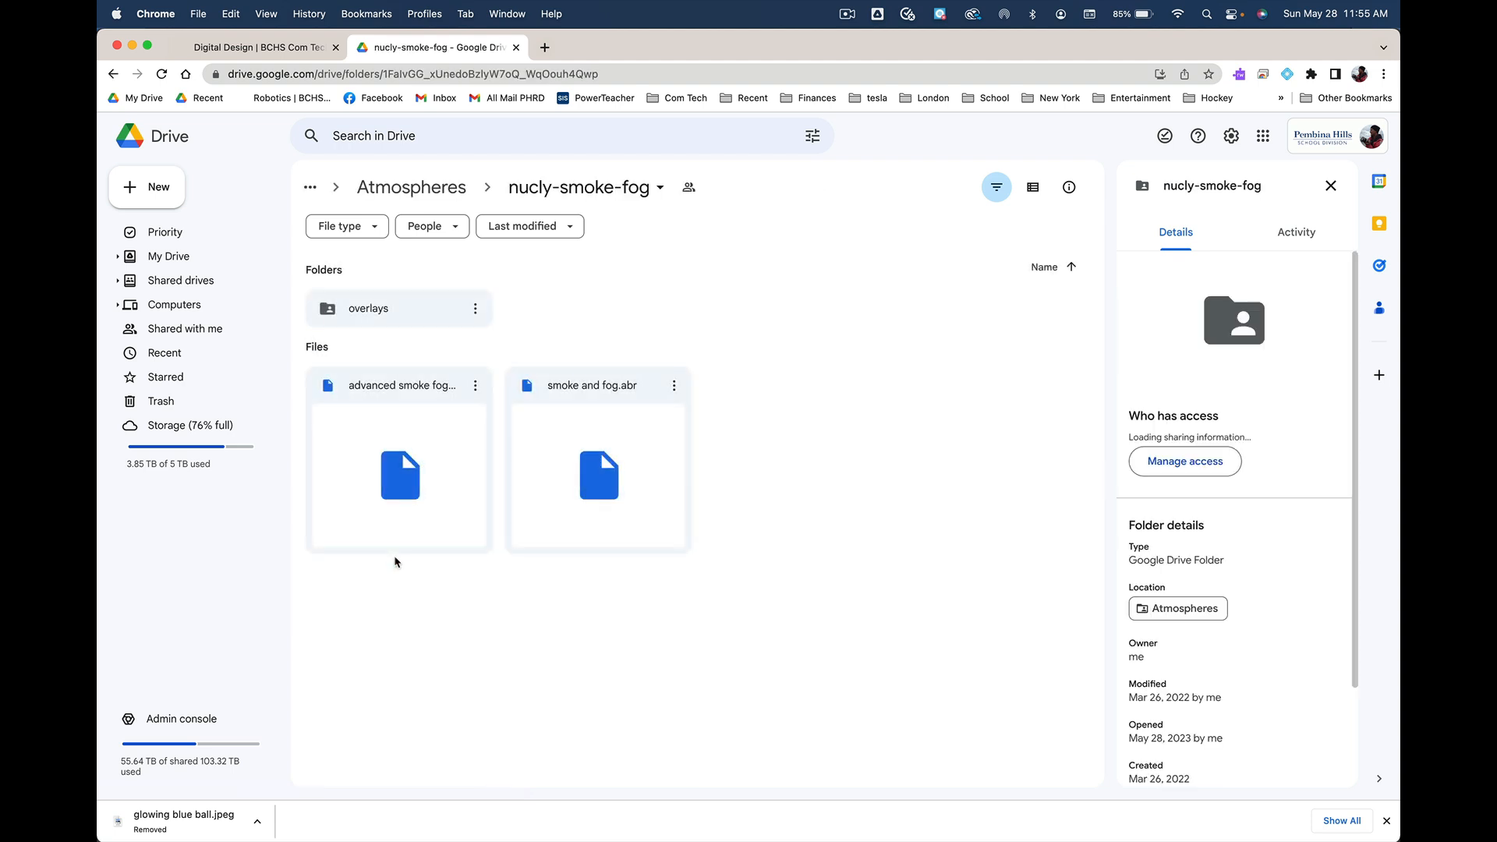
pyautogui.doubleClick(368, 311)
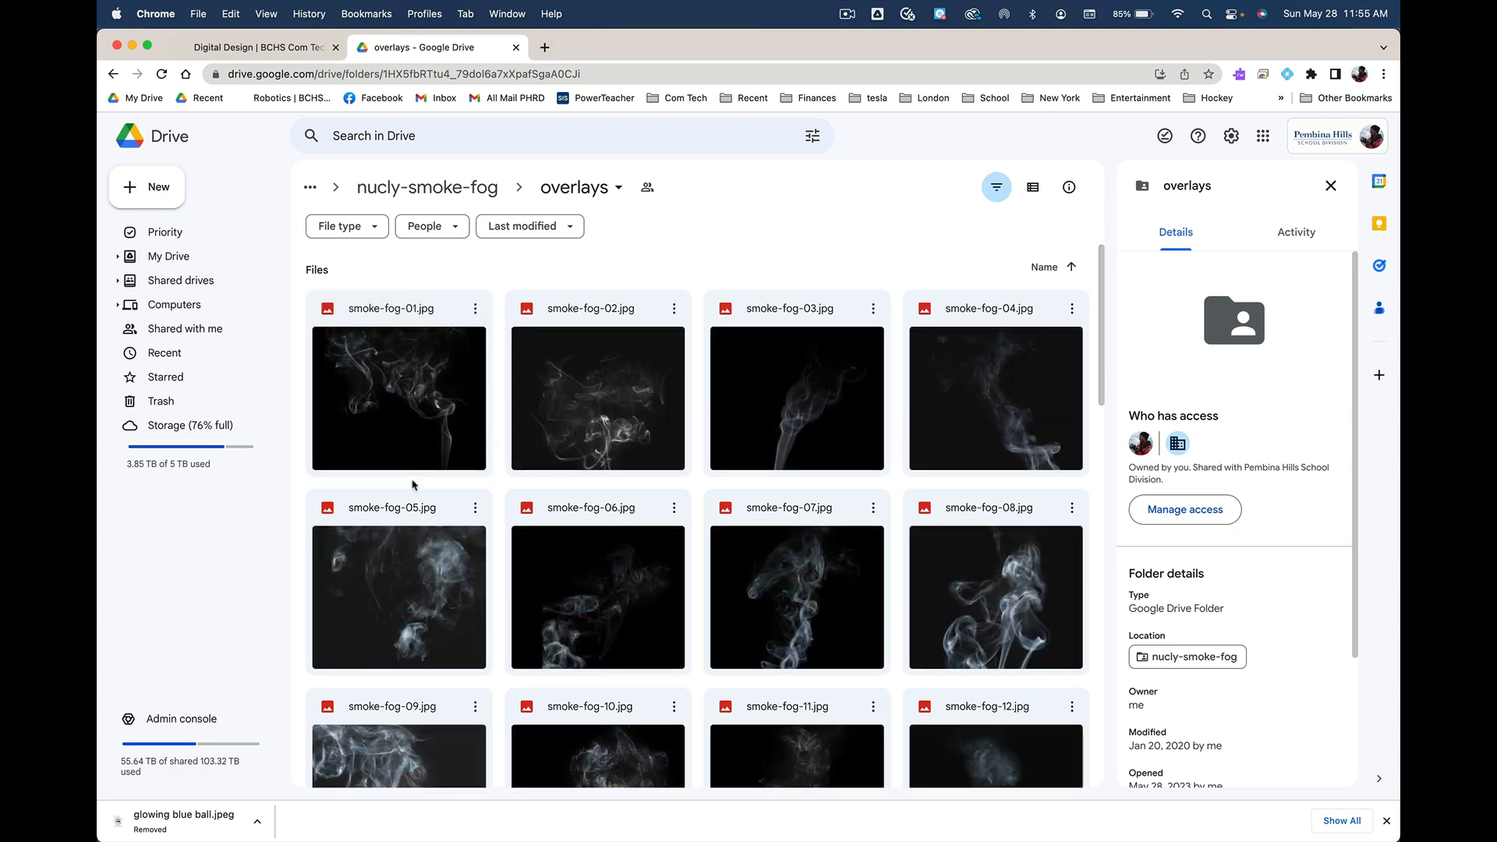
# Step: Download the smoke-fog-25.jpg overlay and save it in the Downloads folder
pyautogui.scroll(-10, 413, 485)
pyautogui.scroll(-7, 413, 485)
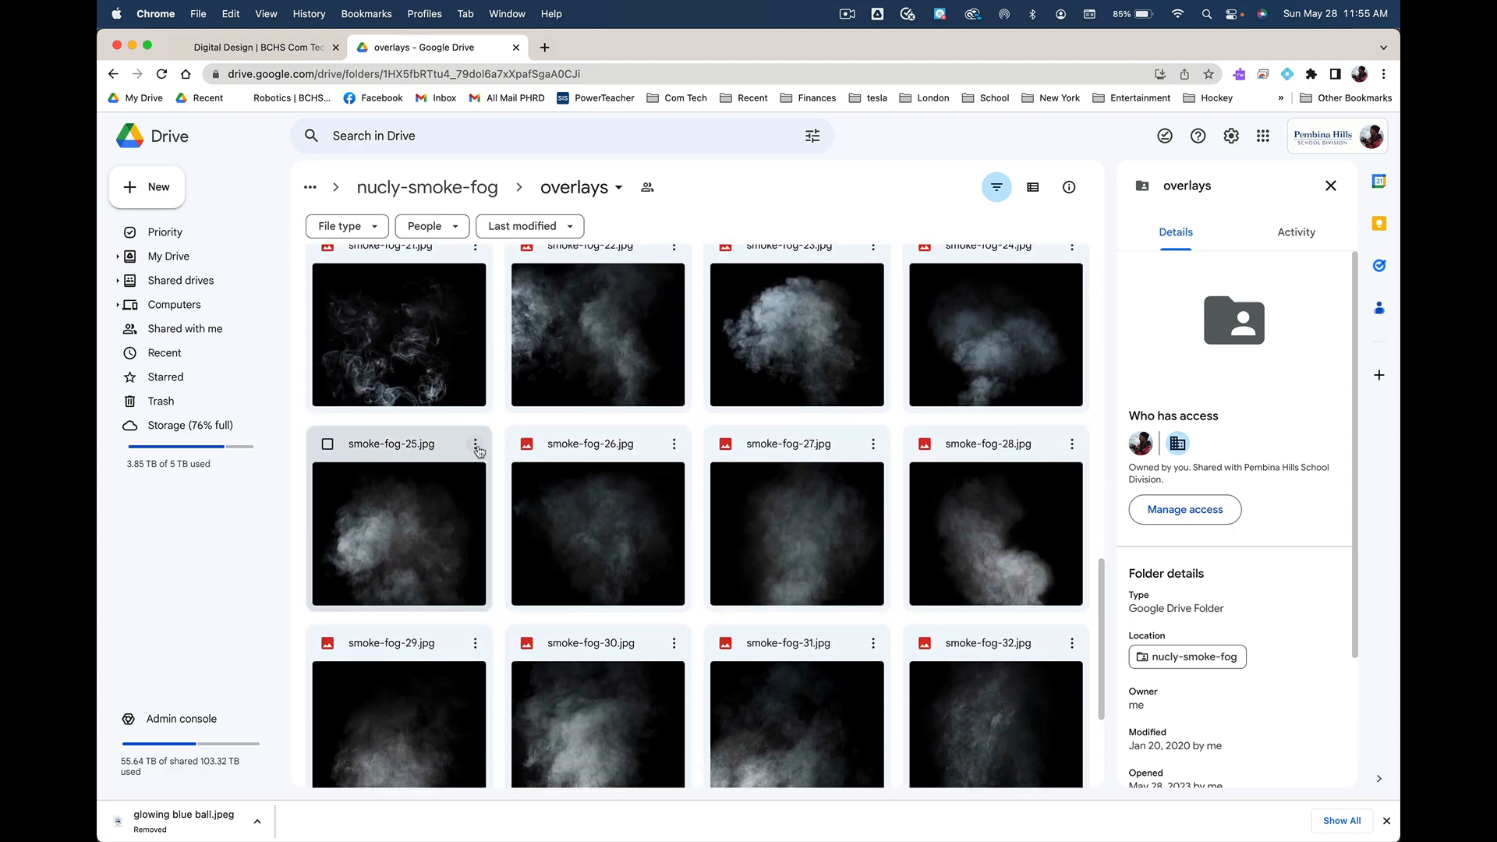
pyautogui.click(476, 445)
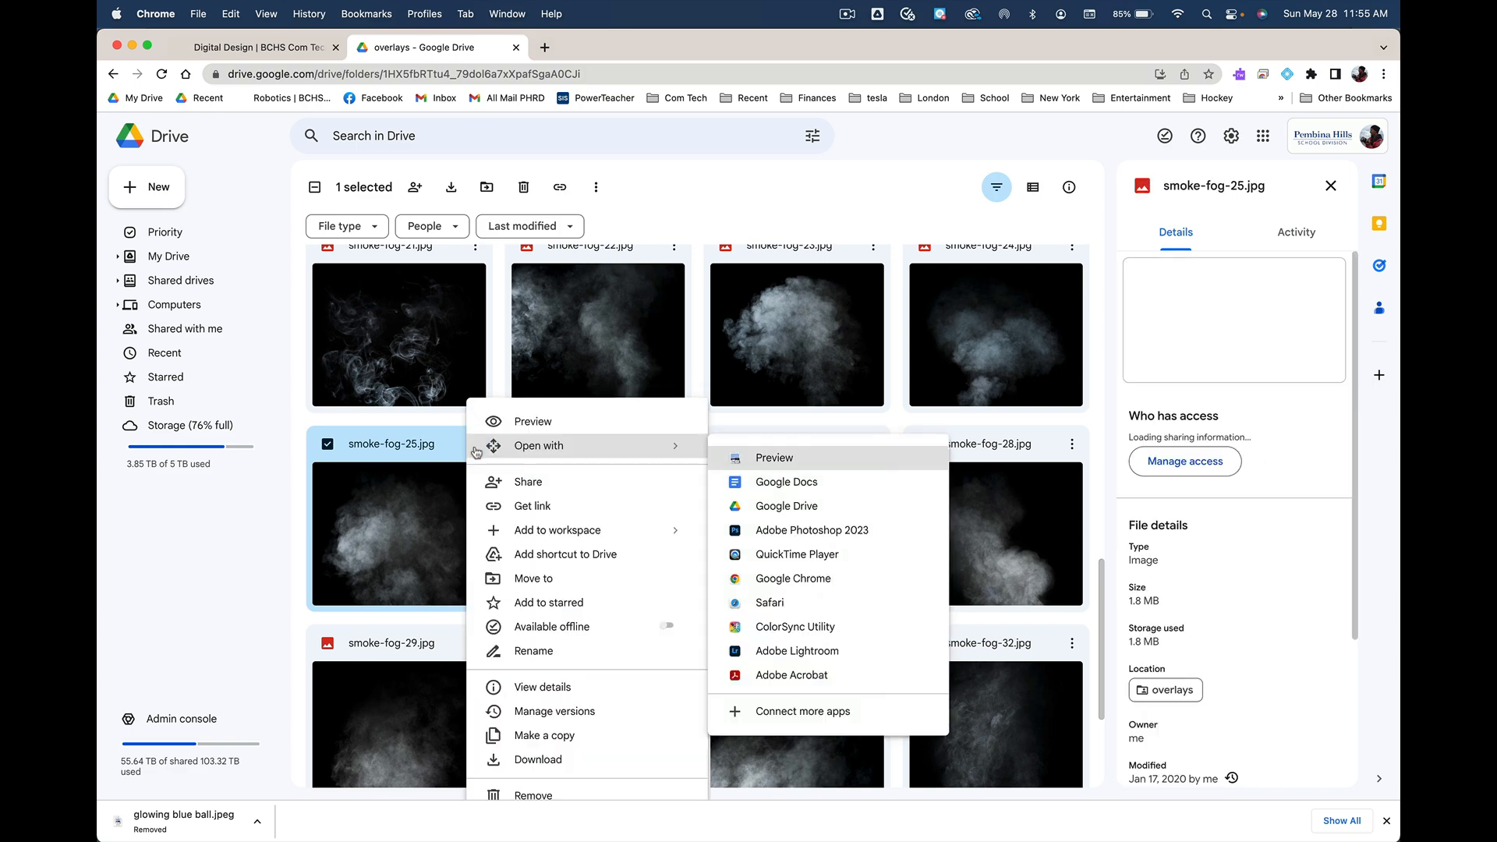
pyautogui.click(521, 760)
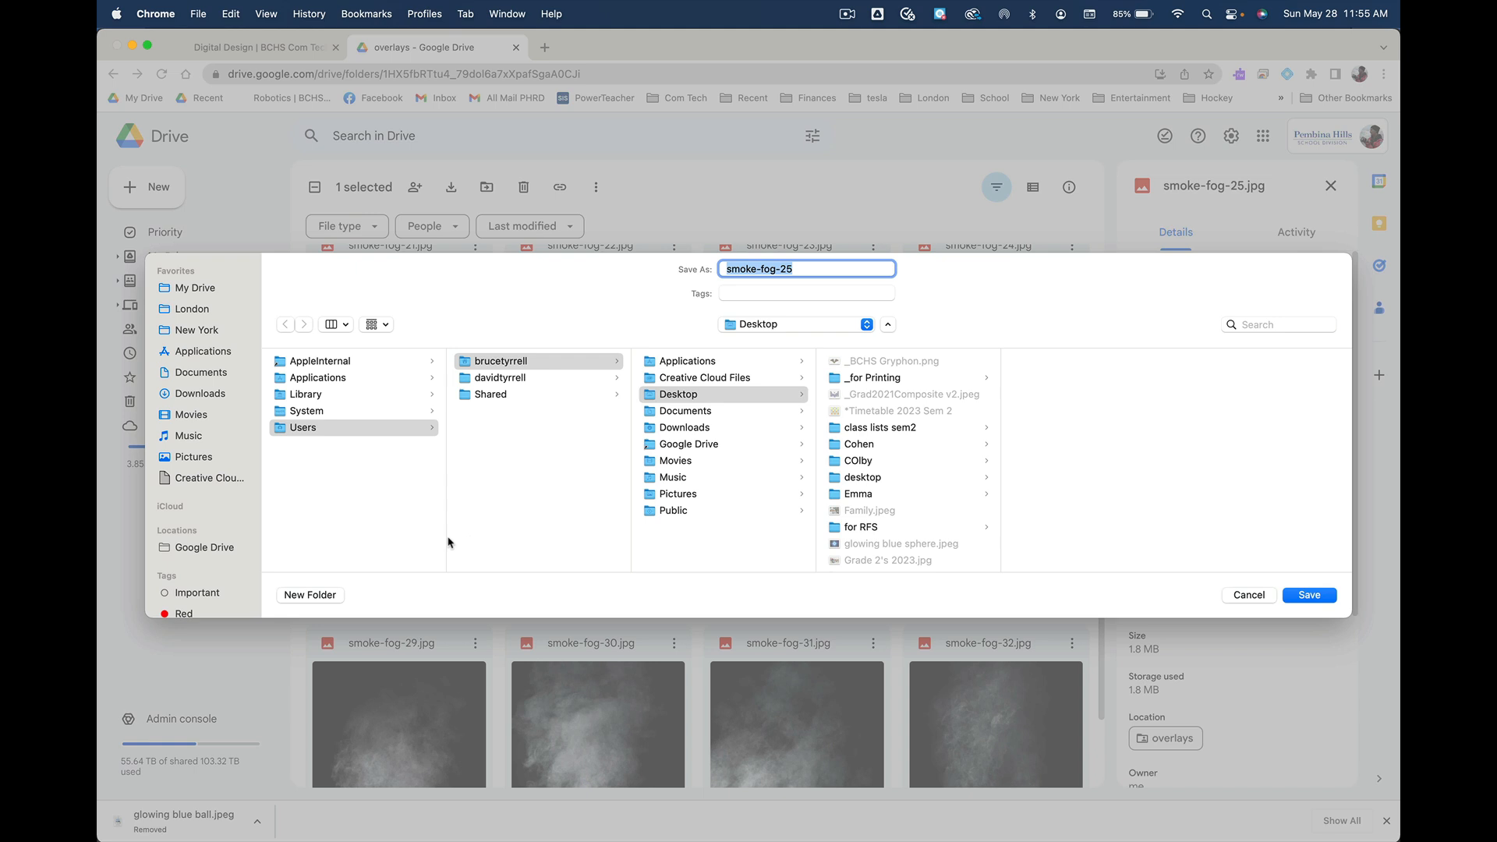
pyautogui.click(203, 396)
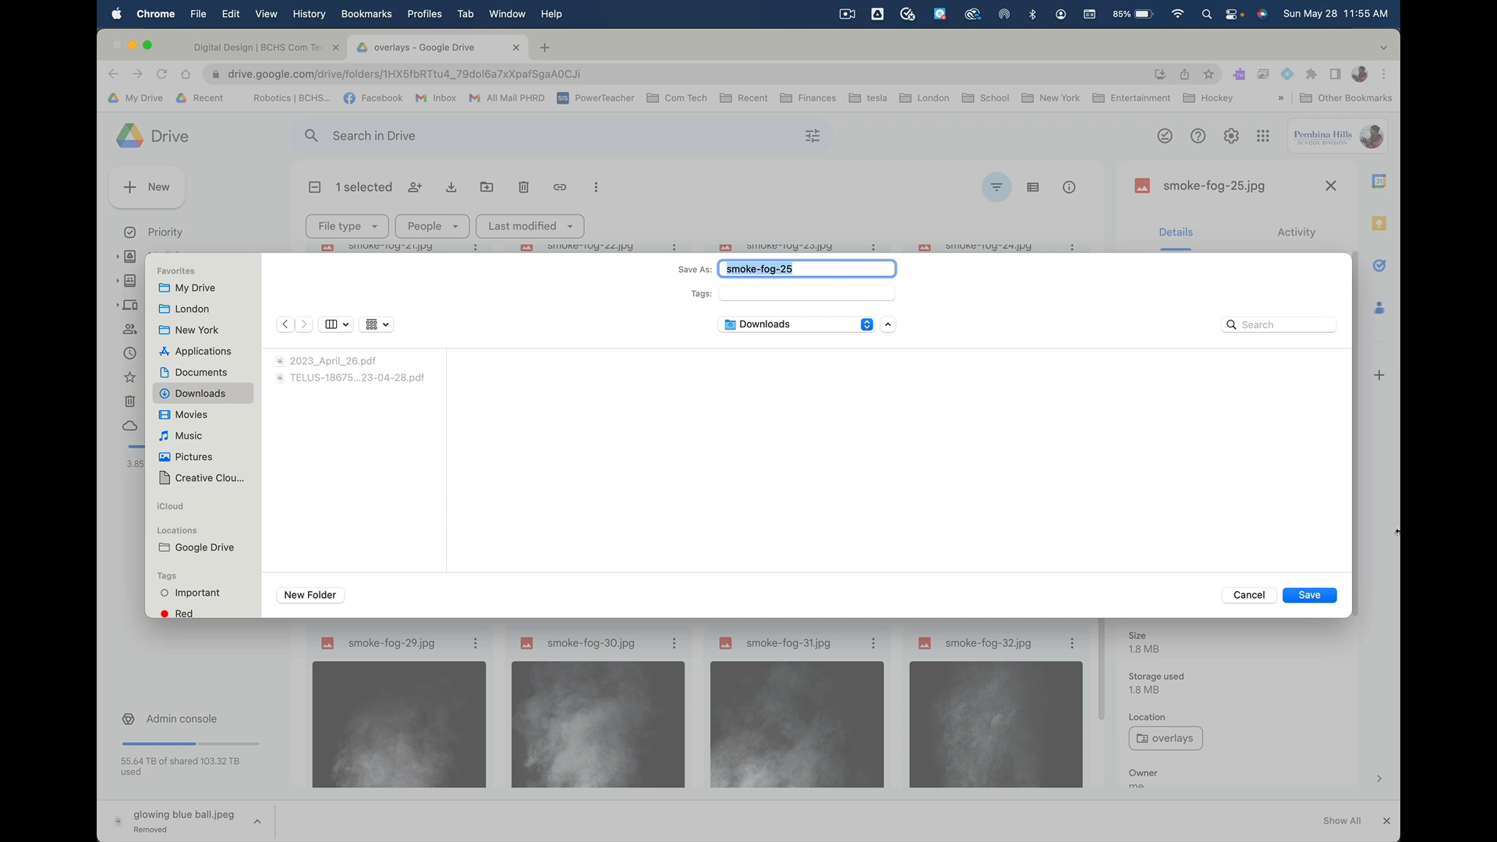
pyautogui.click(1332, 594)
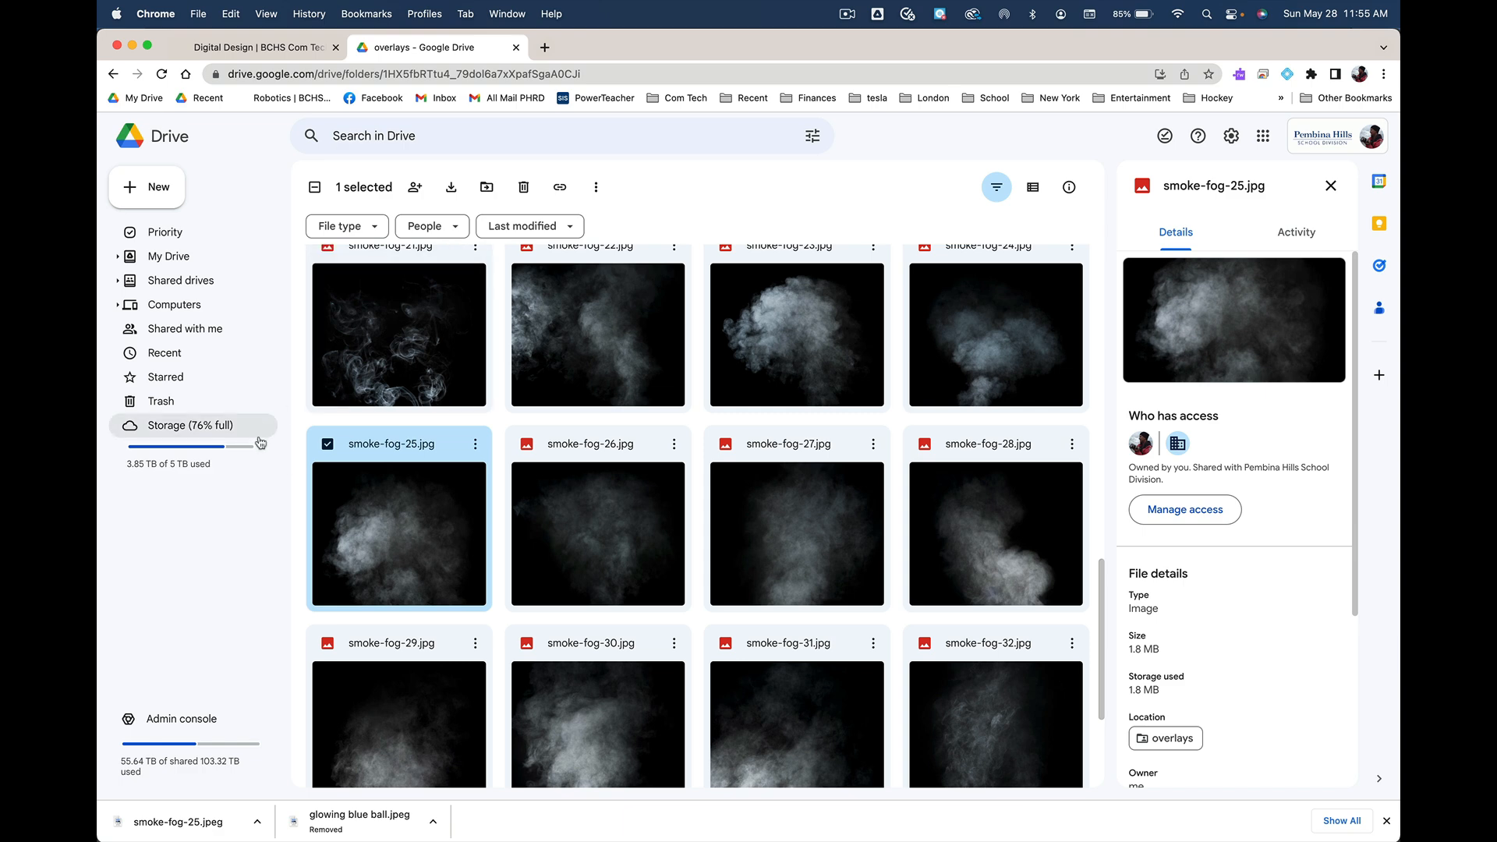
# Step: Switch back to Photoshop and save the expanded School-39 photo
pyautogui.press('super+Tab')
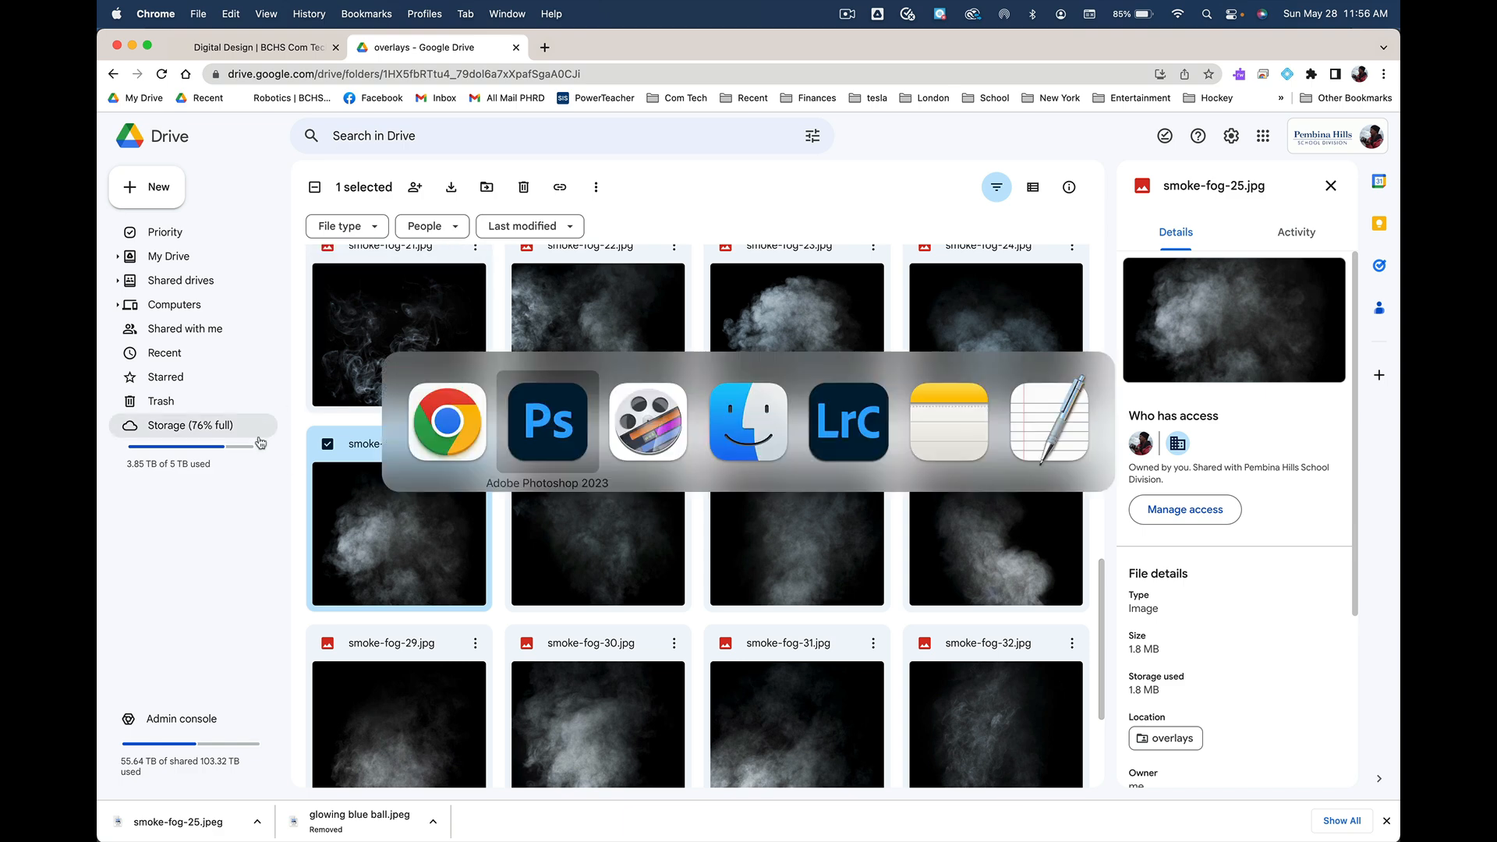
pyautogui.press('super+Tab')
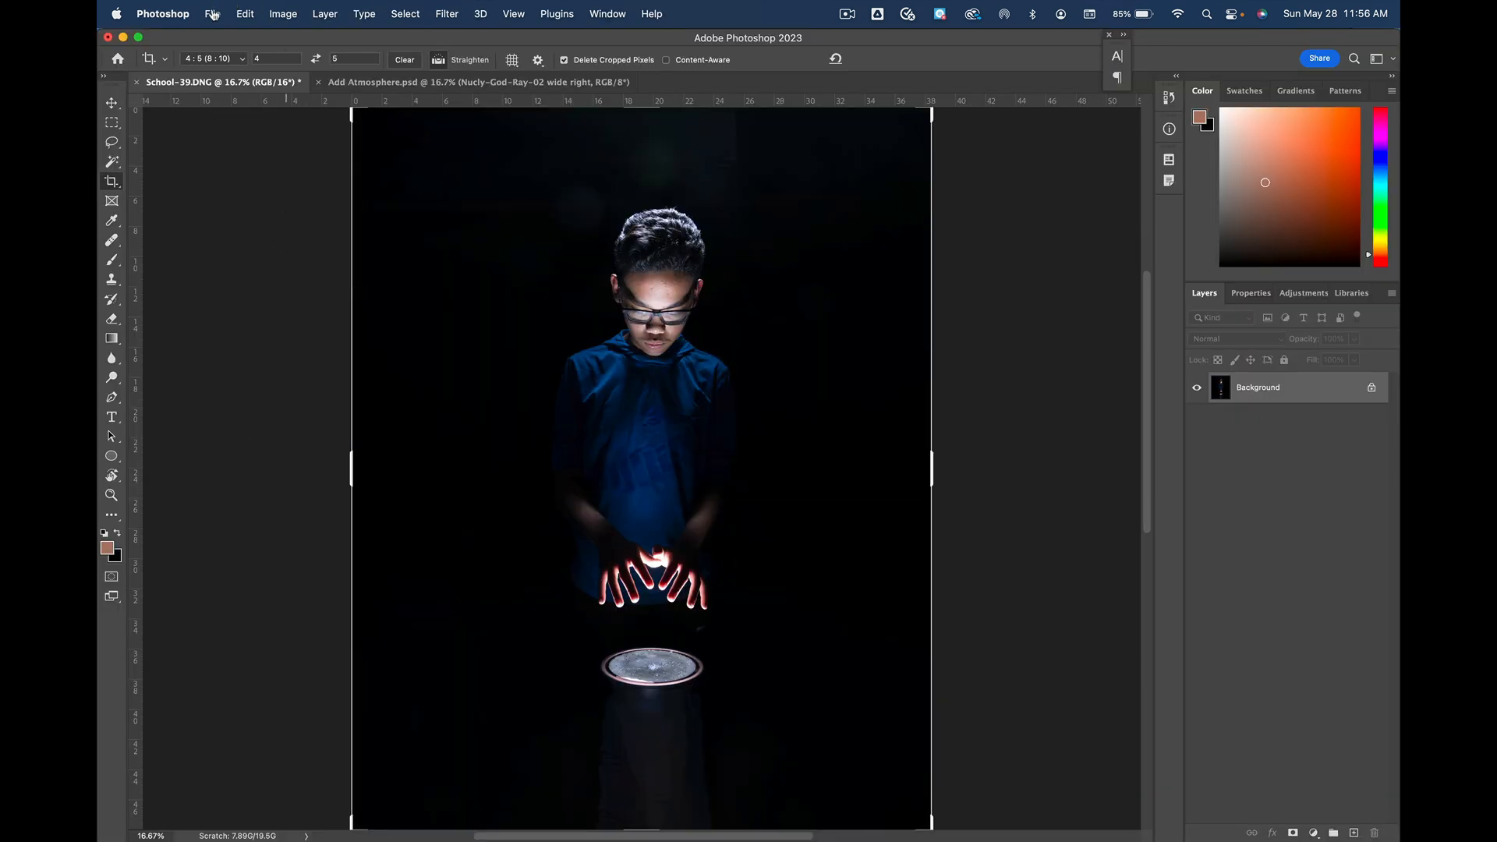
pyautogui.click(212, 15)
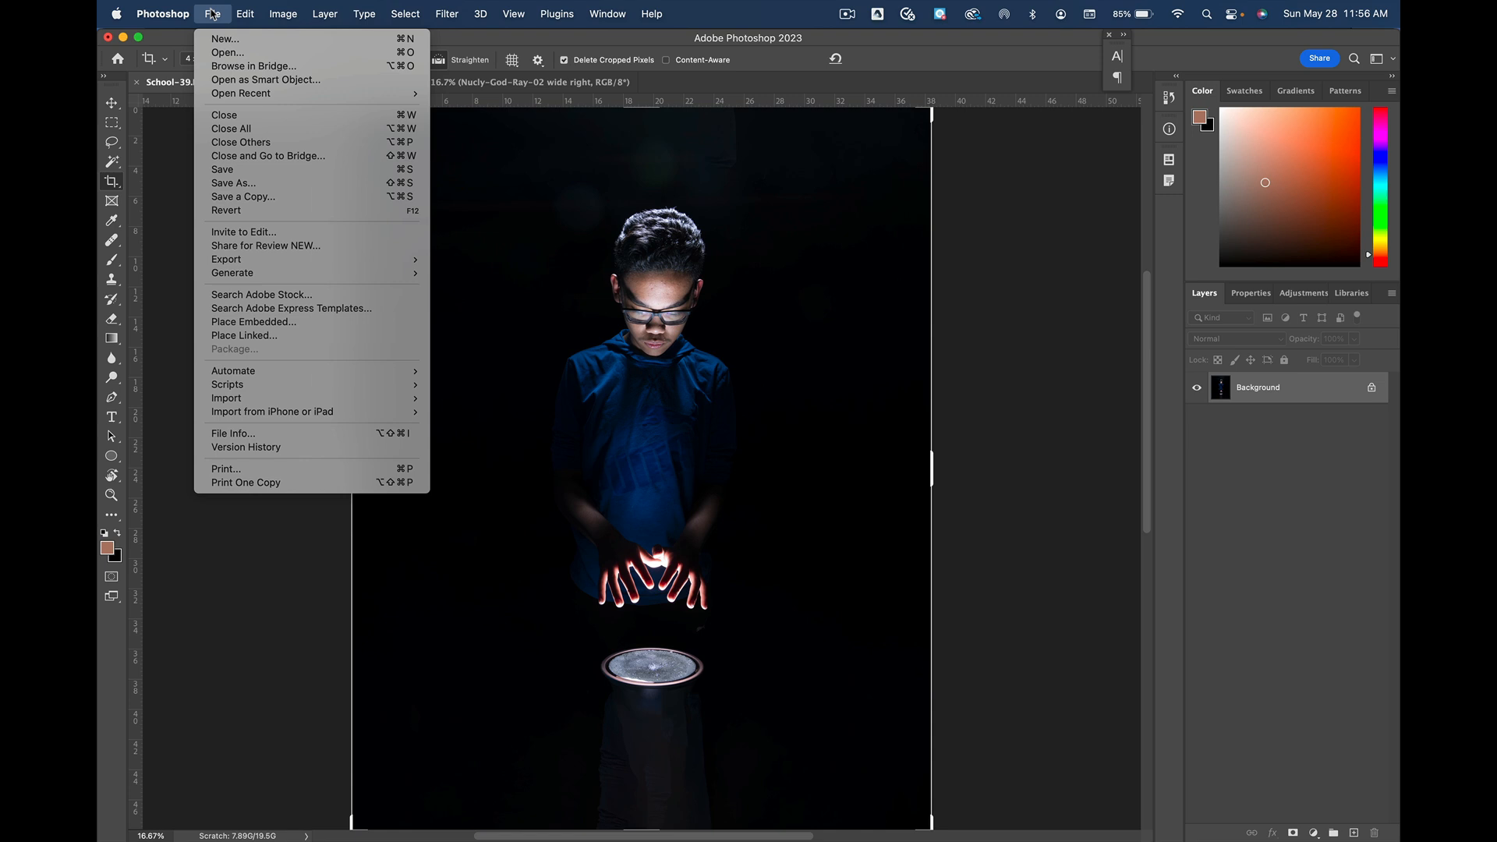
pyautogui.click(254, 170)
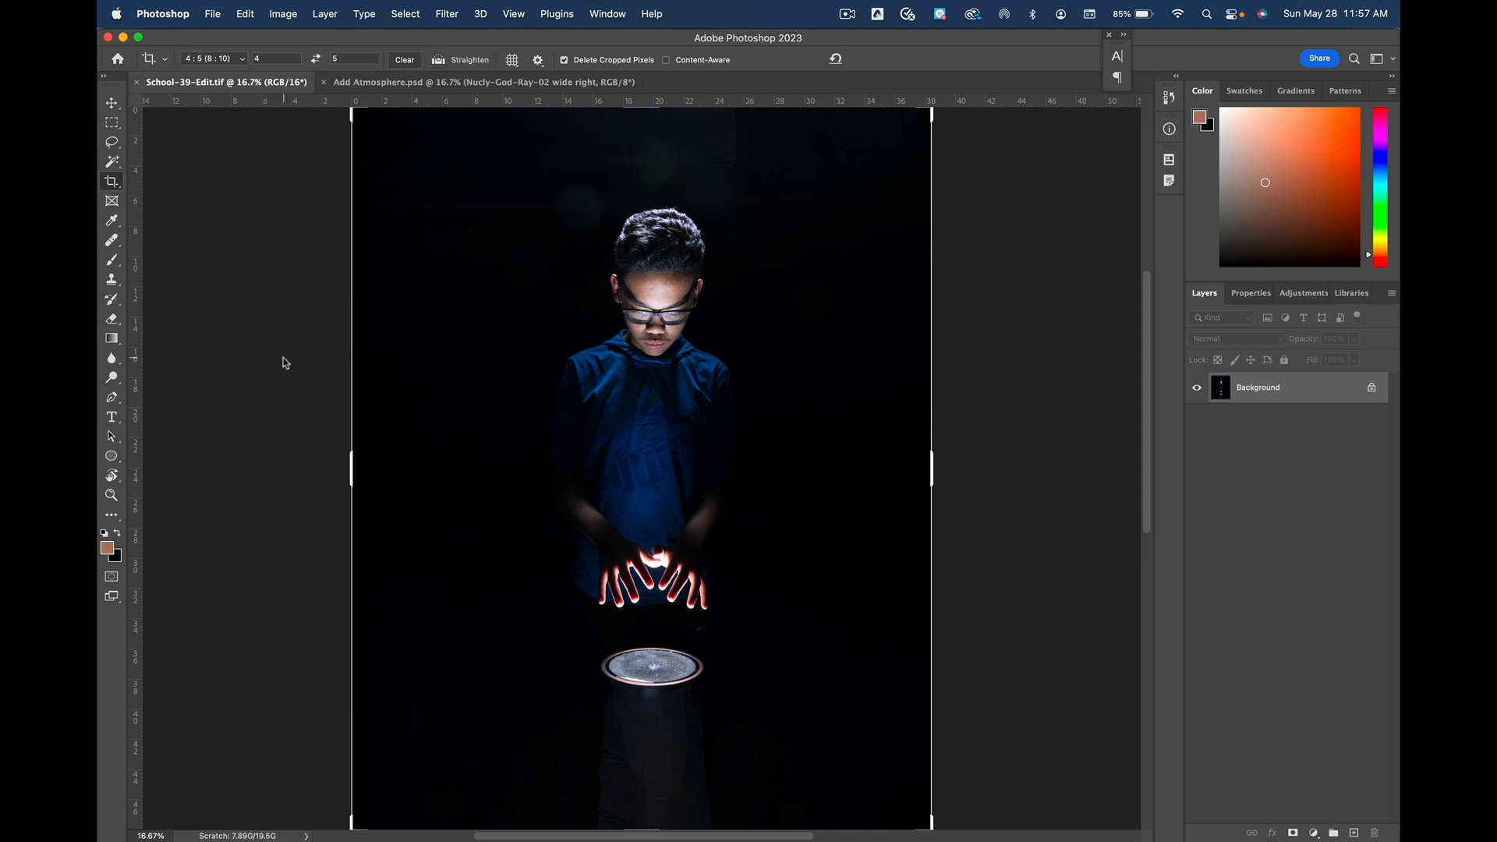
# Step: Place smoke-fog-25.jpeg from the Downloads folder into the photo as an embedded image
pyautogui.click(211, 15)
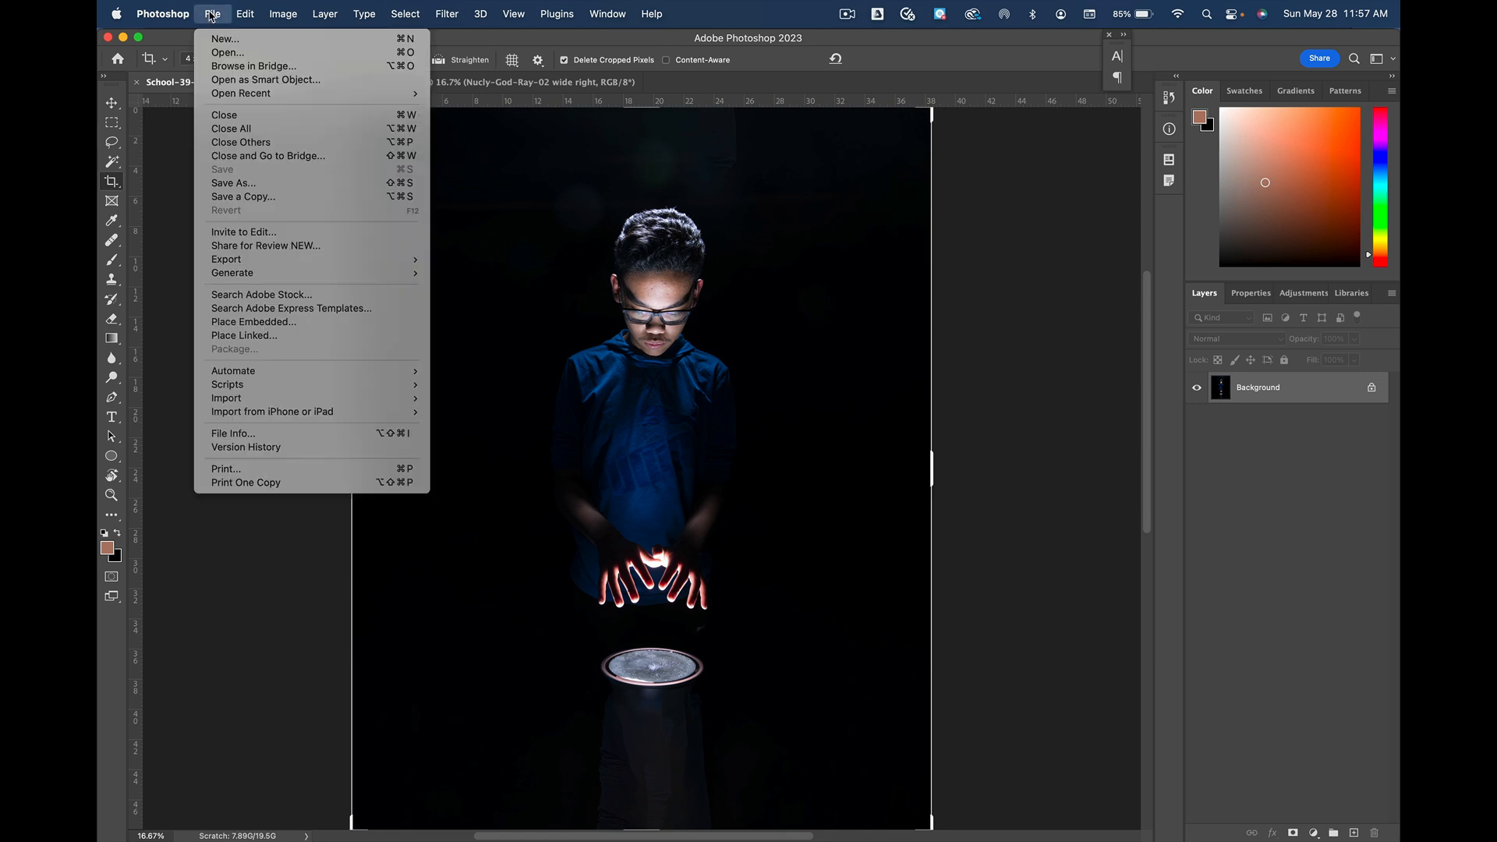
pyautogui.click(244, 322)
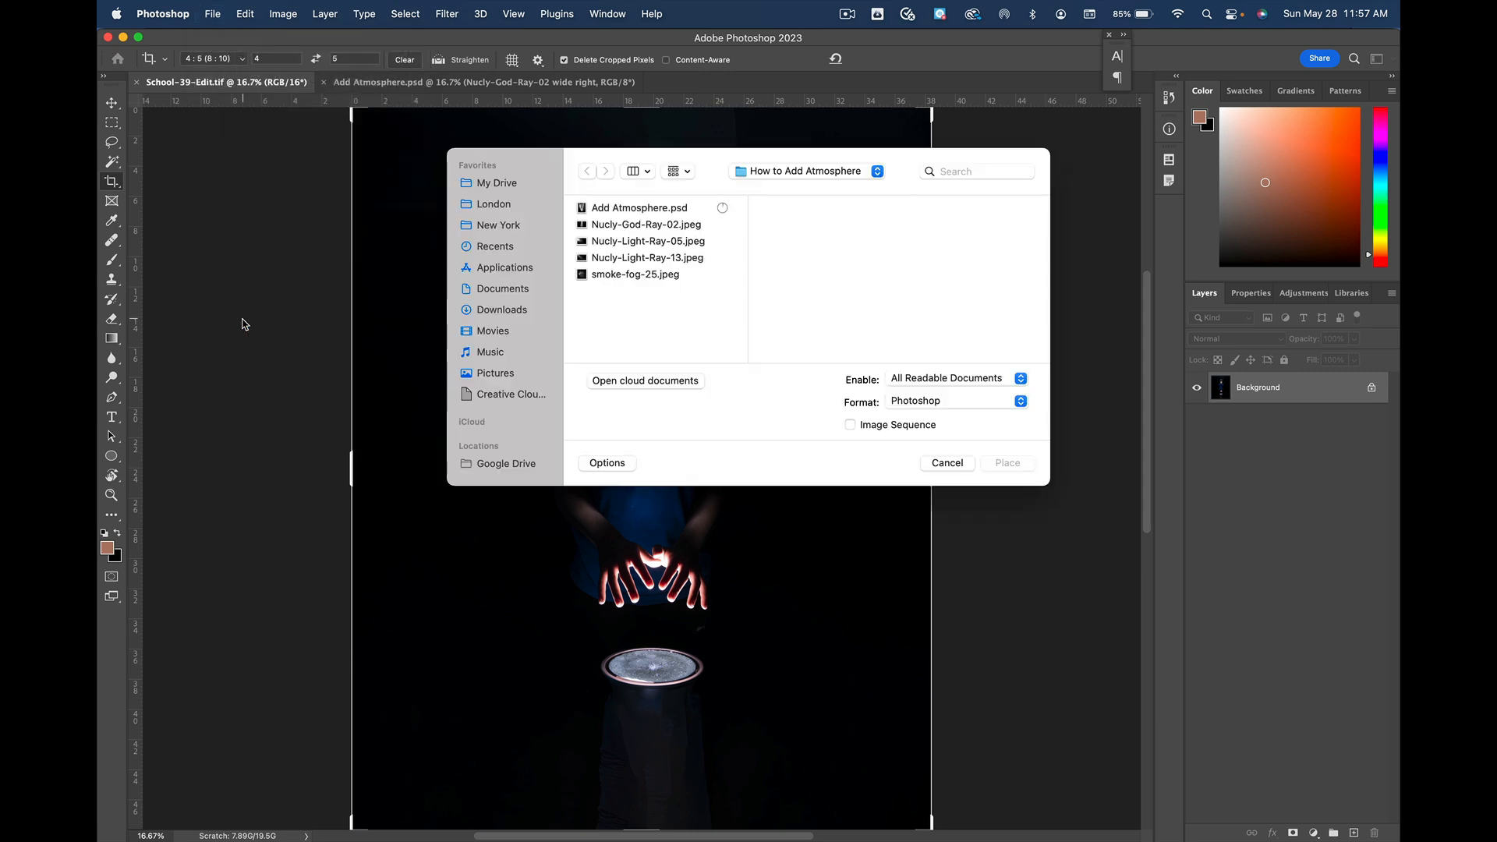
pyautogui.click(520, 310)
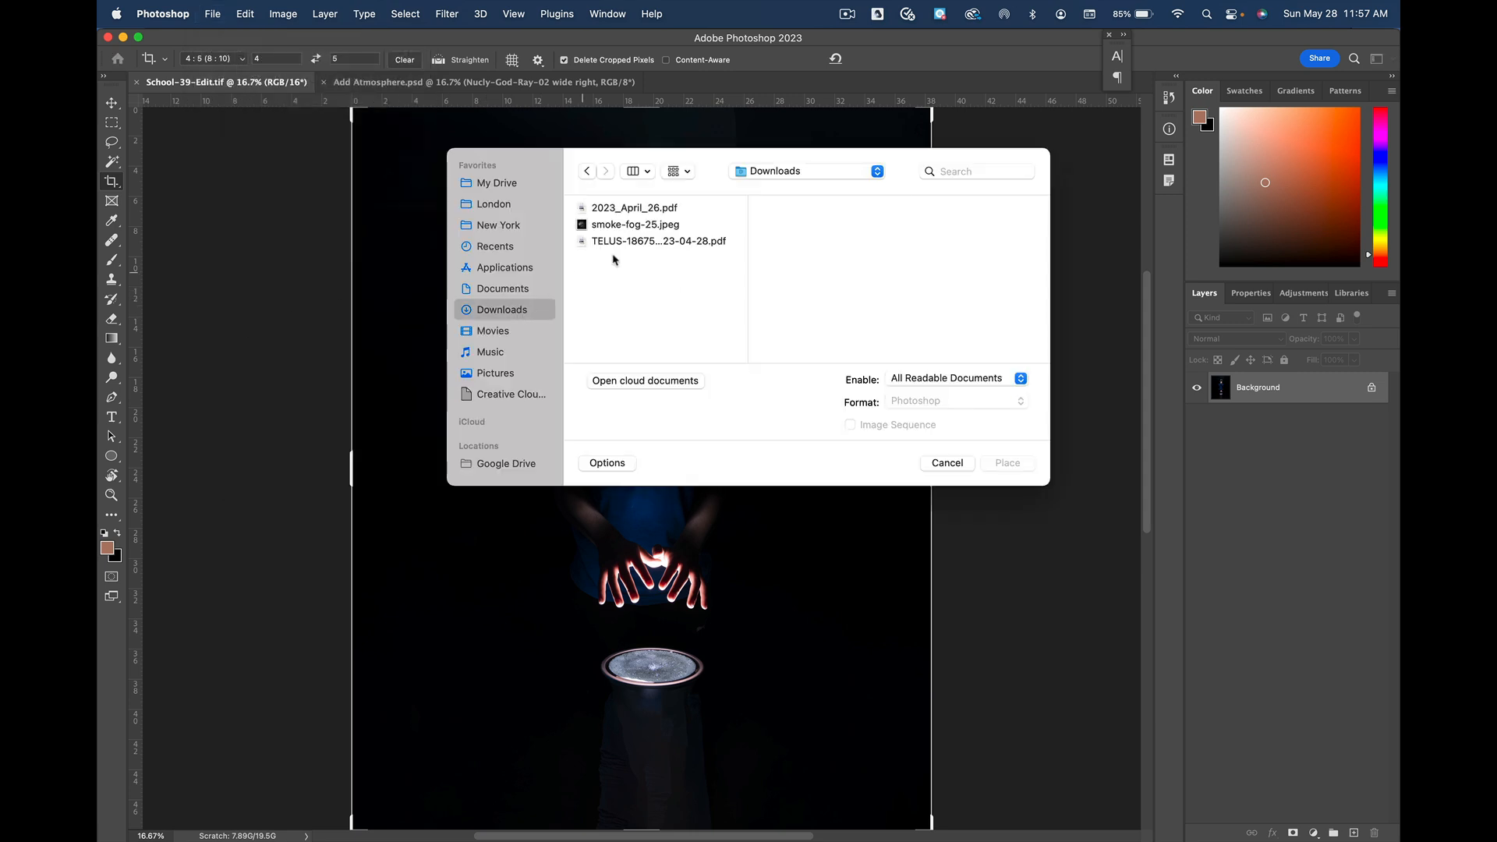
pyautogui.click(618, 225)
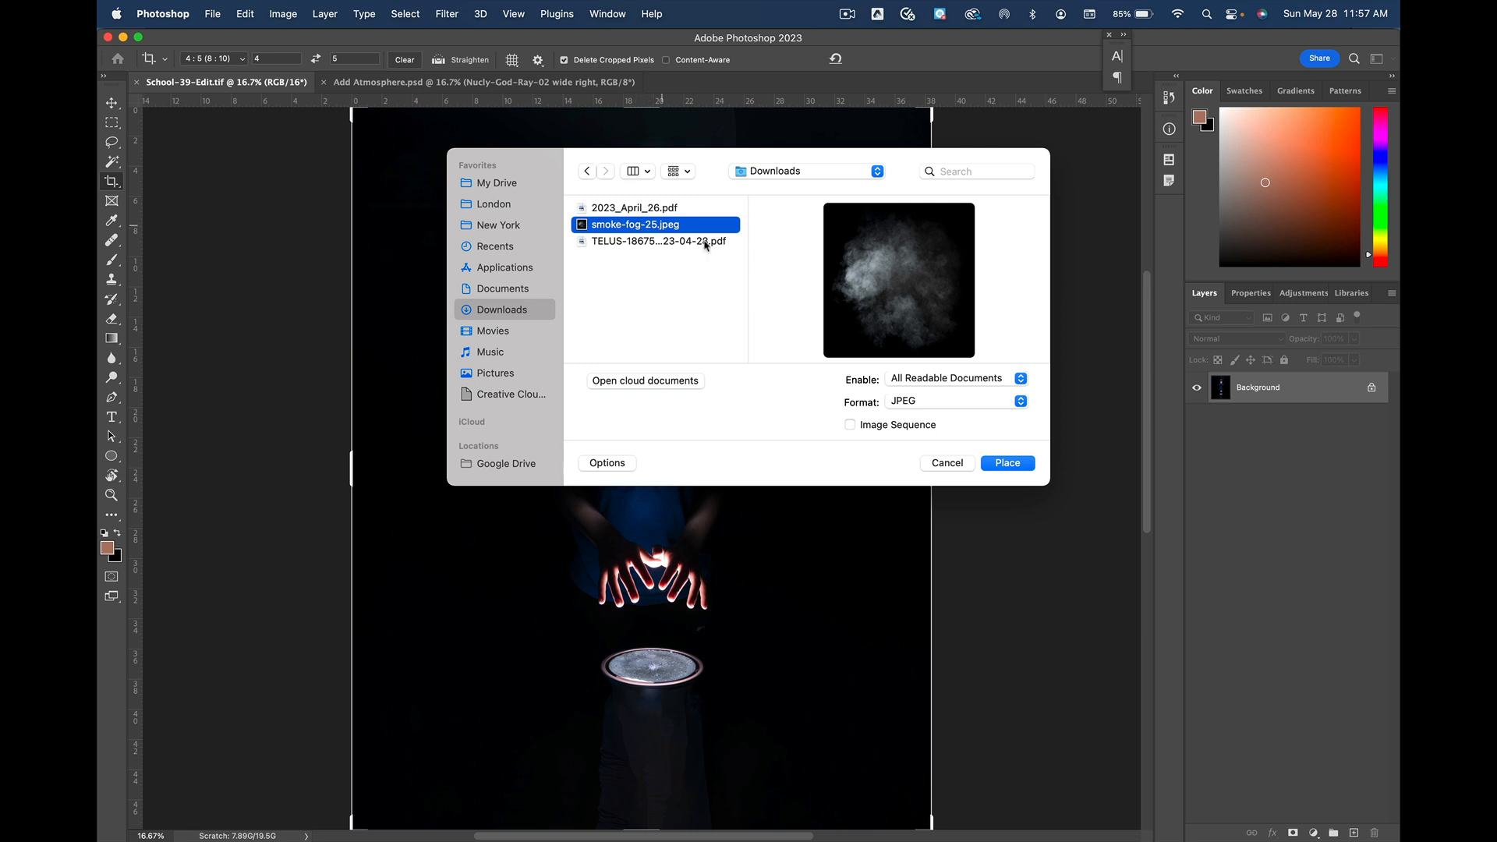
pyautogui.click(1008, 463)
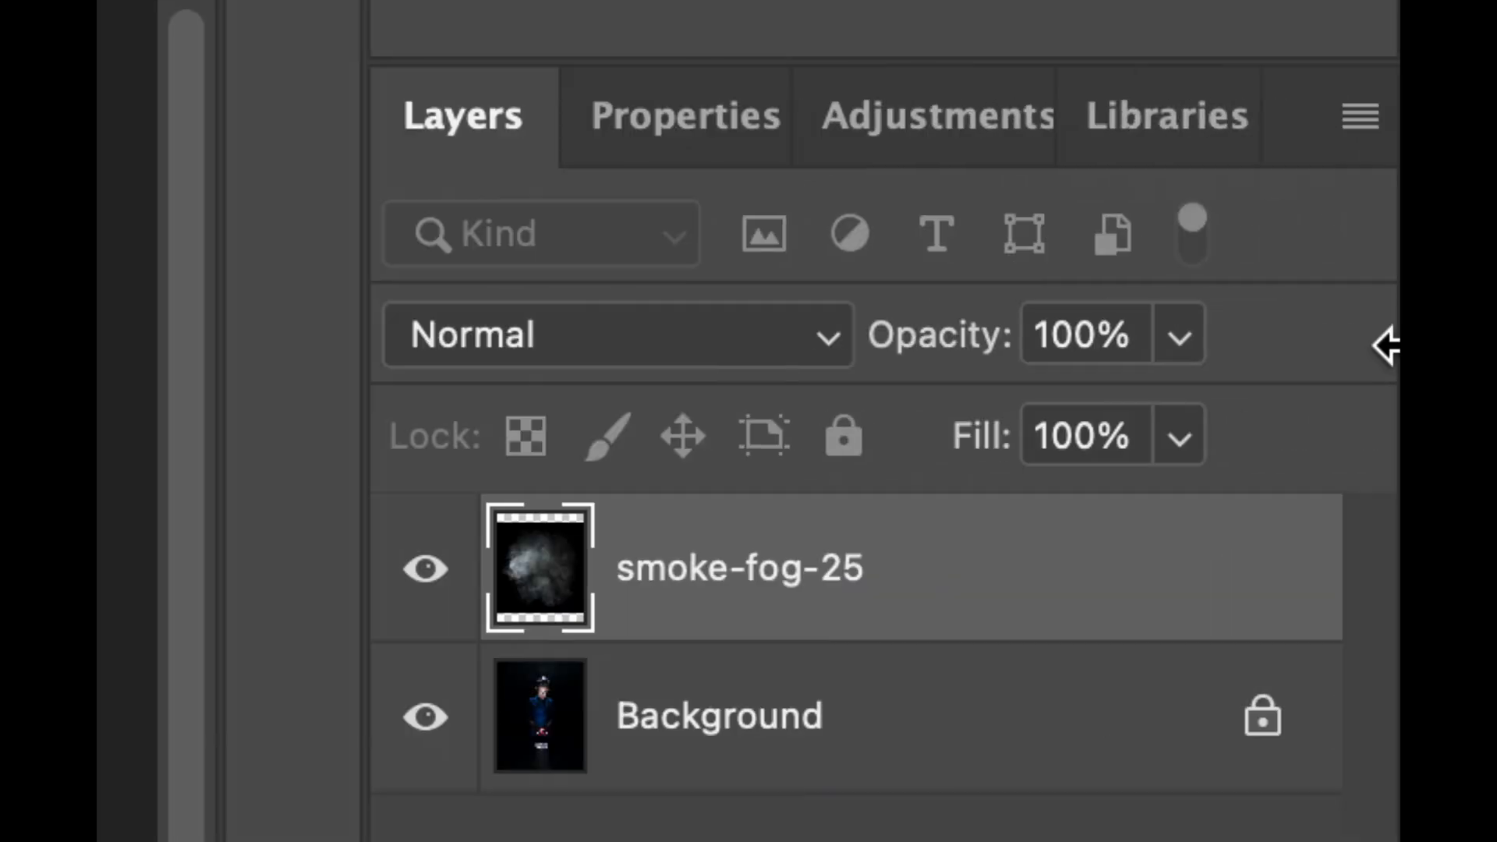
# Step: Set the smoke-fog-25 layer's blending mode to Screen
pyautogui.click(829, 336)
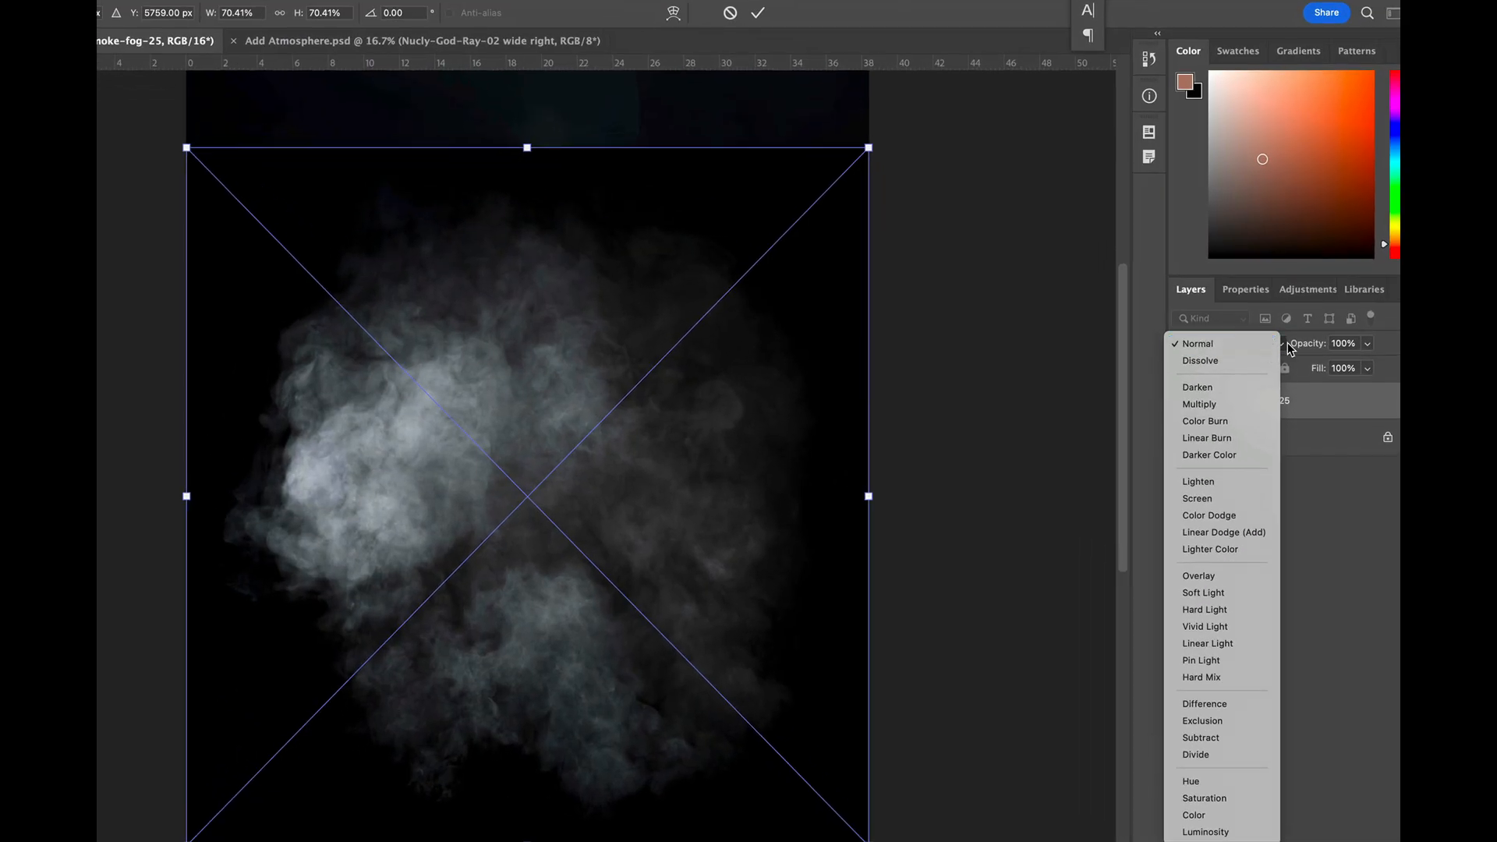
pyautogui.click(1244, 347)
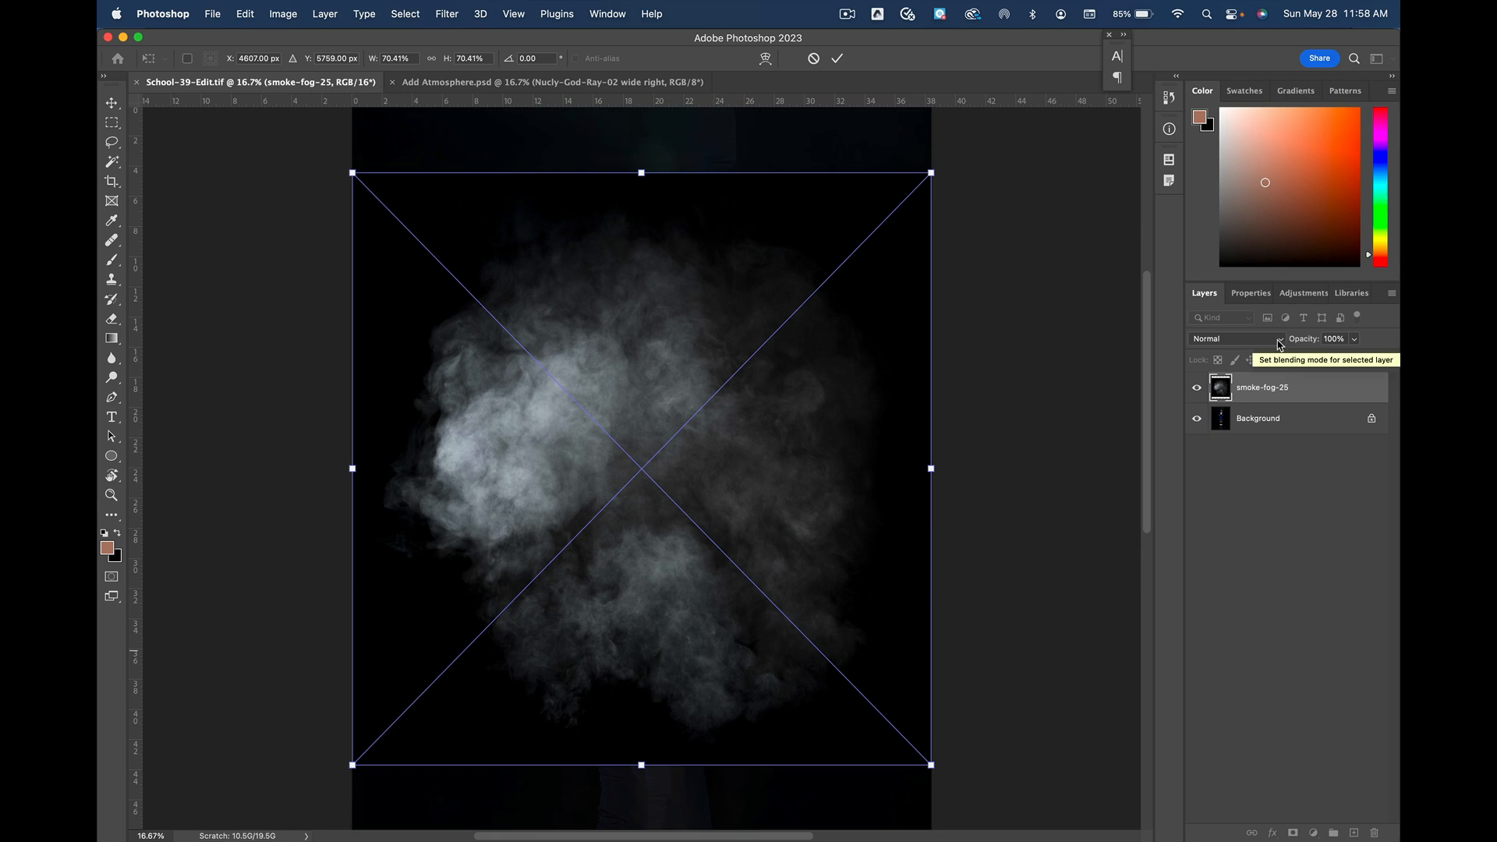
pyautogui.click(1279, 344)
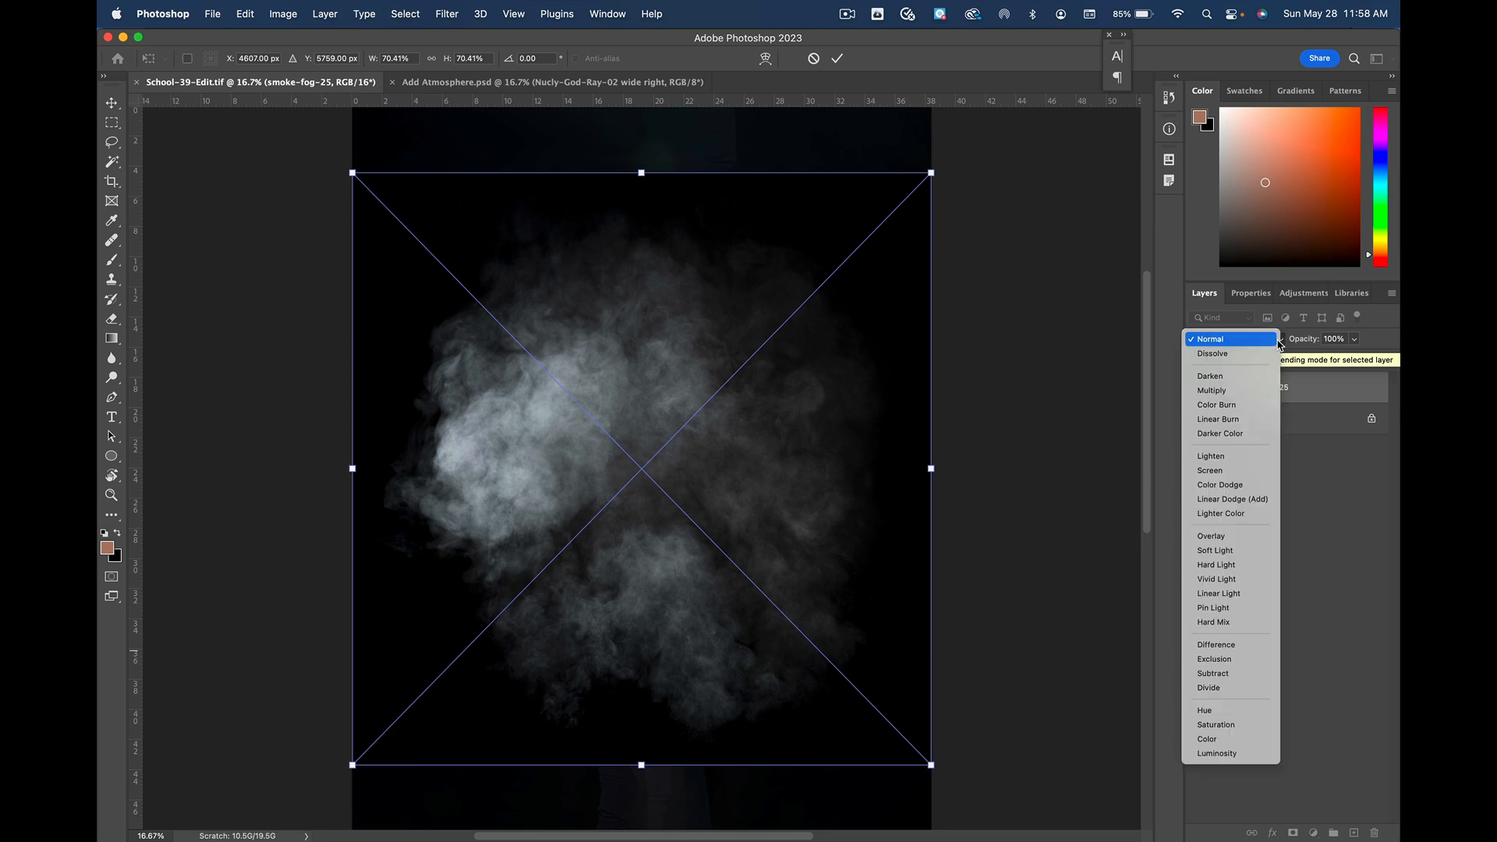
pyautogui.click(1209, 471)
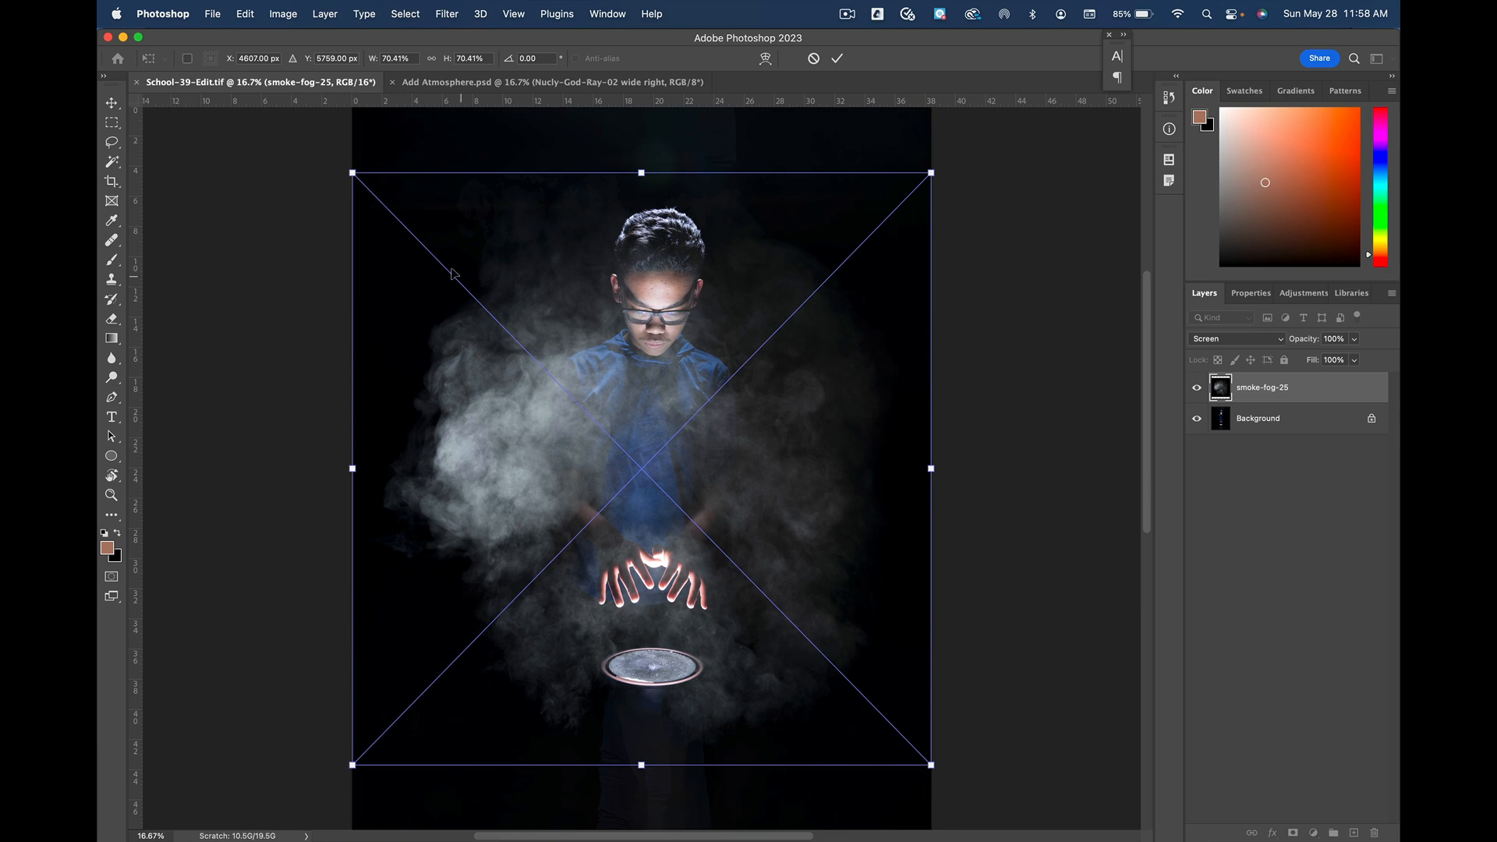
# Step: Stretch the smoke-fog-25 layer beyond the canvas edges to about 88% width and 89% height, and commit the transform
pyautogui.moveTo(351, 172); pyautogui.dragTo(351, 179)
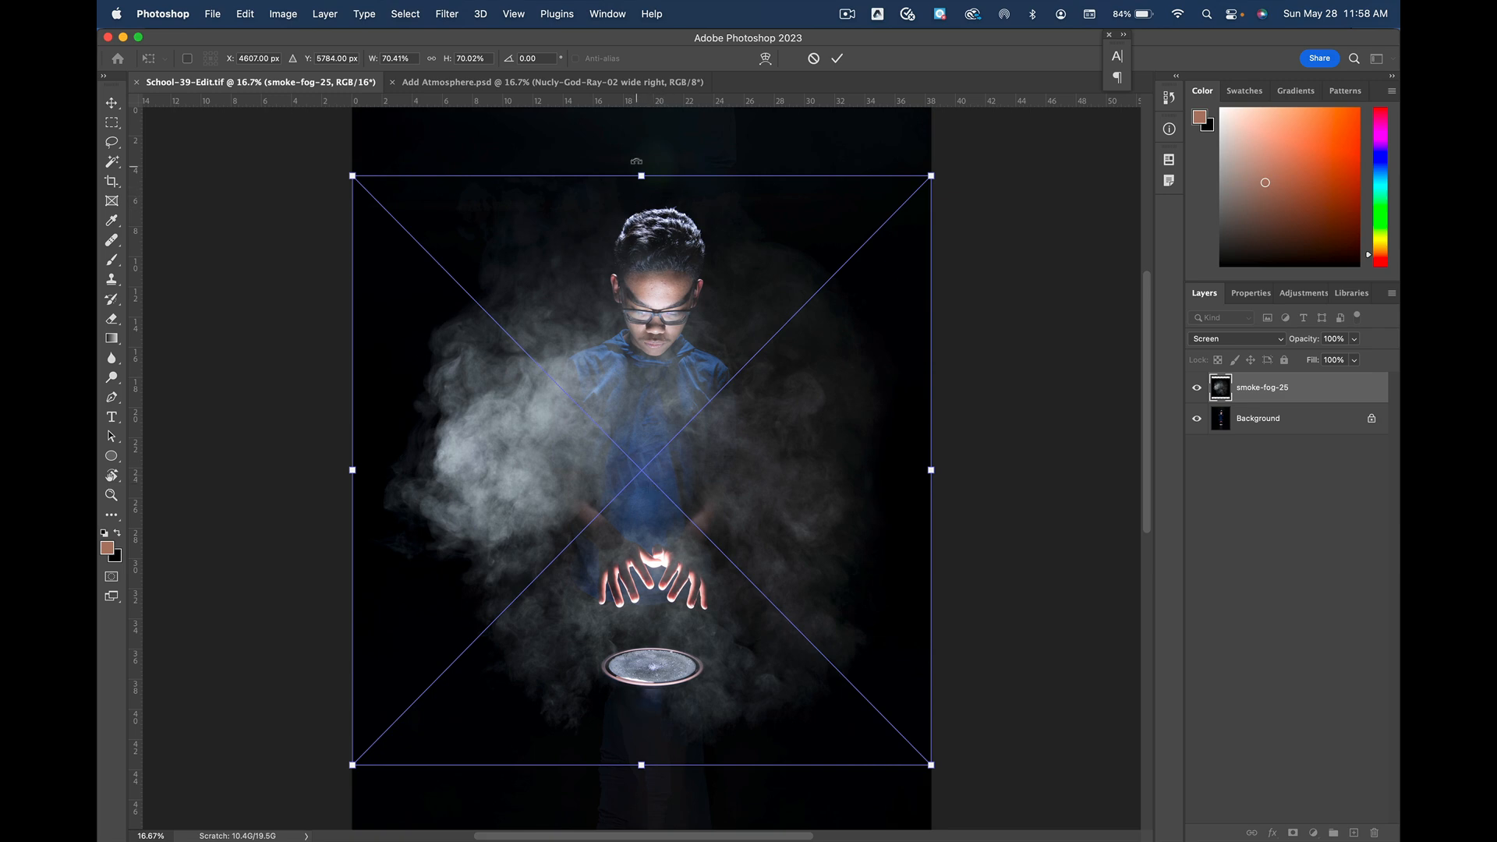
pyautogui.moveTo(641, 176); pyautogui.dragTo(640, 137)
pyautogui.moveTo(352, 450); pyautogui.dragTo(297, 450)
pyautogui.moveTo(931, 450); pyautogui.dragTo(1024, 450)
pyautogui.scroll(3, 824, 346)
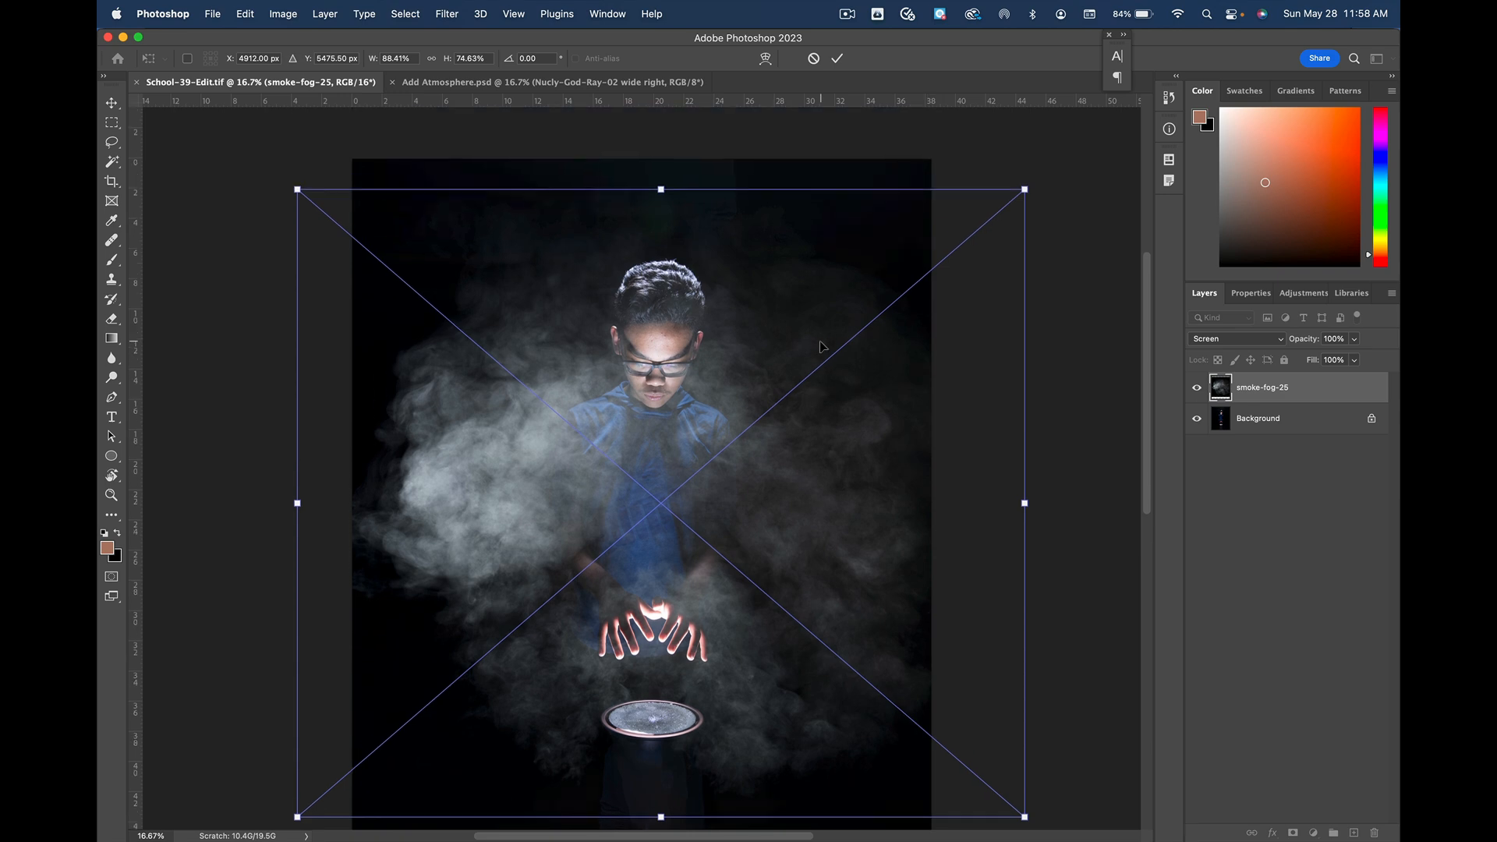
pyautogui.moveTo(661, 196); pyautogui.dragTo(621, 160)
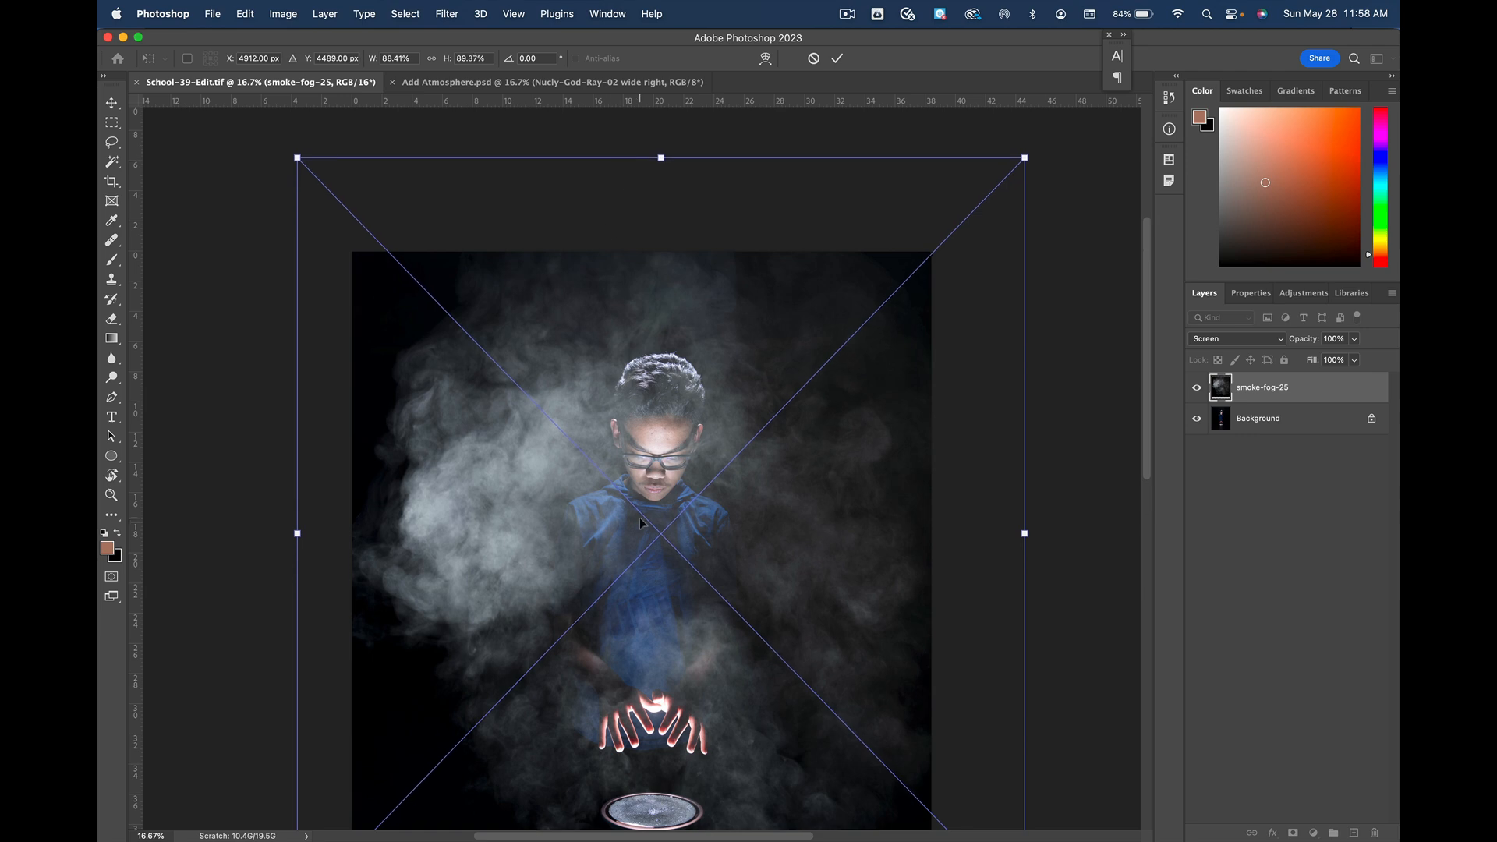
pyautogui.scroll(-3, 640, 522)
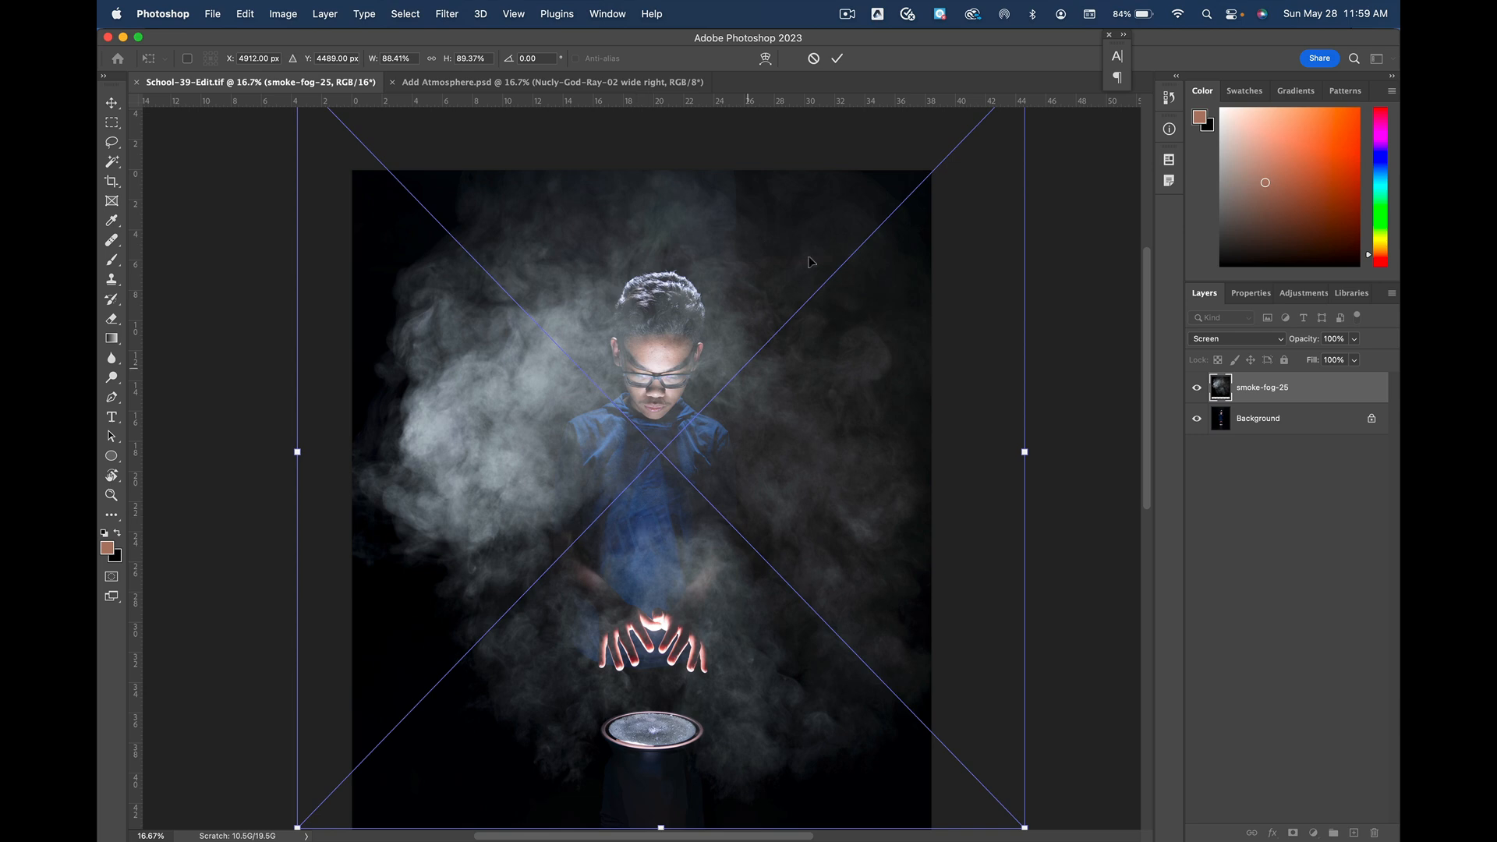
pyautogui.click(838, 62)
pyautogui.press('c')
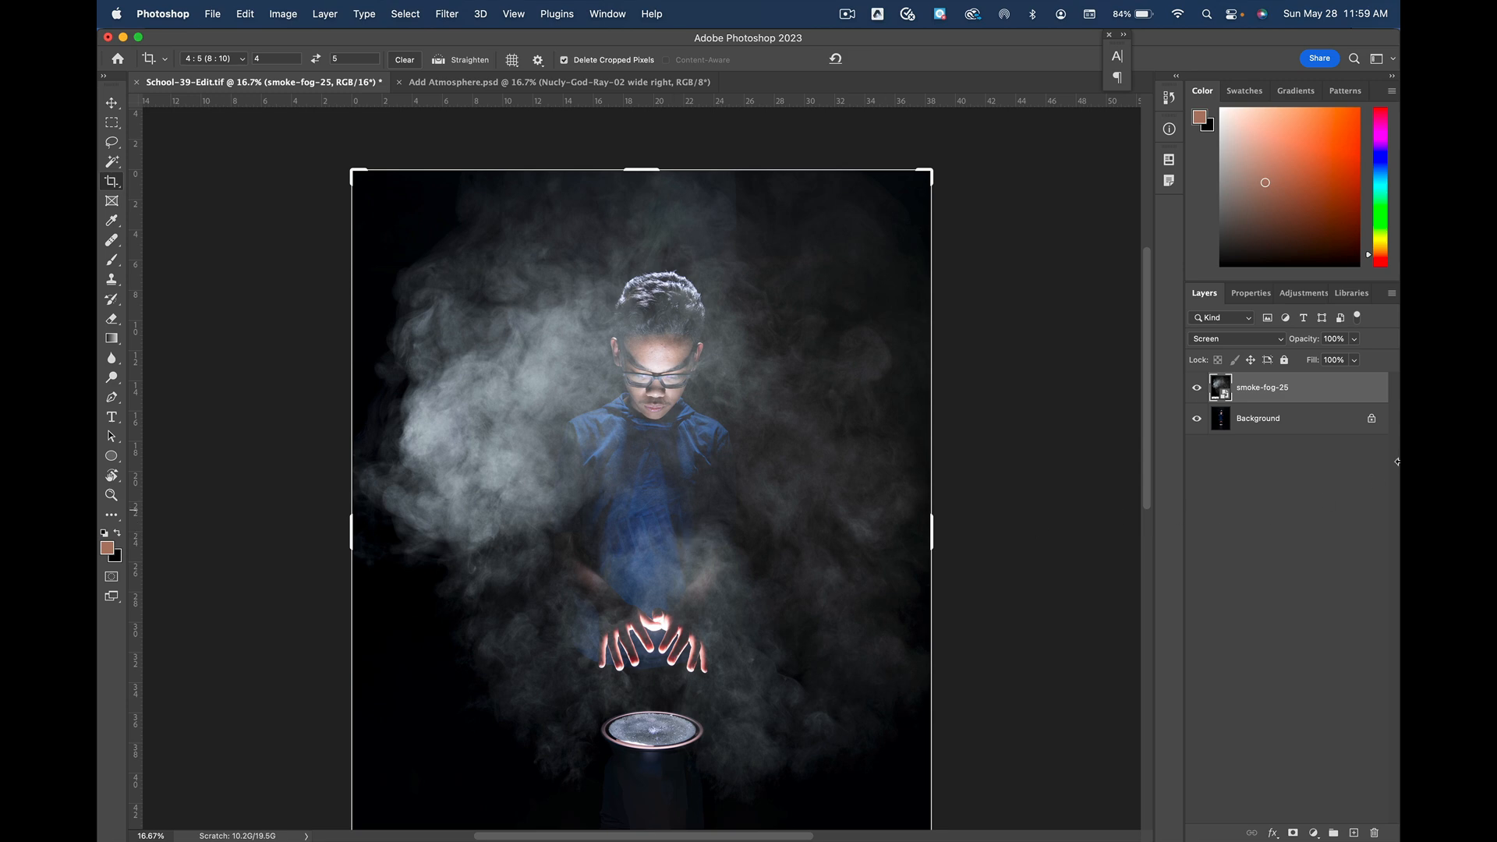
# Step: Lower the smoke-fog-25 layer's opacity to about 57%
pyautogui.click(1356, 343)
pyautogui.scroll(10, 1356, 349)
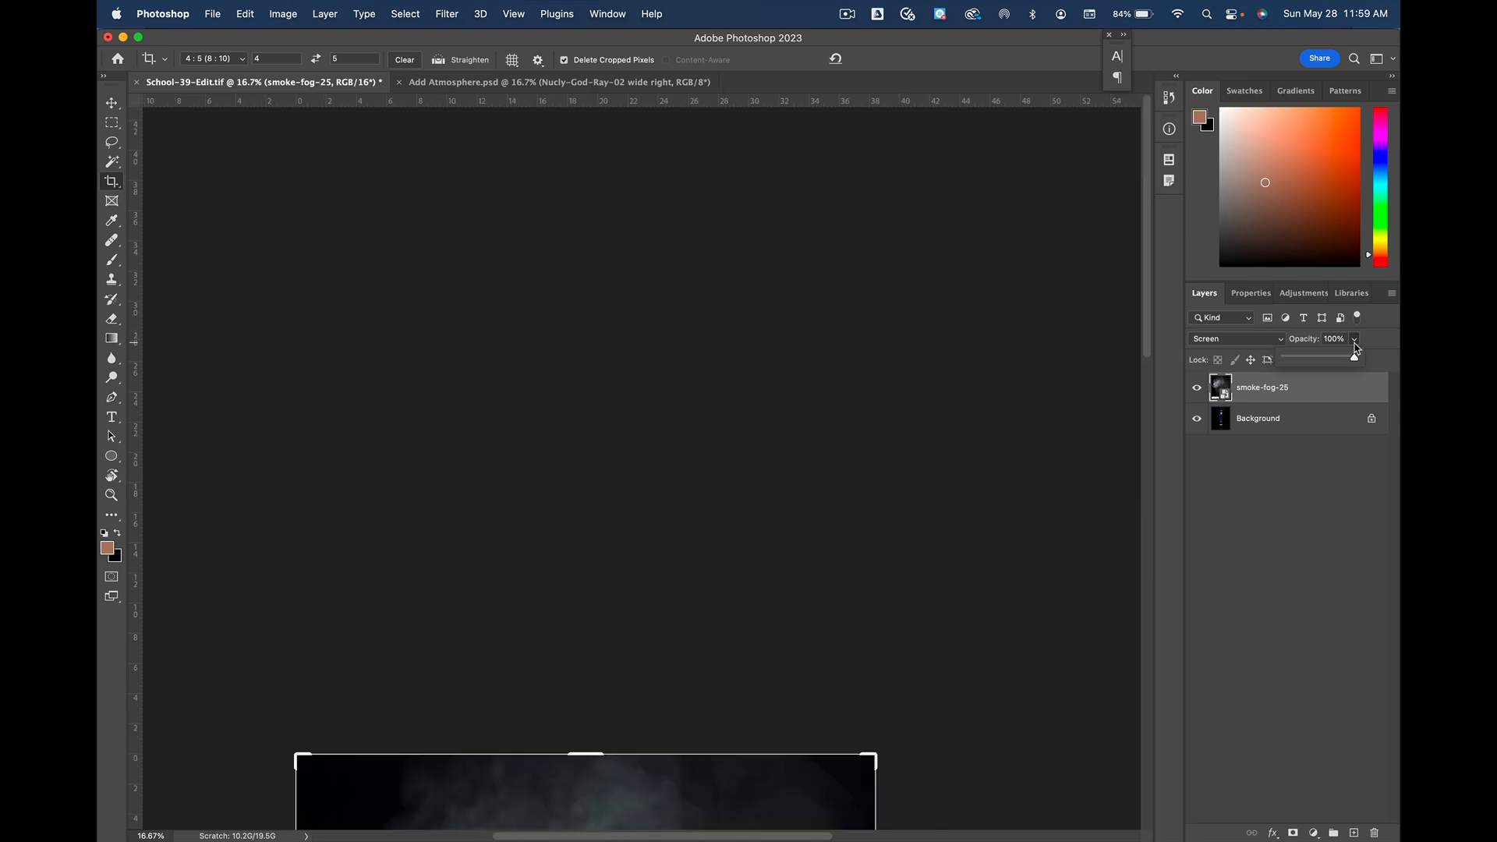
pyautogui.scroll(-10, 1356, 349)
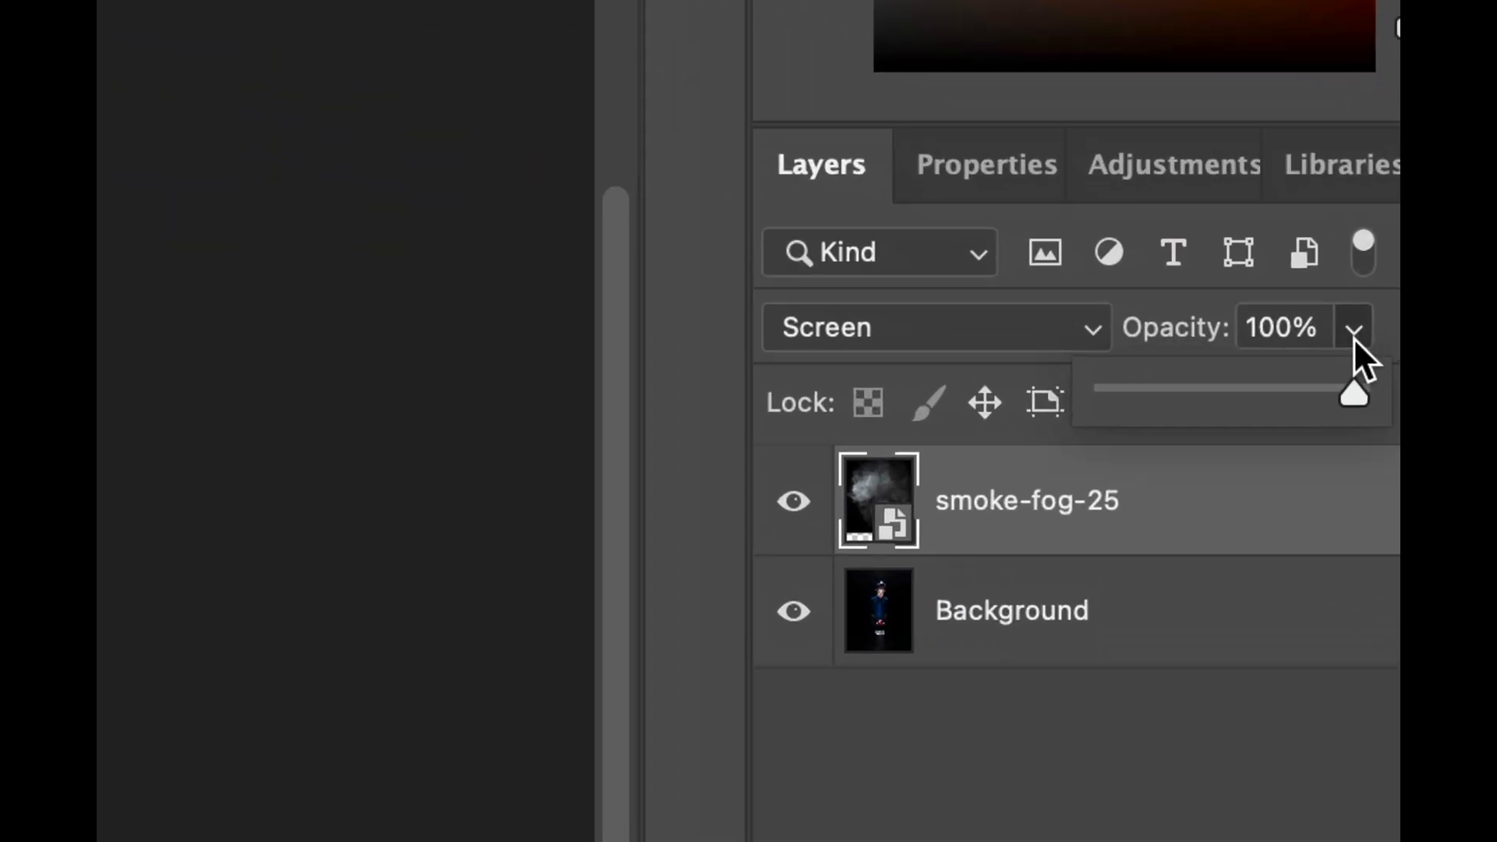
pyautogui.click(1354, 339)
pyautogui.click(1354, 340)
pyautogui.moveTo(1354, 394); pyautogui.dragTo(1323, 360)
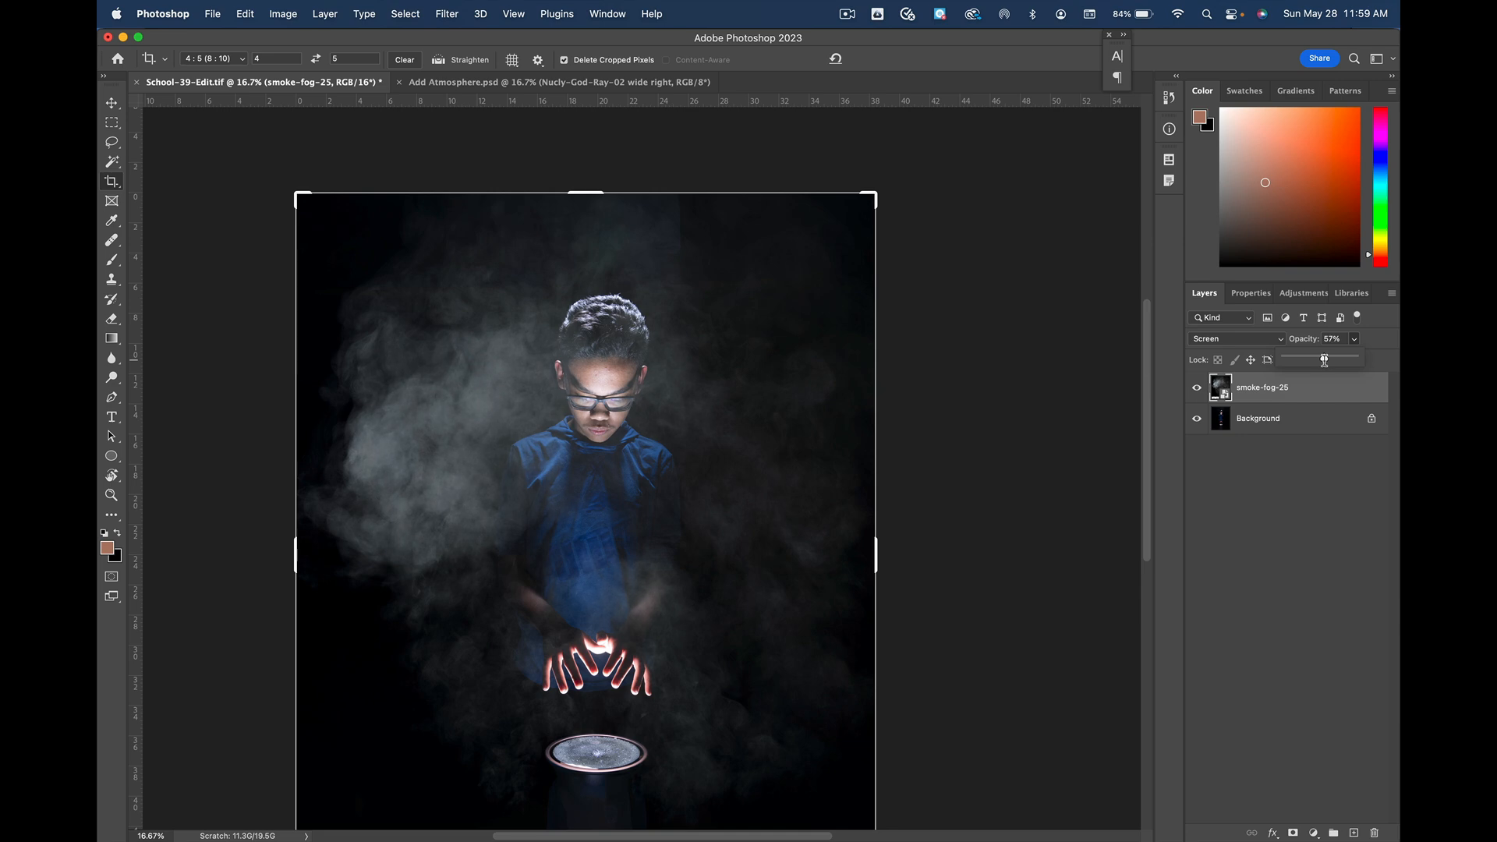
pyautogui.moveTo(1324, 360); pyautogui.dragTo(1322, 360)
# Step: Duplicate the Background layer and rename the copy "model"
pyautogui.click(1313, 424)
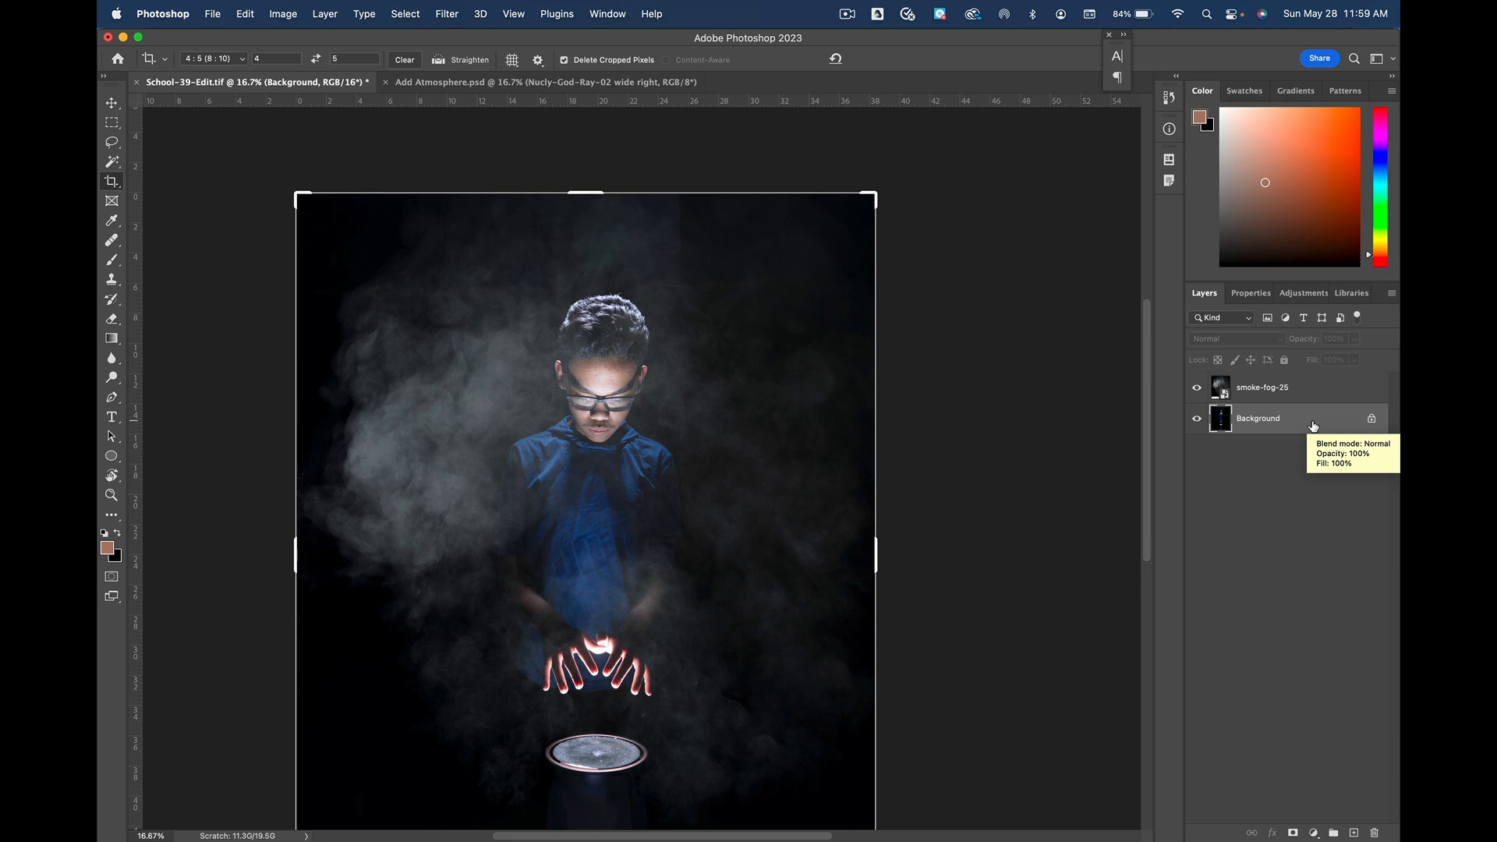
pyautogui.press('super+j')
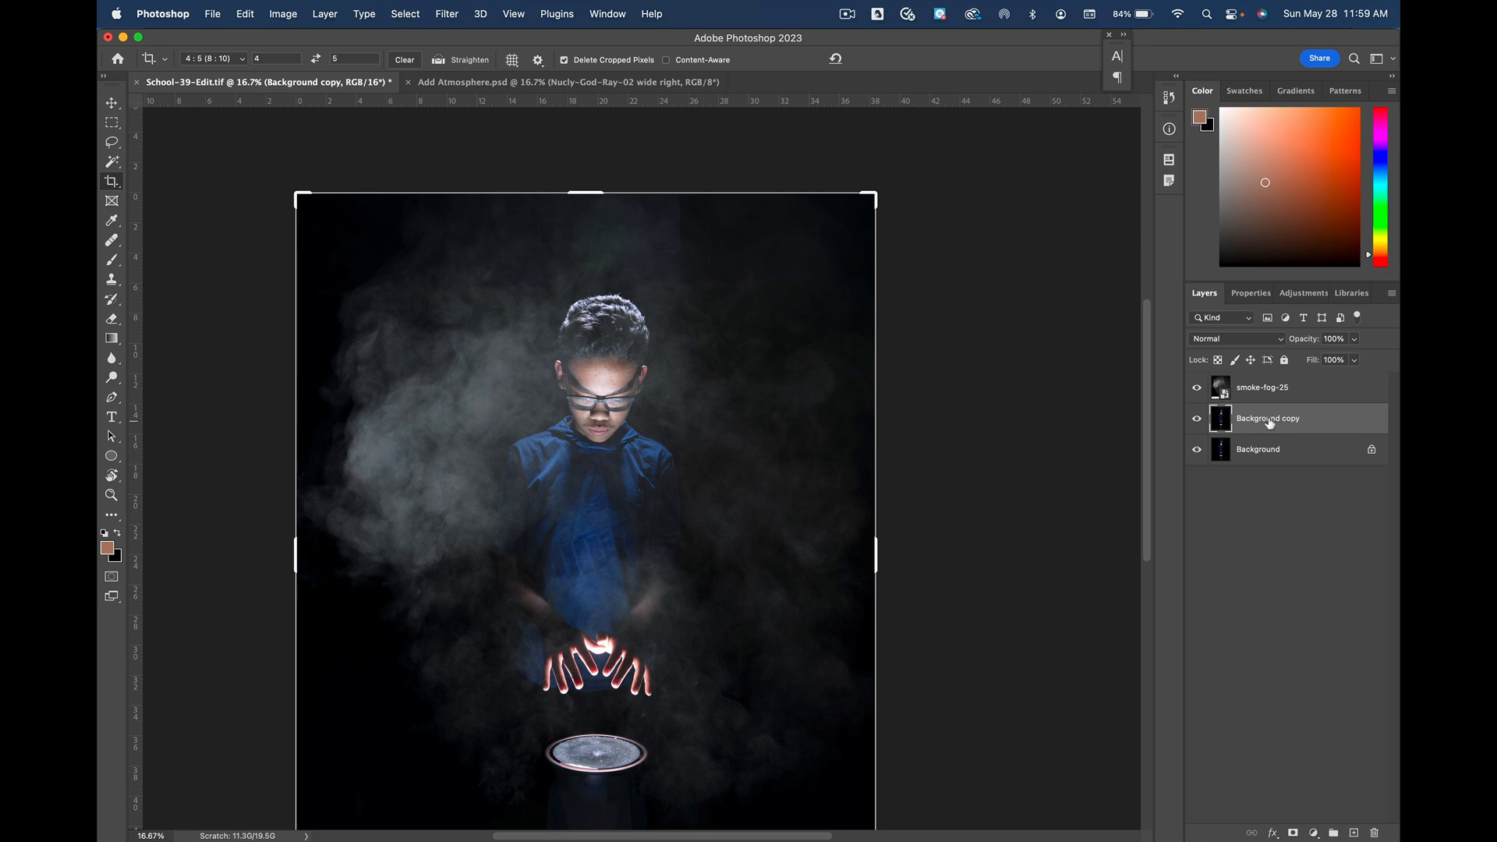
pyautogui.doubleClick(1267, 419)
pyautogui.write('model')
pyautogui.press('Return')
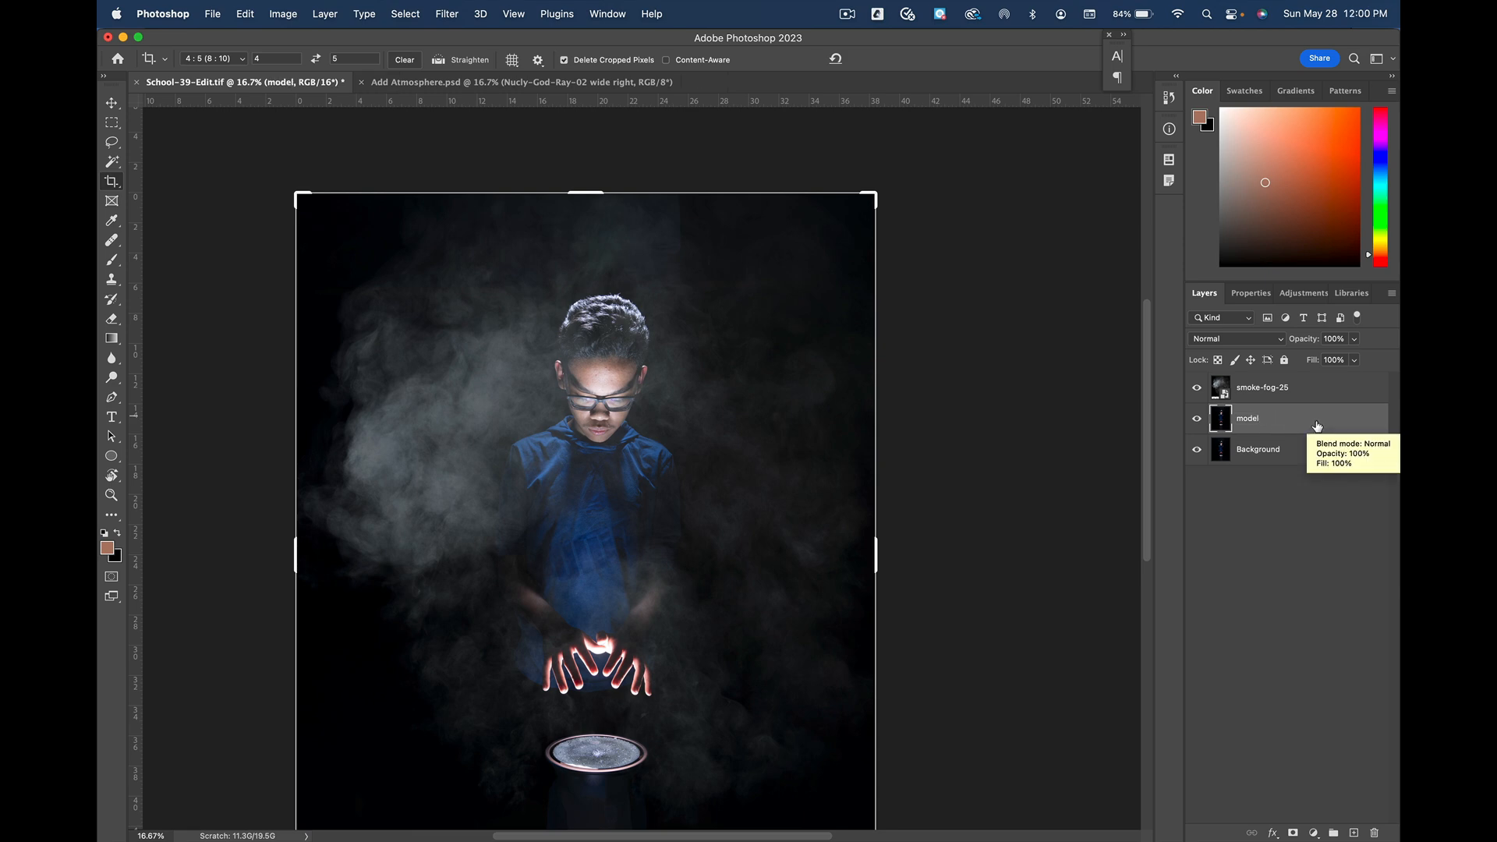
# Step: Move the model layer above smoke-fog-25 and mask it to the automatically selected subject
pyautogui.moveTo(1317, 426); pyautogui.dragTo(1317, 387)
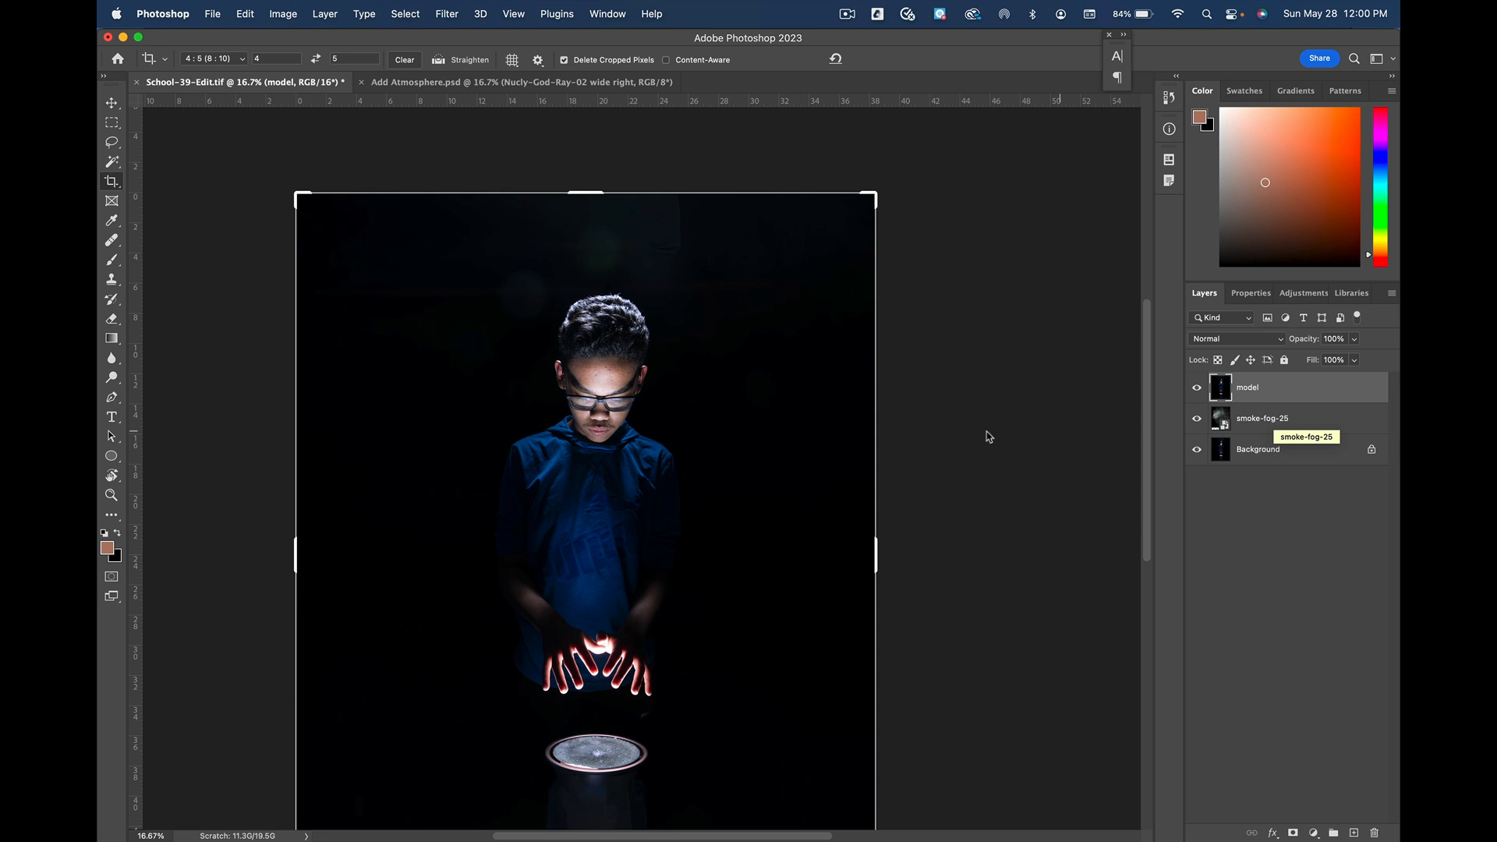
pyautogui.click(403, 14)
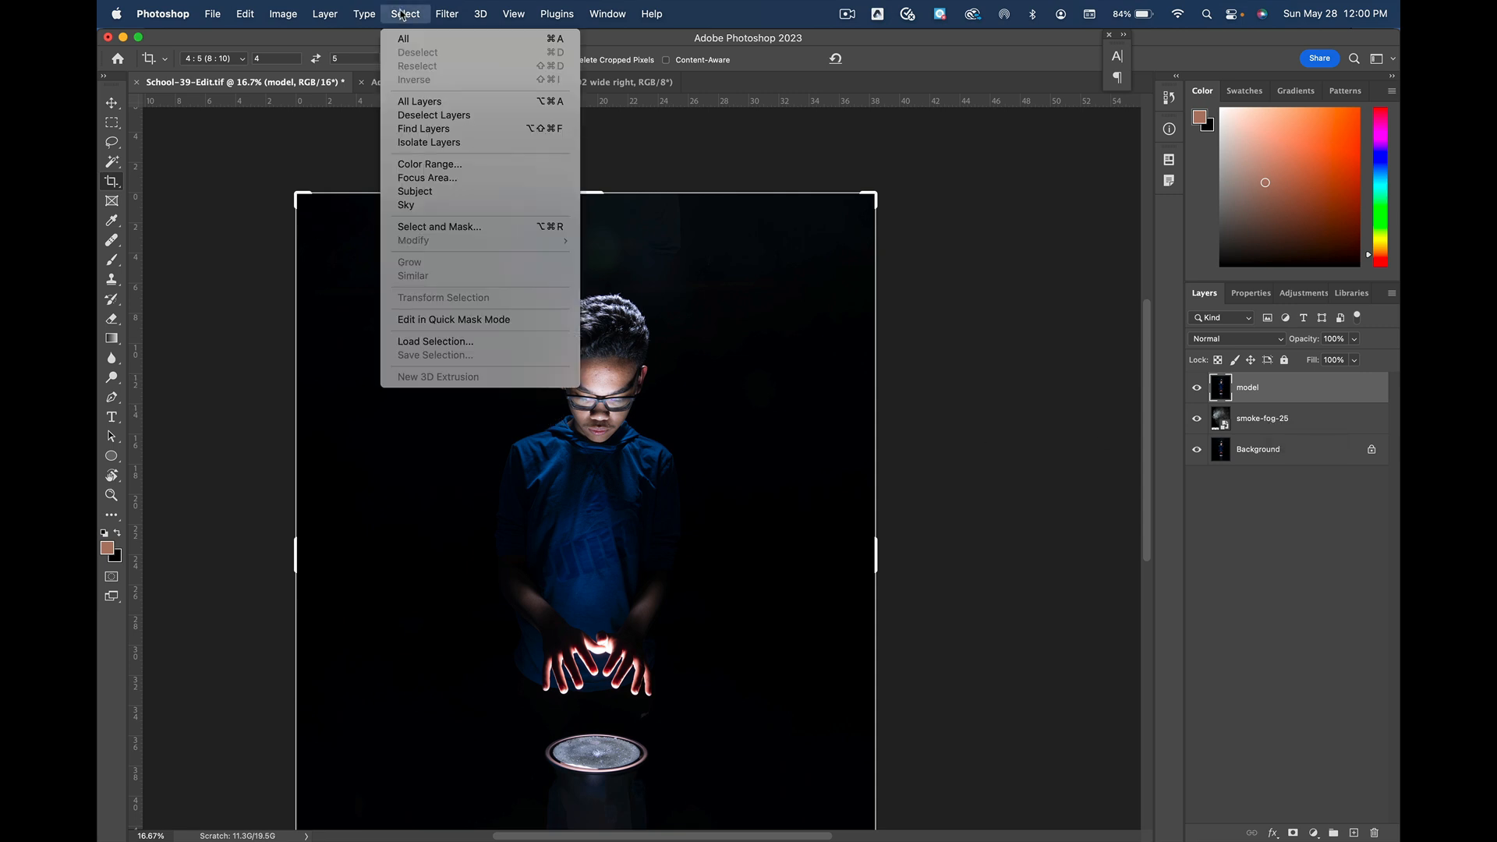
pyautogui.click(442, 192)
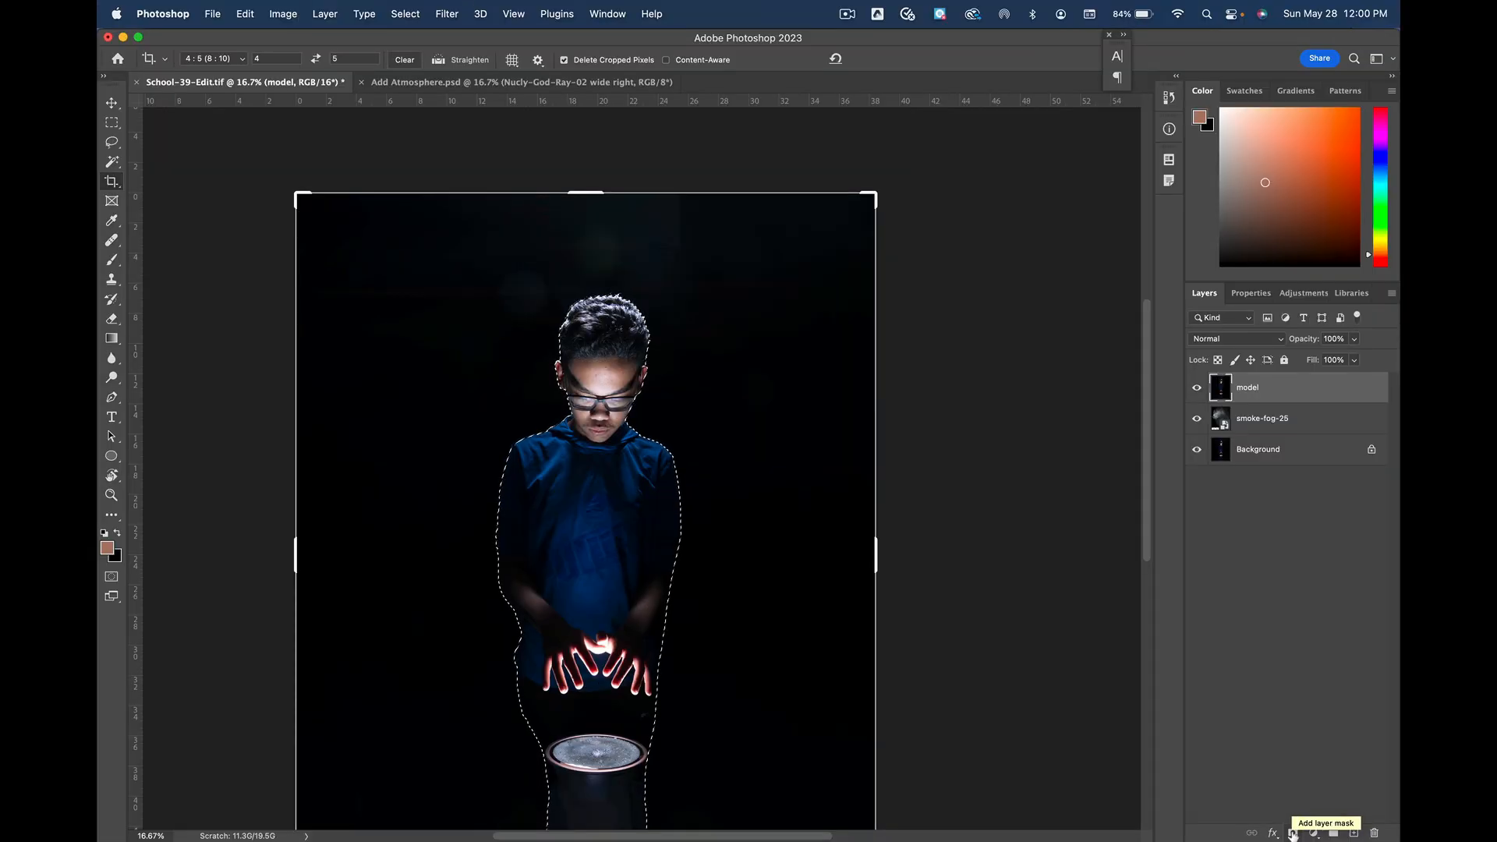
pyautogui.click(1293, 833)
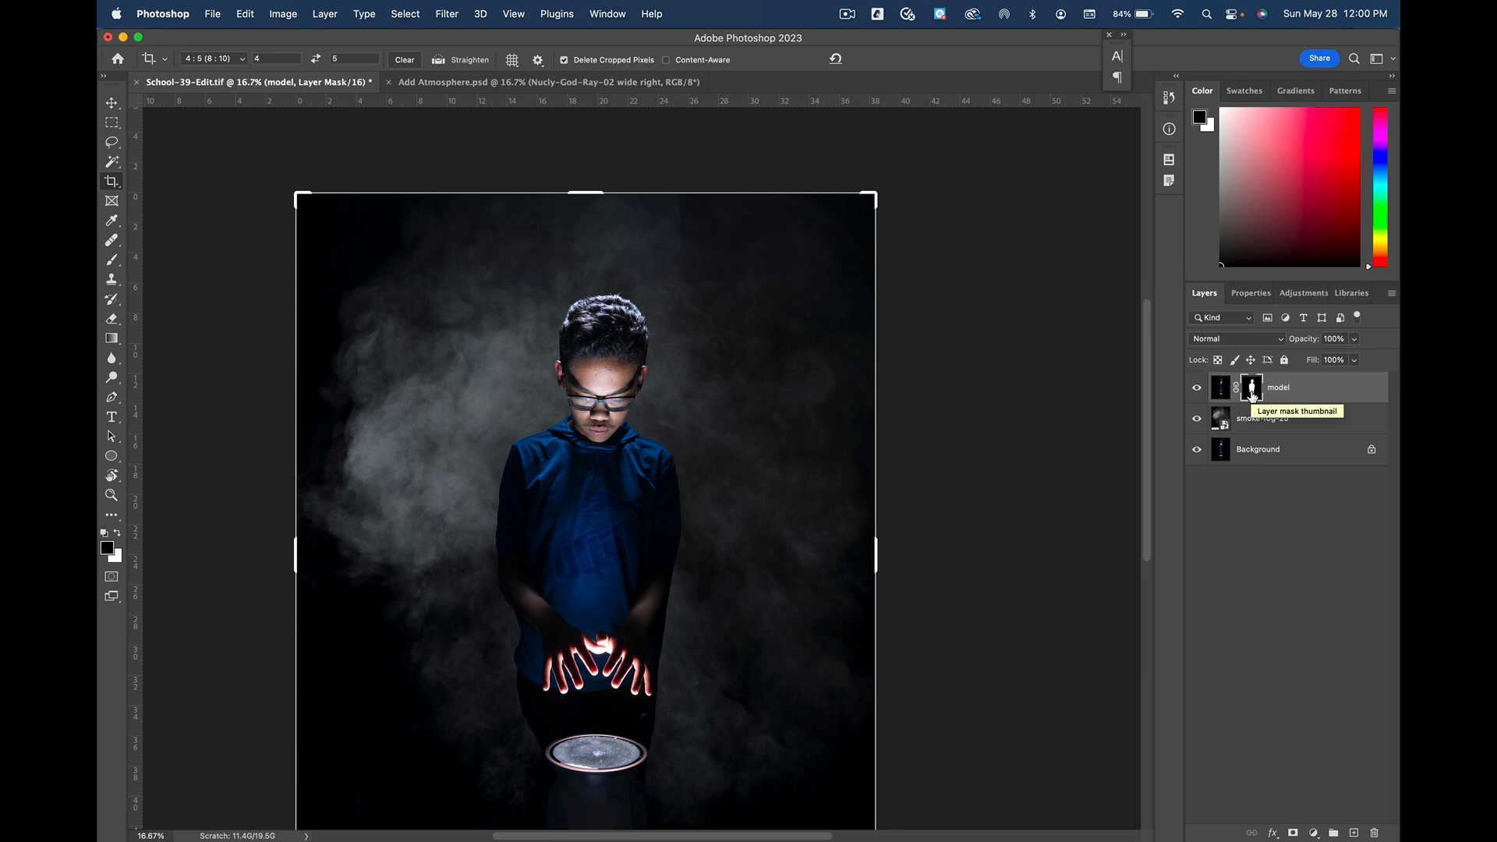
# Step: With the Background layer hidden, try brushing black over the boy's hair on the model layer's mask and white to restore it
pyautogui.press('b')
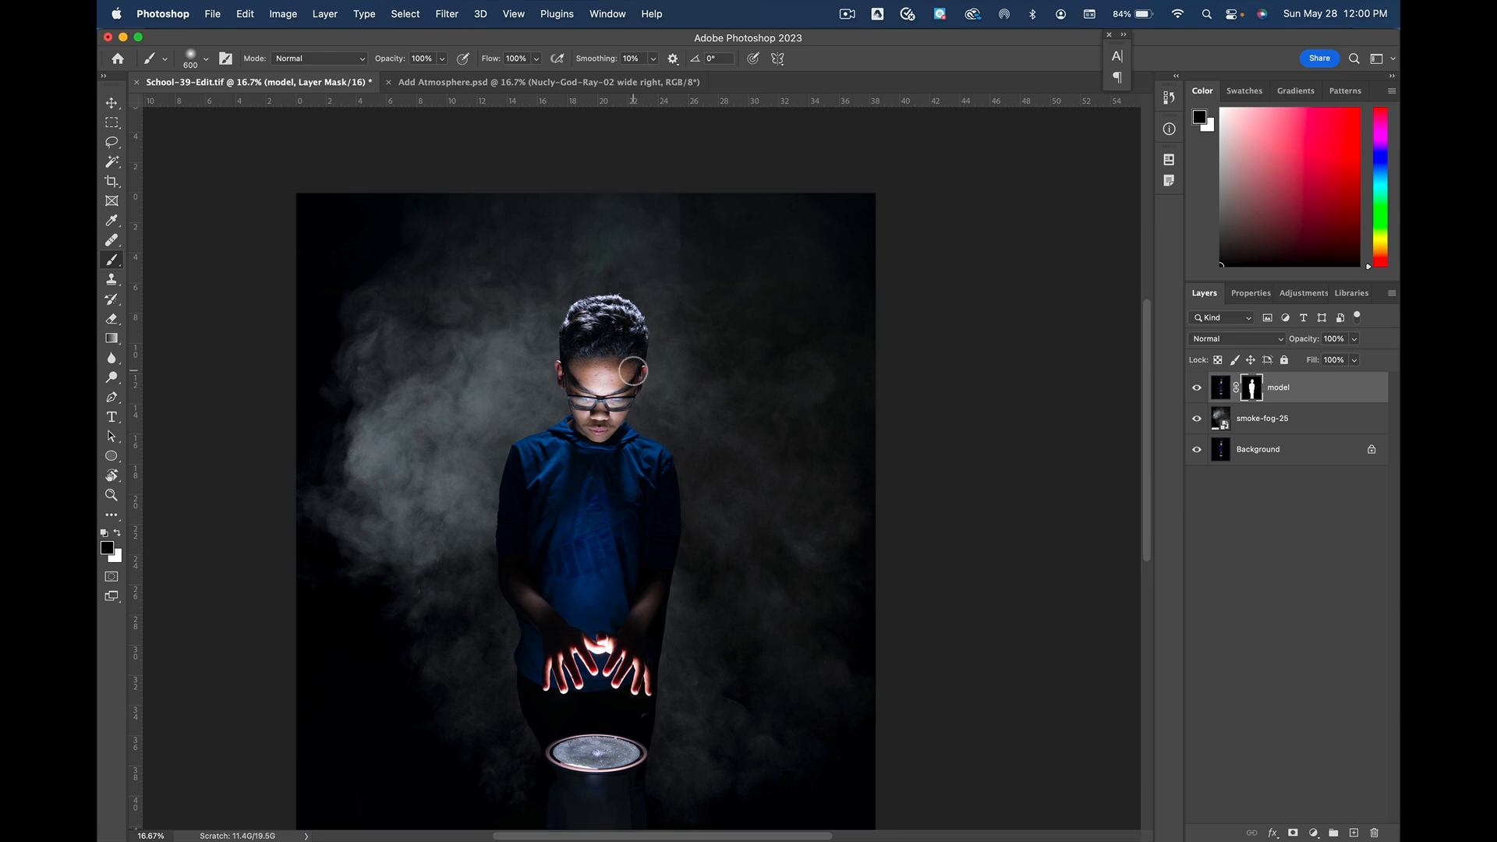
pyautogui.click(1195, 450)
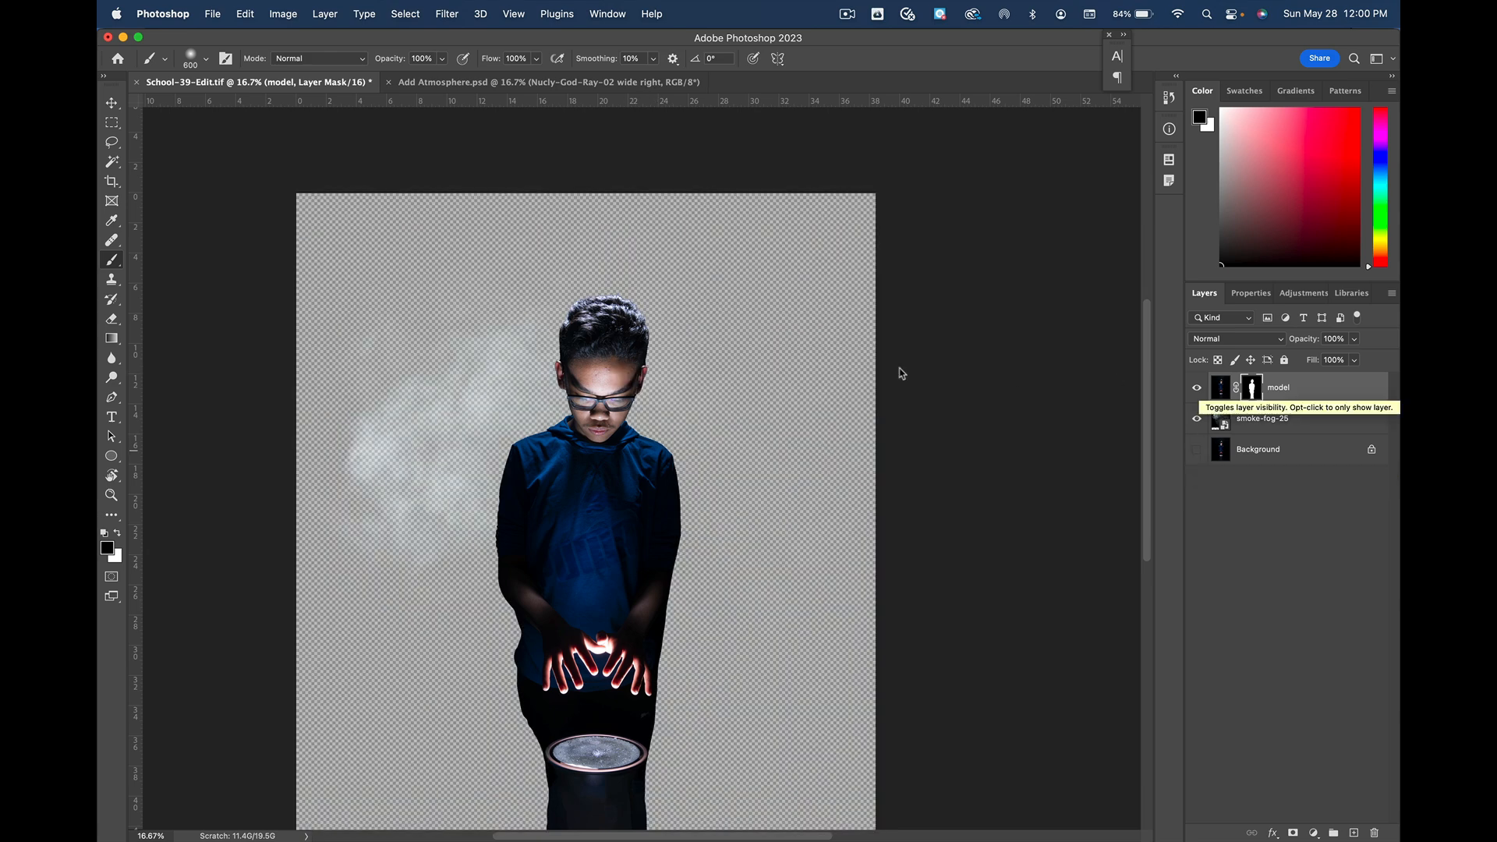
pyautogui.moveTo(624, 311)
pyautogui.mouseDown()
pyautogui.moveTo(555, 312)
pyautogui.moveTo(642, 303)
pyautogui.moveTo(552, 316)
pyautogui.moveTo(642, 328)
pyautogui.moveTo(555, 336)
pyautogui.moveTo(665, 347)
pyautogui.moveTo(551, 346)
pyautogui.mouseUp()
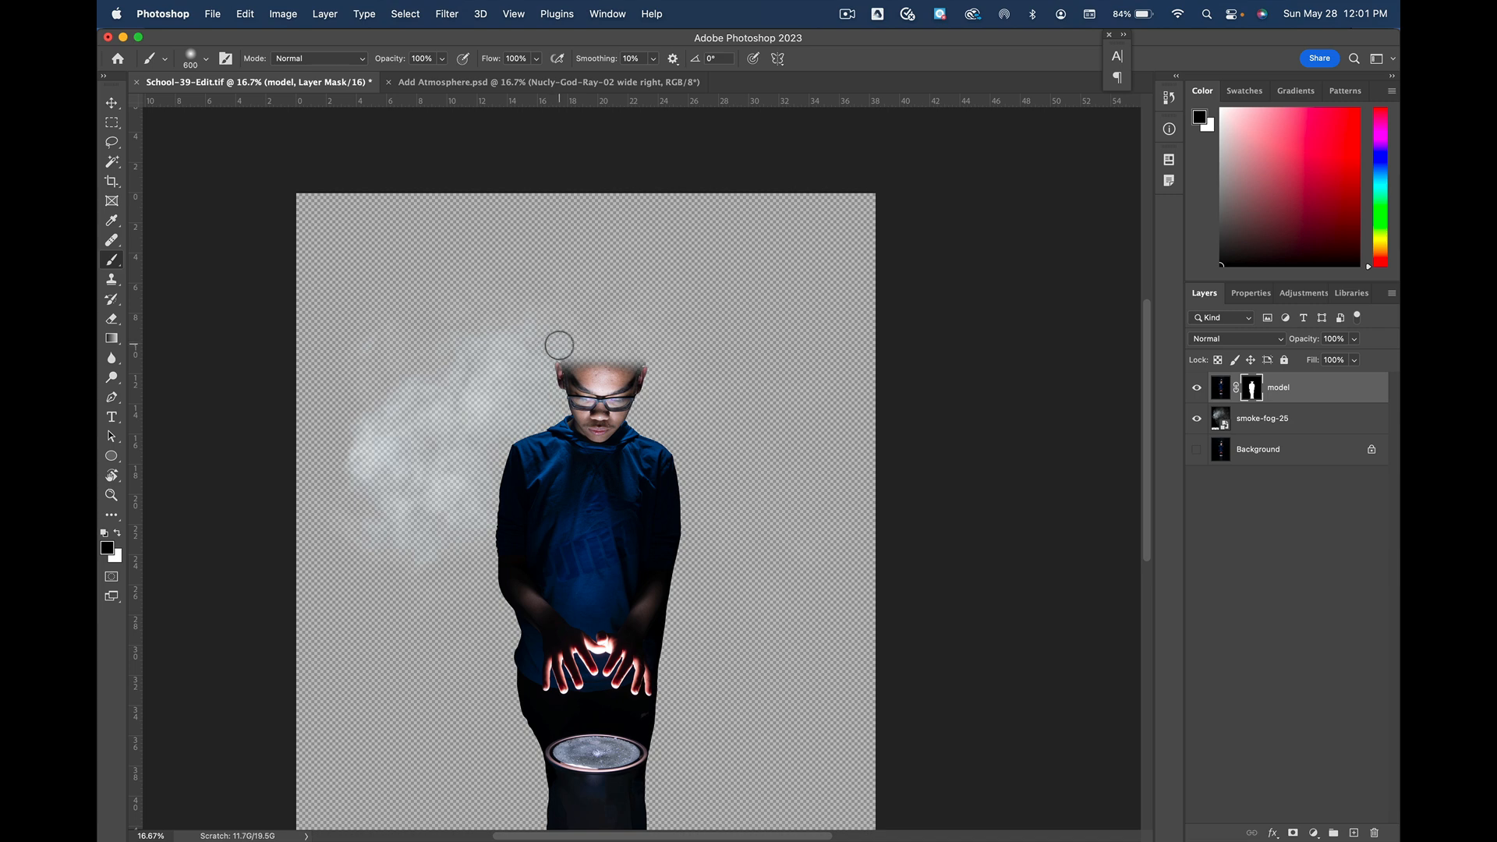
pyautogui.press('x')
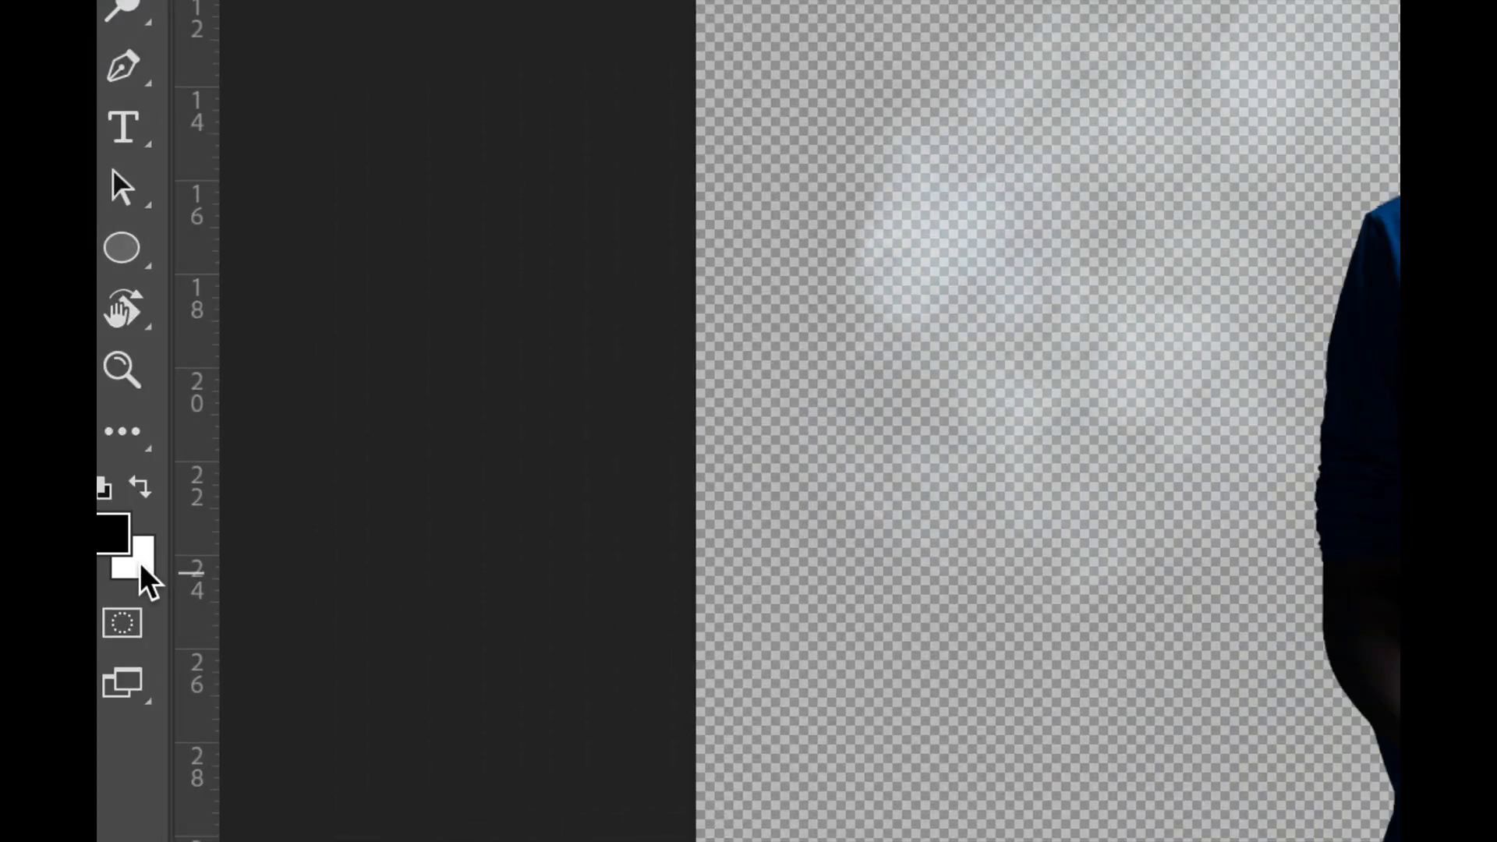
pyautogui.press('x')
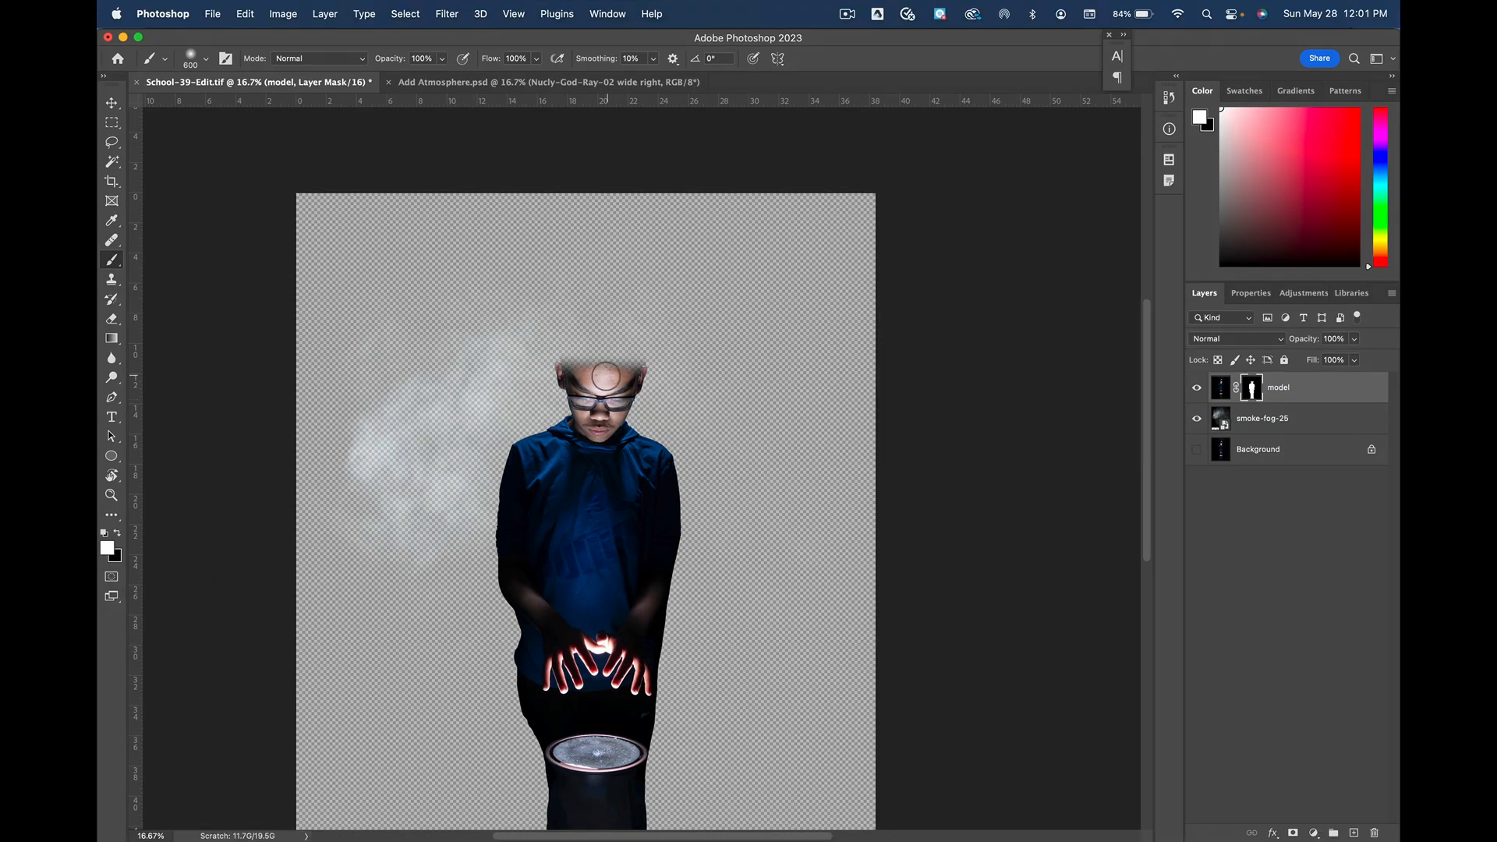
pyautogui.moveTo(604, 378)
pyautogui.mouseDown()
pyautogui.moveTo(562, 360)
pyautogui.moveTo(612, 346)
pyautogui.moveTo(627, 363)
pyautogui.moveTo(633, 342)
pyautogui.moveTo(575, 352)
pyautogui.mouseUp()
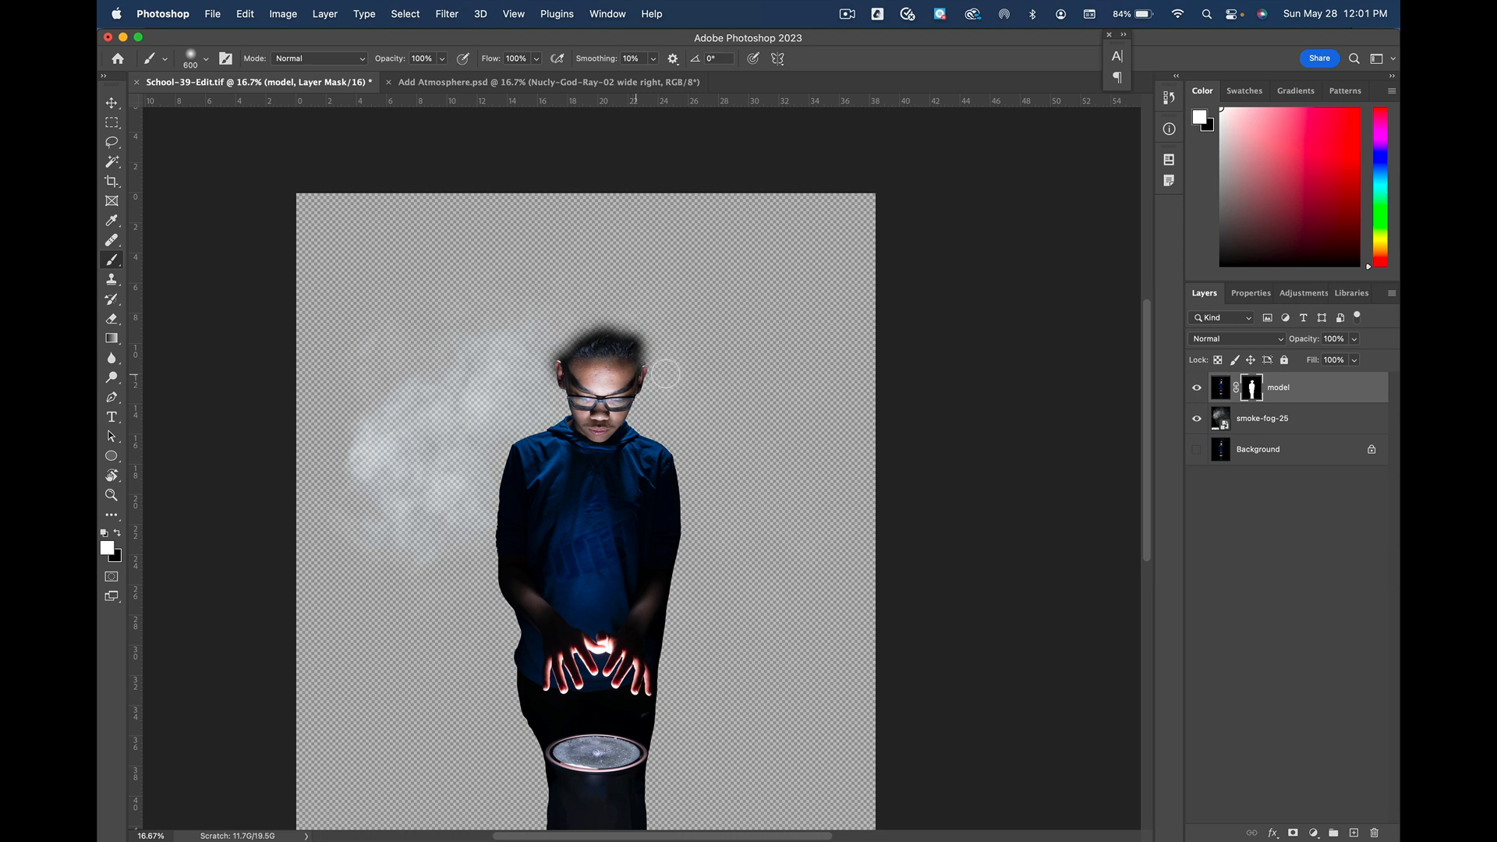
# Step: Revert the history to before the test brush strokes and show the Background layer again
pyautogui.click(1168, 97)
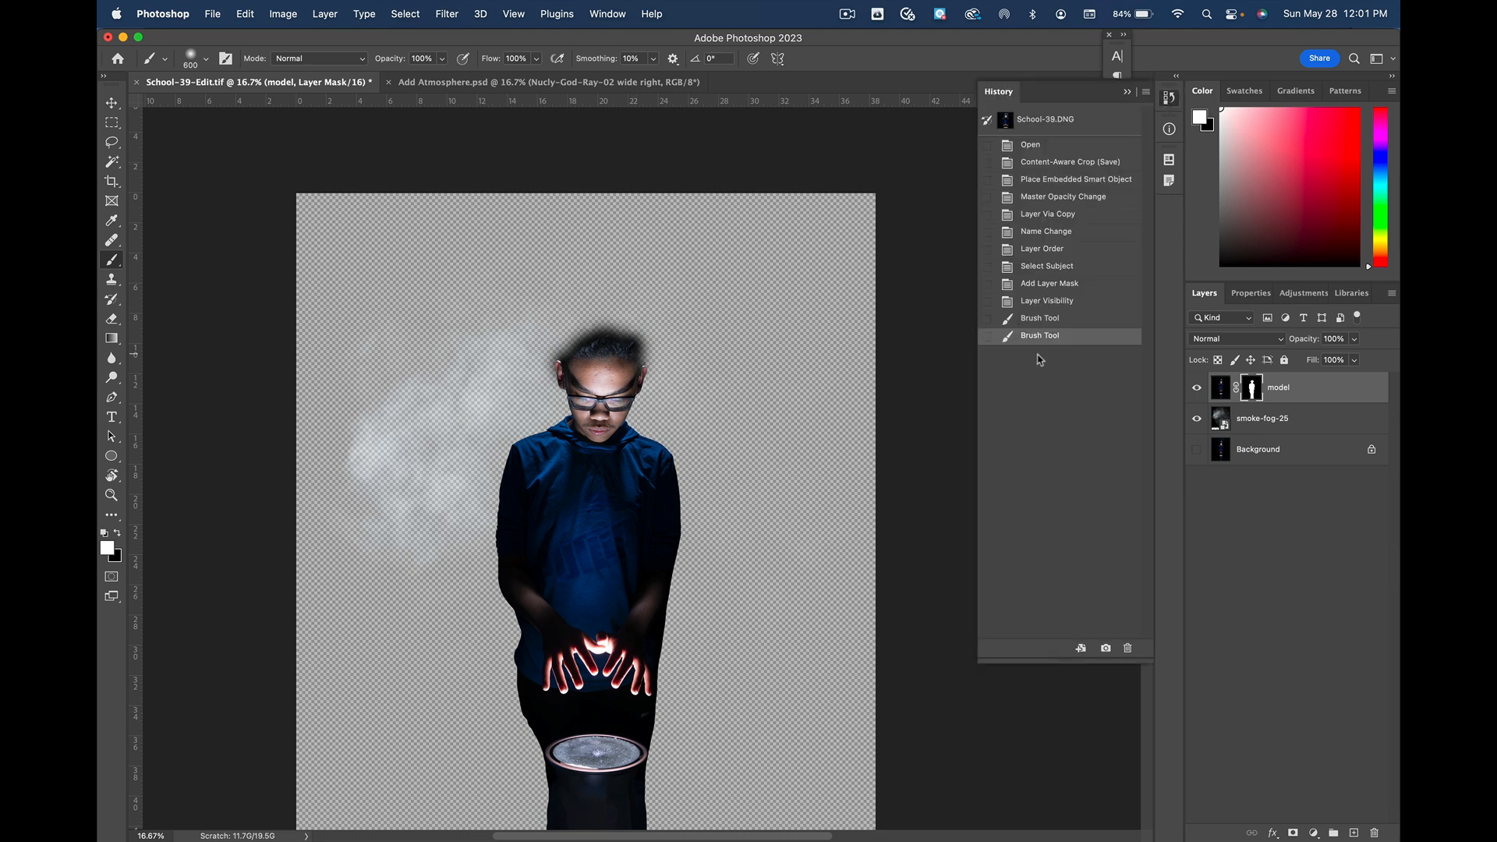
pyautogui.click(1076, 304)
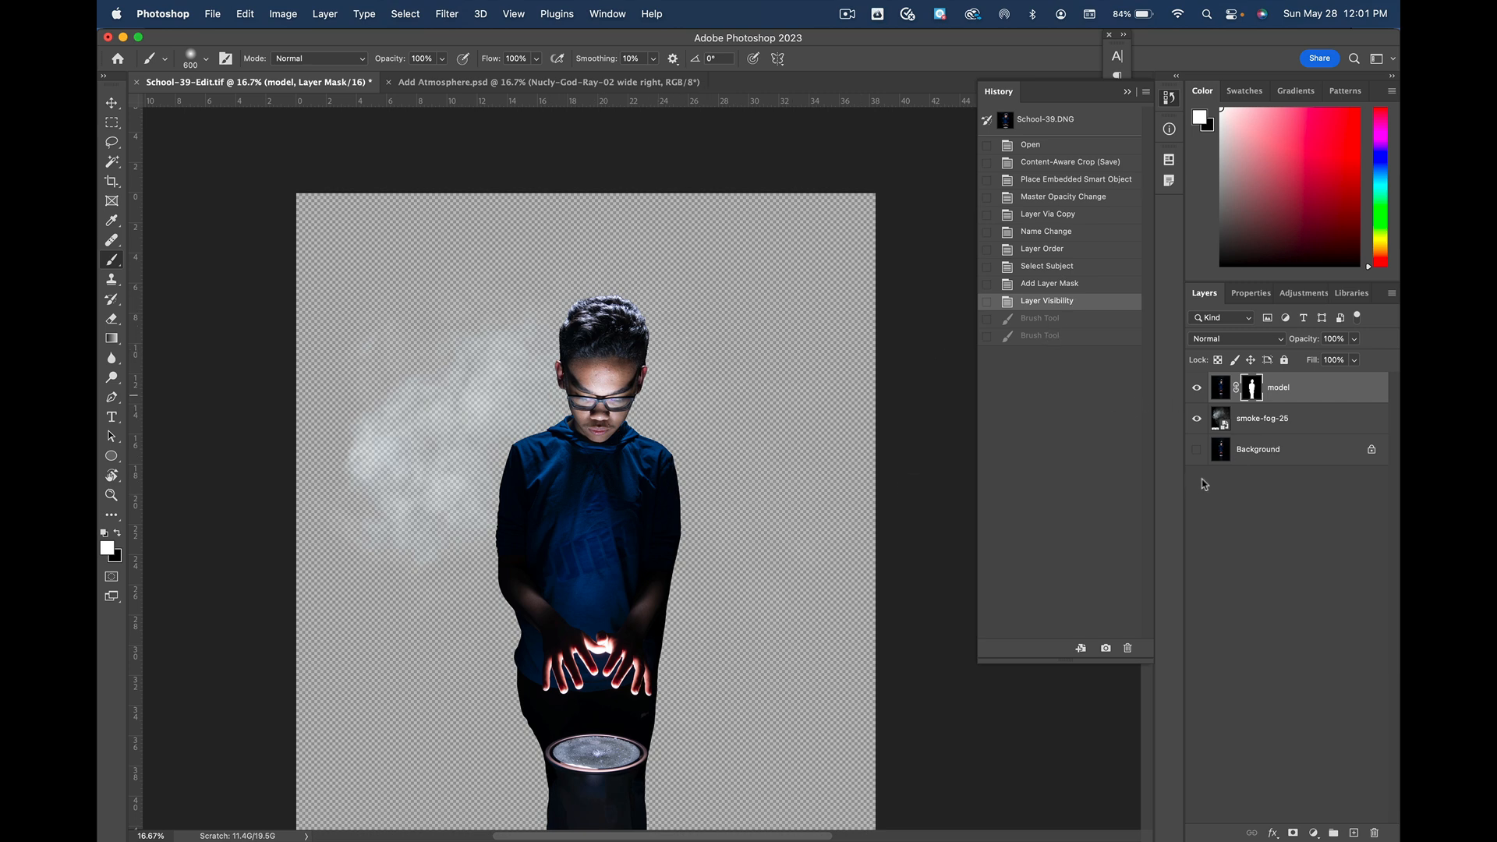
pyautogui.click(1197, 449)
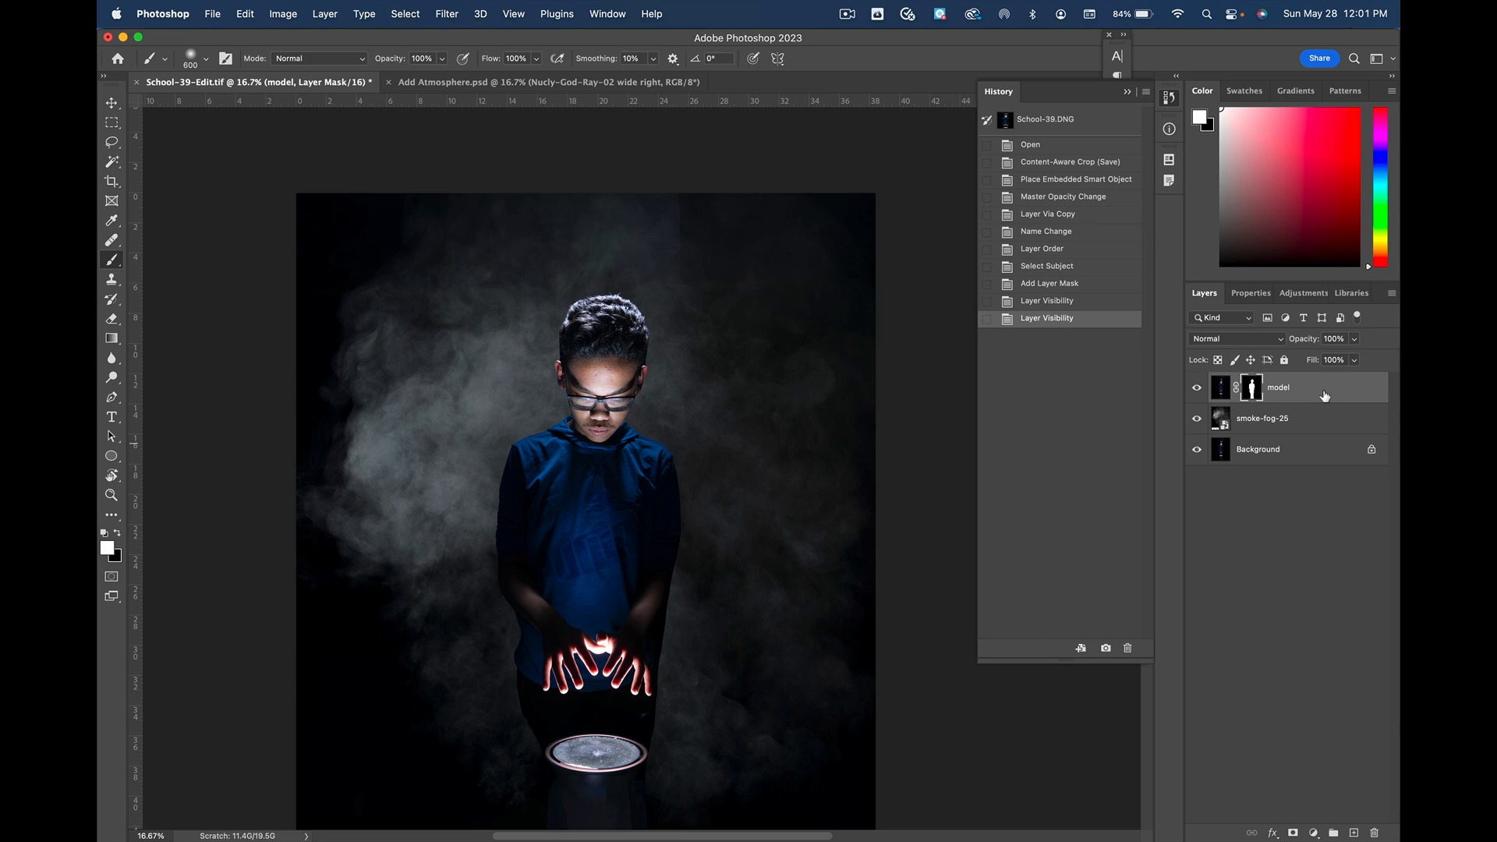
# Step: Lower the model layer's opacity to 50% to let part of the smoke show over the boy
pyautogui.click(1221, 390)
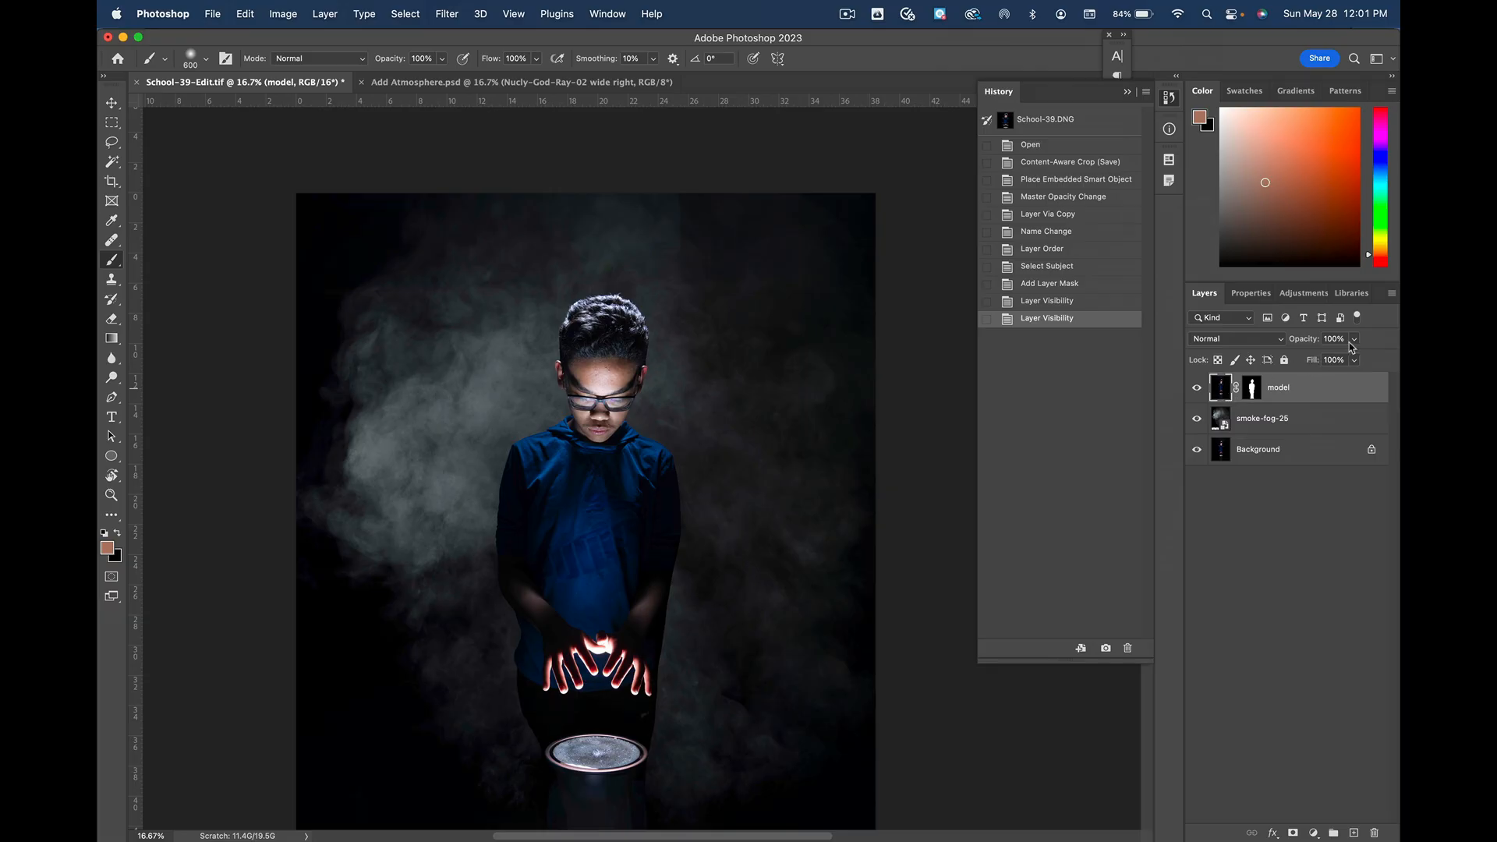
pyautogui.click(1354, 338)
pyautogui.moveTo(1355, 357); pyautogui.dragTo(1323, 360)
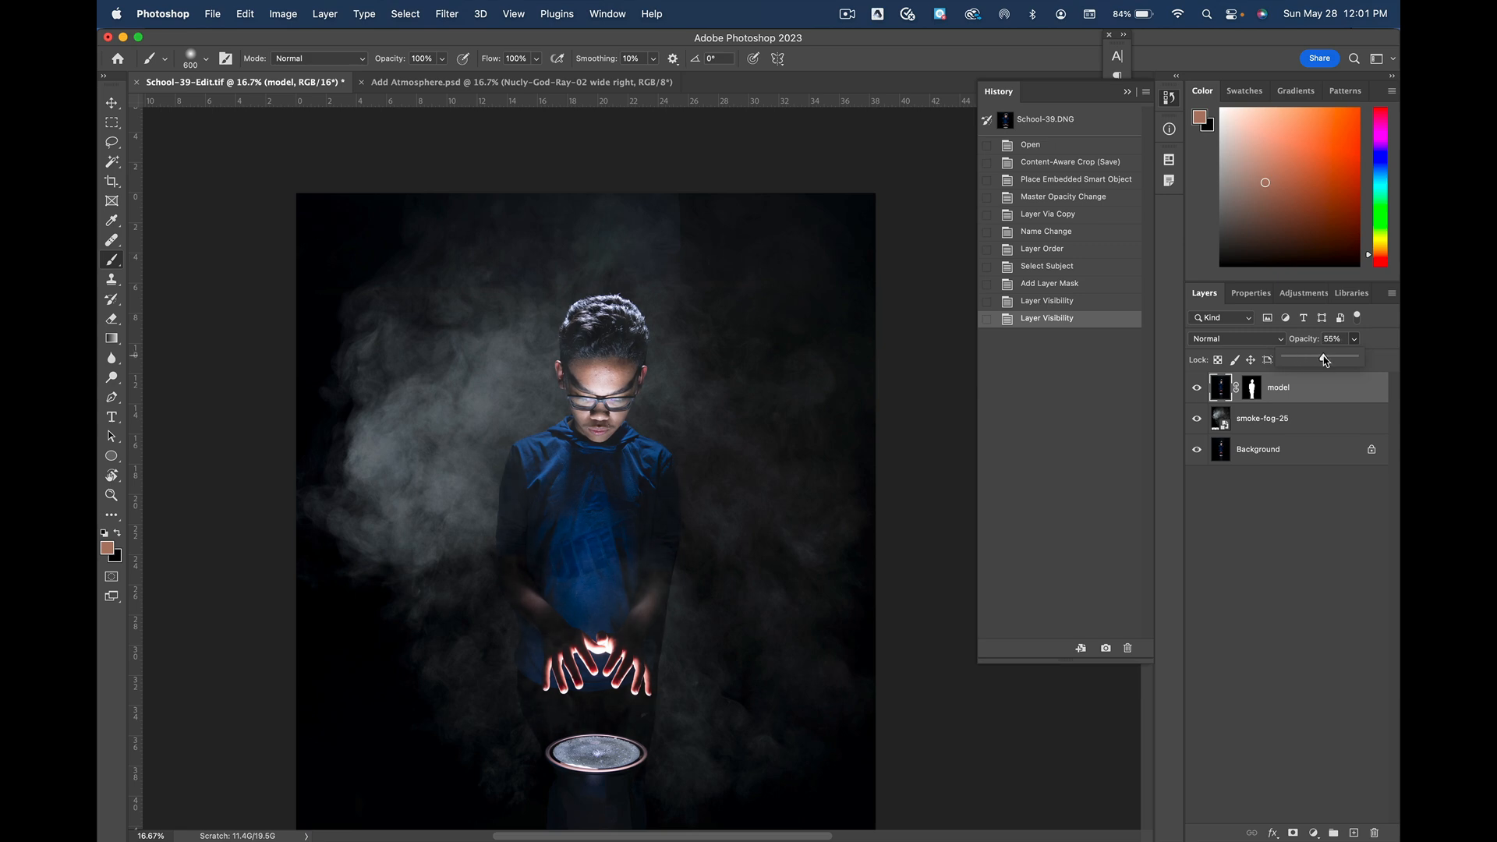
pyautogui.moveTo(1328, 361); pyautogui.dragTo(1323, 364)
pyautogui.moveTo(1331, 365); pyautogui.dragTo(1323, 366)
pyautogui.moveTo(1321, 365); pyautogui.dragTo(1321, 365)
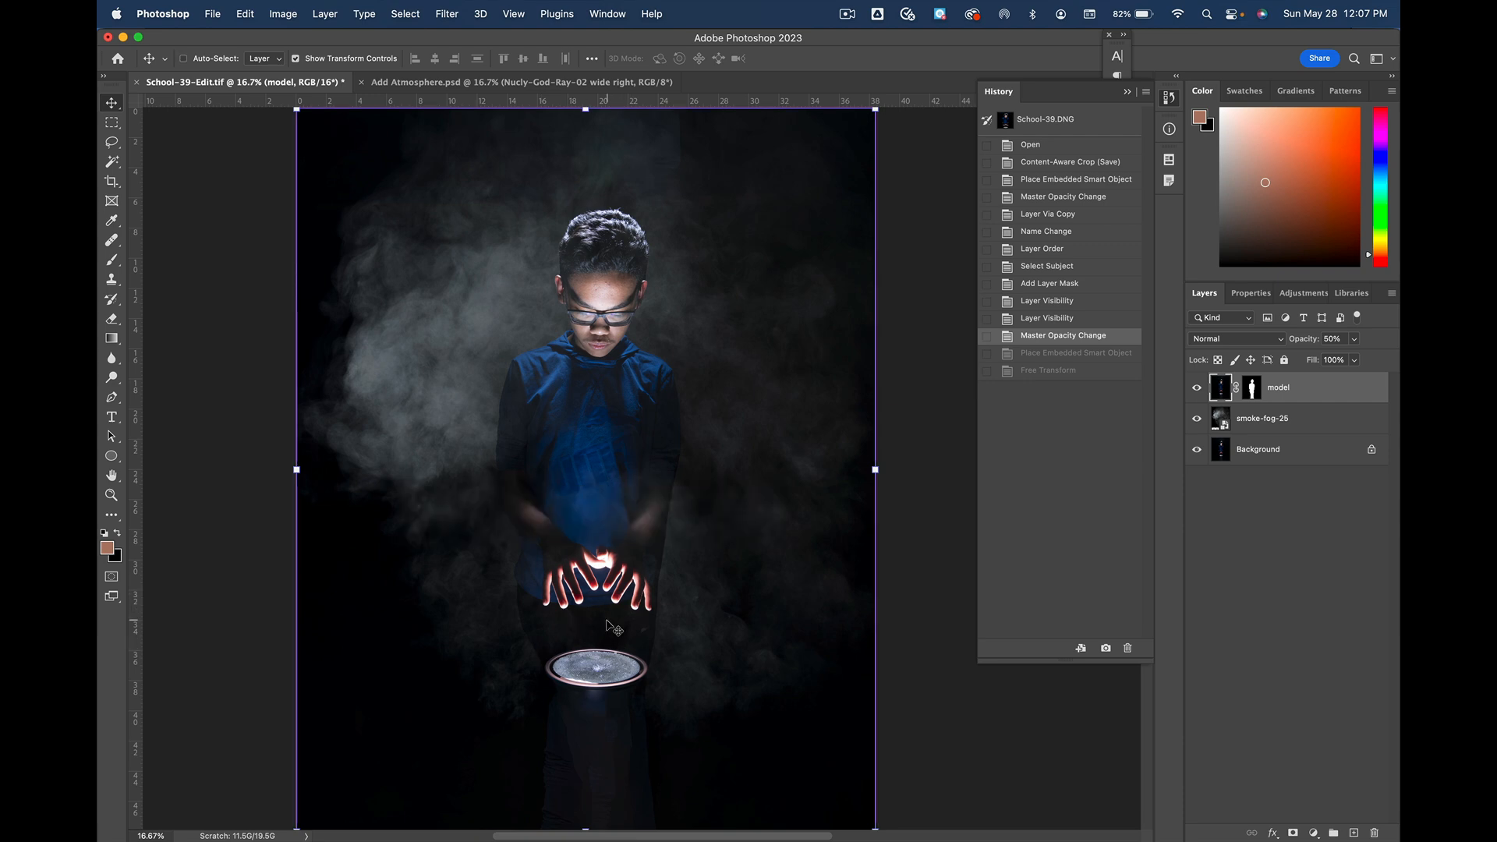
# Step: Switch to Google Drive in Chrome and download glowing blue sphere.jpeg from the Glowing spheres folder inside Atmospheres
pyautogui.press('super+Tab')
pyautogui.press('super+Tab')
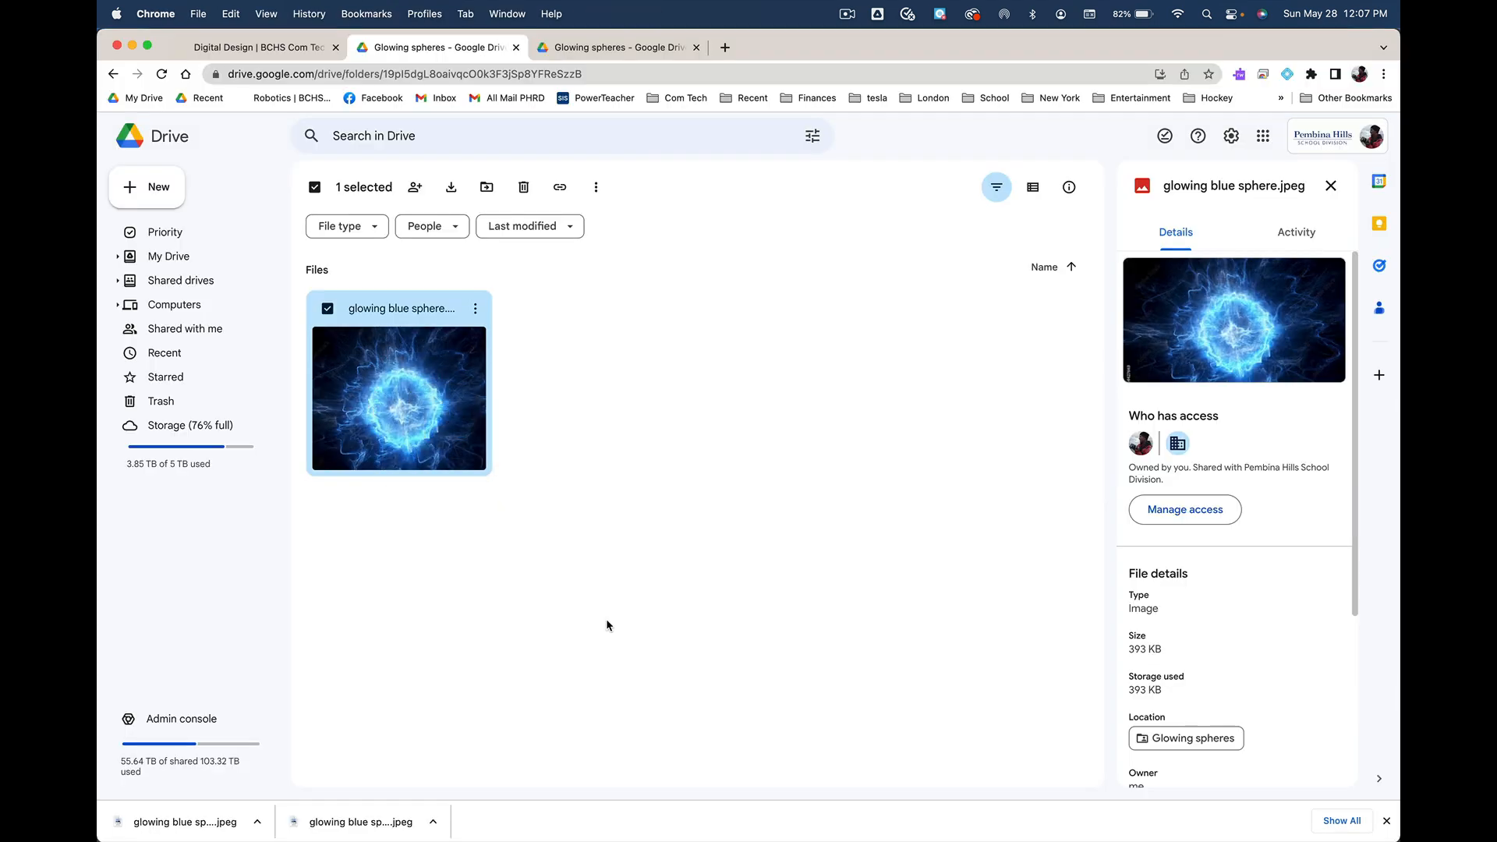
pyautogui.click(314, 188)
pyautogui.click(412, 192)
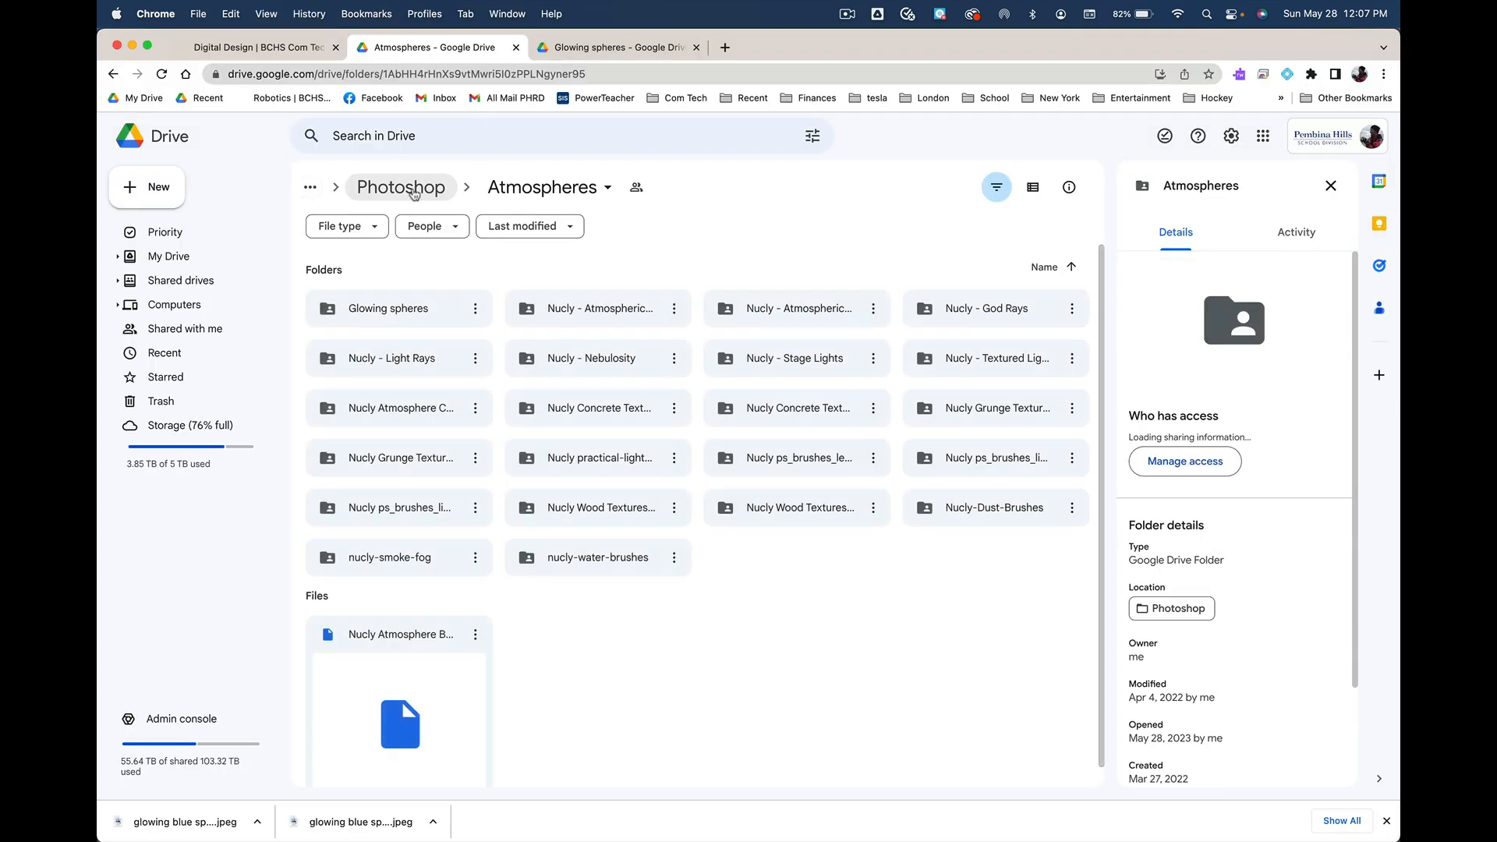
pyautogui.doubleClick(403, 314)
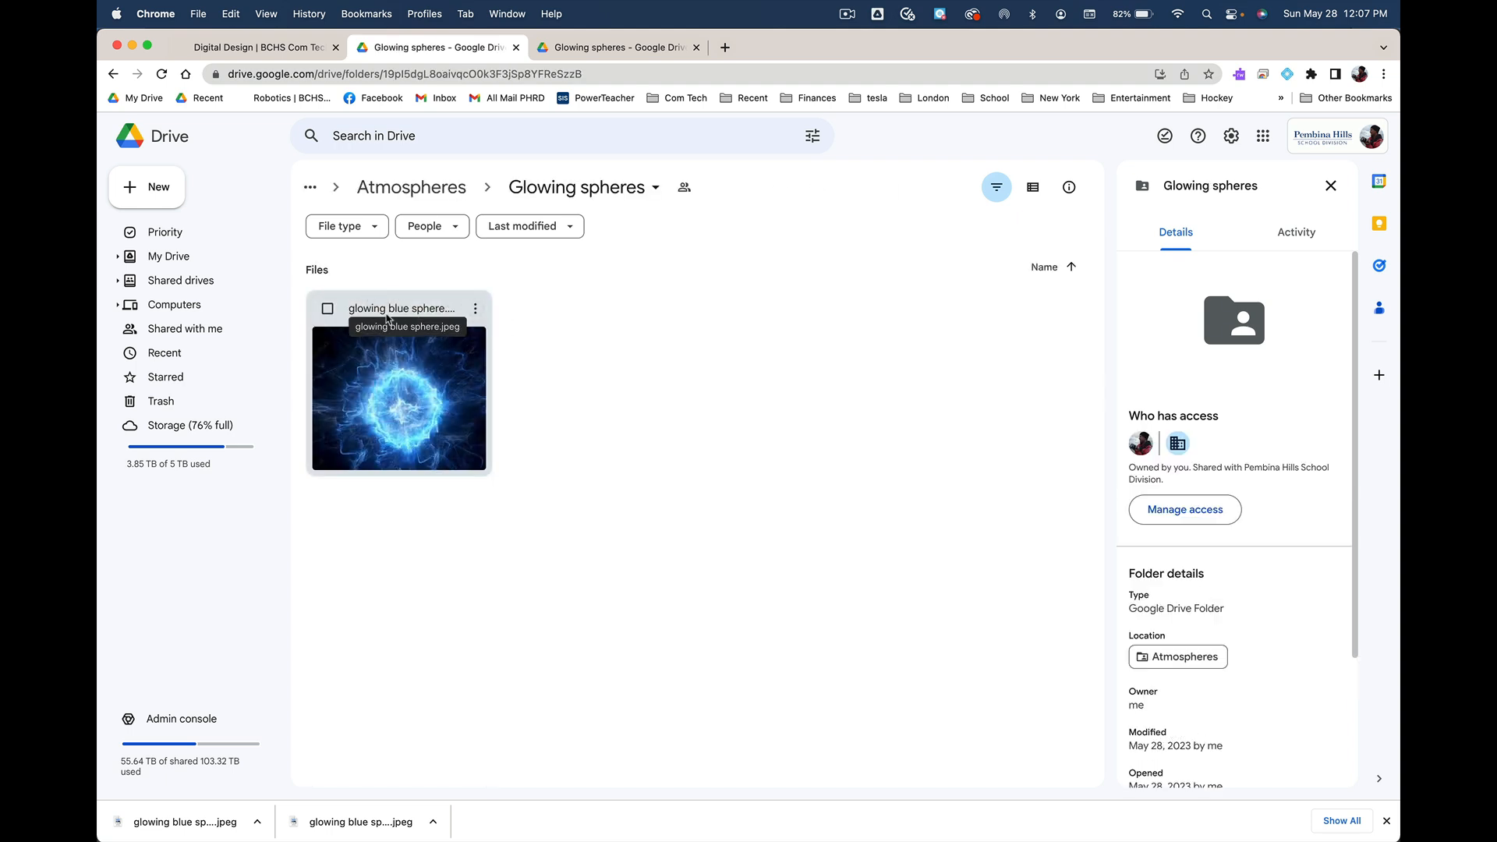
pyautogui.click(476, 310)
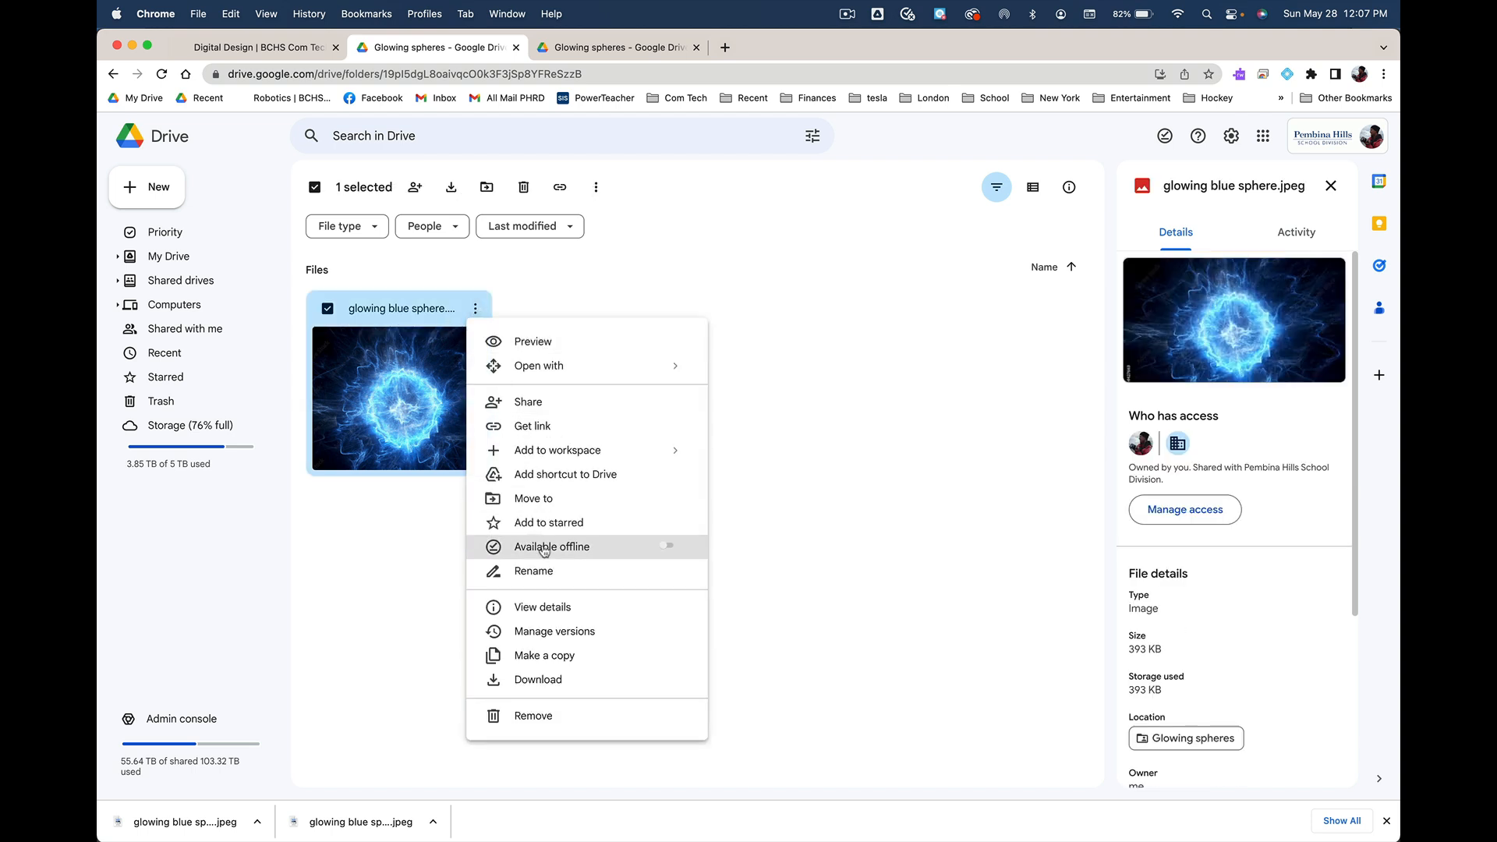
pyautogui.click(541, 681)
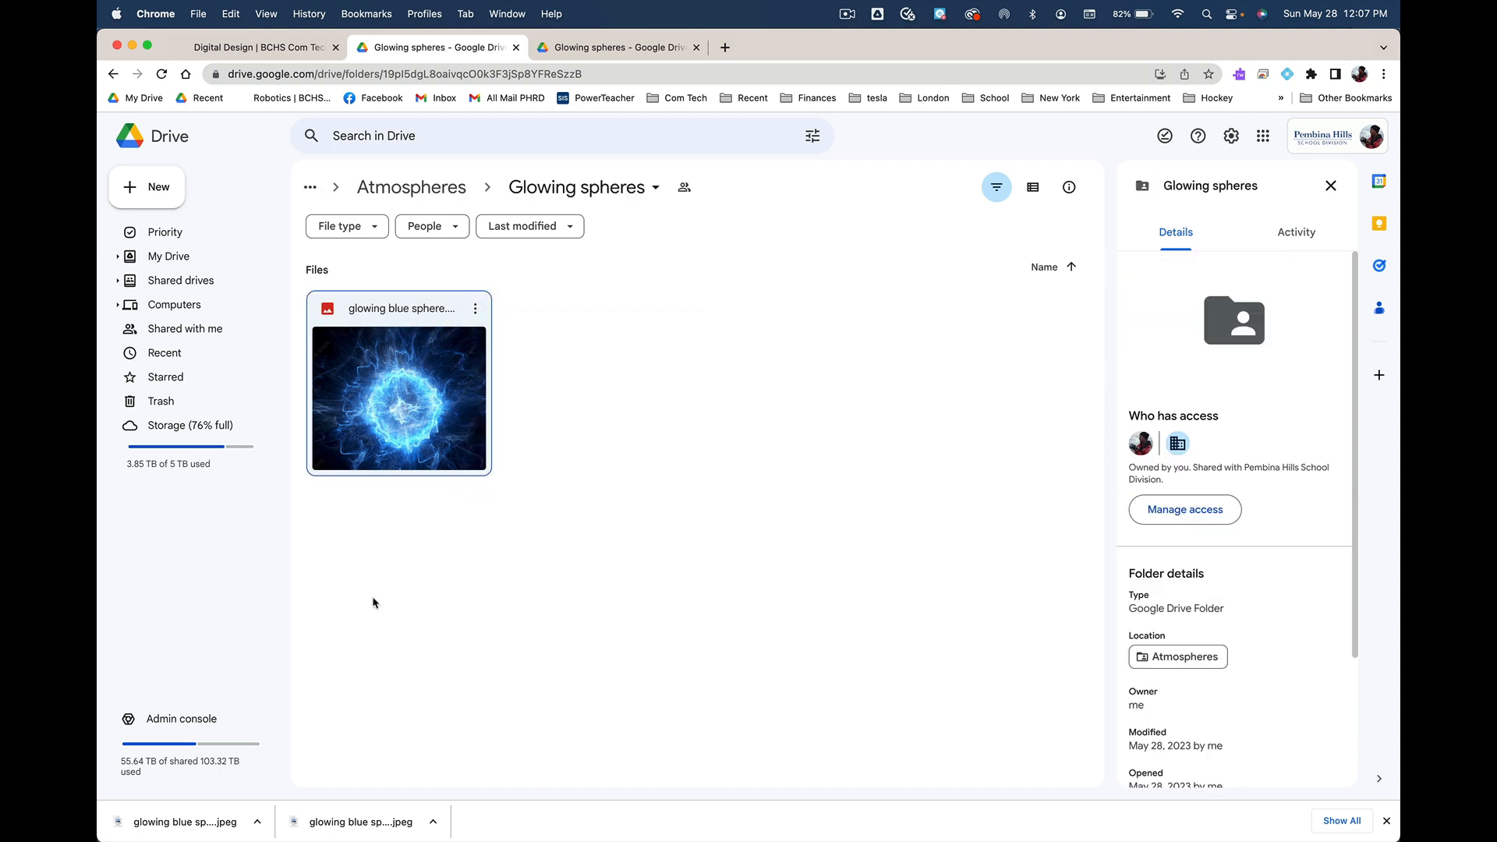
# Step: Switch to Photoshop and place glowing blue sphere.jpeg from Downloads as an embedded object above the model layer
pyautogui.press('super+Tab')
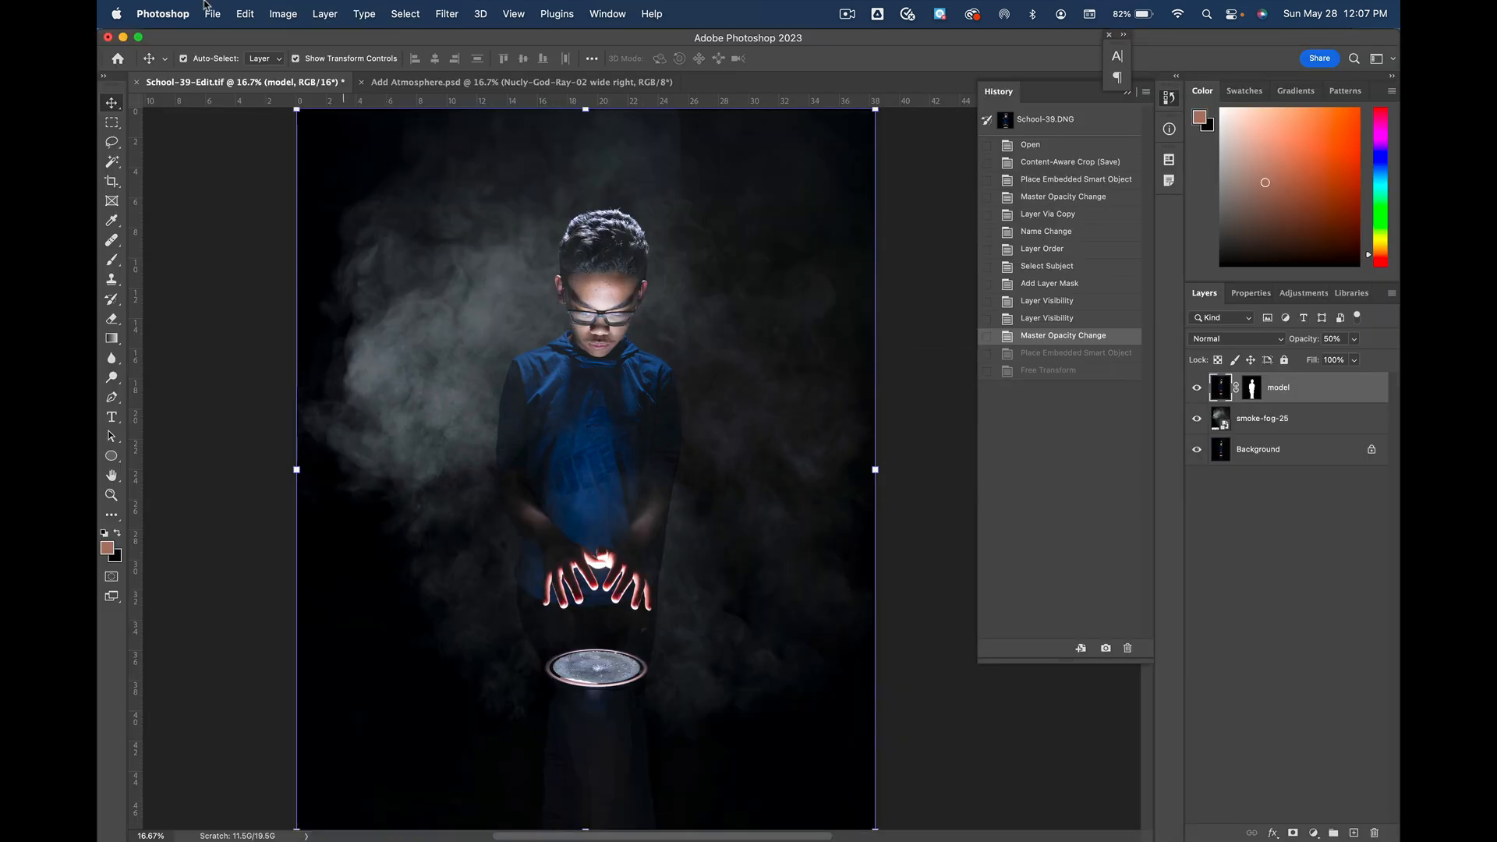
pyautogui.click(211, 13)
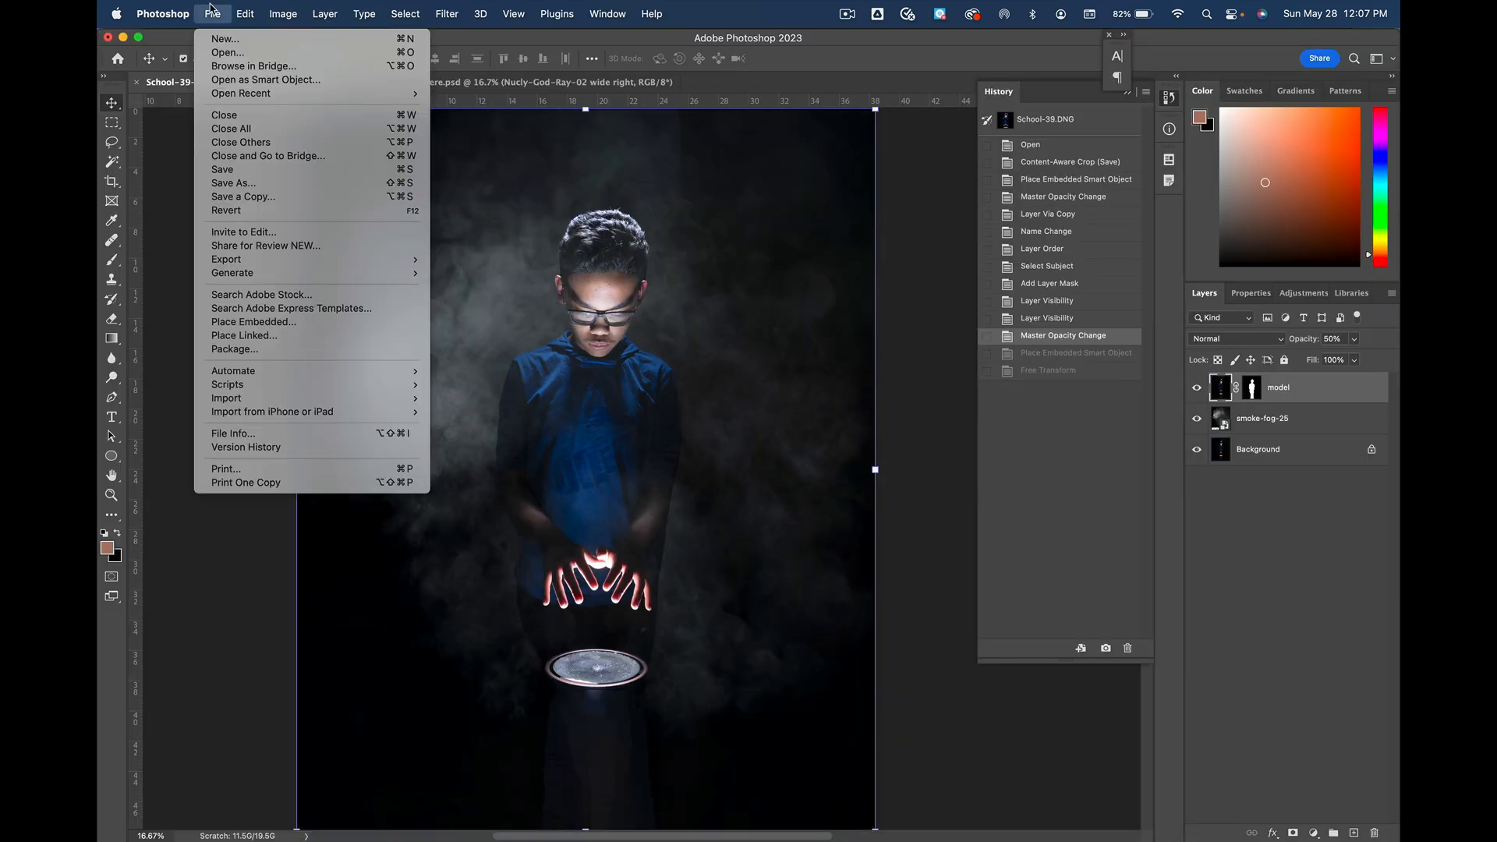
pyautogui.click(263, 322)
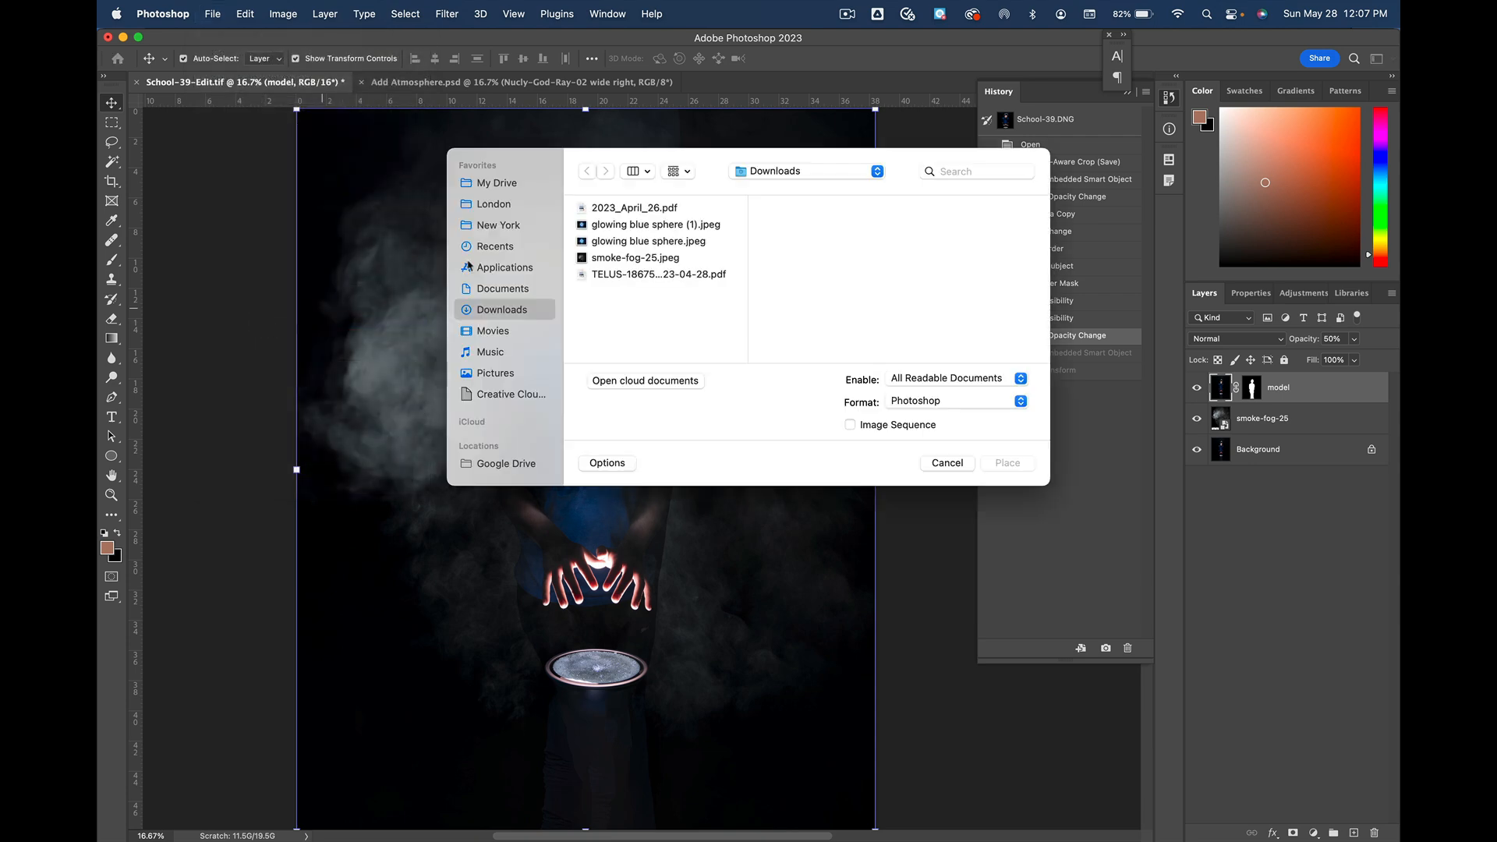
pyautogui.click(647, 241)
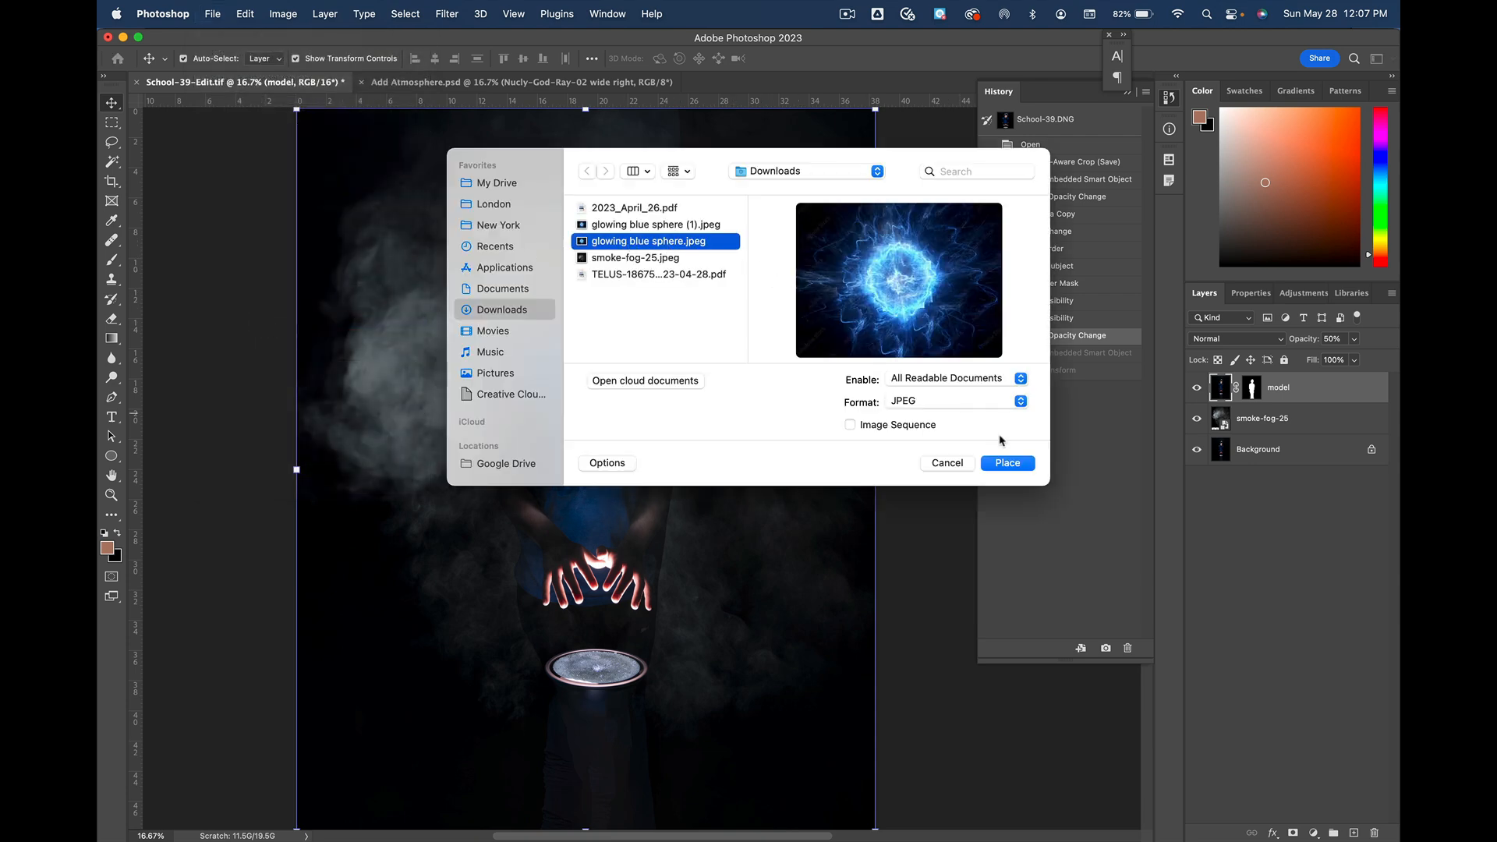
pyautogui.click(1007, 463)
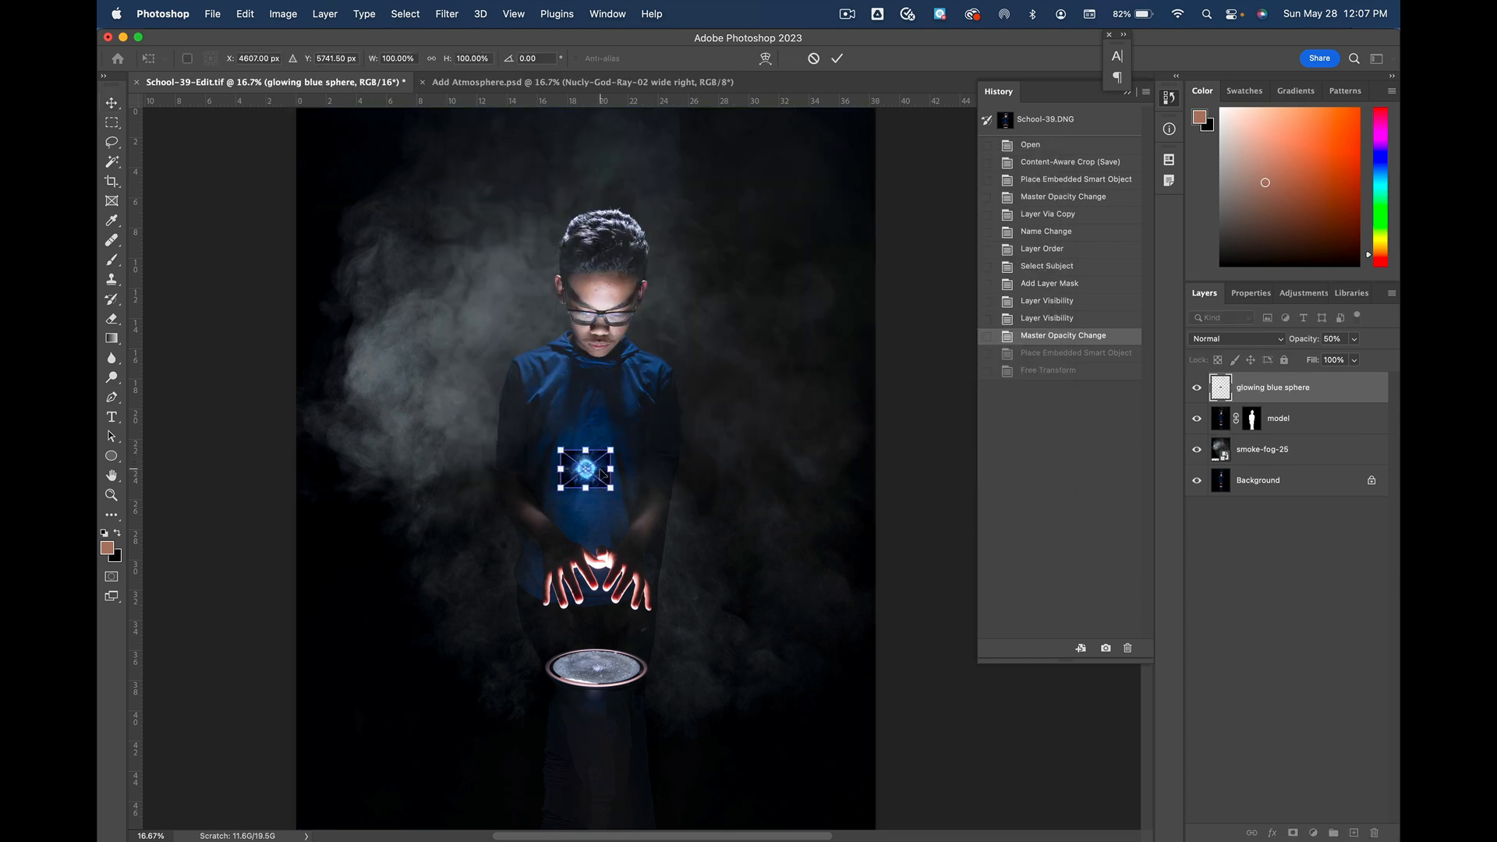
# Step: Move the placed sphere image onto the disc below the boy's hands, commit the placement and keep the transform controls shown
pyautogui.moveTo(602, 474); pyautogui.dragTo(632, 495)
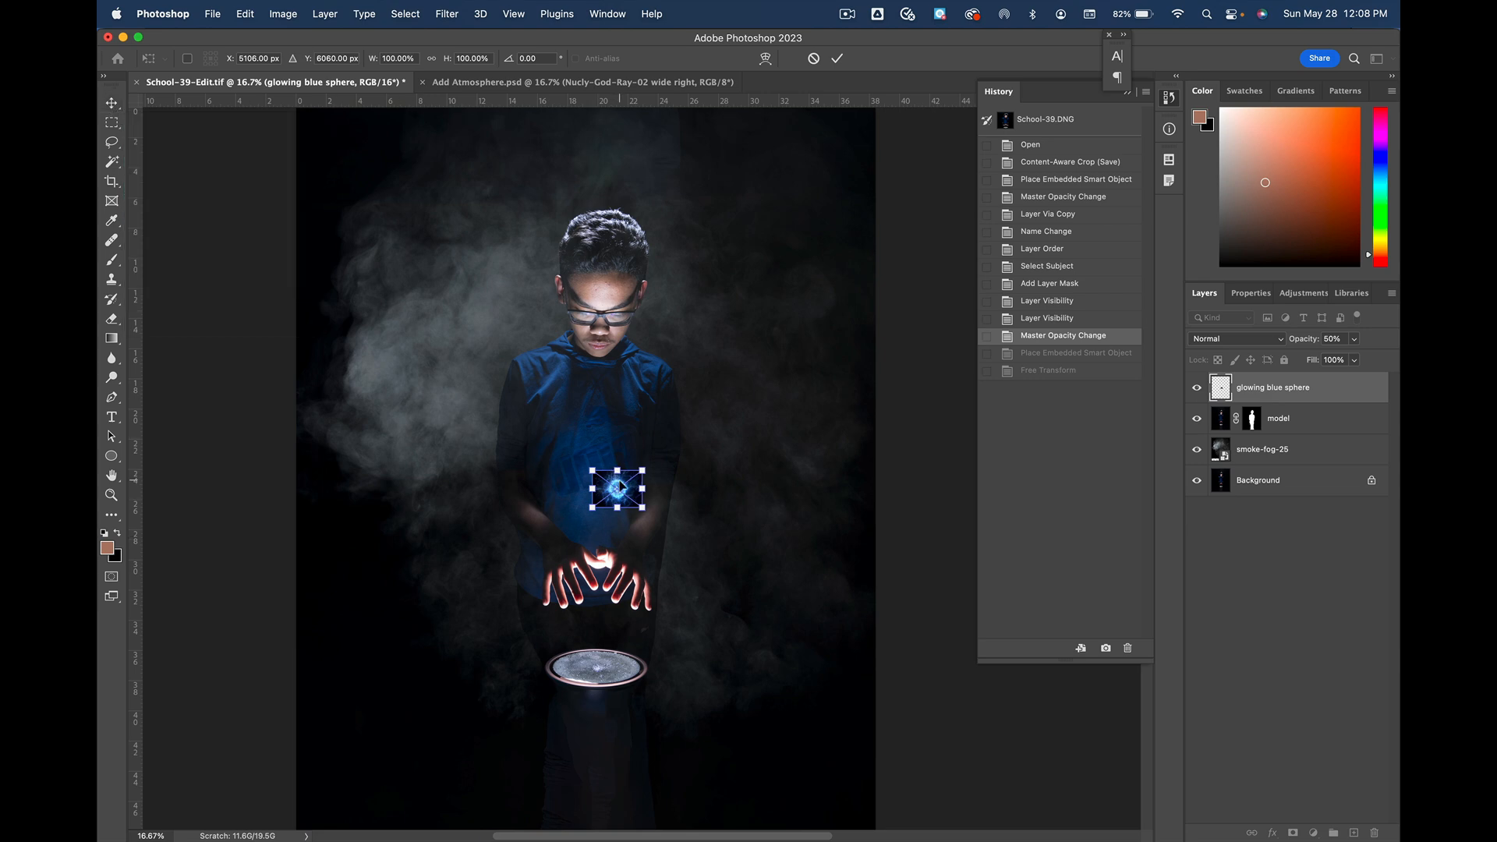
pyautogui.moveTo(618, 486); pyautogui.dragTo(599, 654)
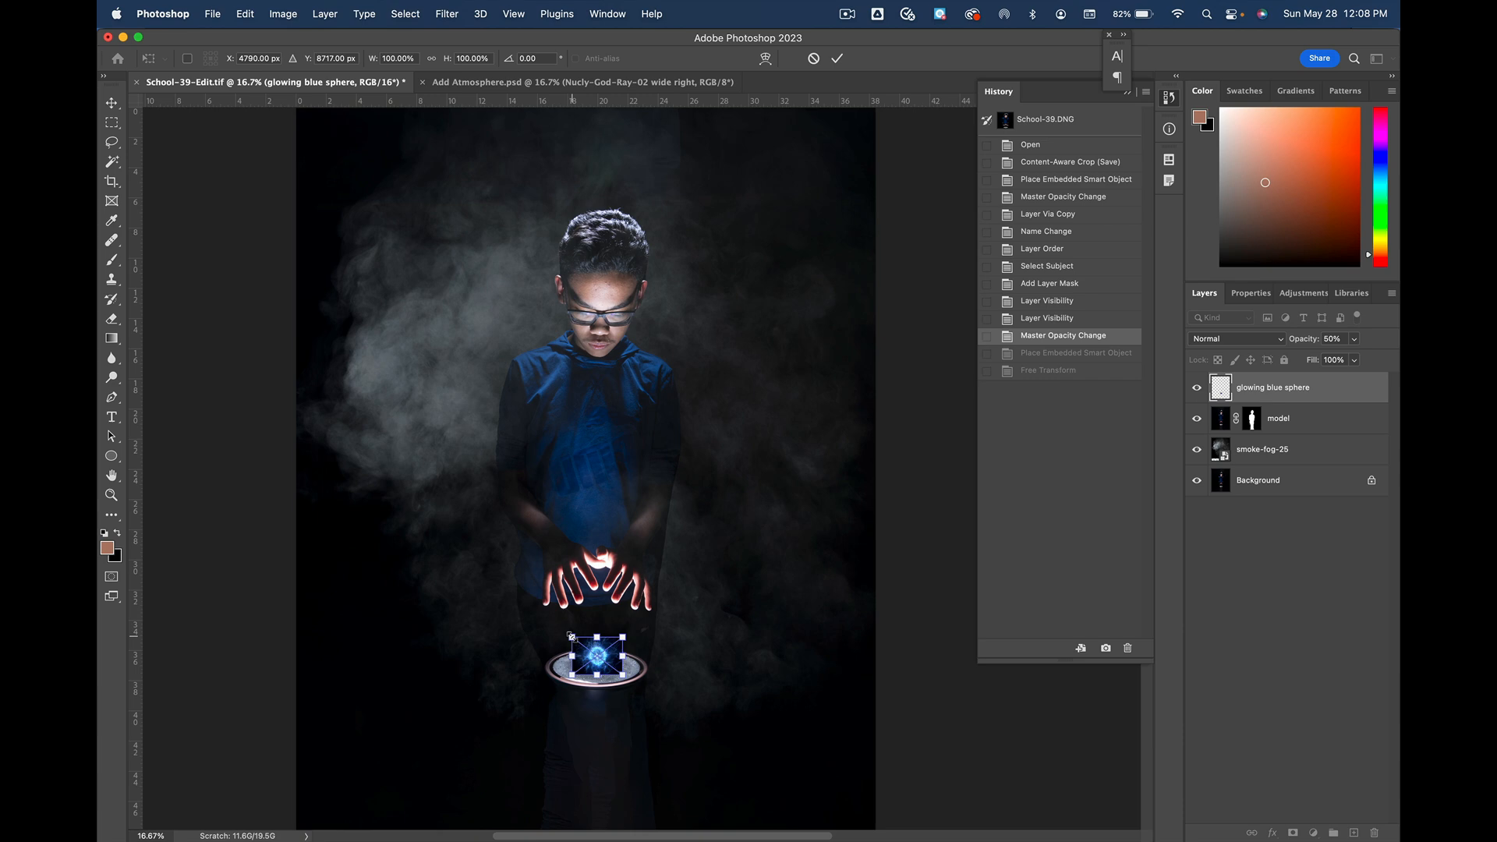
pyautogui.click(112, 103)
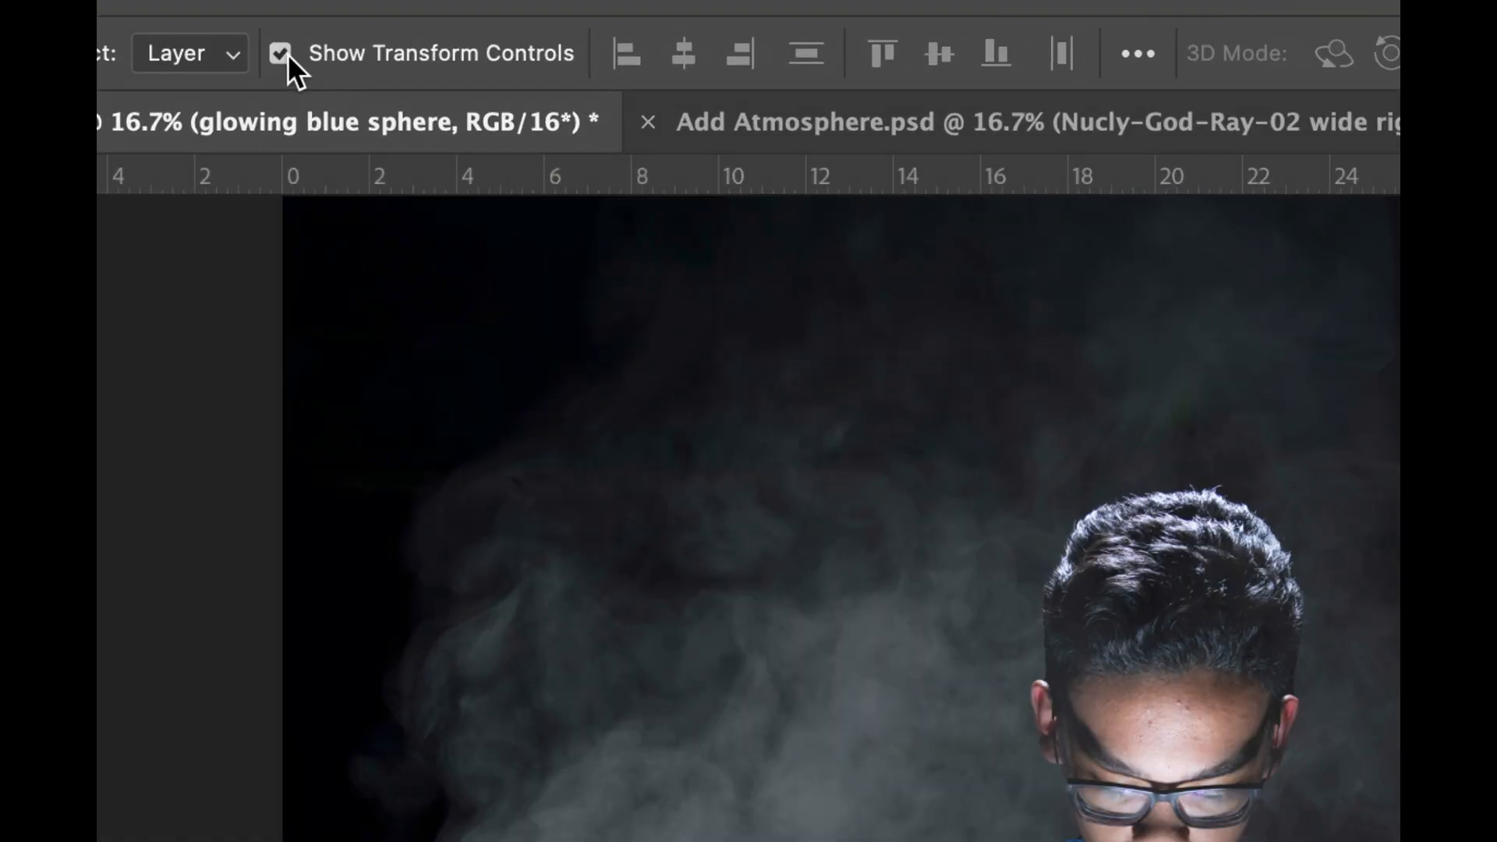
pyautogui.click(281, 53)
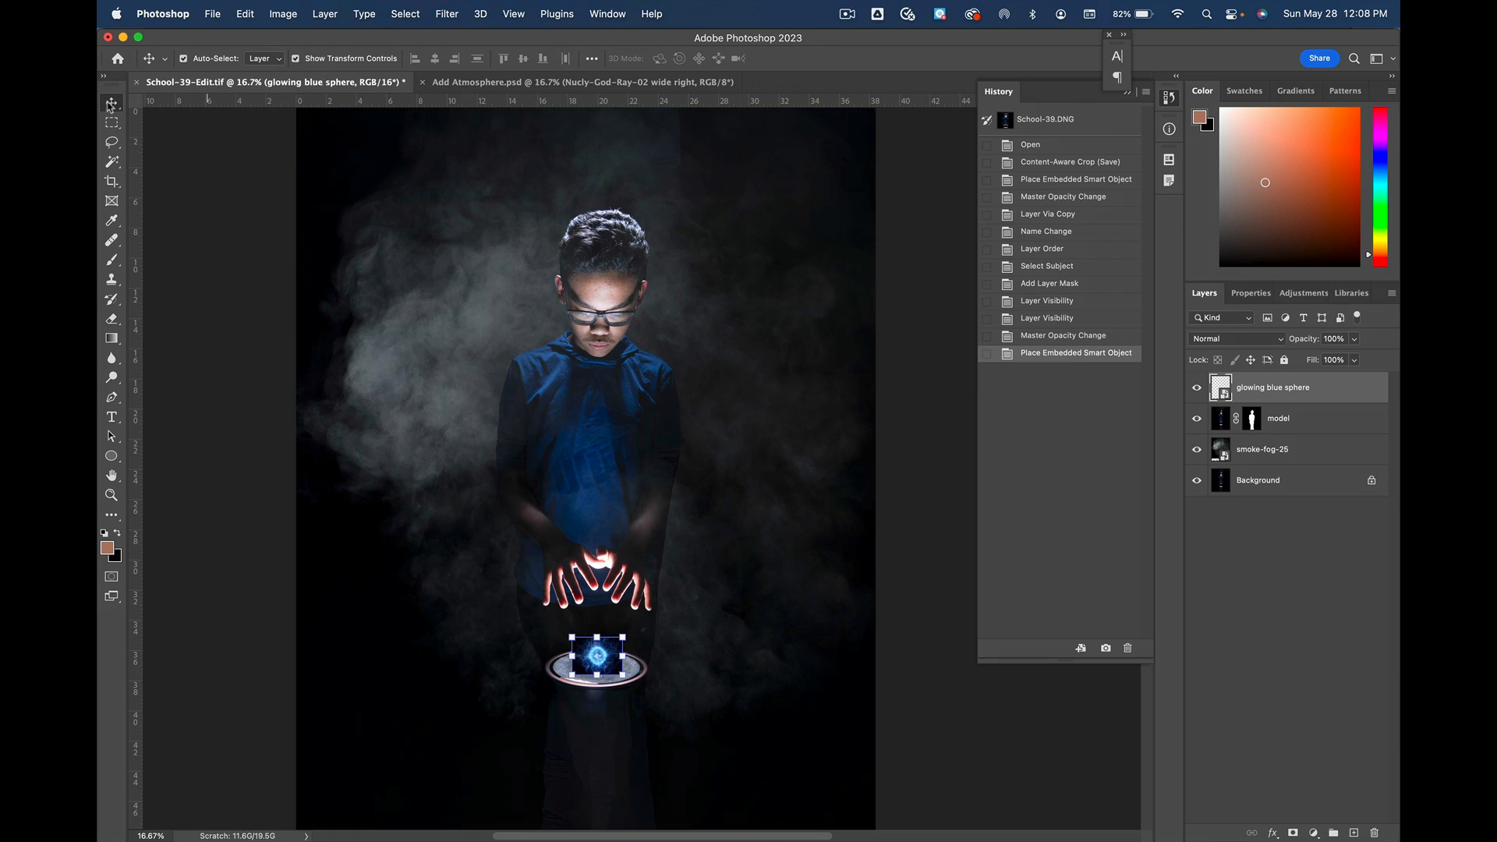
# Step: Scale the sphere image to about 282% between the hands and the disc, and set its blend mode to Screen
pyautogui.click(569, 635)
pyautogui.moveTo(567, 633); pyautogui.dragTo(566, 634)
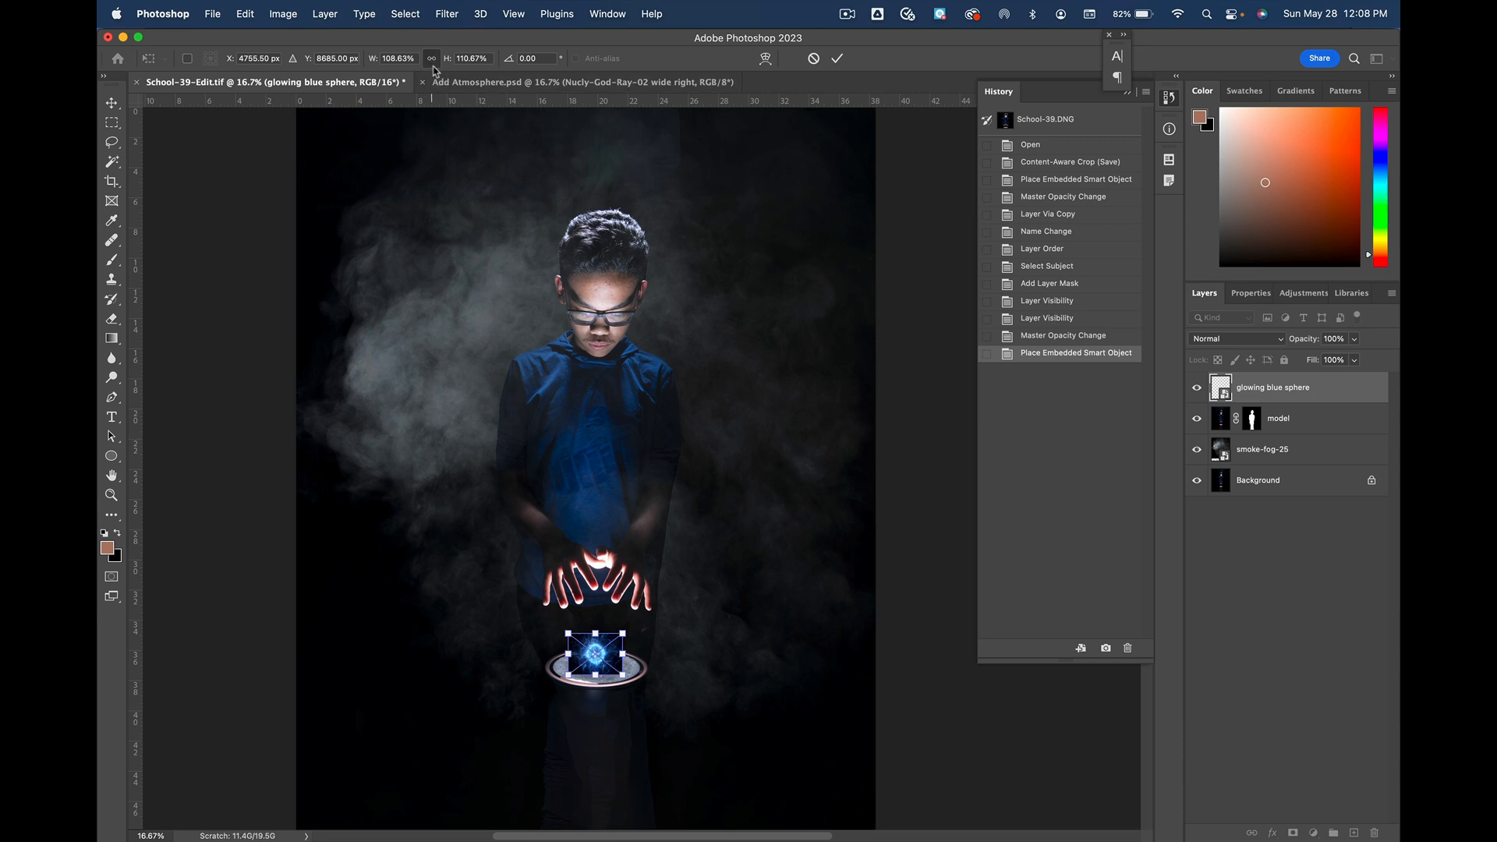
pyautogui.click(431, 59)
pyautogui.moveTo(566, 632); pyautogui.dragTo(602, 591)
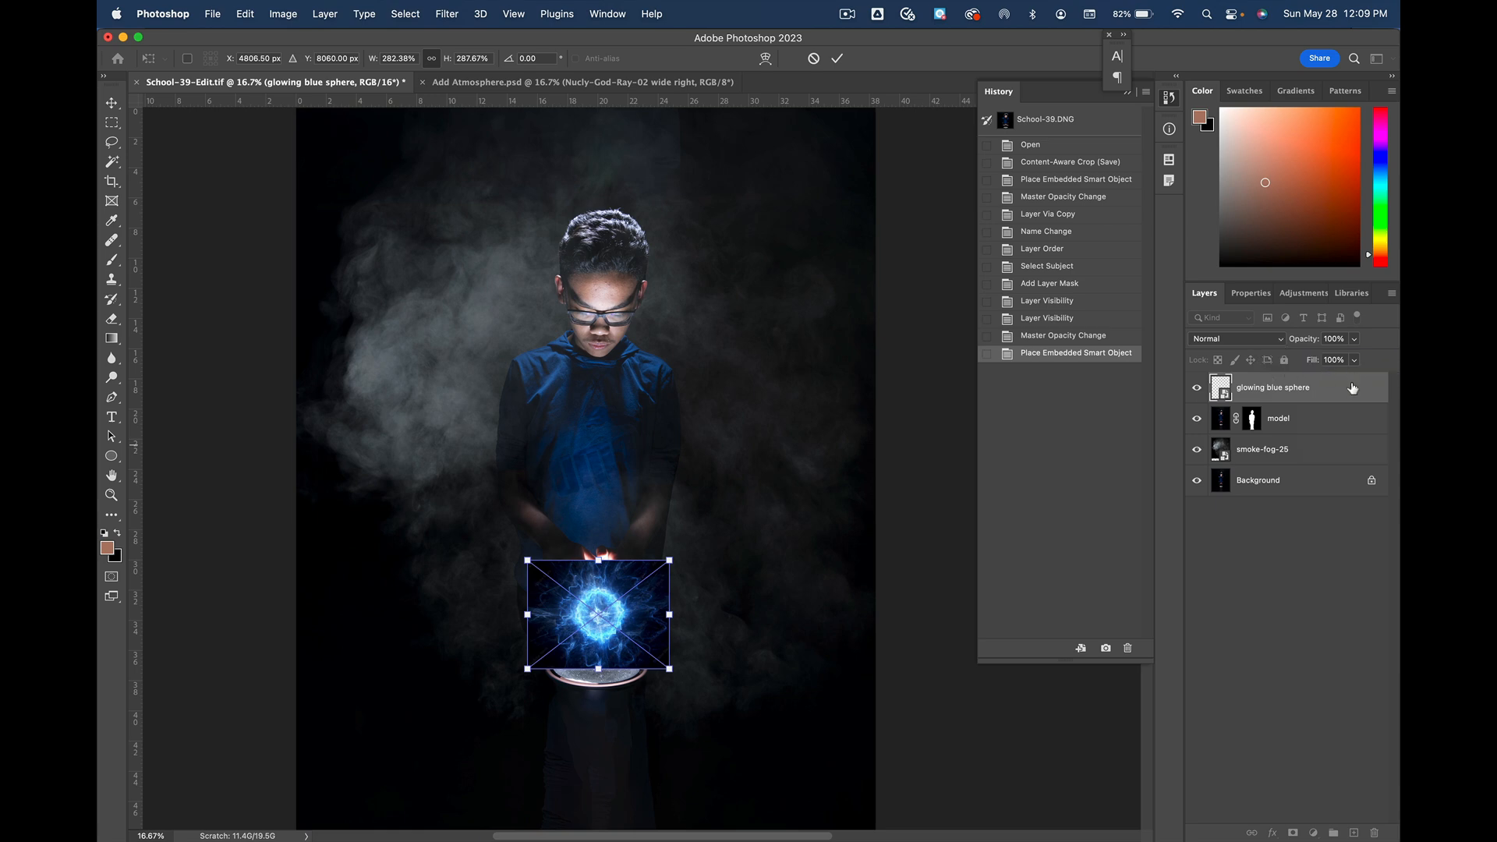
pyautogui.click(1281, 341)
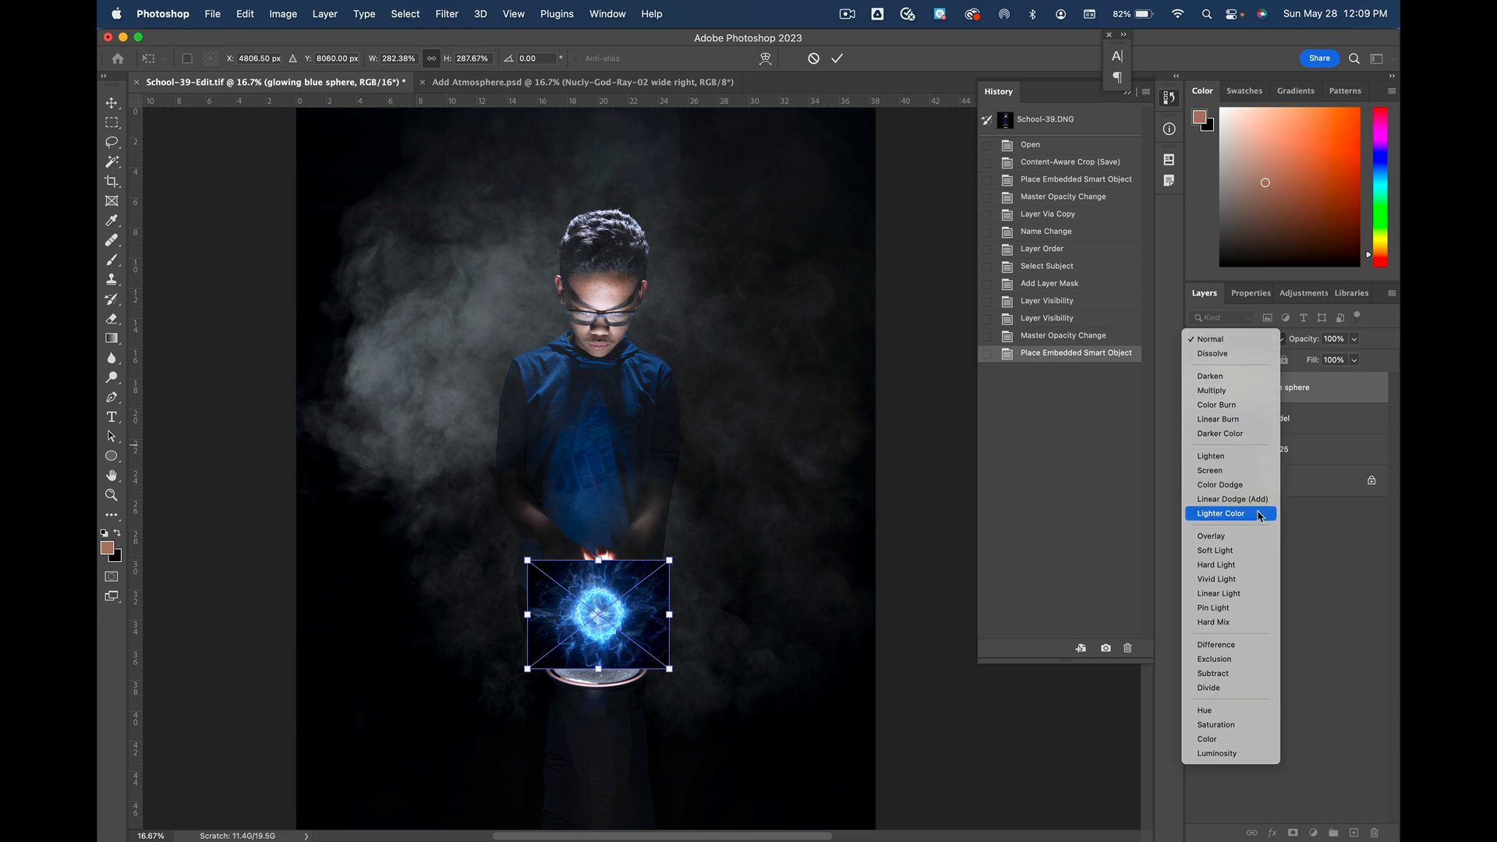
pyautogui.click(1246, 473)
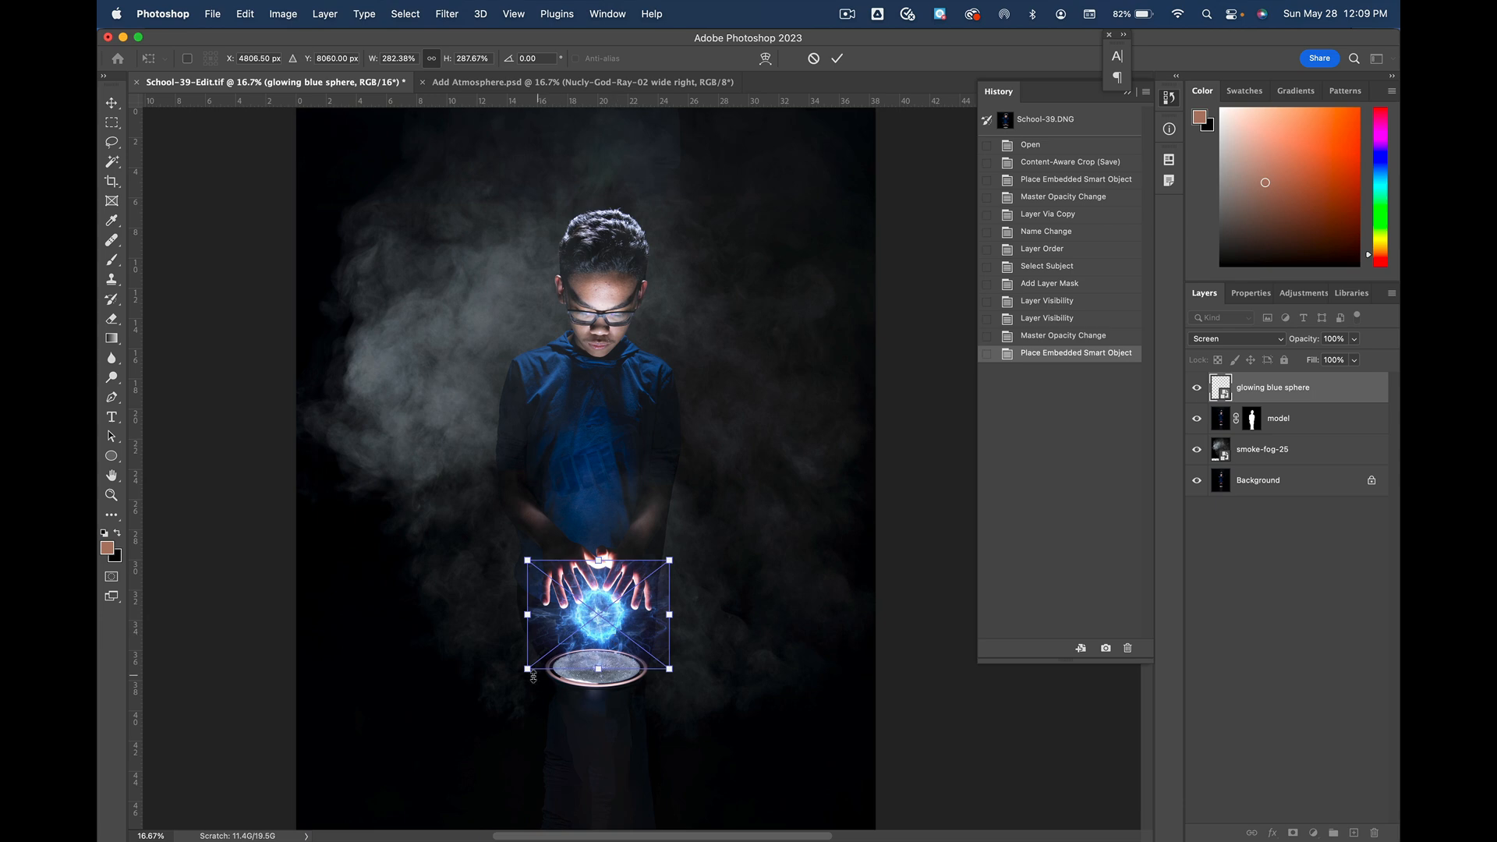
# Step: Enlarge the sphere image to about 543% width and position the glowing ball over the disc beneath the boy's hands
pyautogui.moveTo(526, 669); pyautogui.dragTo(462, 728)
pyautogui.moveTo(556, 689); pyautogui.dragTo(587, 677)
pyautogui.moveTo(486, 711); pyautogui.dragTo(453, 737)
pyautogui.moveTo(699, 737); pyautogui.dragTo(721, 750)
pyautogui.moveTo(632, 736); pyautogui.dragTo(637, 730)
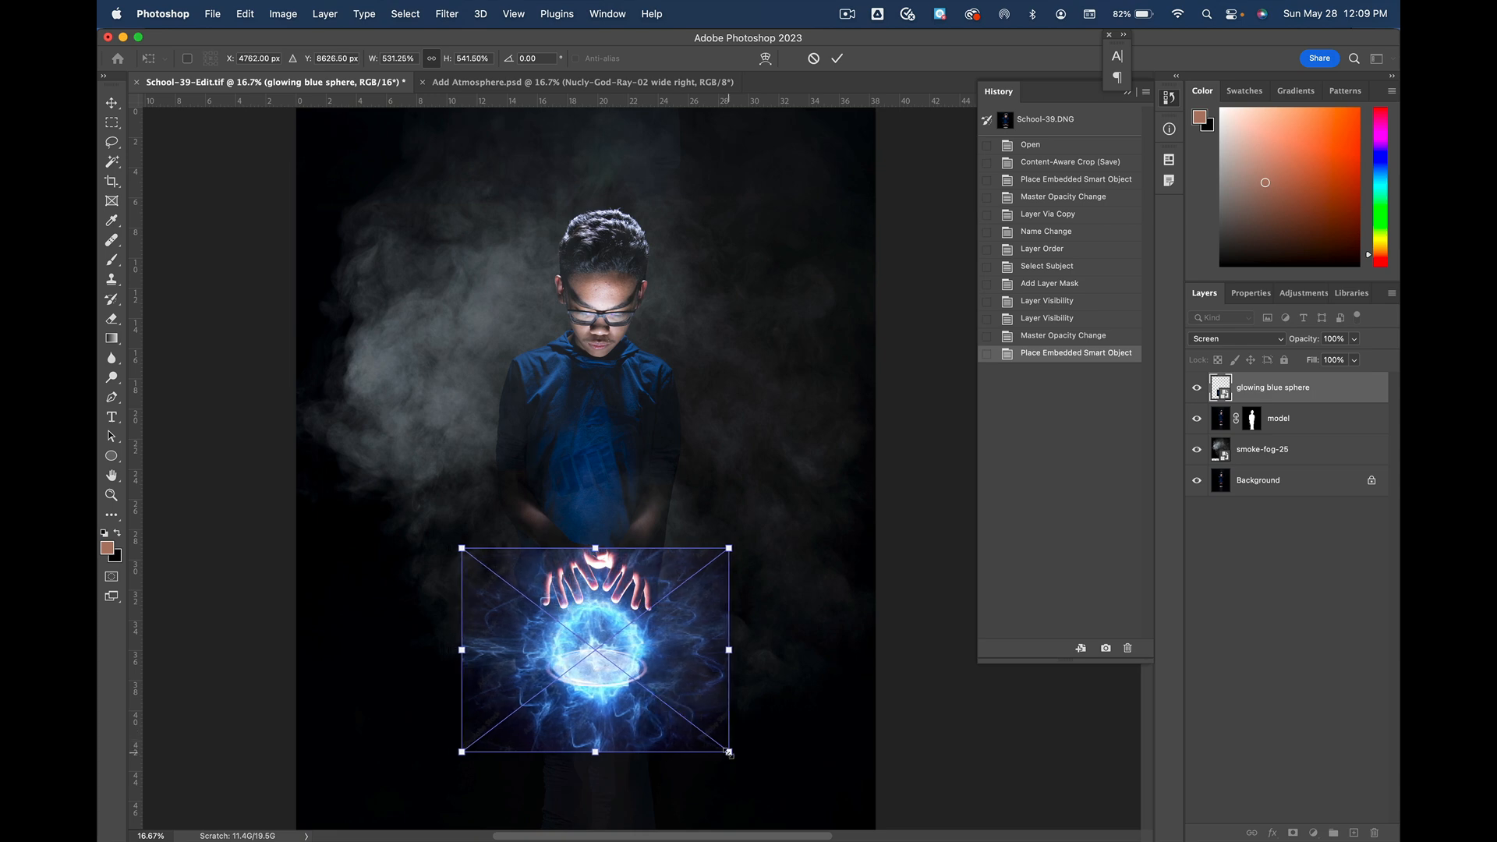
pyautogui.moveTo(729, 753); pyautogui.dragTo(735, 757)
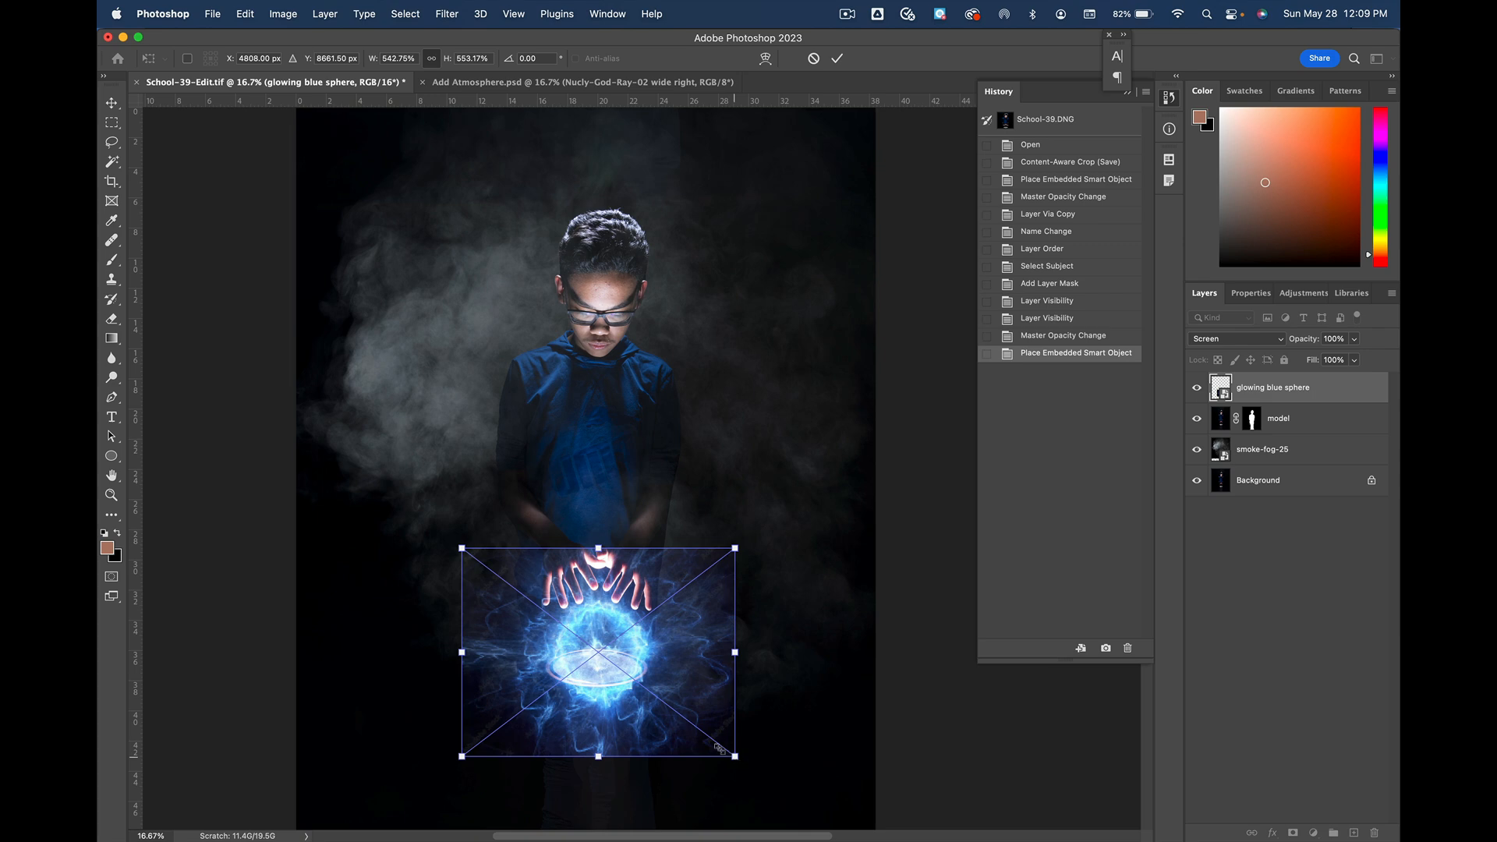
pyautogui.moveTo(591, 692); pyautogui.dragTo(588, 688)
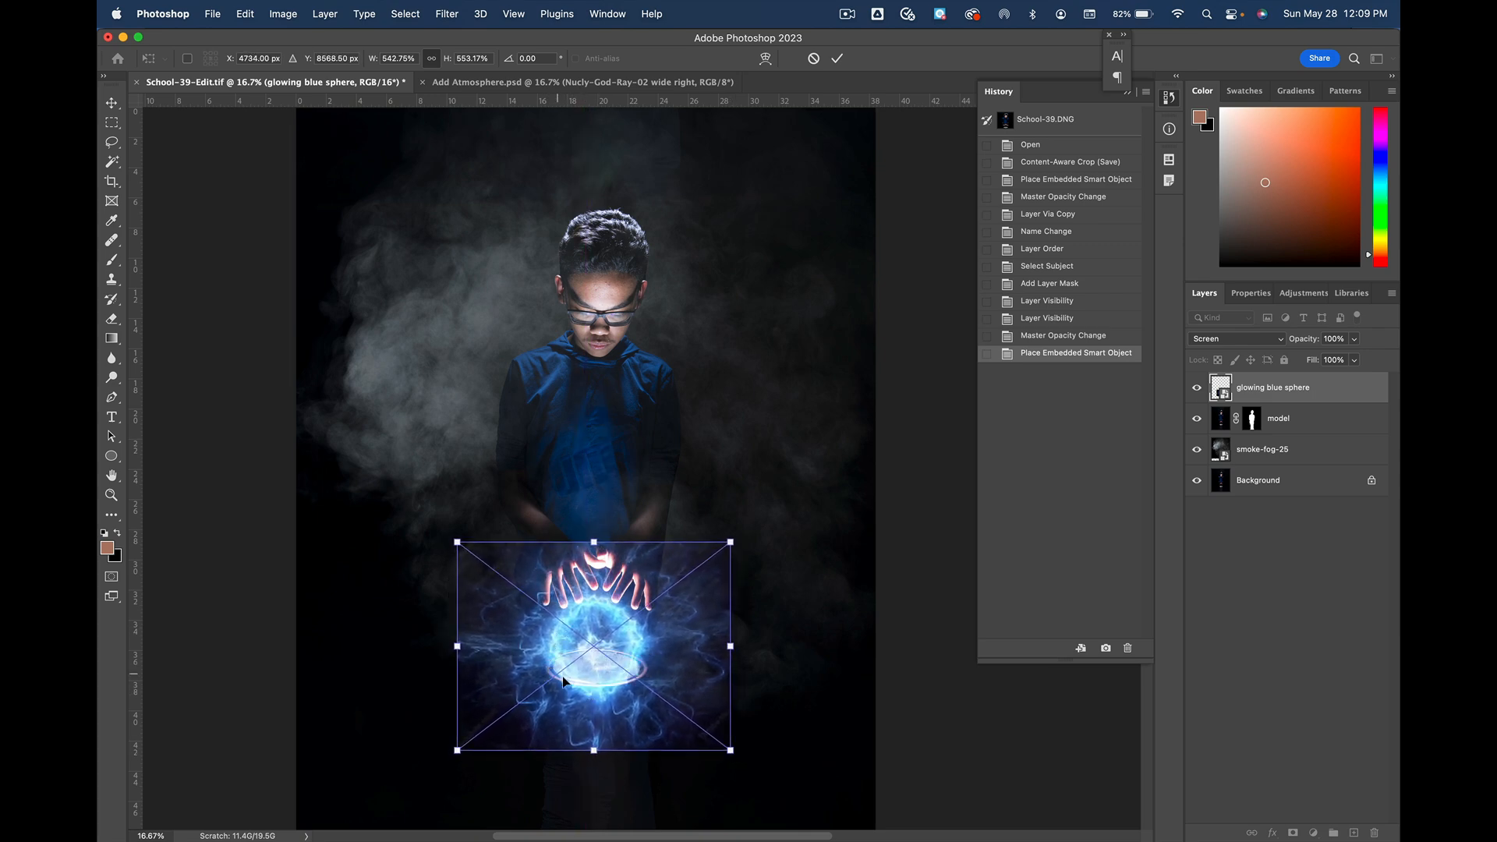
# Step: Nudge the sphere image slightly right to centre it on the disc, apply the transform and hide the transform controls
pyautogui.press('Right')
pyautogui.press('Right')
pyautogui.press('Right')
pyautogui.press('Right')
pyautogui.press('Right')
pyautogui.press('Right')
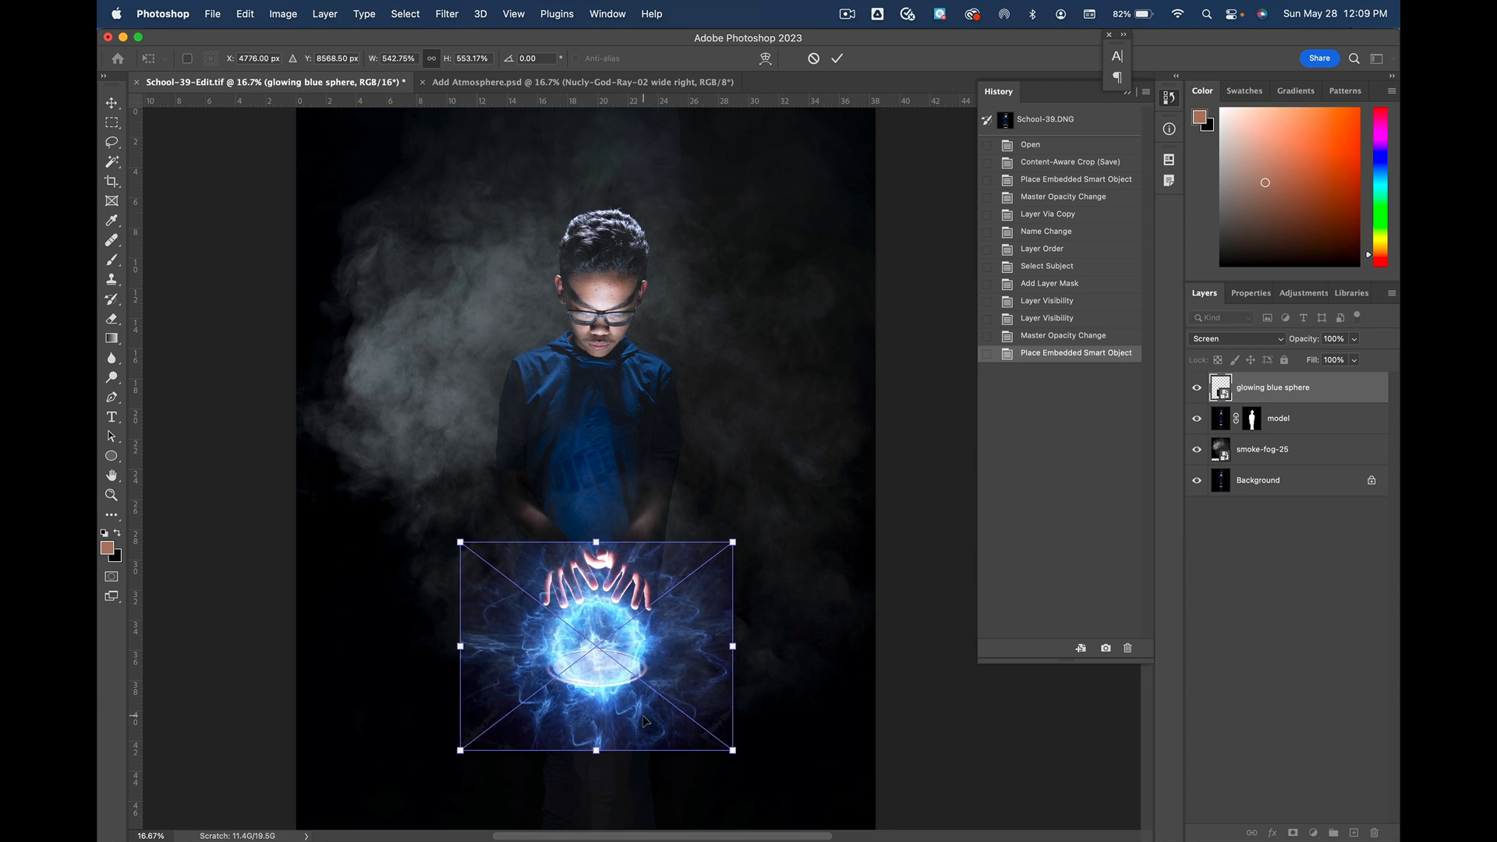
pyautogui.press('Right')
pyautogui.press('Right')
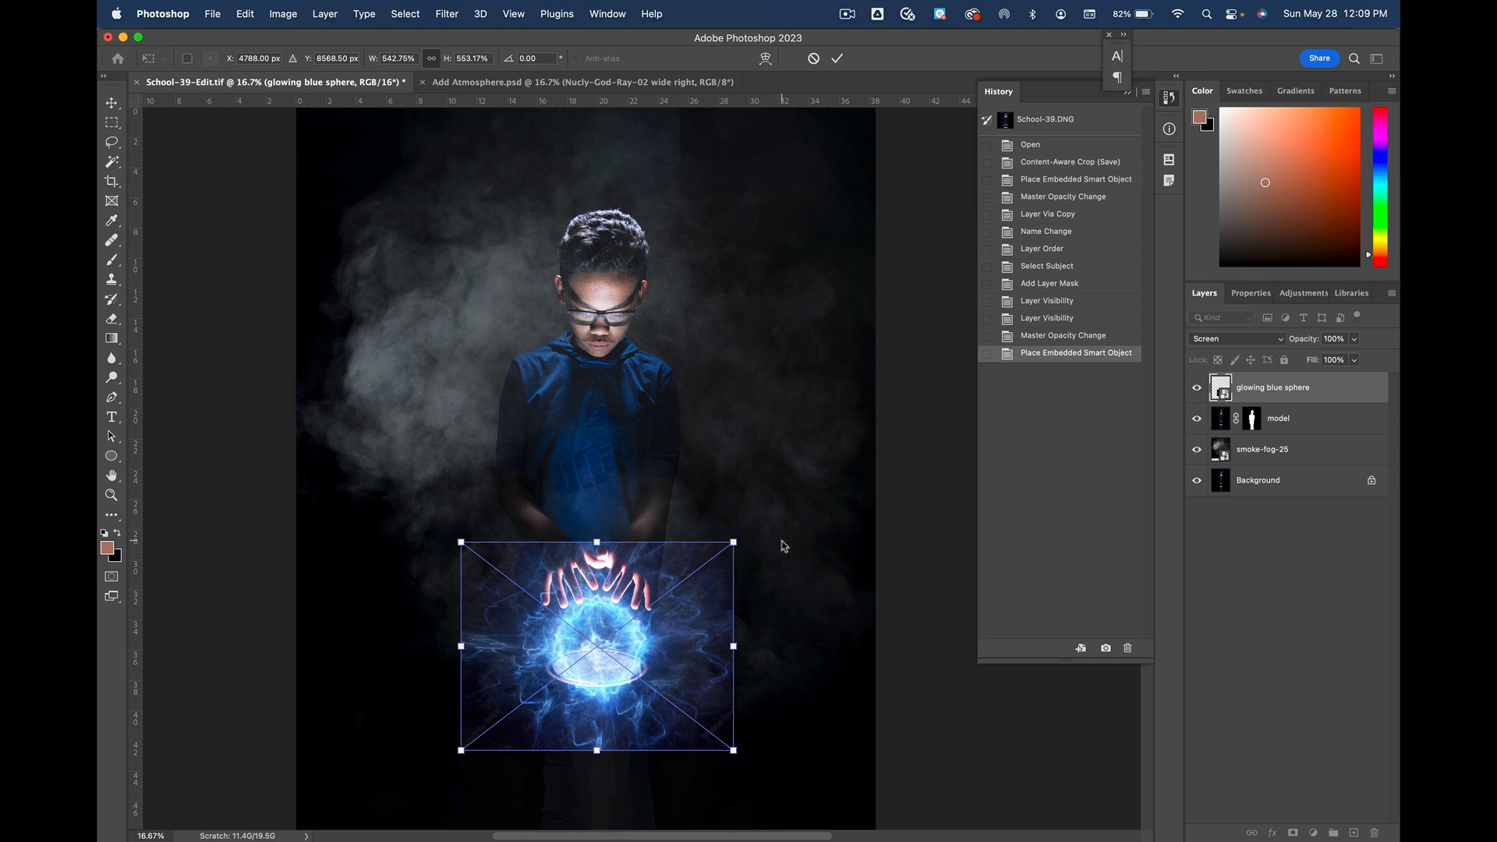
pyautogui.click(836, 59)
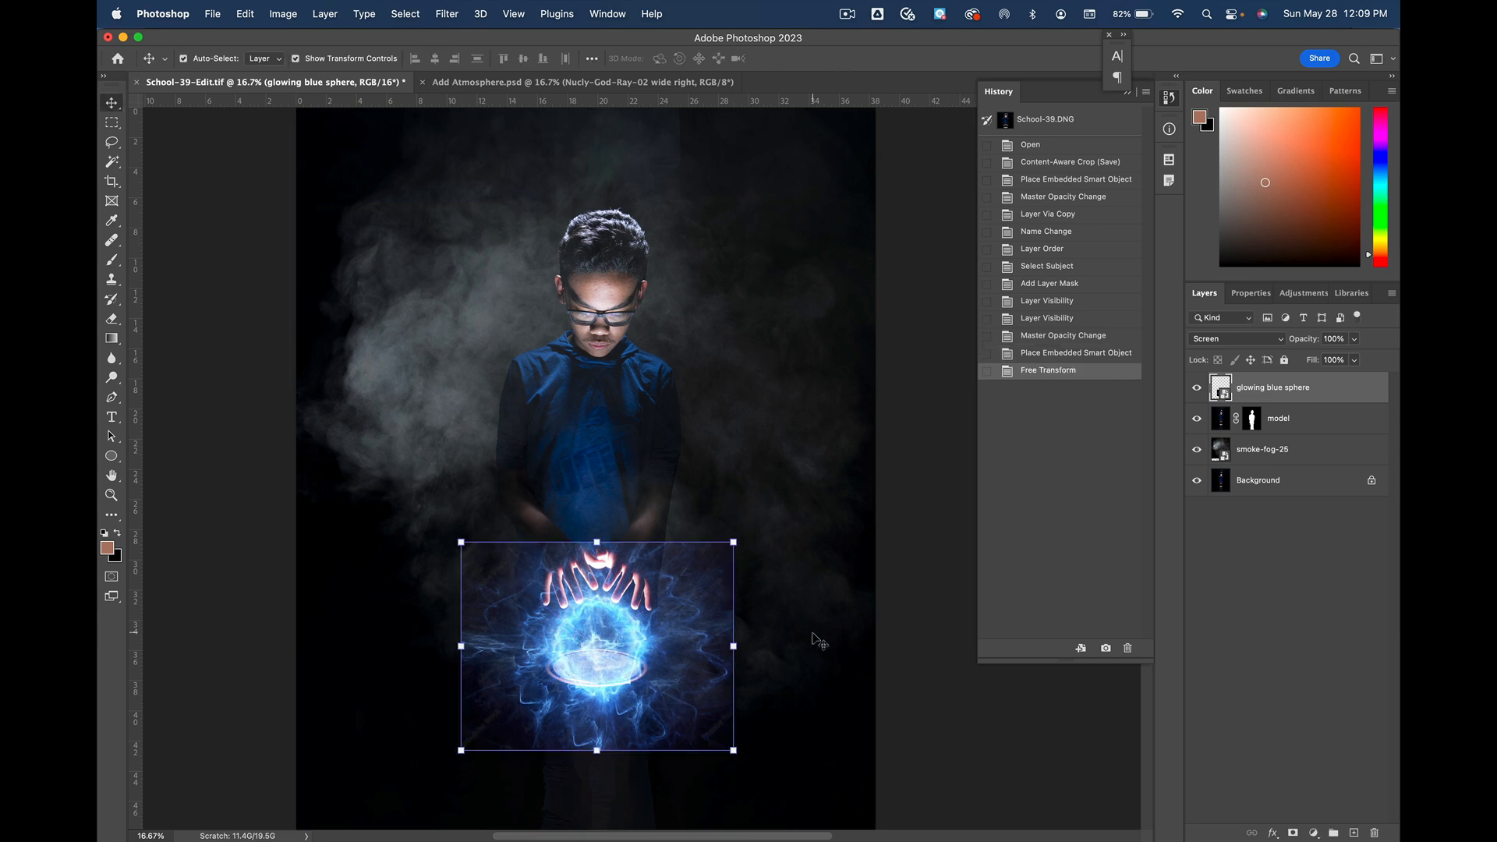
pyautogui.click(296, 60)
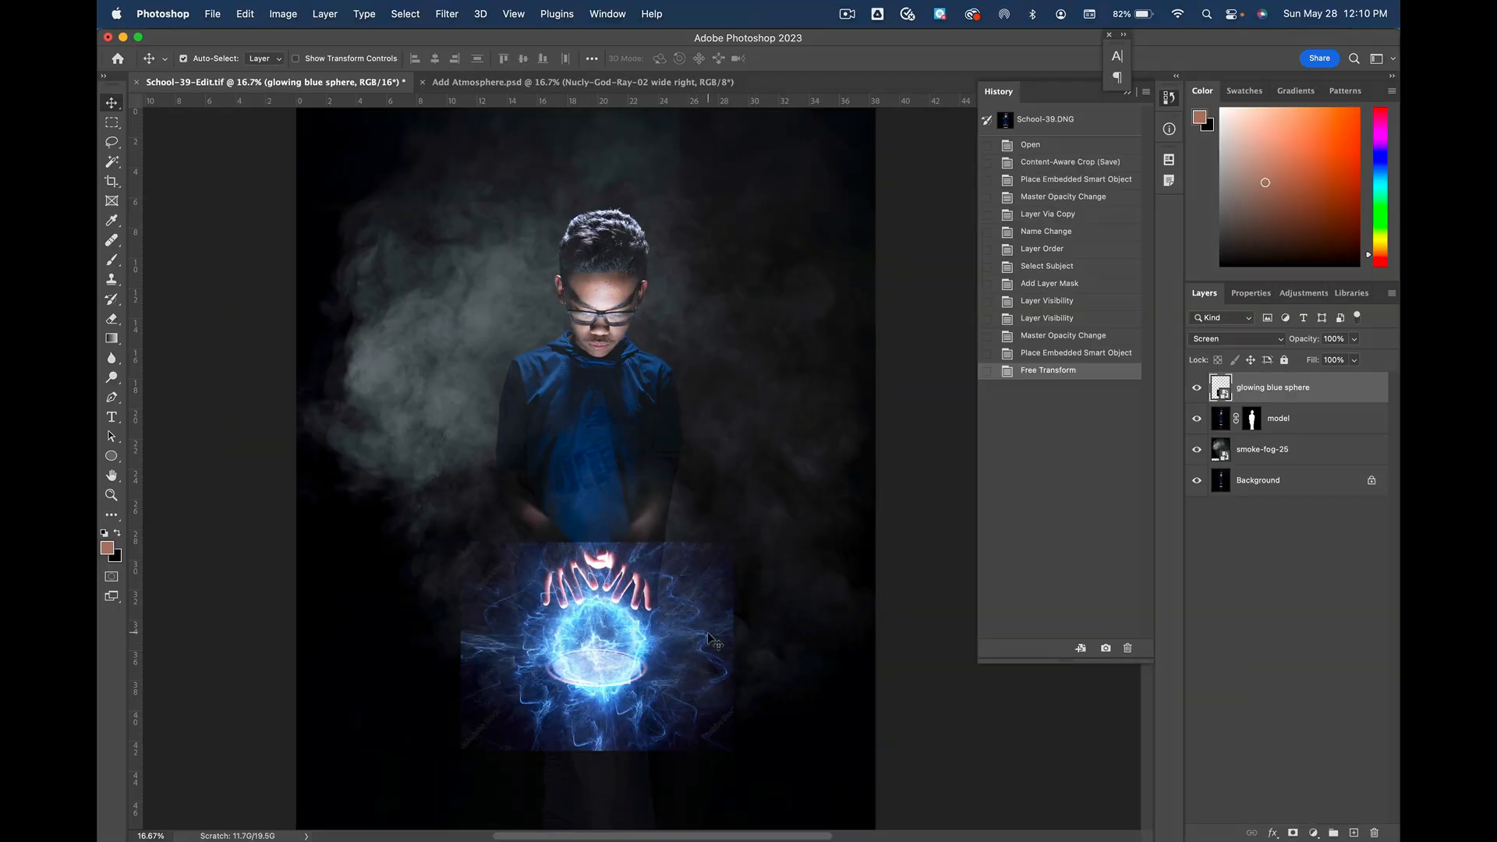
# Step: Add a layer mask to the glowing blue sphere layer and paint black with a soft 600 px brush along its upper-right edge
pyautogui.click(1295, 835)
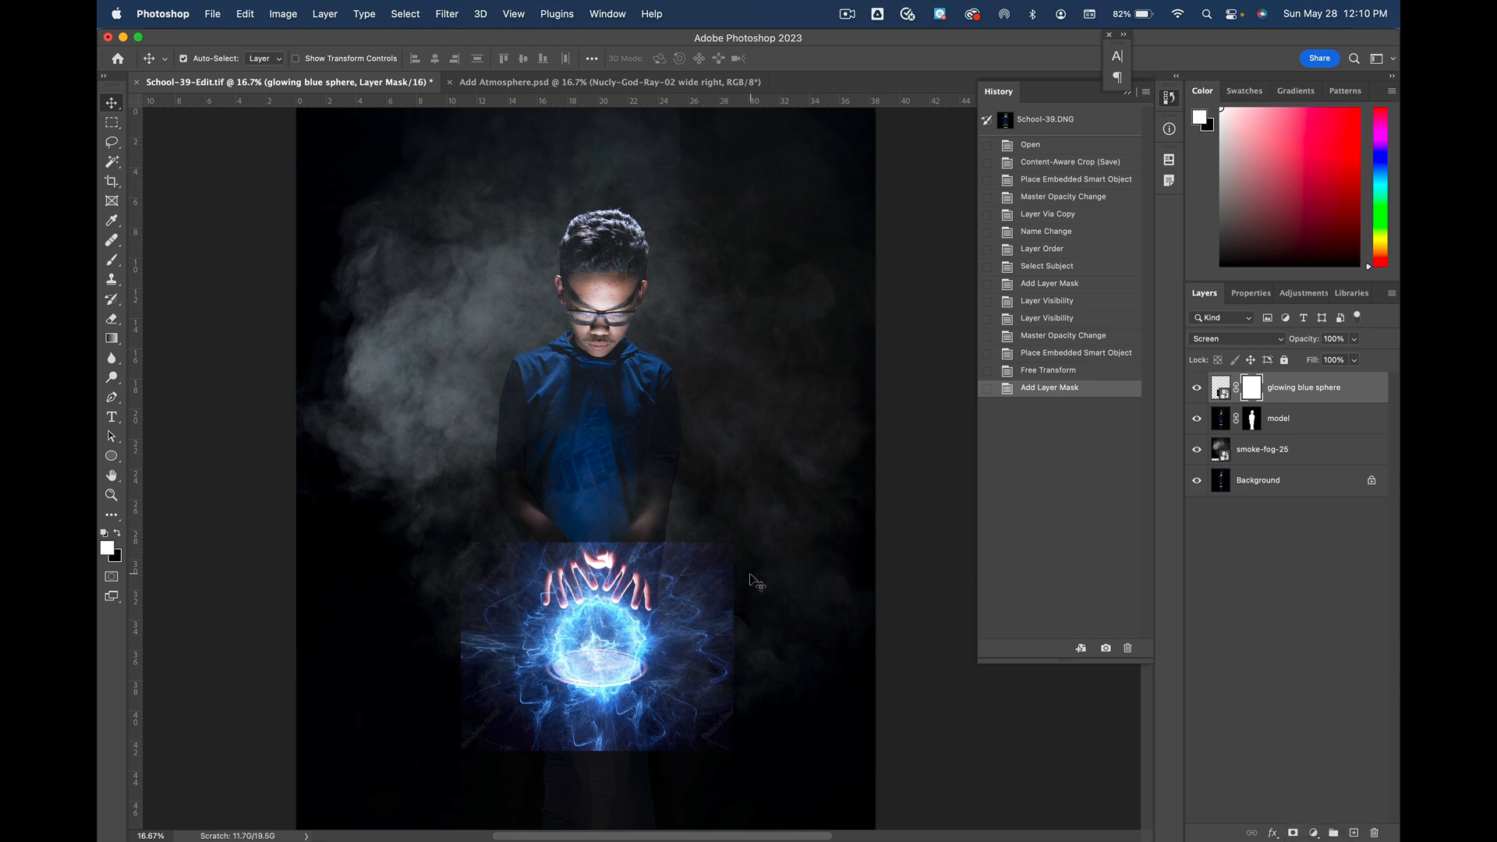
pyautogui.press('b')
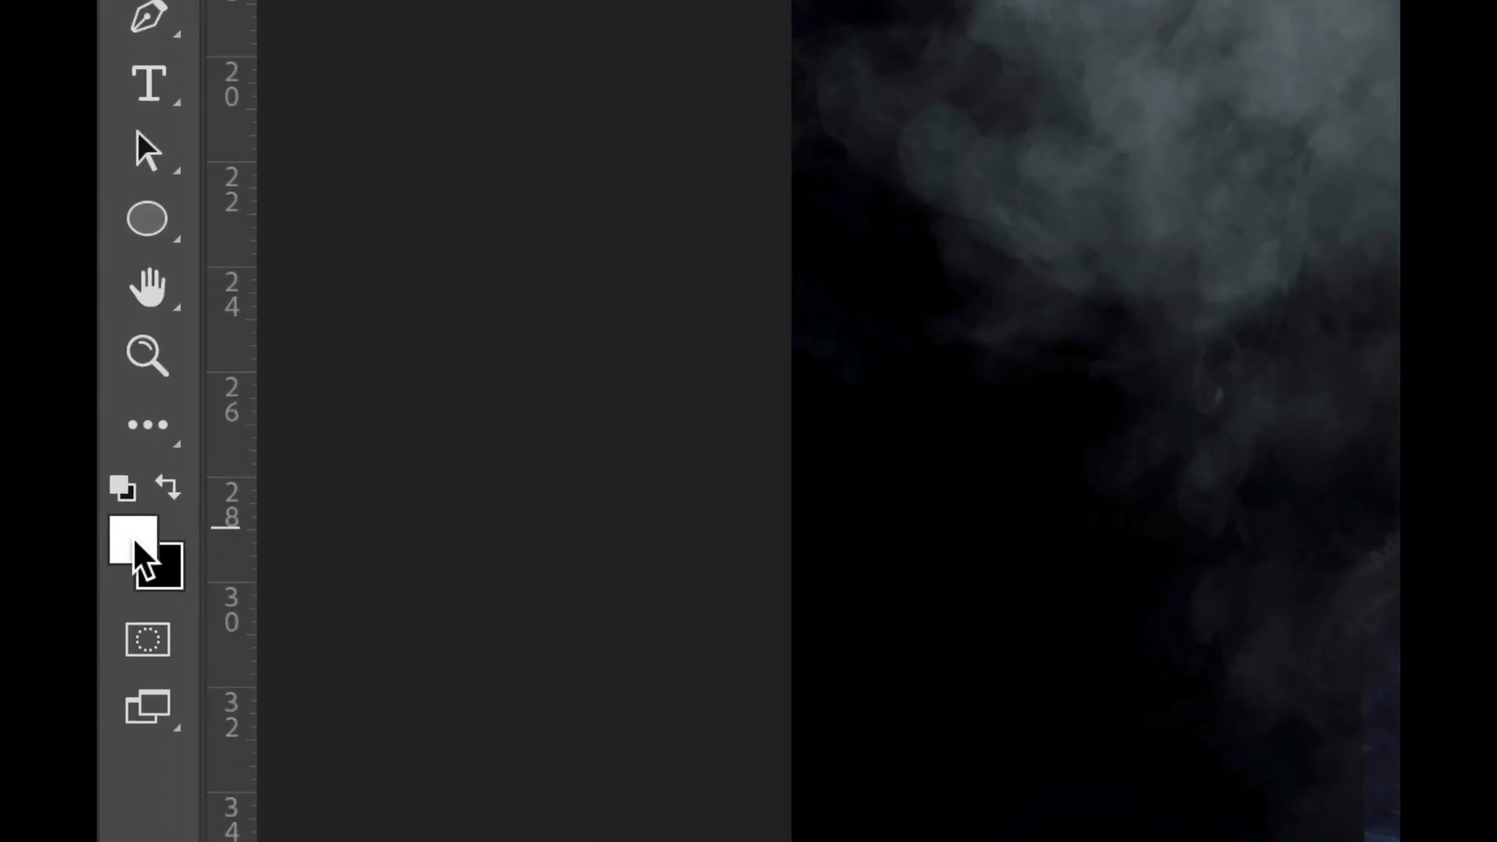
pyautogui.press('x')
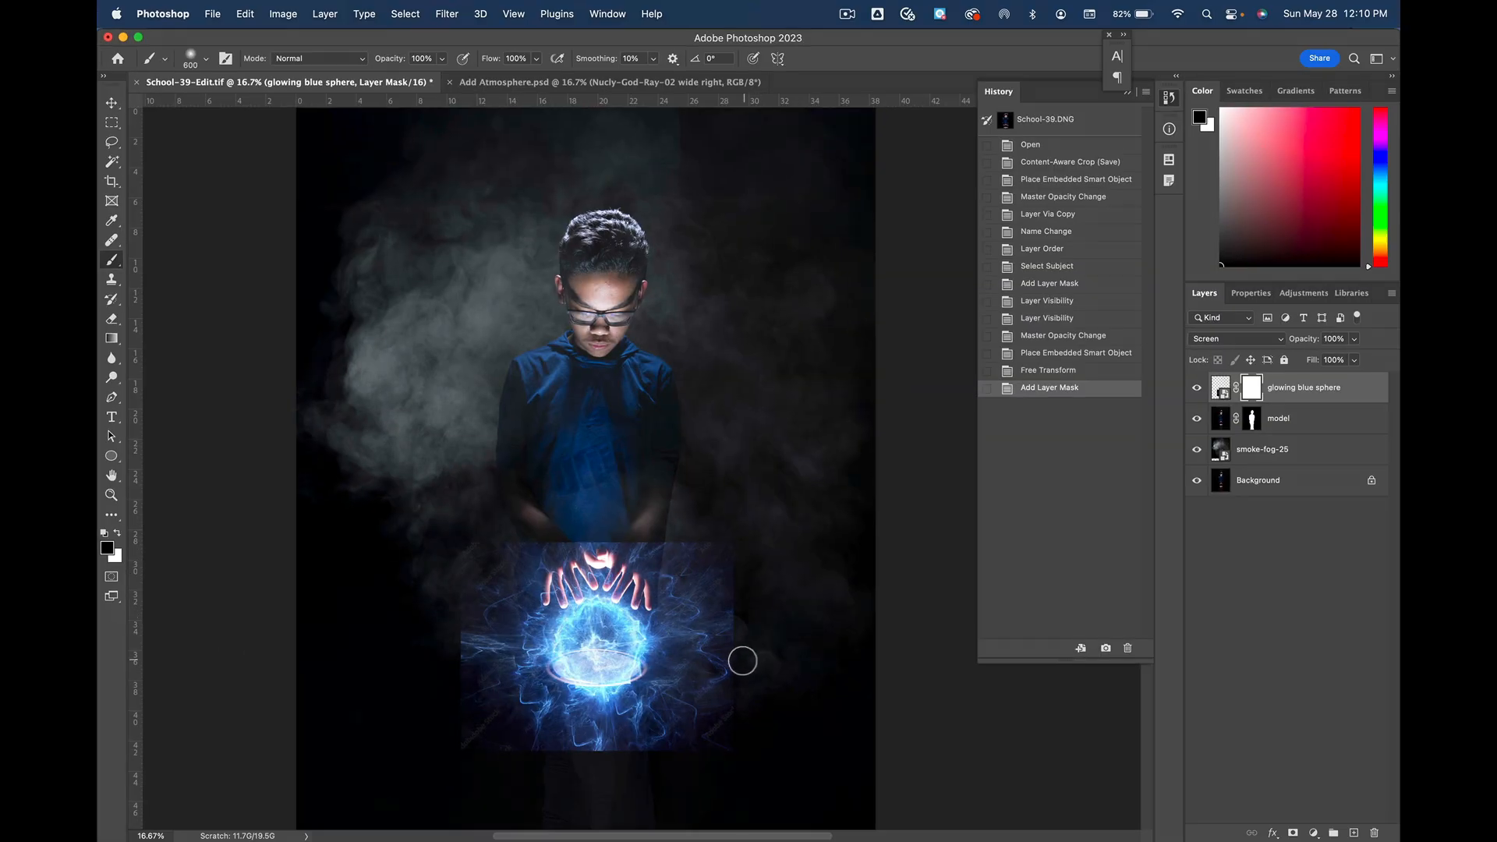
pyautogui.moveTo(738, 583)
pyautogui.mouseDown()
pyautogui.moveTo(708, 538)
pyautogui.moveTo(579, 534)
pyautogui.mouseUp()
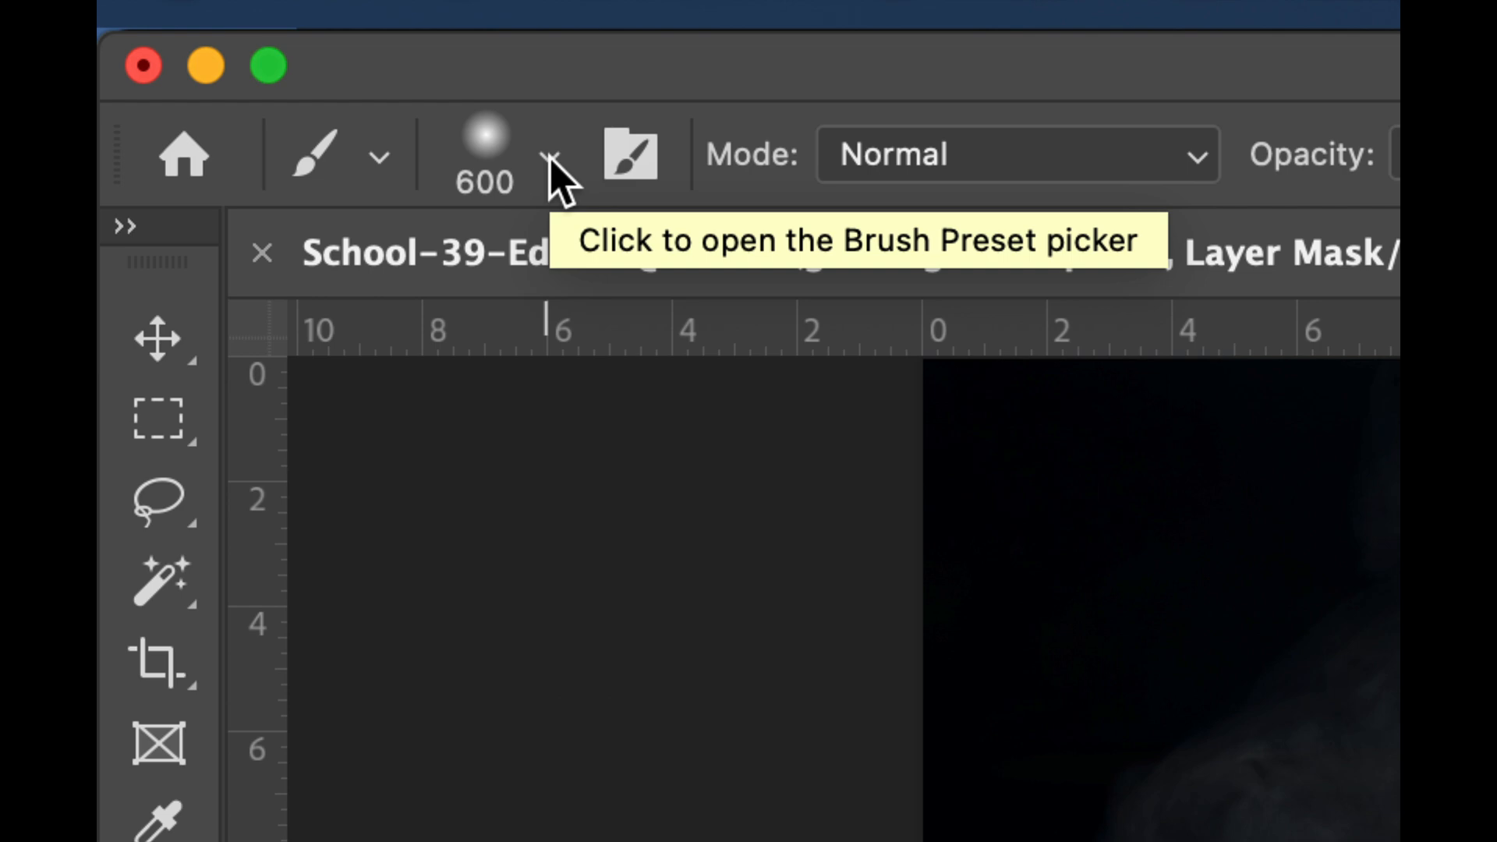
# Step: Try painting black over the sphere image's lower-right edge on the mask with a hard-edged brush, and undo the stroke
pyautogui.click(549, 157)
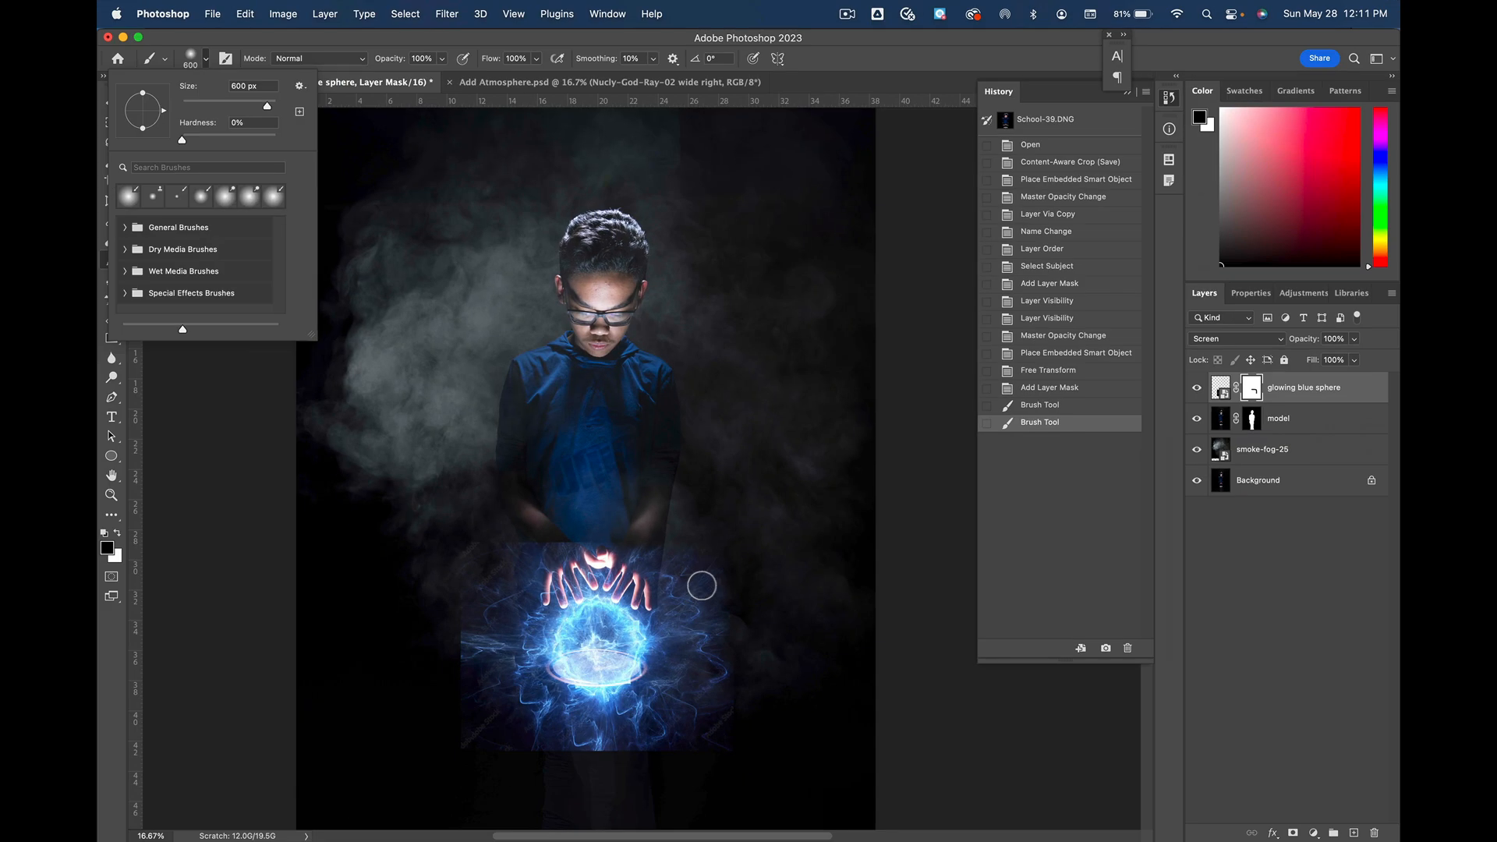
pyautogui.moveTo(183, 143); pyautogui.dragTo(273, 143)
pyautogui.click(727, 707)
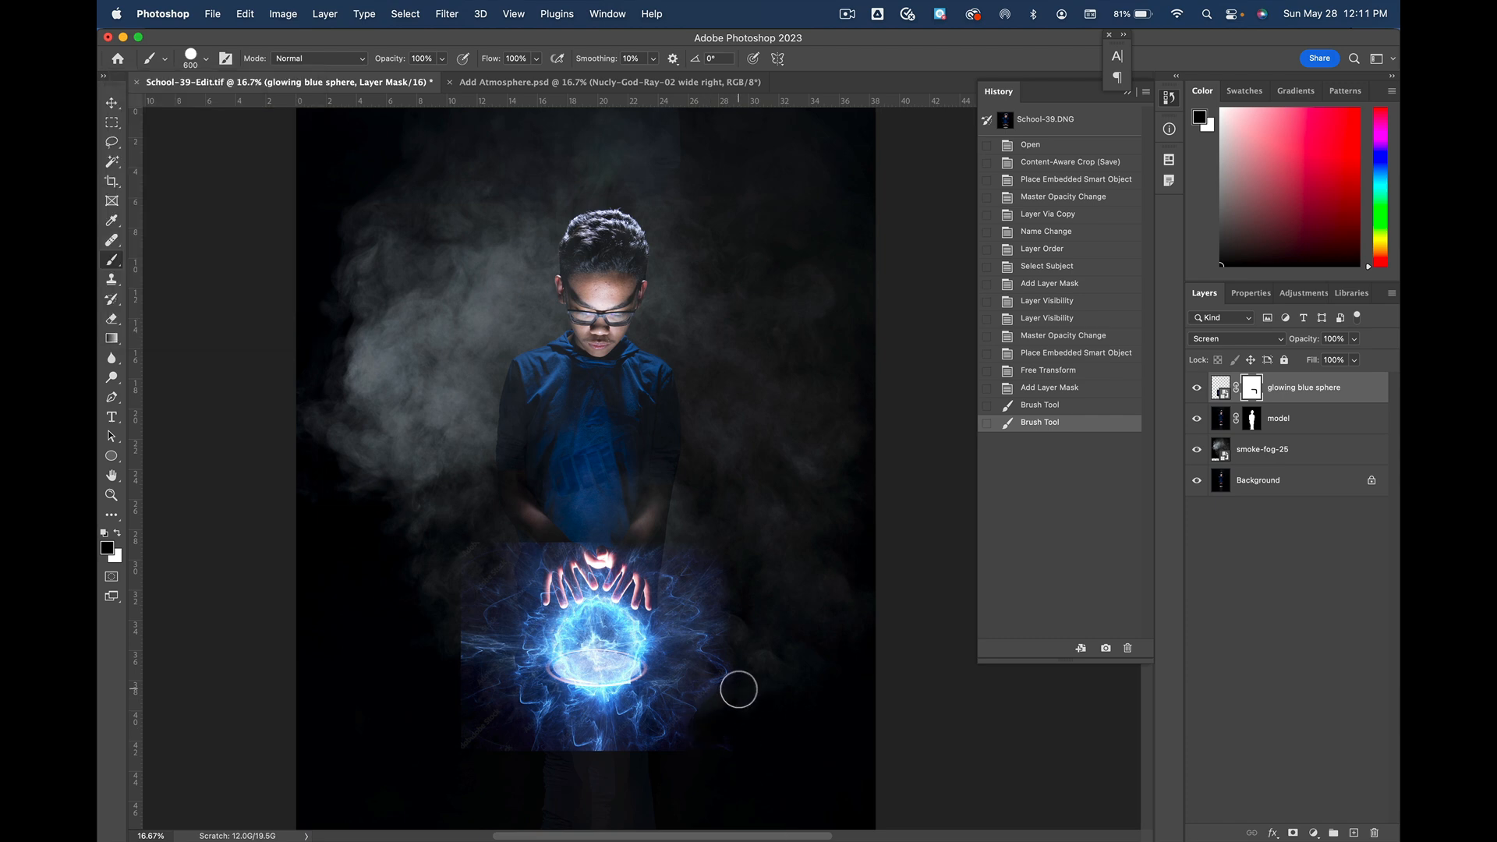
pyautogui.click(738, 688)
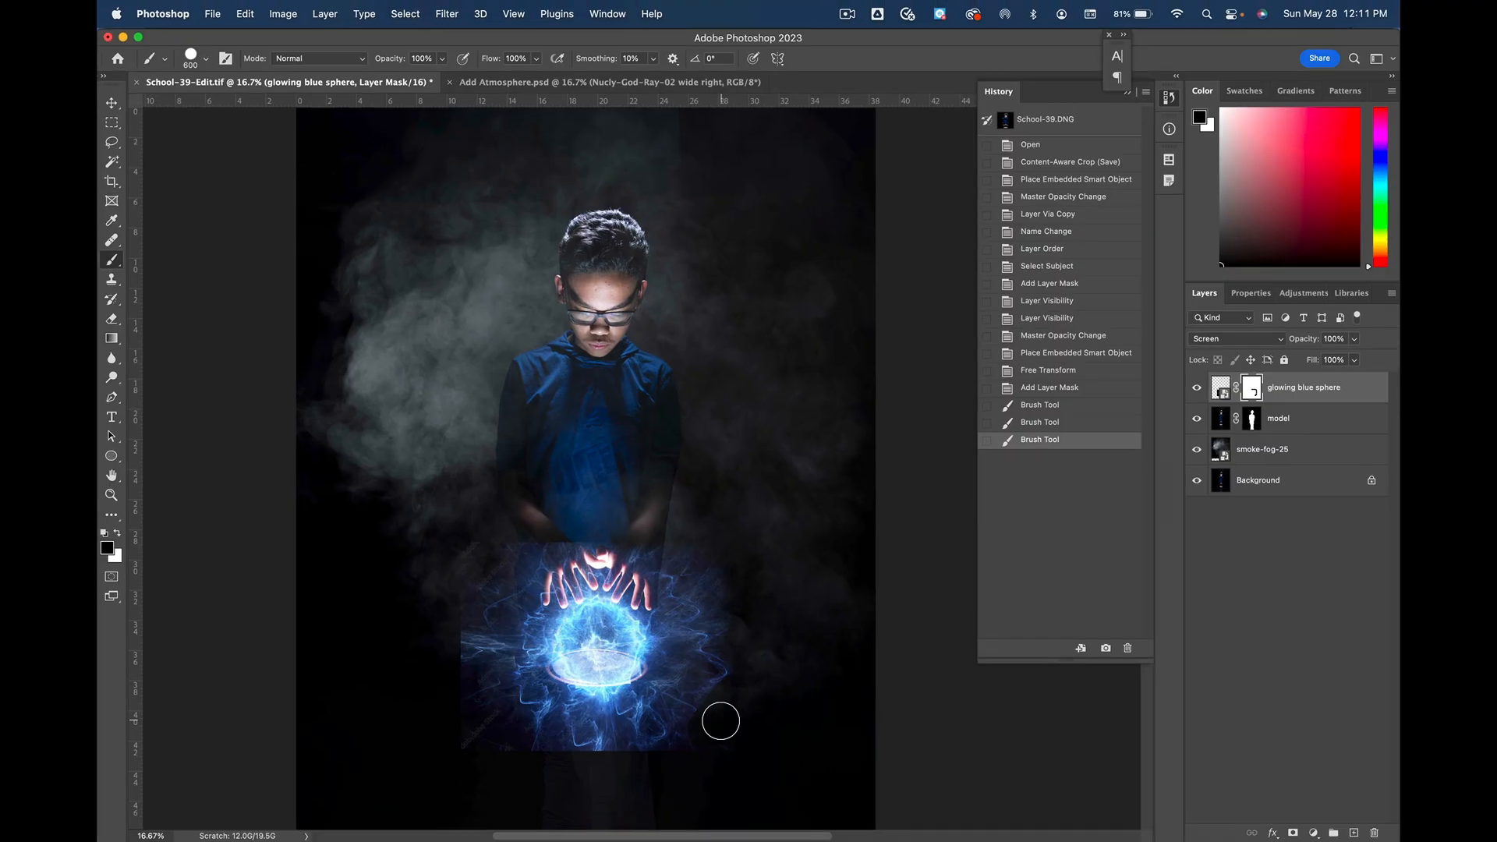
pyautogui.press('super+z')
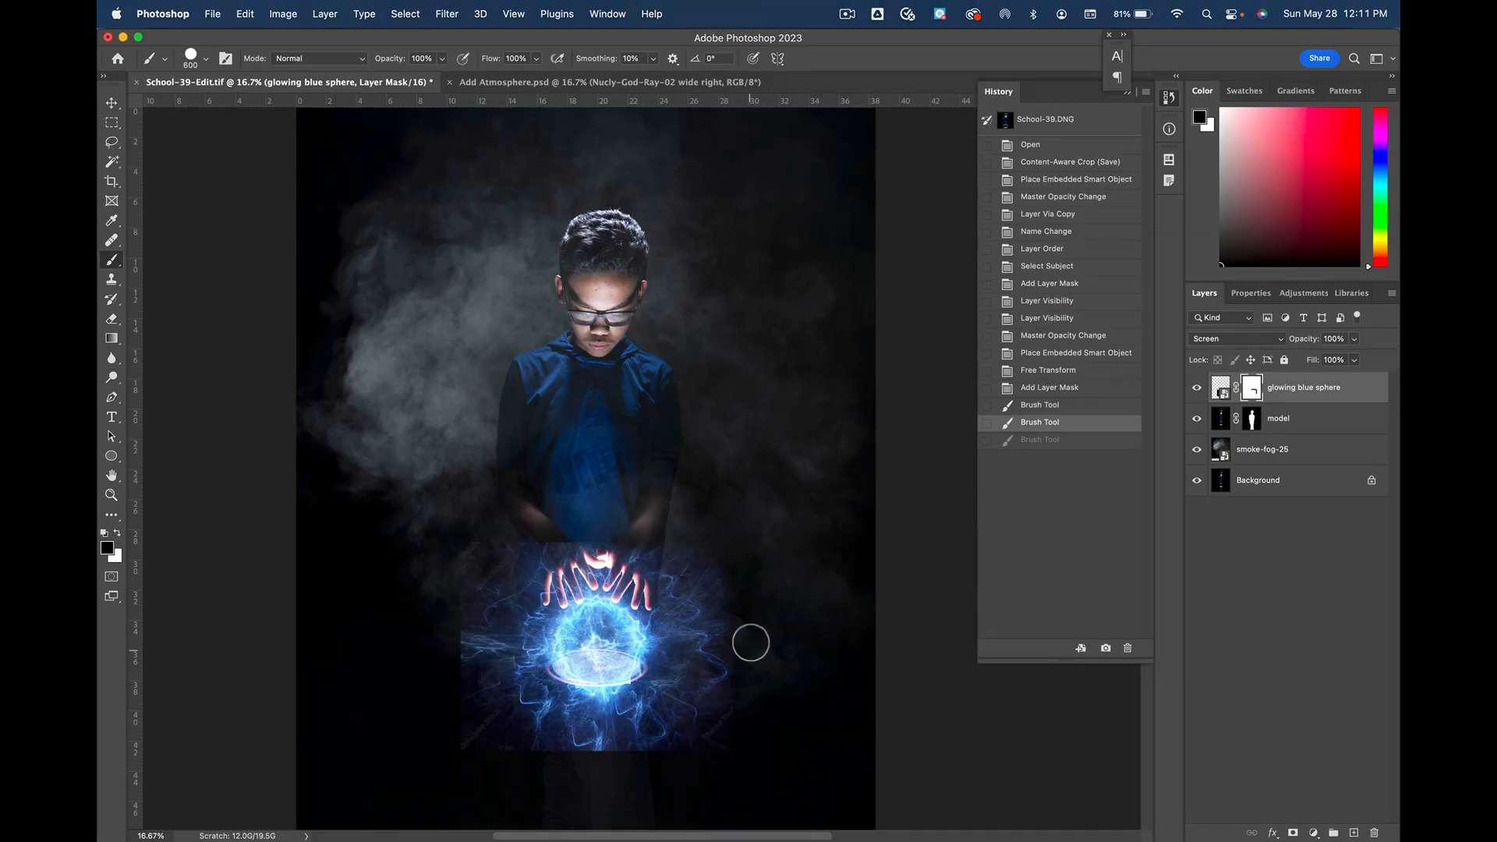
# Step: Set the brush hardness back to 0%
pyautogui.click(195, 60)
pyautogui.moveTo(279, 145); pyautogui.dragTo(156, 136)
pyautogui.click(200, 55)
pyautogui.click(206, 60)
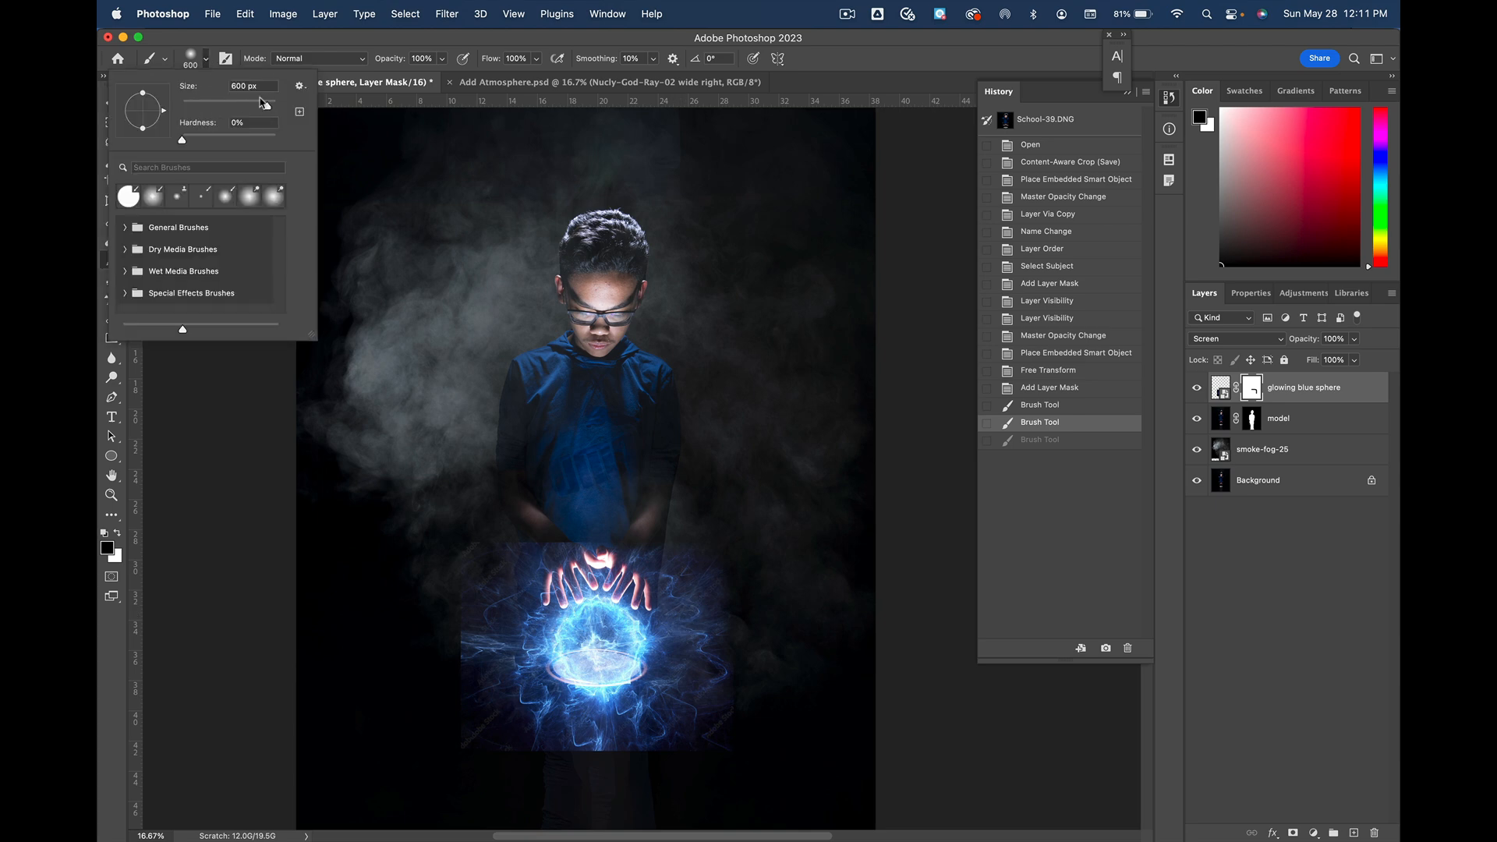
pyautogui.click(205, 61)
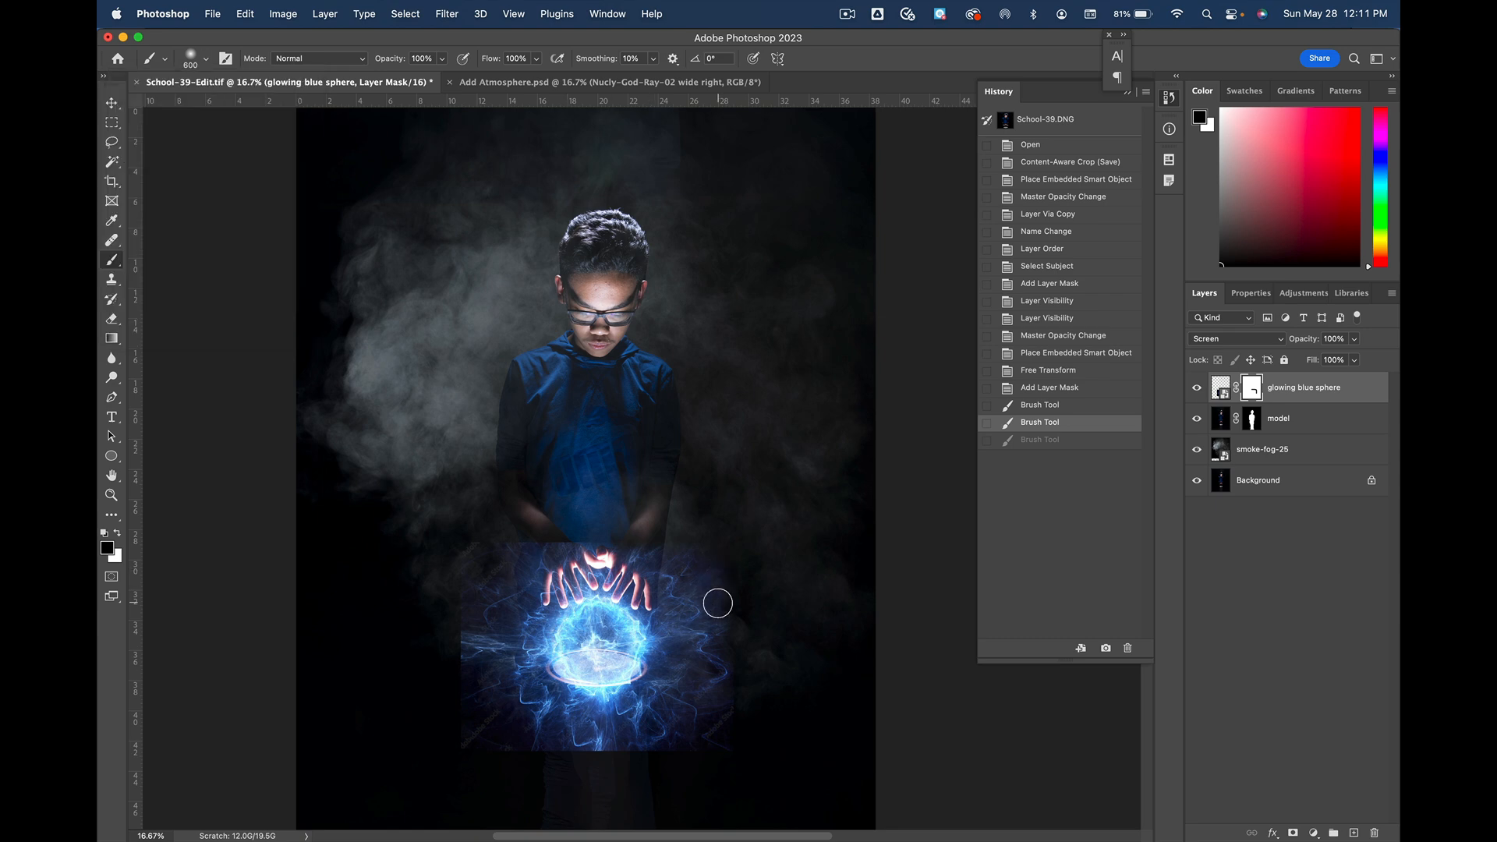
# Step: Set the brush size to 1100 px and paint black on the sphere's mask to hide the image's straight edges all around
pyautogui.press('[')
pyautogui.press('[')
pyautogui.press('[')
pyautogui.press('[')
pyautogui.press(']')
pyautogui.press(']')
pyautogui.press(']')
pyautogui.press(']')
pyautogui.press(']')
pyautogui.press(']')
pyautogui.press(']')
pyautogui.press(']')
pyautogui.moveTo(736, 592)
pyautogui.mouseDown()
pyautogui.moveTo(658, 544)
pyautogui.moveTo(544, 534)
pyautogui.moveTo(474, 548)
pyautogui.moveTo(443, 620)
pyautogui.moveTo(465, 746)
pyautogui.moveTo(496, 765)
pyautogui.moveTo(708, 752)
pyautogui.moveTo(760, 703)
pyautogui.moveTo(731, 726)
pyautogui.moveTo(764, 673)
pyautogui.moveTo(753, 611)
pyautogui.mouseUp()
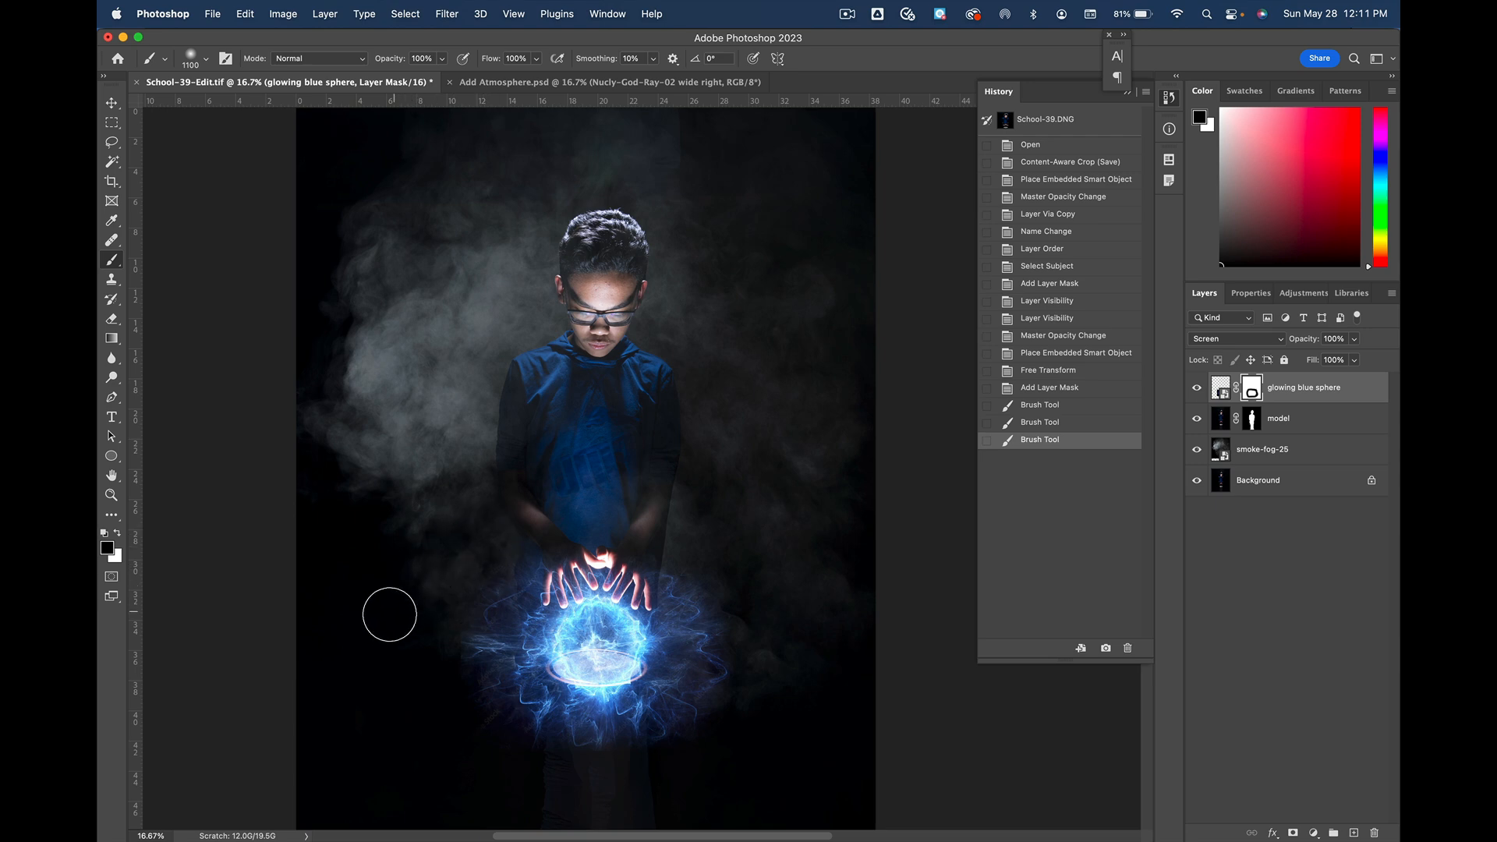
# Step: Paint white on the sphere layer's mask around the ball to restore parts of the blue glow
pyautogui.press('x')
pyautogui.moveTo(512, 598)
pyautogui.mouseDown()
pyautogui.moveTo(514, 690)
pyautogui.moveTo(579, 718)
pyautogui.moveTo(665, 685)
pyautogui.mouseUp()
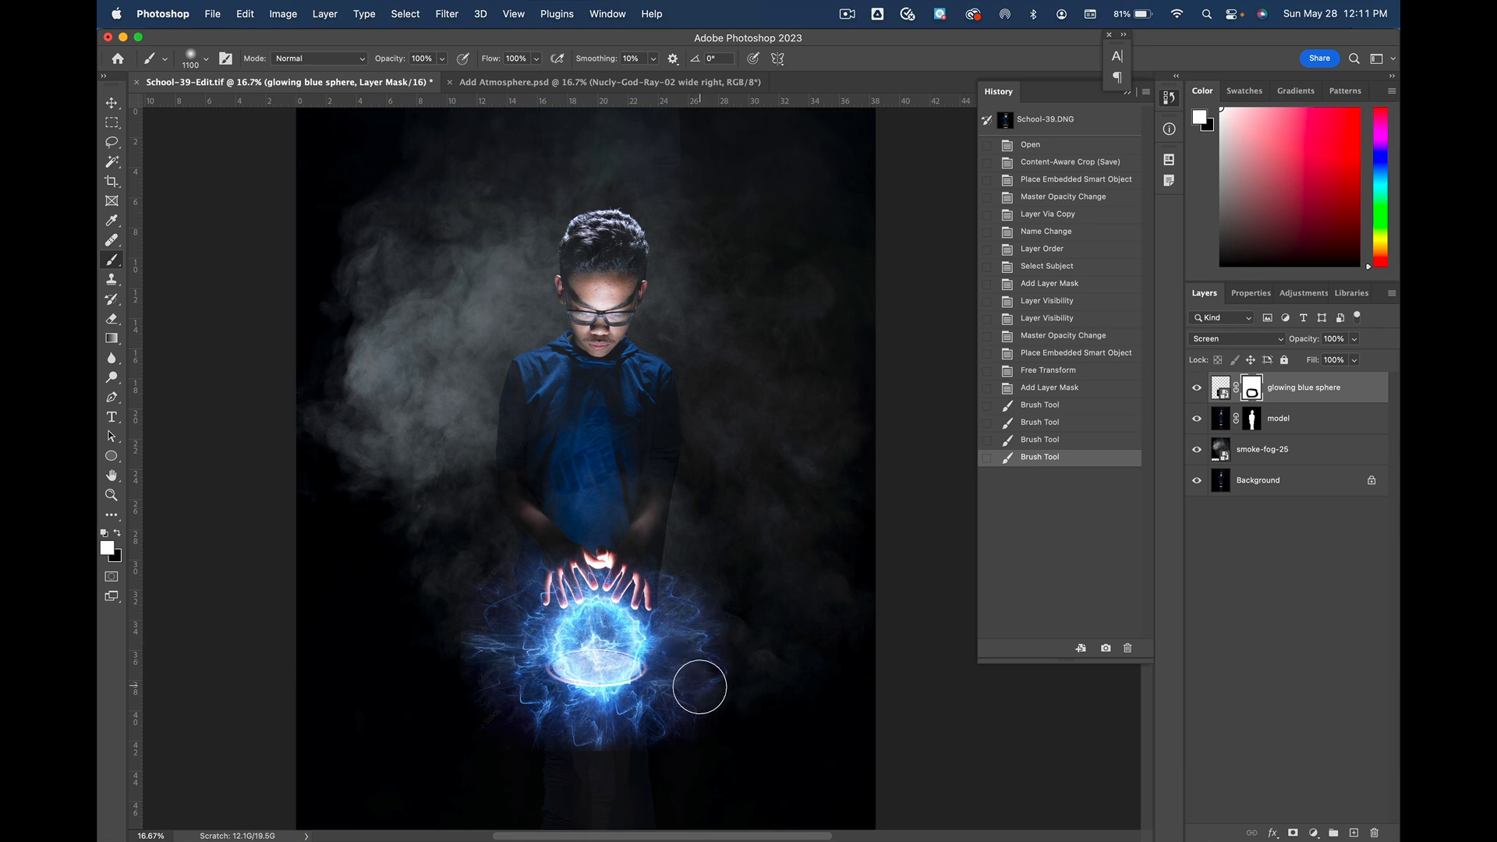
pyautogui.moveTo(699, 687); pyautogui.dragTo(685, 691)
# Step: Lower the glowing blue sphere layer's opacity to 57%
pyautogui.click(1220, 388)
pyautogui.click(1354, 341)
pyautogui.moveTo(1352, 360); pyautogui.dragTo(1326, 362)
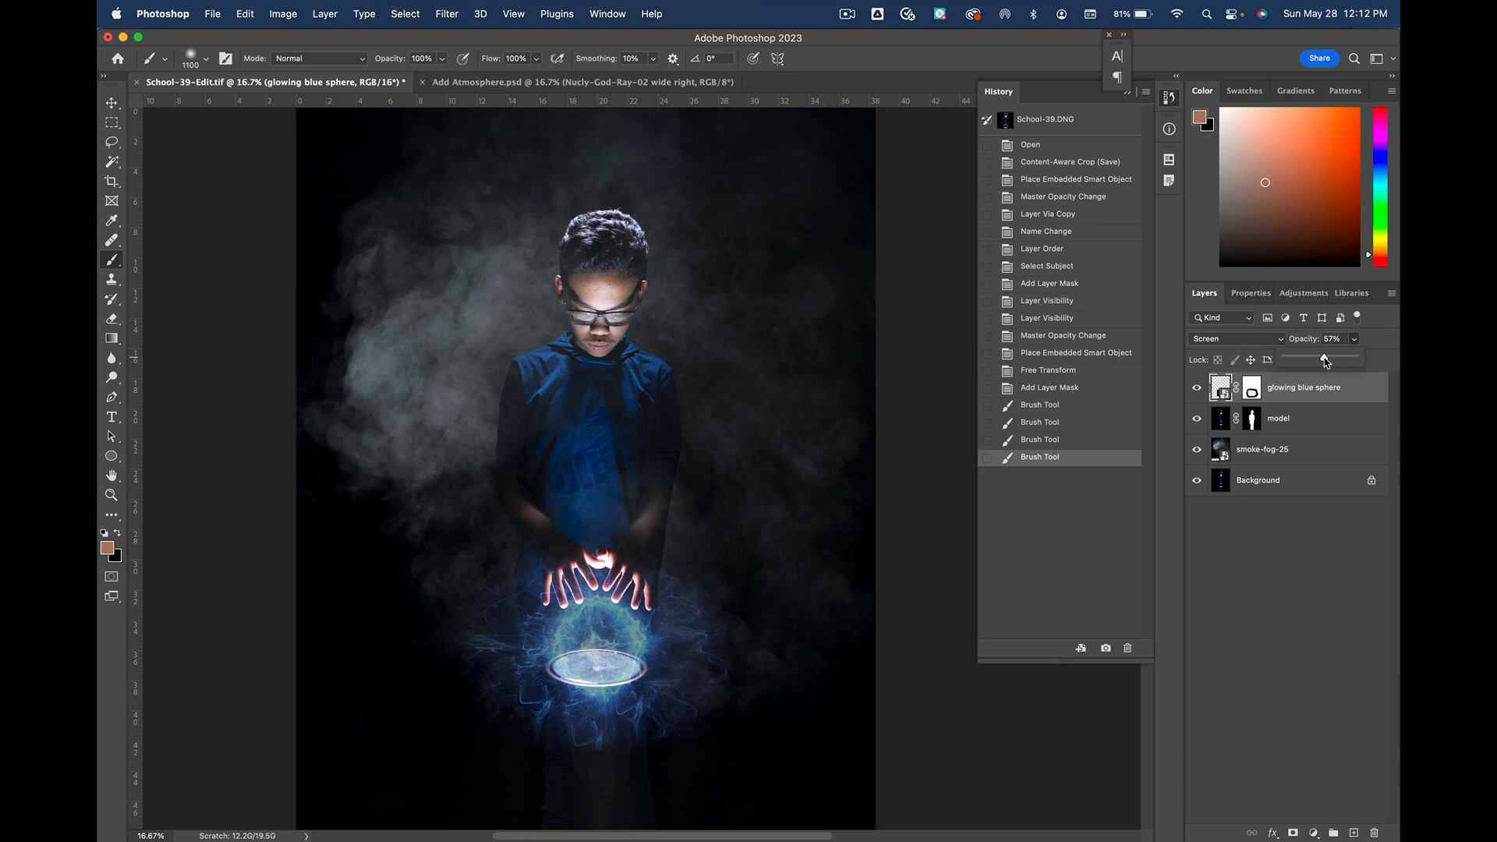
pyautogui.press('Return')
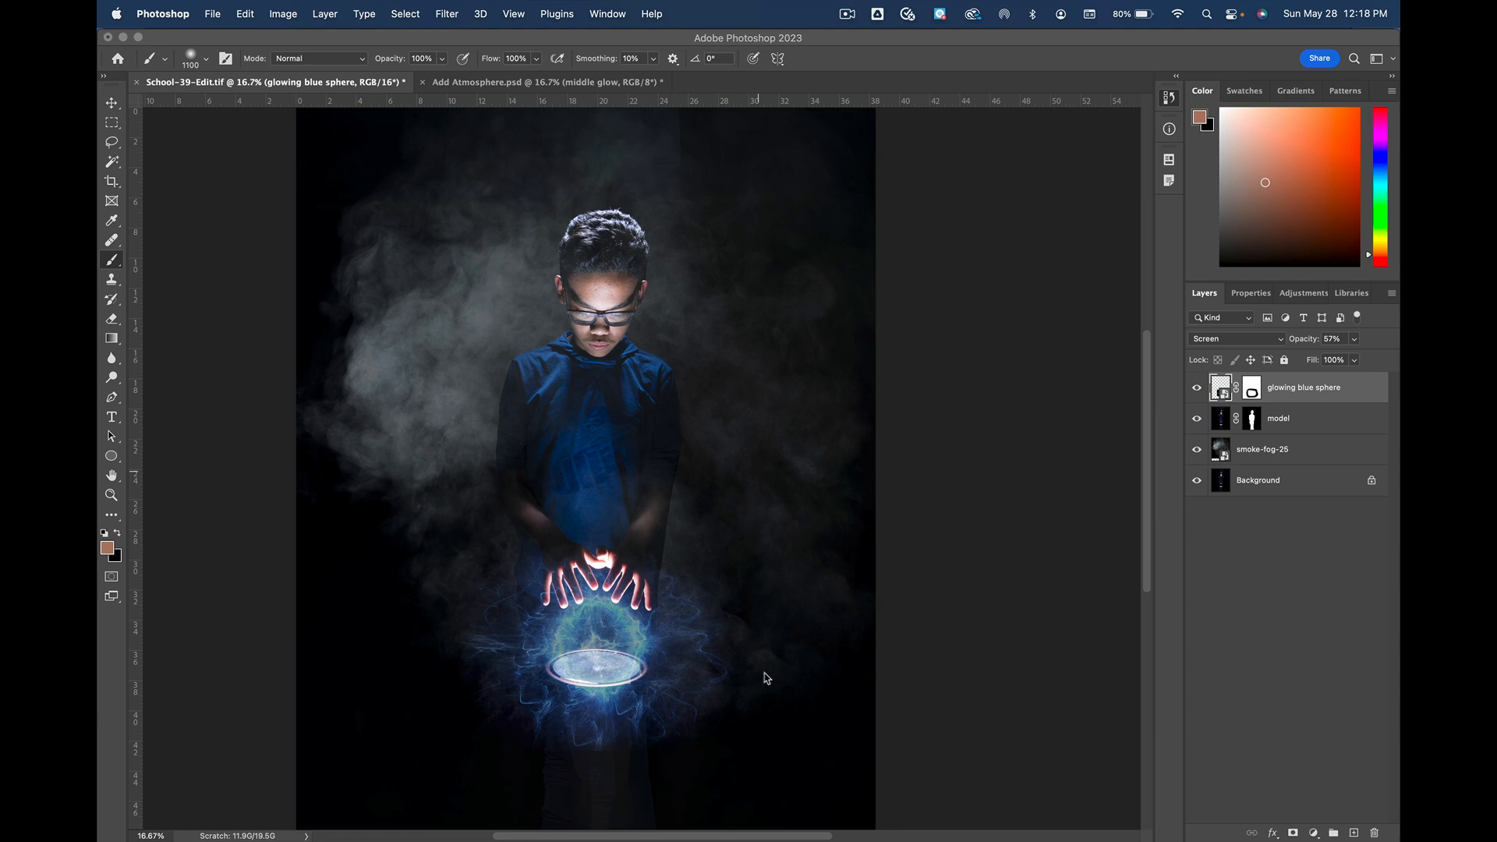
pyautogui.press('super+Tab')
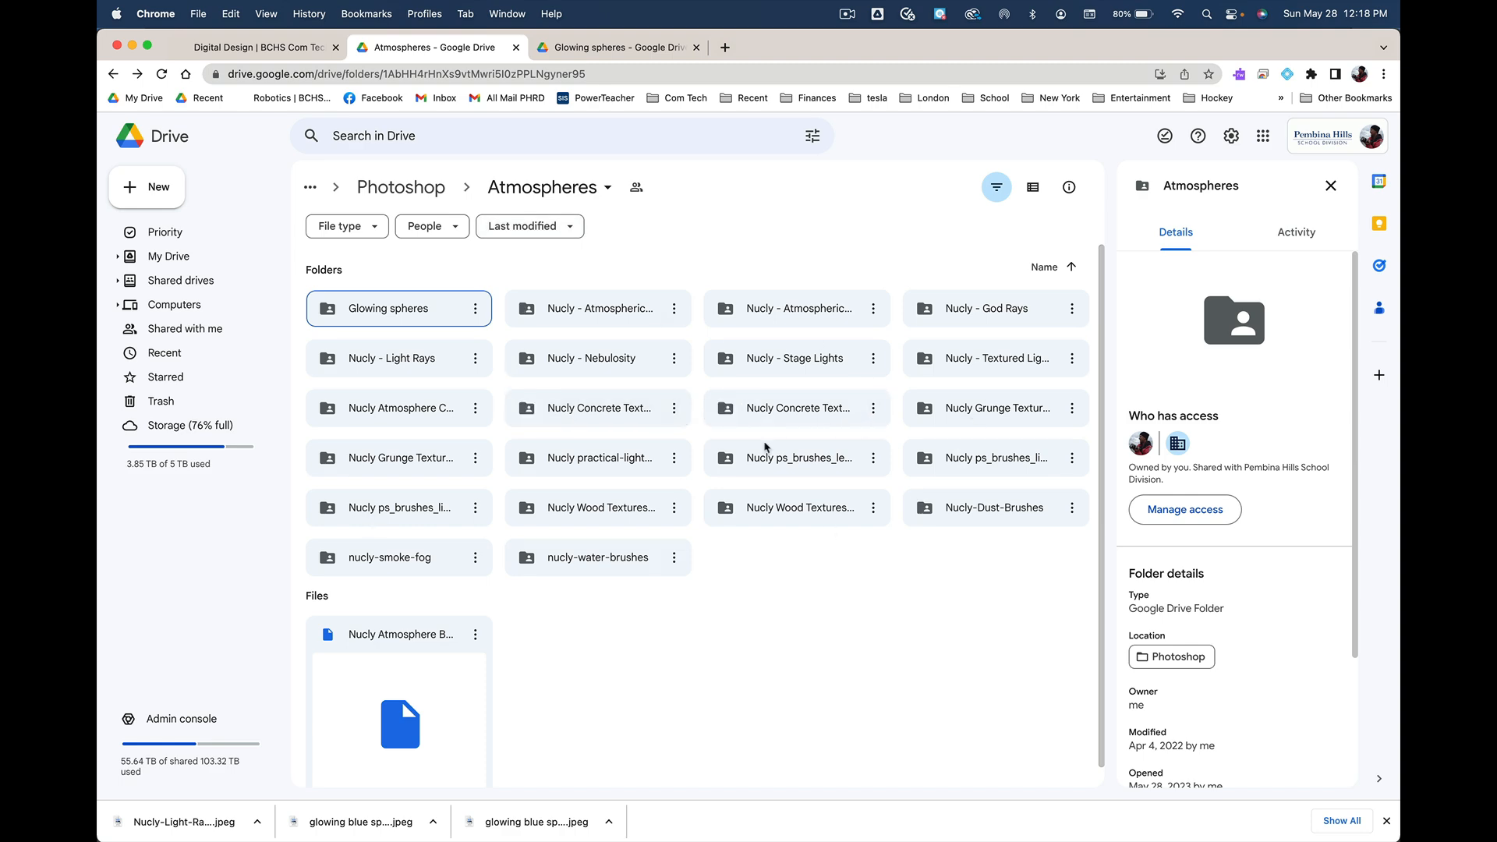
pyautogui.doubleClick(423, 364)
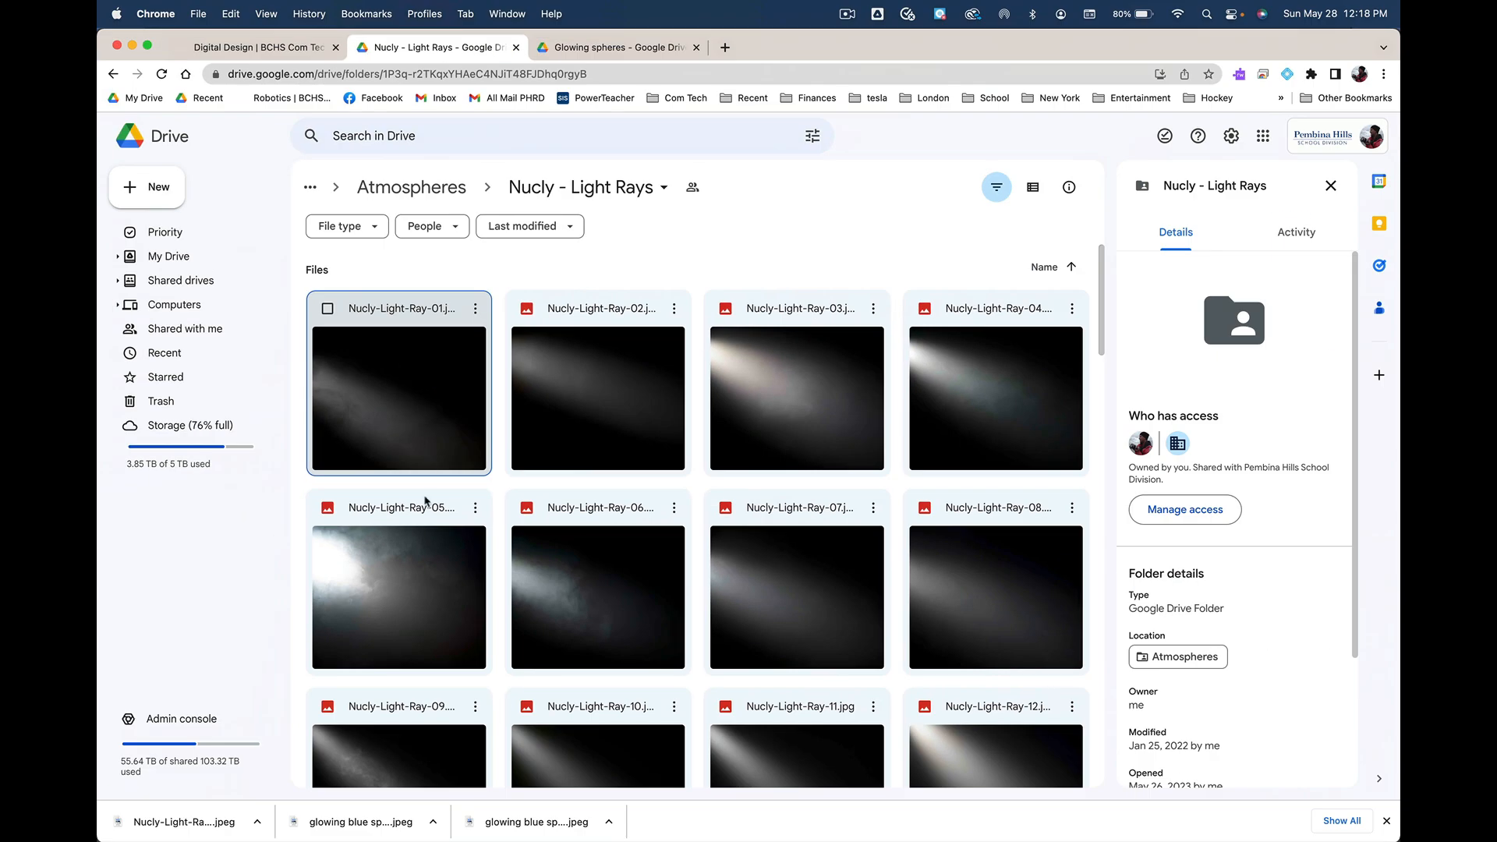
pyautogui.click(475, 507)
pyautogui.click(527, 485)
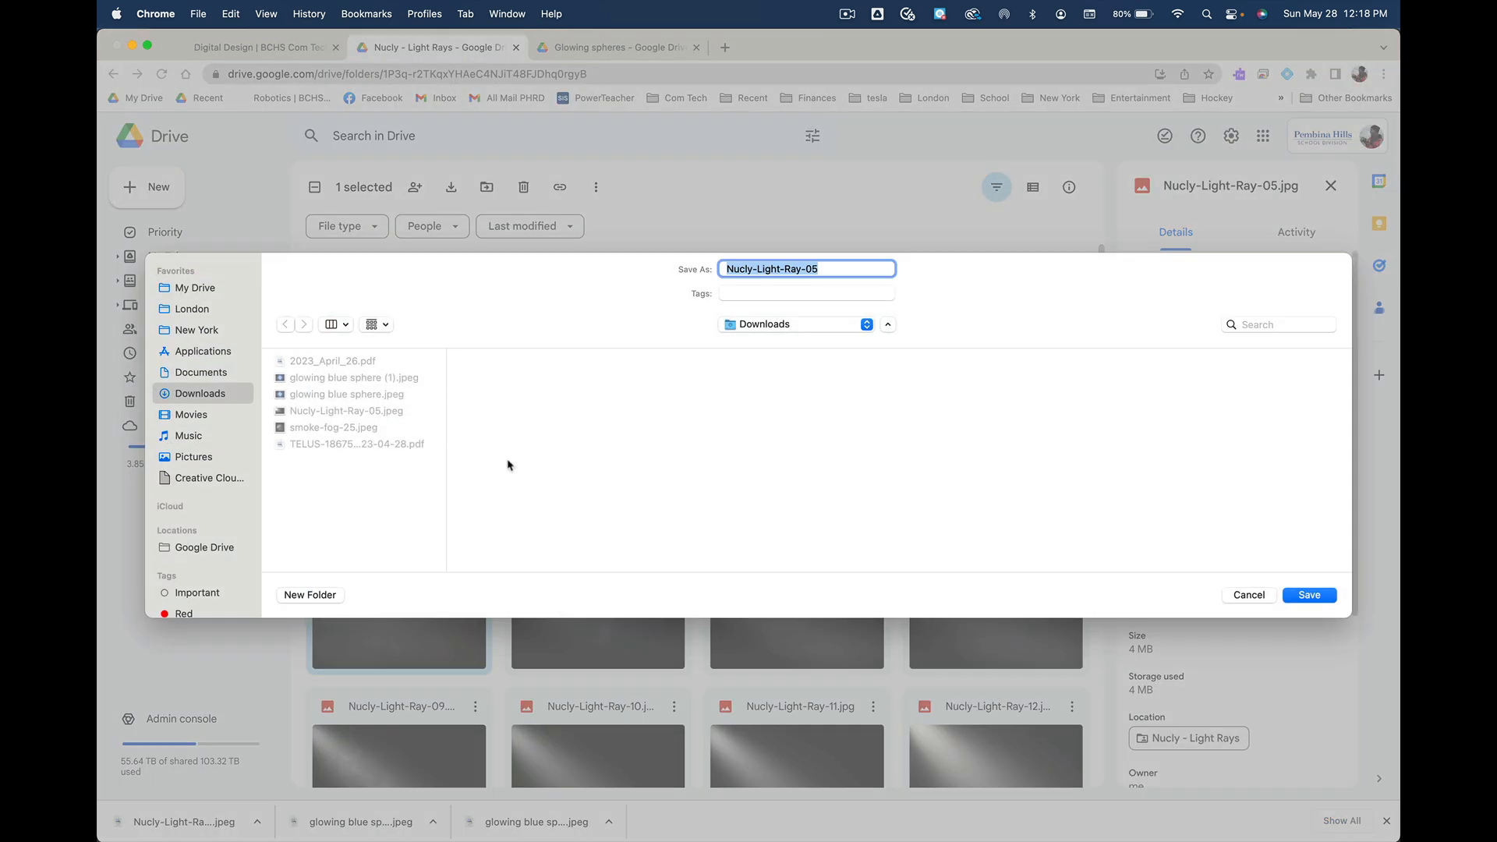
pyautogui.click(1249, 595)
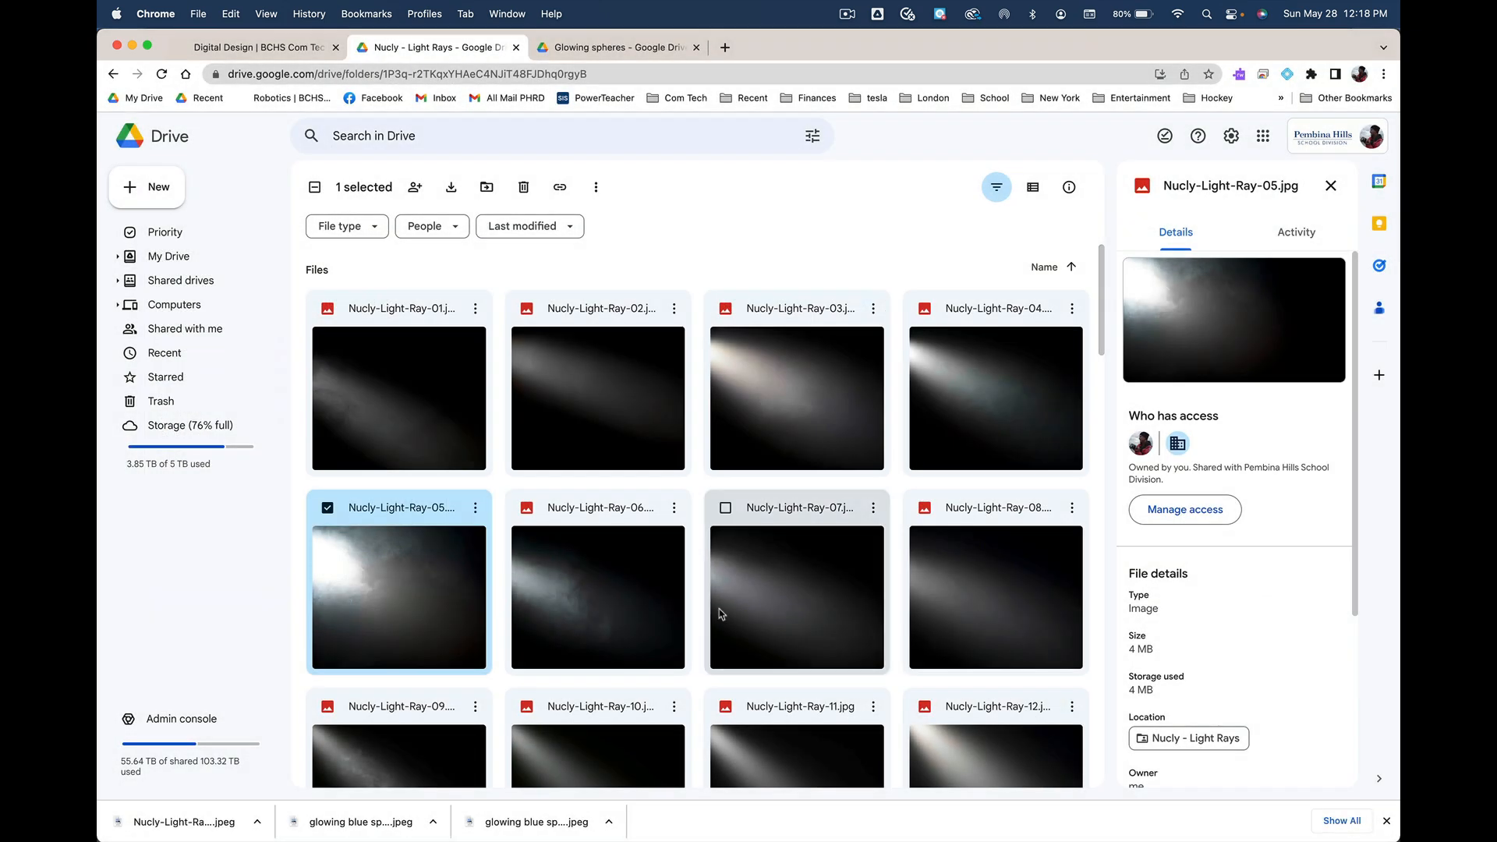
pyautogui.press('super+Tab')
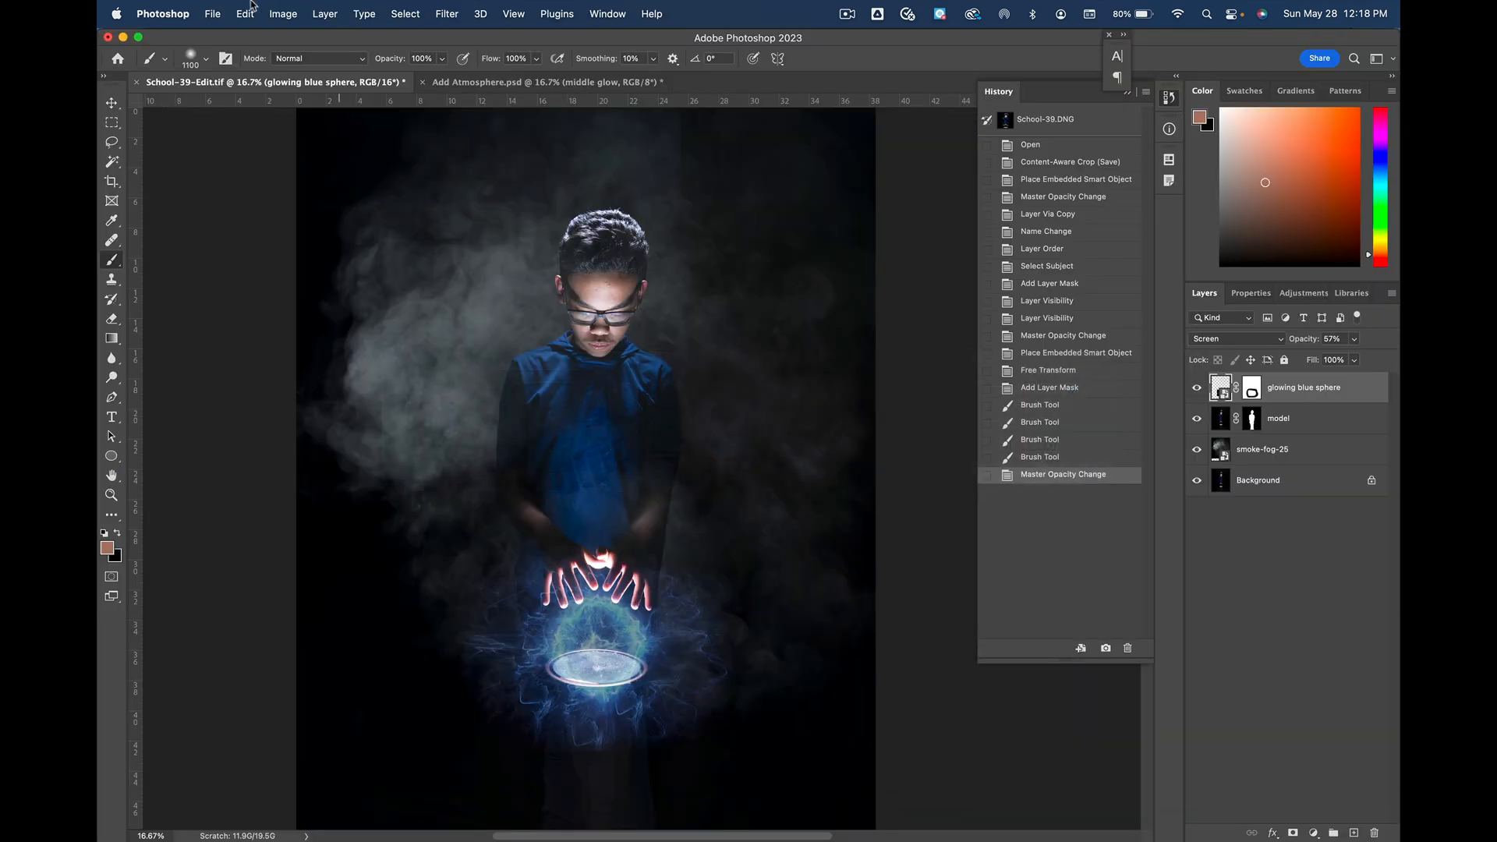
# Step: Place Nucly-Light-Ray-05.jpeg from the Downloads folder as an embedded image above the glowing blue sphere
pyautogui.click(209, 13)
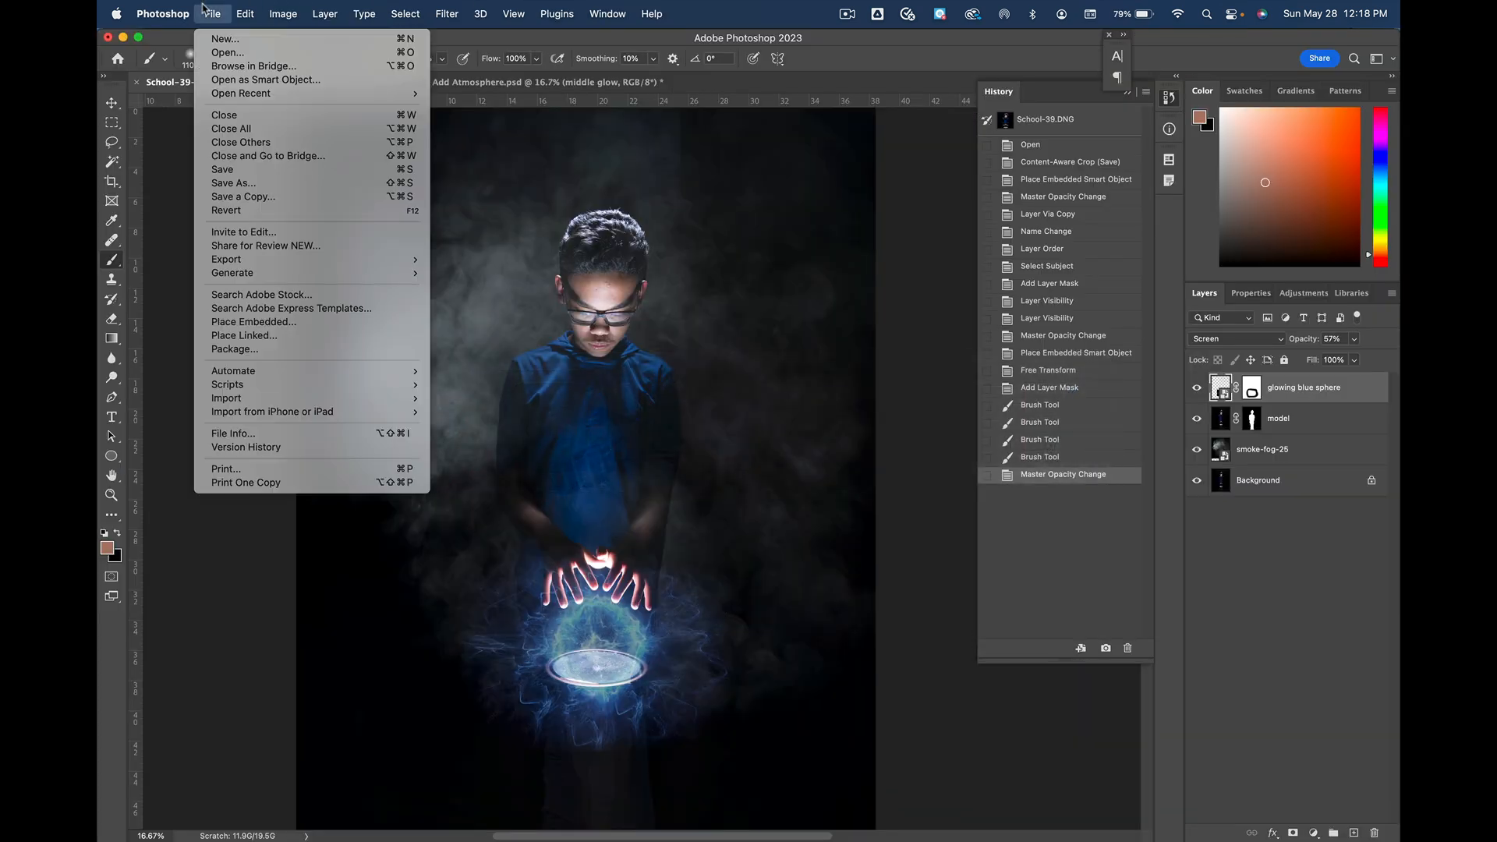
pyautogui.click(263, 326)
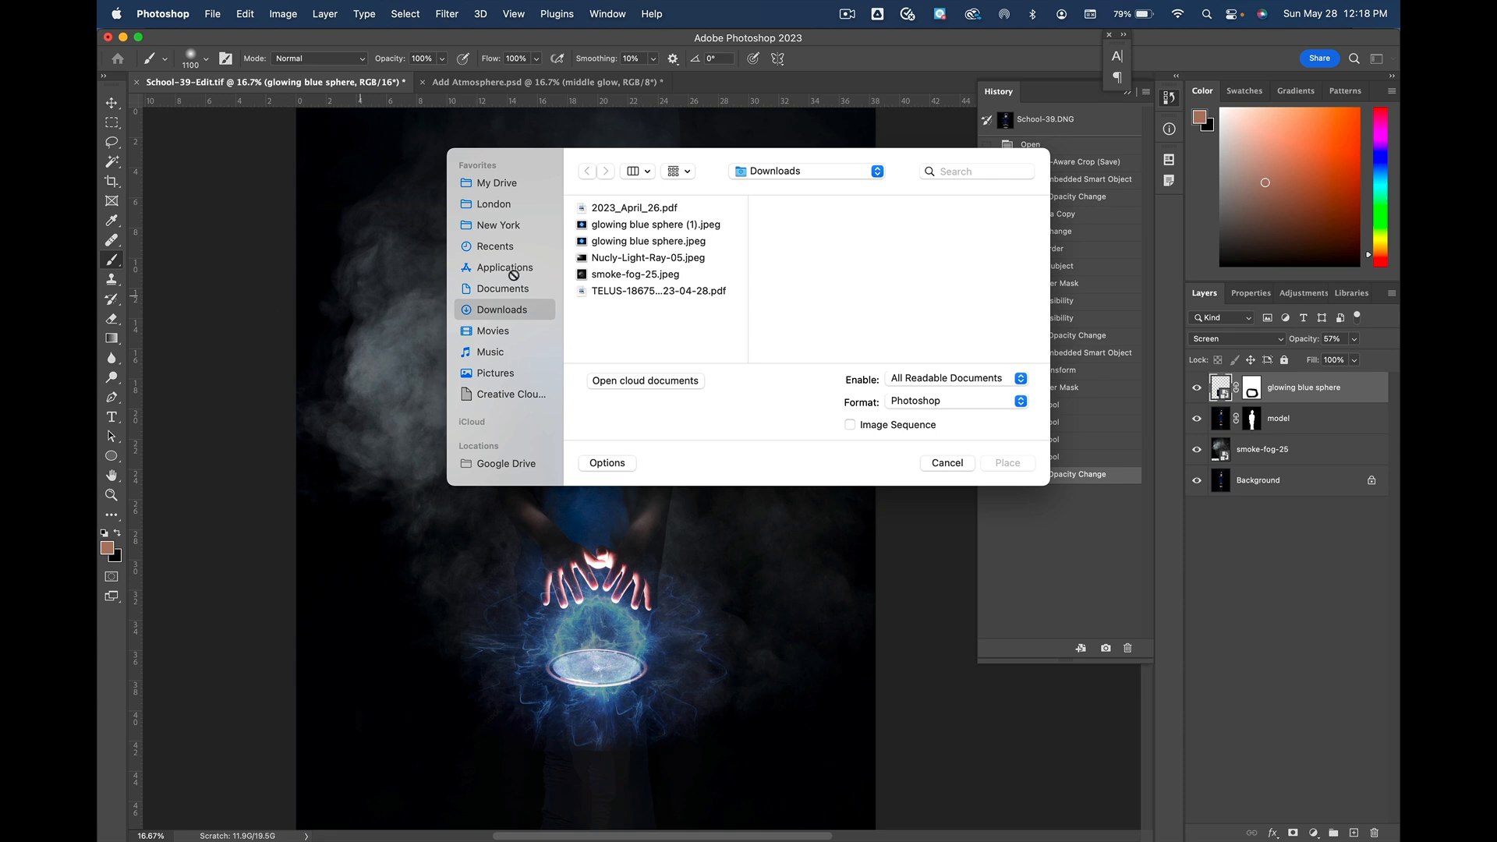
pyautogui.click(651, 260)
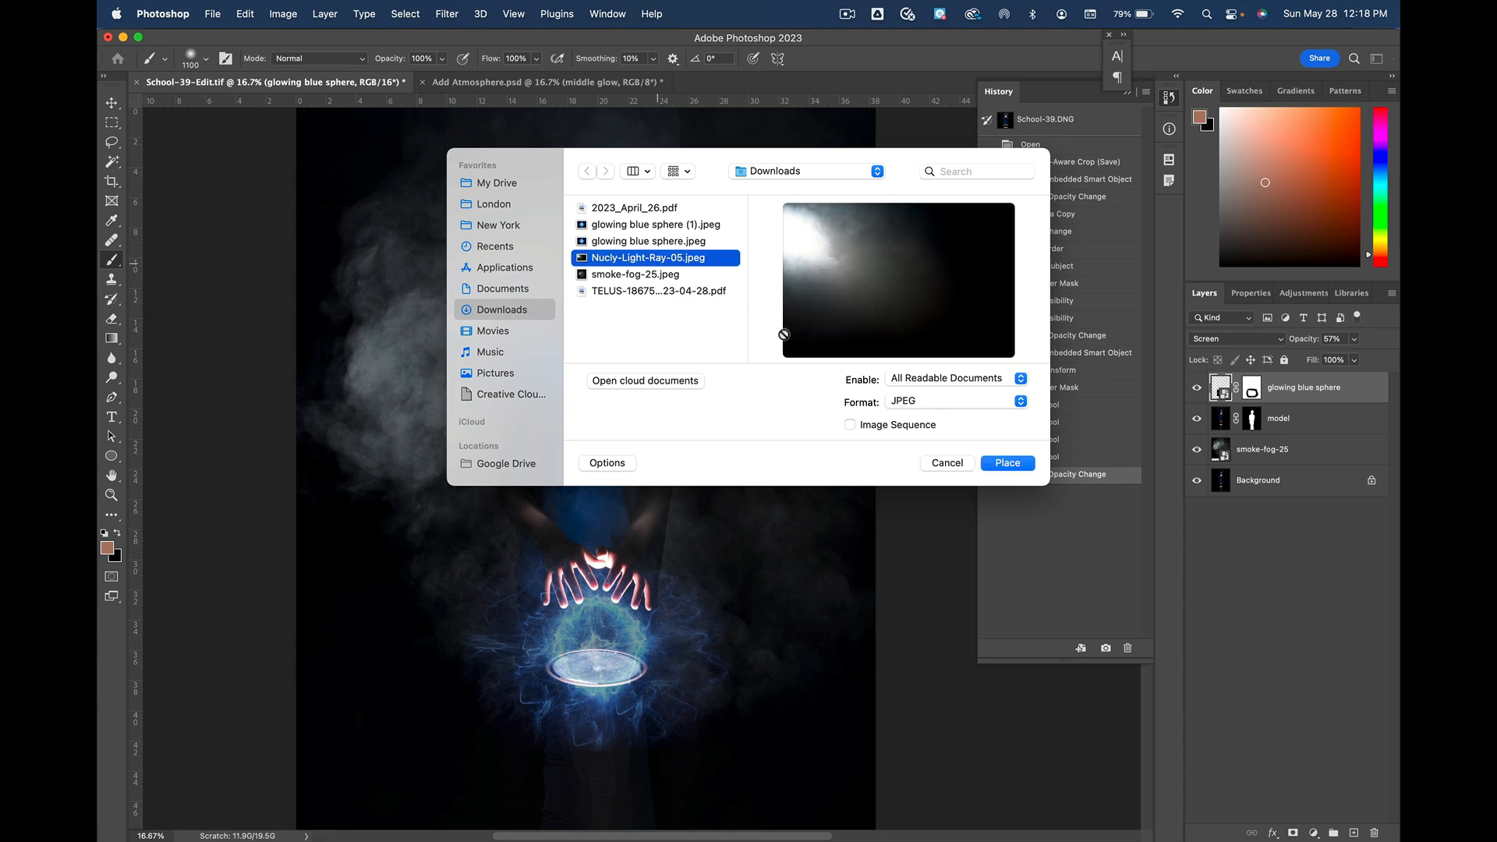
pyautogui.click(1007, 464)
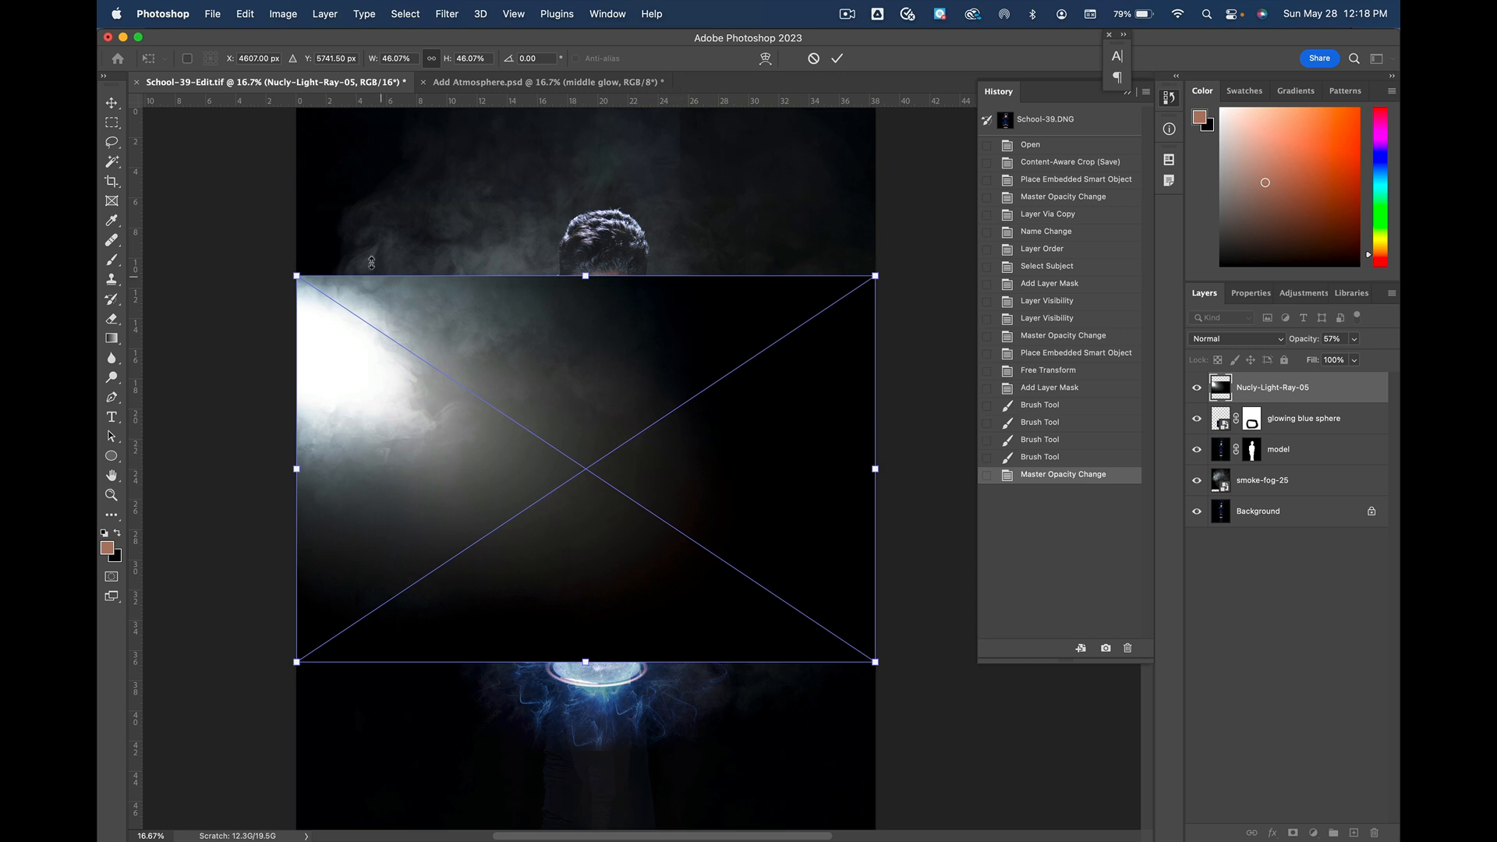
pyautogui.click(113, 103)
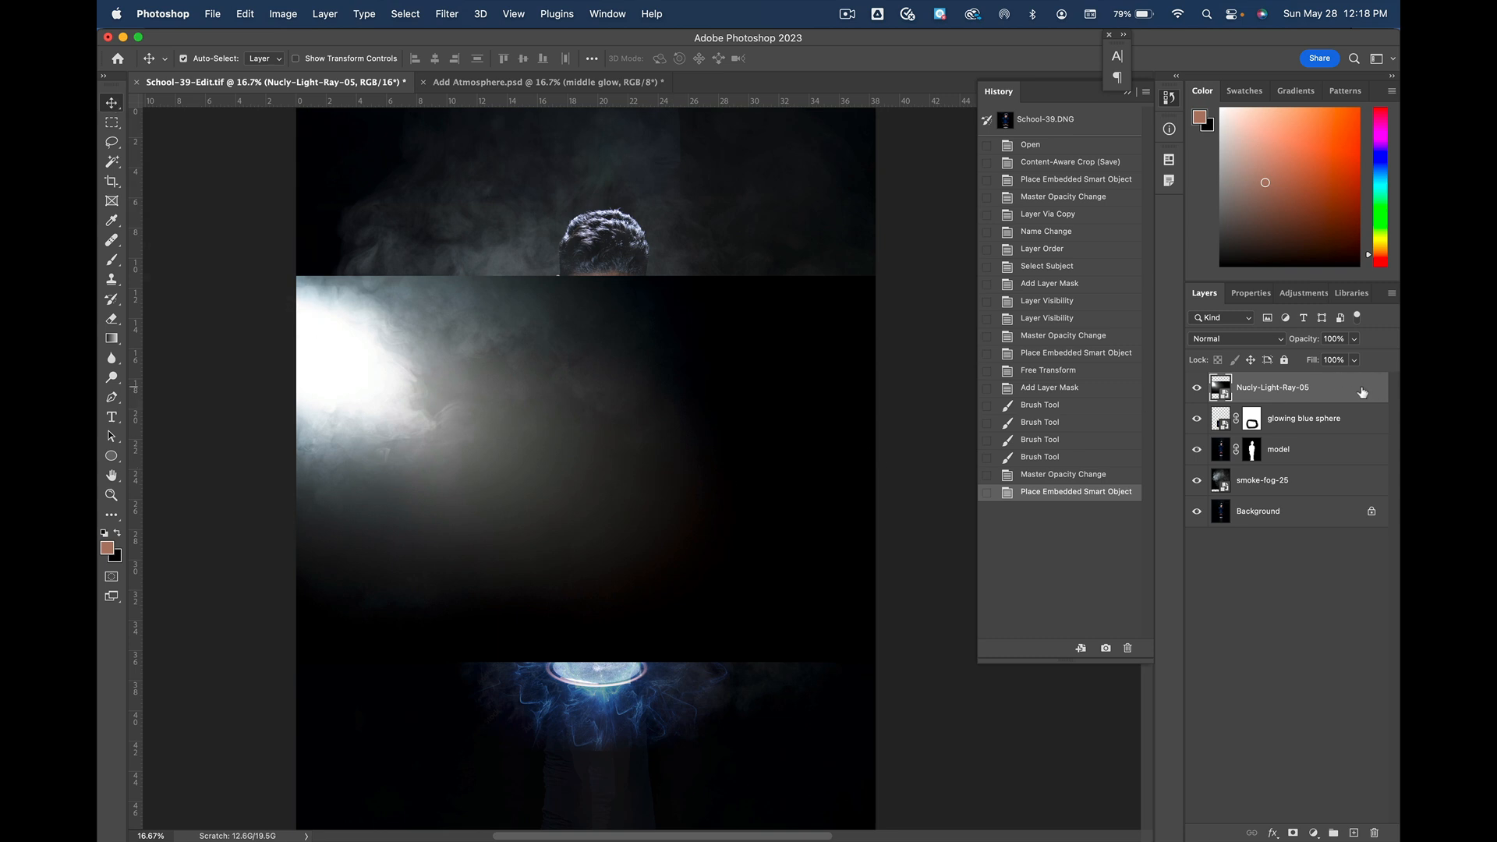
# Step: Show transform controls, rotate the light ray image to about -127.4° so it shines upward, and set its blend mode to Screen
pyautogui.click(297, 58)
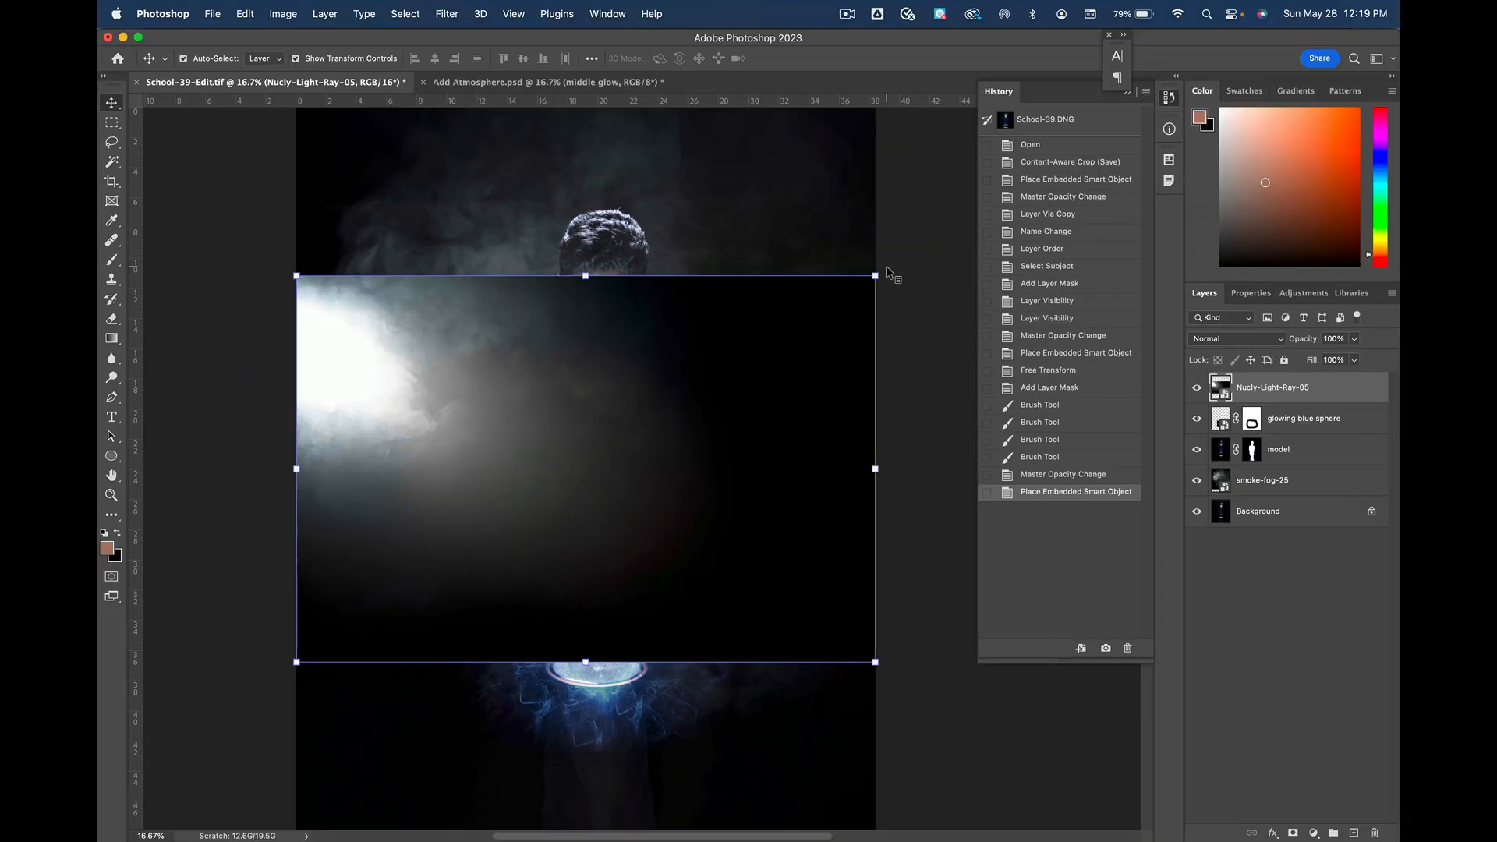
pyautogui.moveTo(879, 266); pyautogui.dragTo(318, 381)
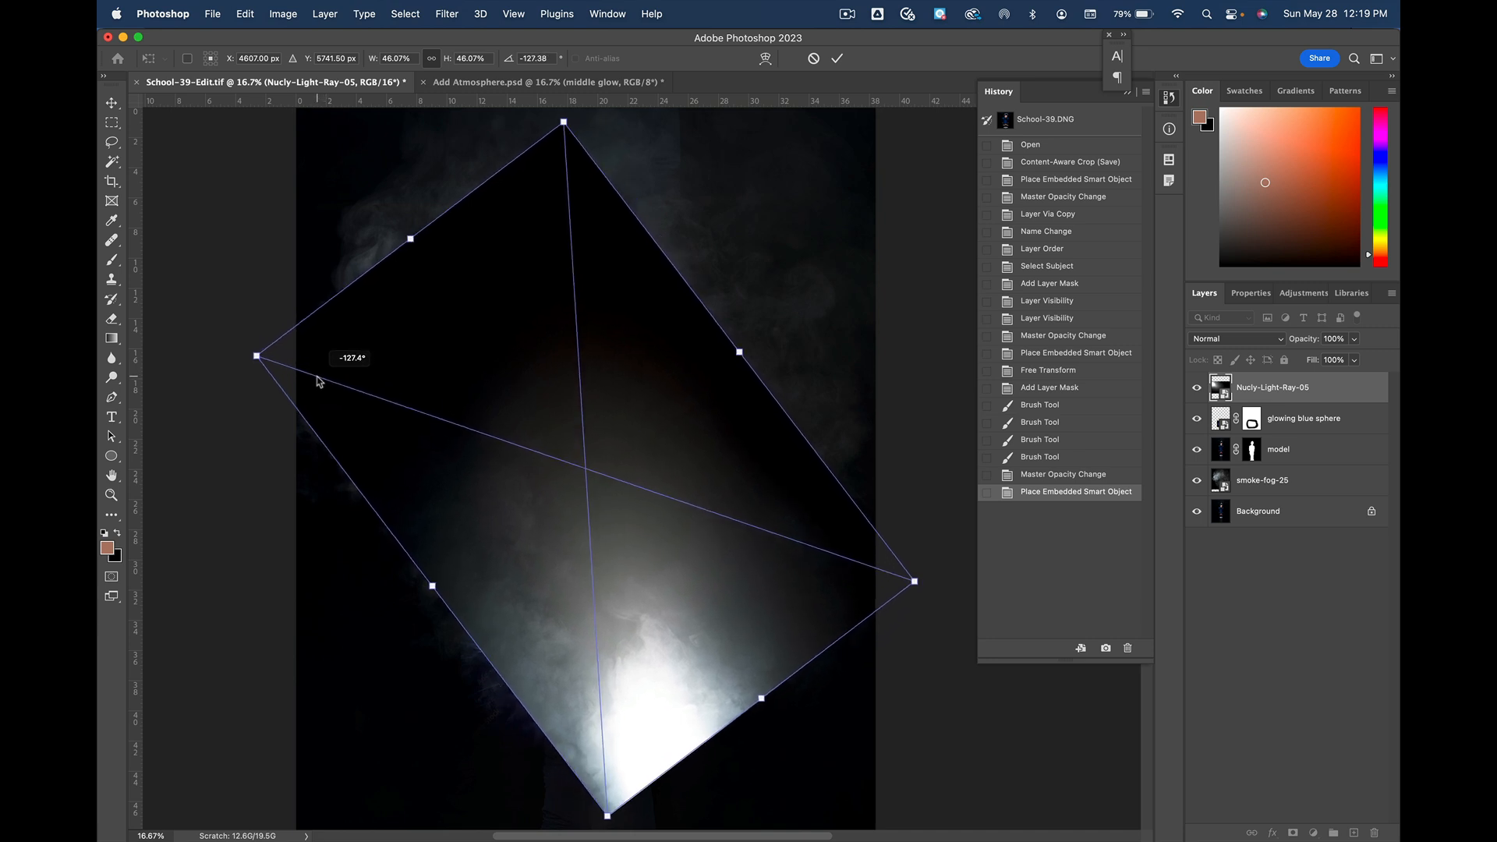
pyautogui.moveTo(318, 381); pyautogui.dragTo(318, 381)
pyautogui.click(1279, 340)
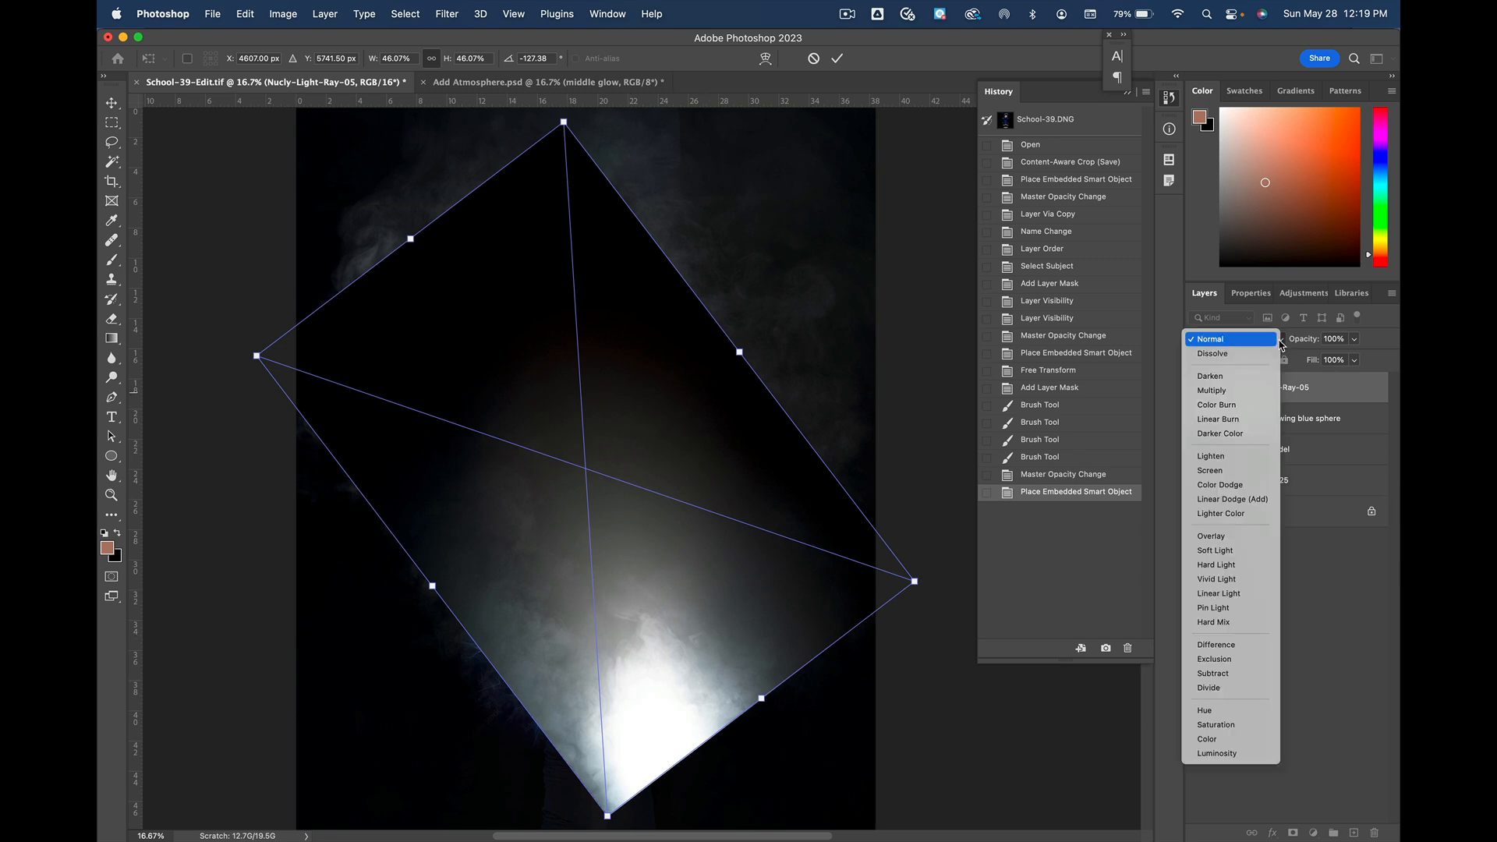
pyautogui.click(1263, 470)
# Step: Scale the light ray to about 49.25%, rotate it to about -119.1°, and position its bright source over the sphere beneath the hands
pyautogui.moveTo(721, 630); pyautogui.dragTo(681, 562)
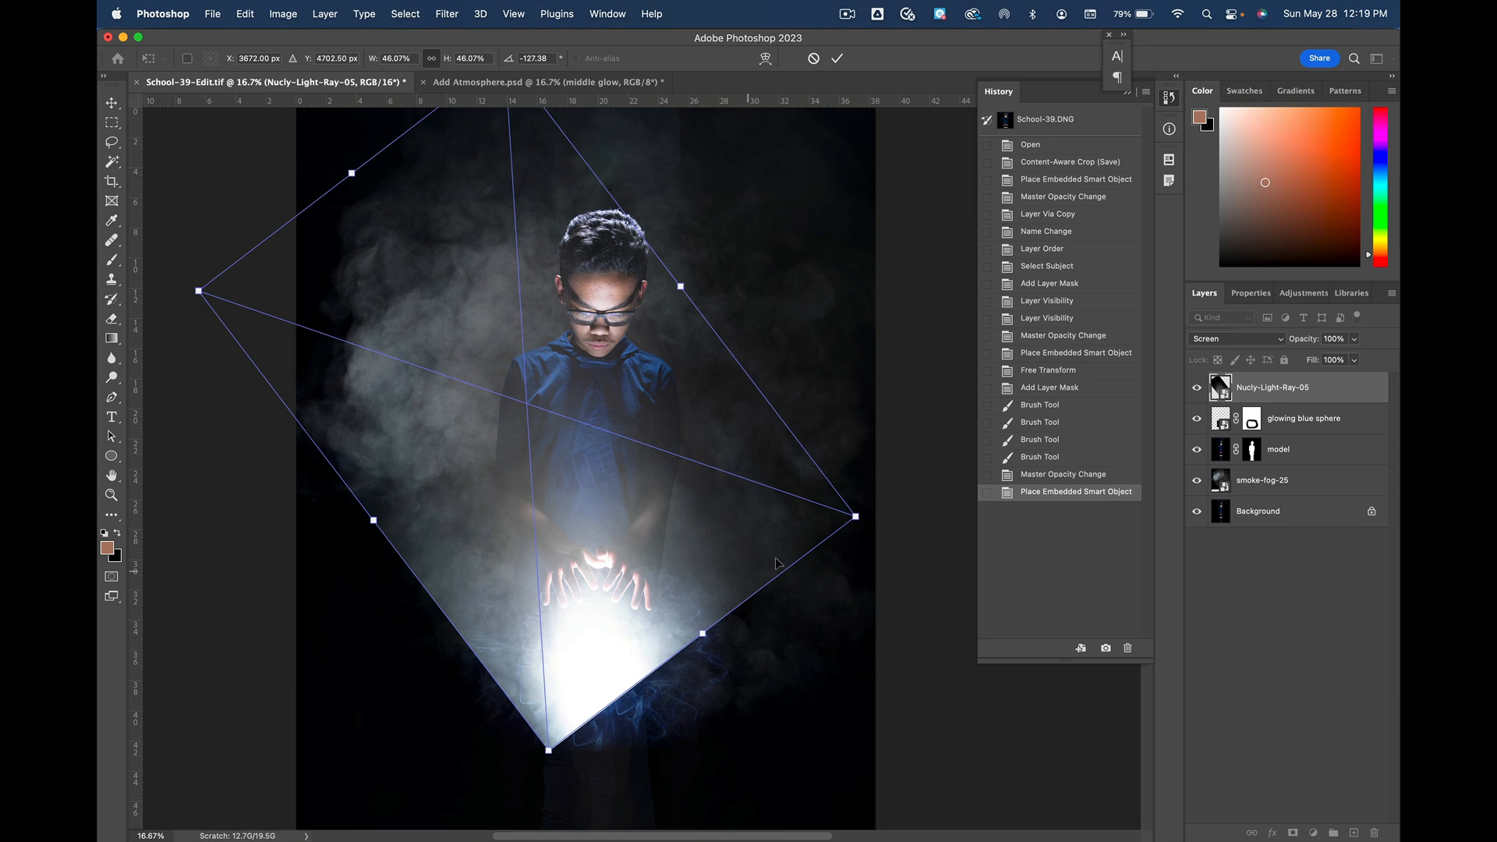
pyautogui.moveTo(855, 515); pyautogui.dragTo(904, 525)
pyautogui.moveTo(635, 599); pyautogui.dragTo(607, 577)
pyautogui.moveTo(889, 512); pyautogui.dragTo(879, 569)
pyautogui.moveTo(737, 563); pyautogui.dragTo(775, 562)
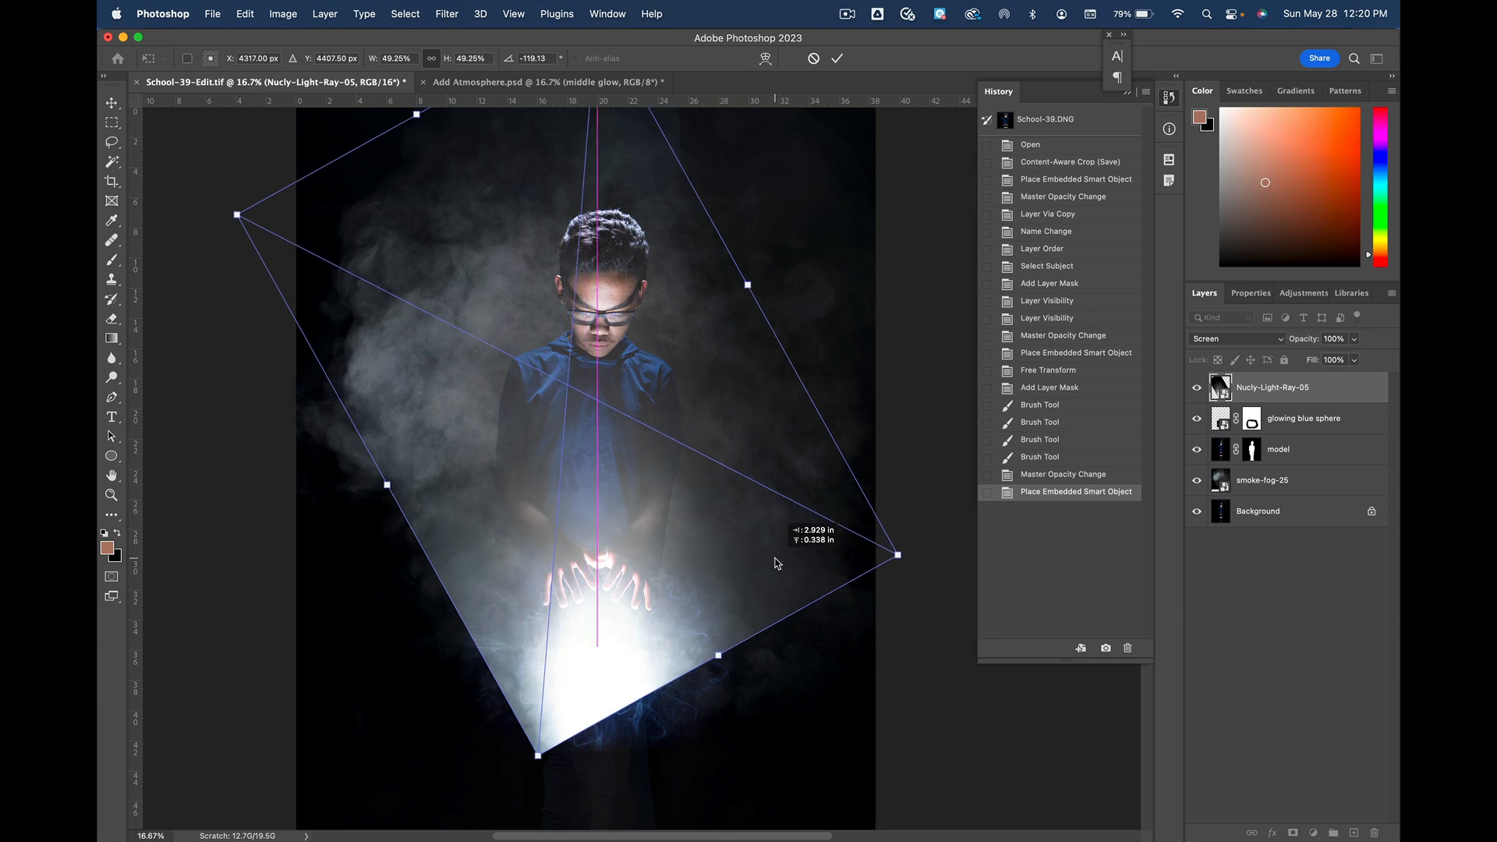
pyautogui.moveTo(776, 561); pyautogui.dragTo(775, 560)
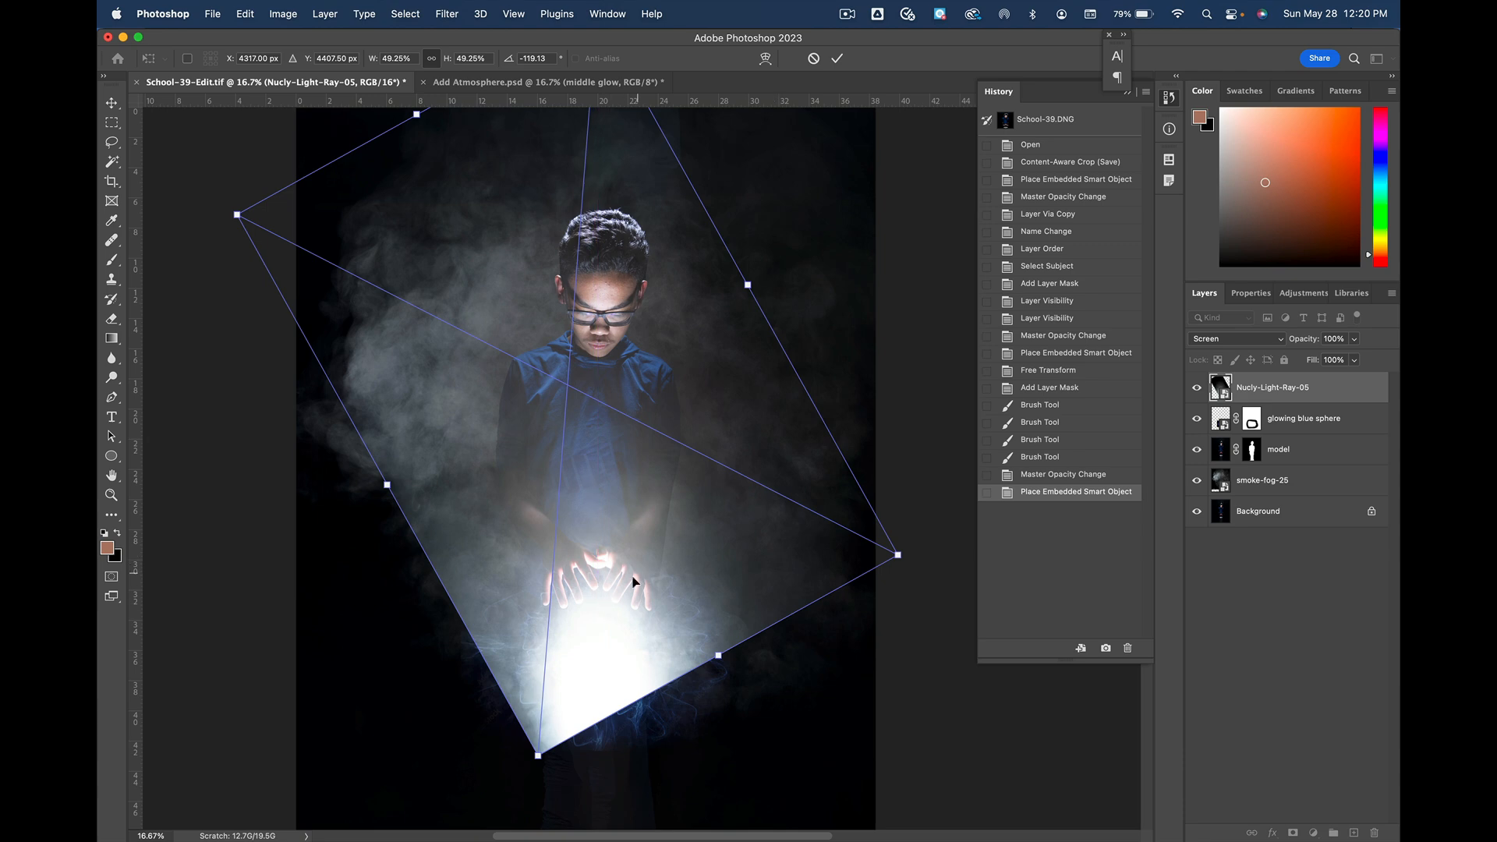
pyautogui.click(838, 60)
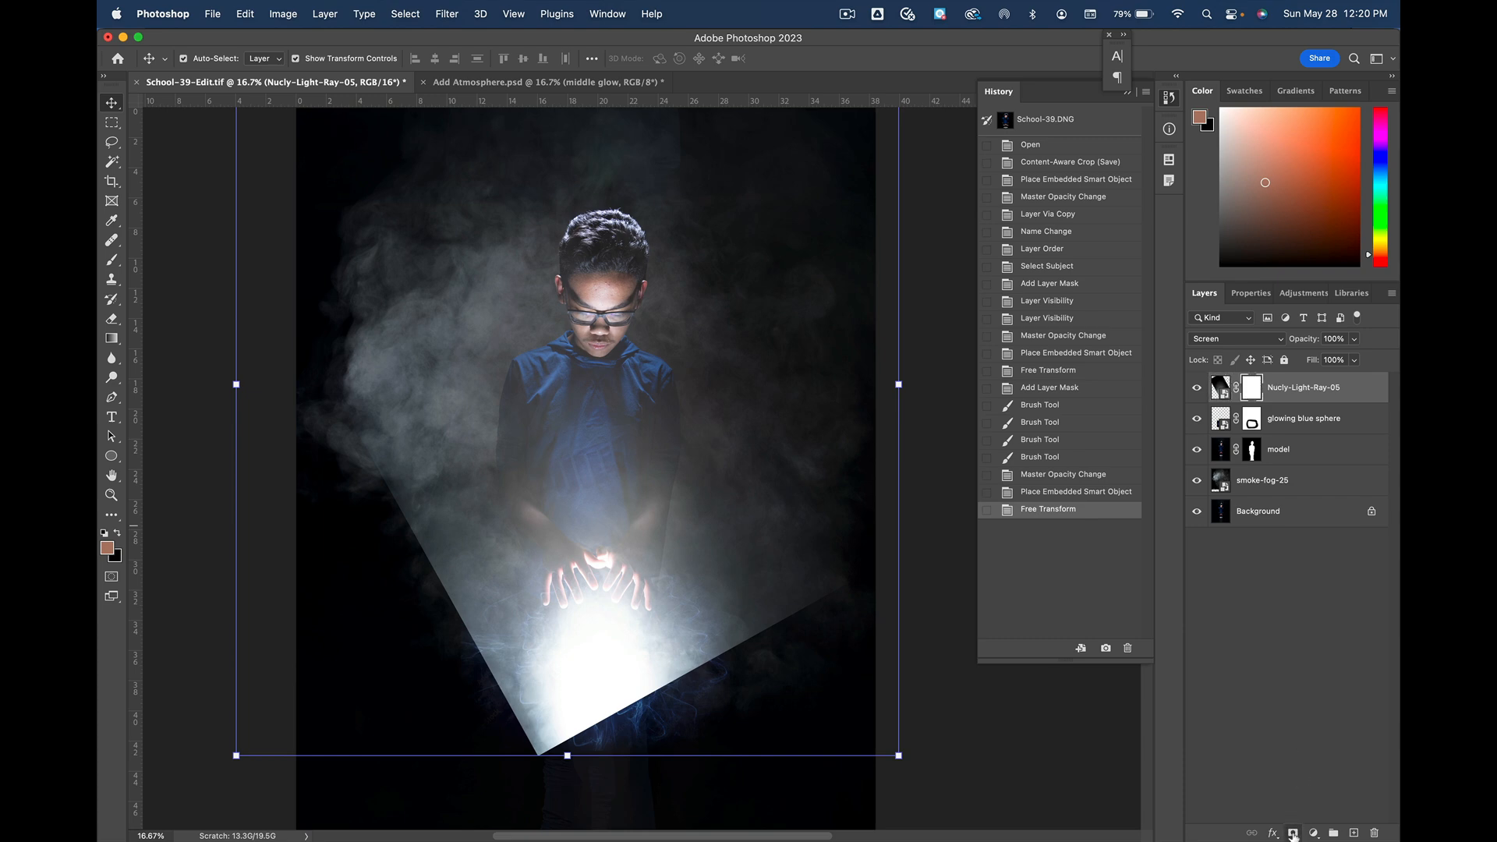
# Step: Add a mask to the light ray layer and paint black along the image's straight lower edges to hide them
pyautogui.click(1292, 833)
pyautogui.press('b')
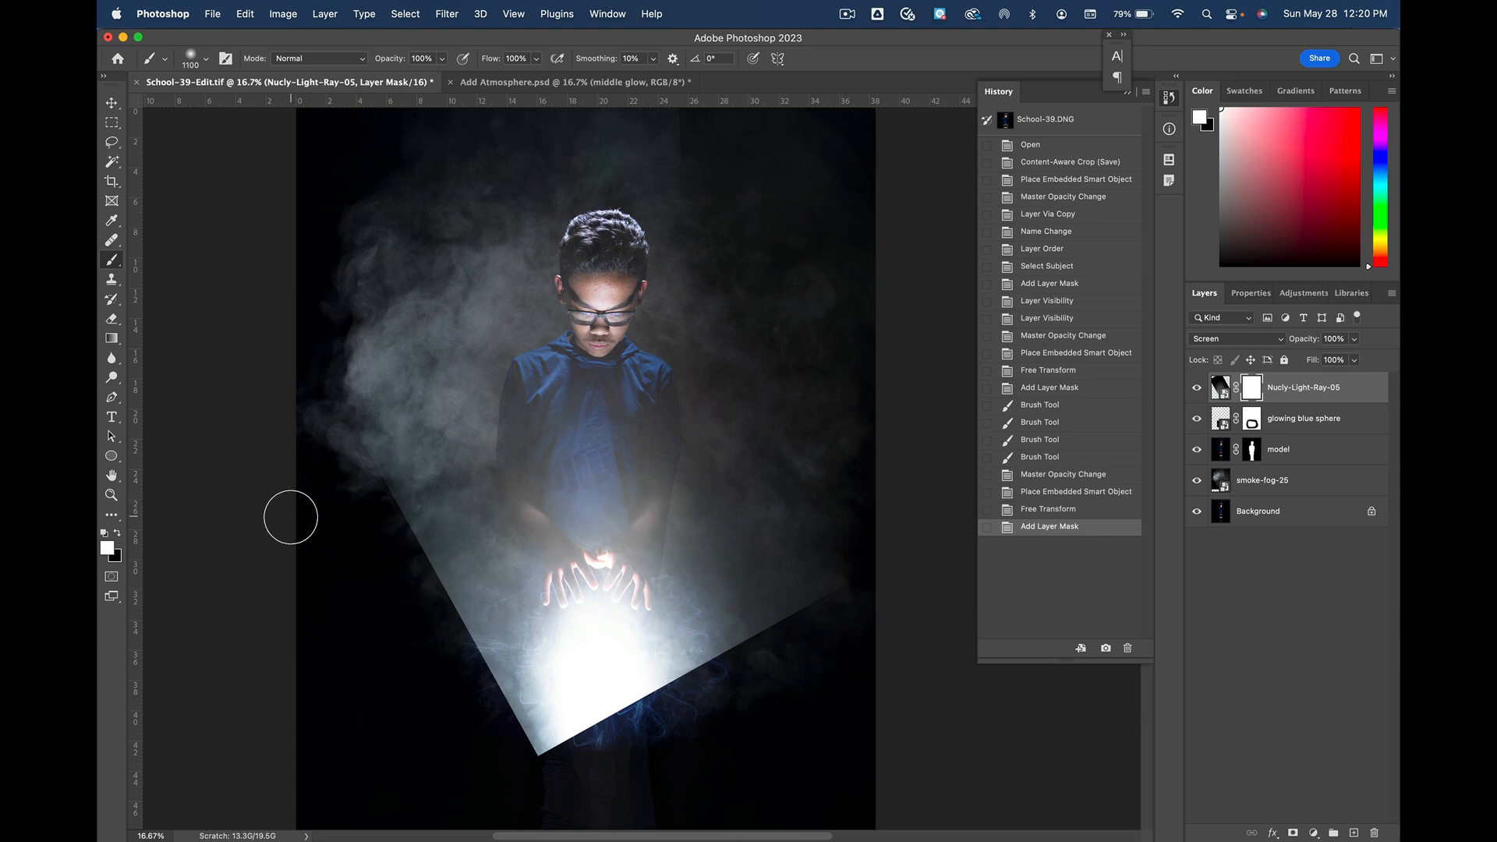
pyautogui.press('x')
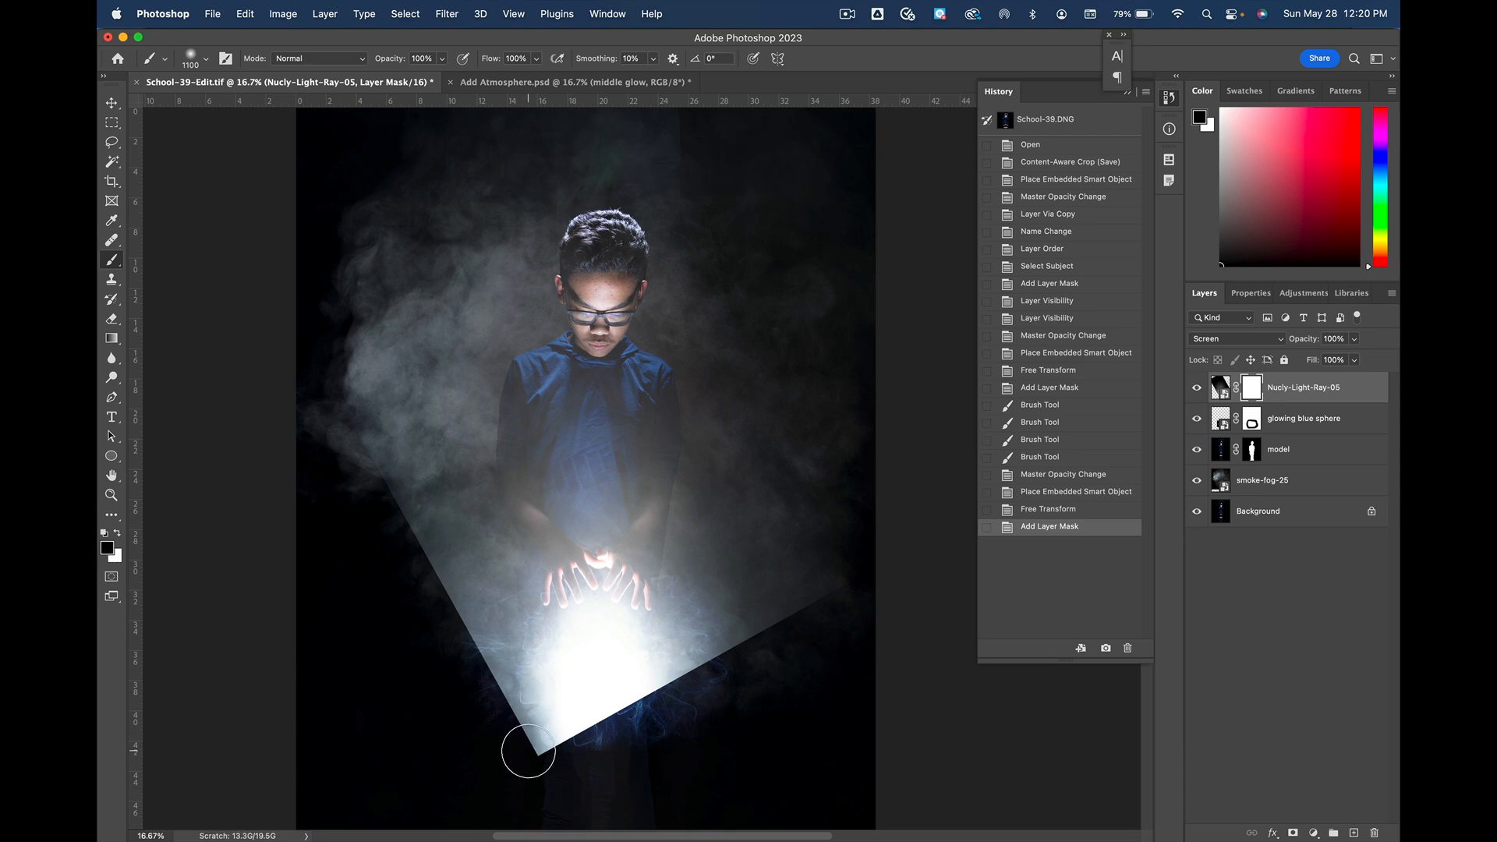
pyautogui.moveTo(532, 739)
pyautogui.mouseDown()
pyautogui.moveTo(450, 654)
pyautogui.moveTo(534, 751)
pyautogui.moveTo(726, 675)
pyautogui.moveTo(605, 722)
pyautogui.moveTo(542, 725)
pyautogui.moveTo(485, 698)
pyautogui.moveTo(518, 712)
pyautogui.moveTo(468, 663)
pyautogui.moveTo(348, 444)
pyautogui.mouseUp()
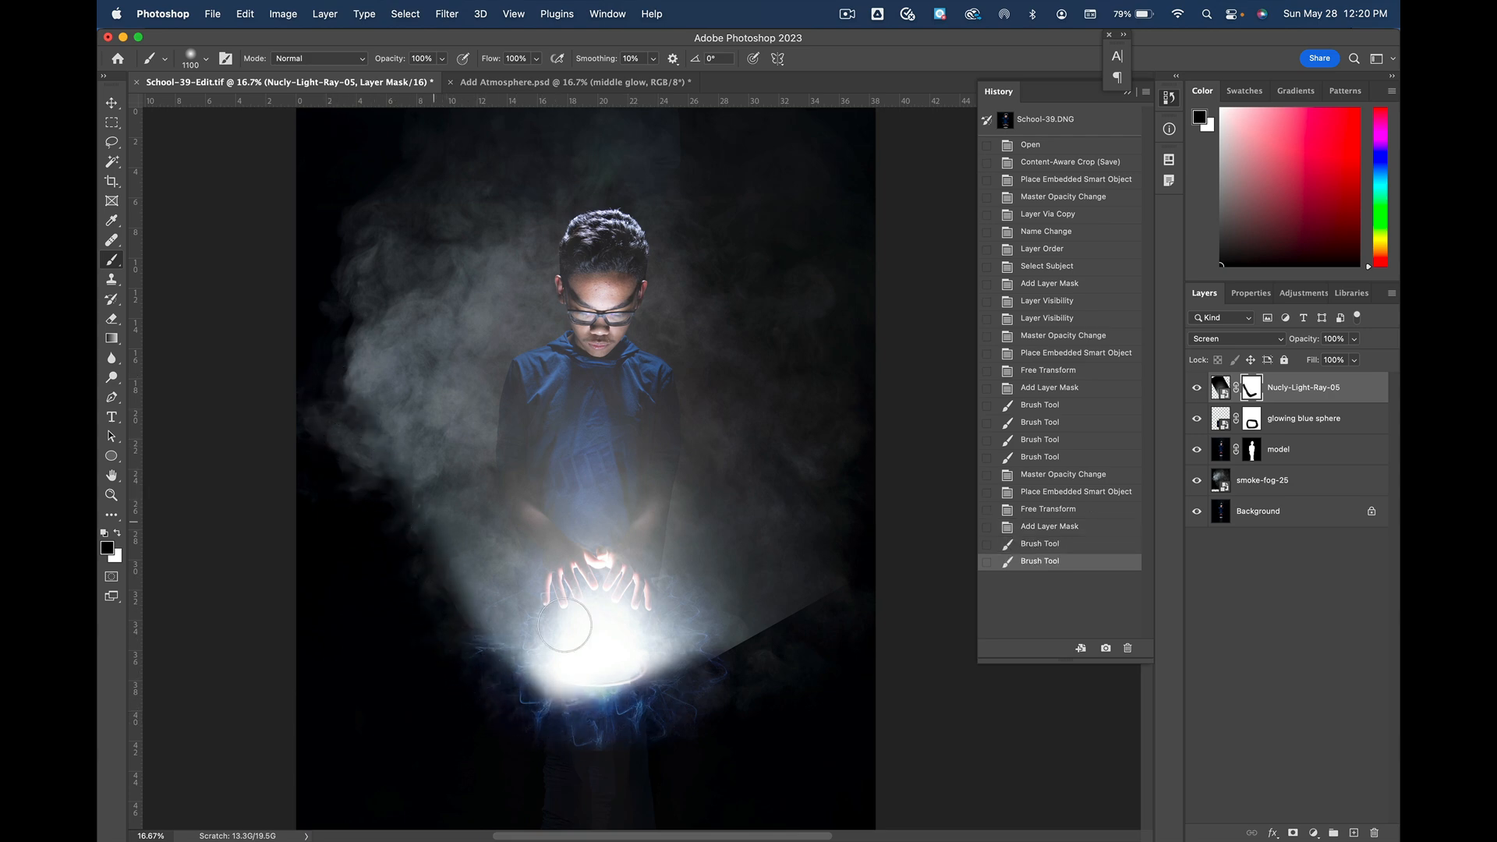
pyautogui.moveTo(722, 681)
pyautogui.mouseDown()
pyautogui.moveTo(827, 598)
pyautogui.moveTo(849, 545)
pyautogui.mouseUp()
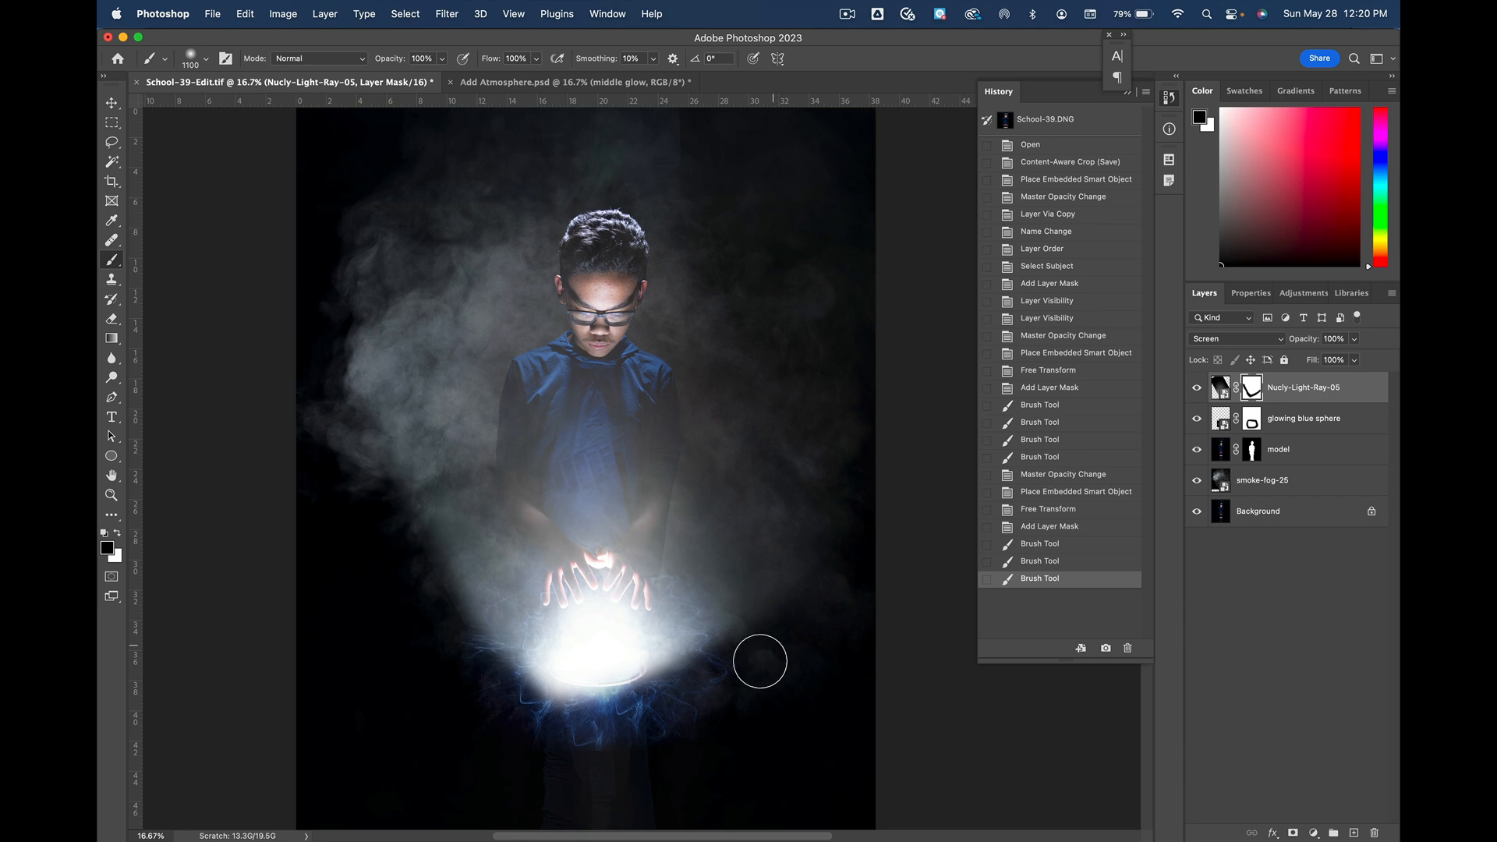
pyautogui.moveTo(740, 636); pyautogui.dragTo(810, 587)
pyautogui.moveTo(732, 665)
pyautogui.mouseDown()
pyautogui.moveTo(567, 719)
pyautogui.moveTo(520, 711)
pyautogui.moveTo(449, 660)
pyautogui.moveTo(559, 719)
pyautogui.moveTo(612, 720)
pyautogui.moveTo(694, 688)
pyautogui.moveTo(641, 714)
pyautogui.moveTo(558, 721)
pyautogui.moveTo(471, 670)
pyautogui.moveTo(436, 614)
pyautogui.moveTo(528, 708)
pyautogui.mouseUp()
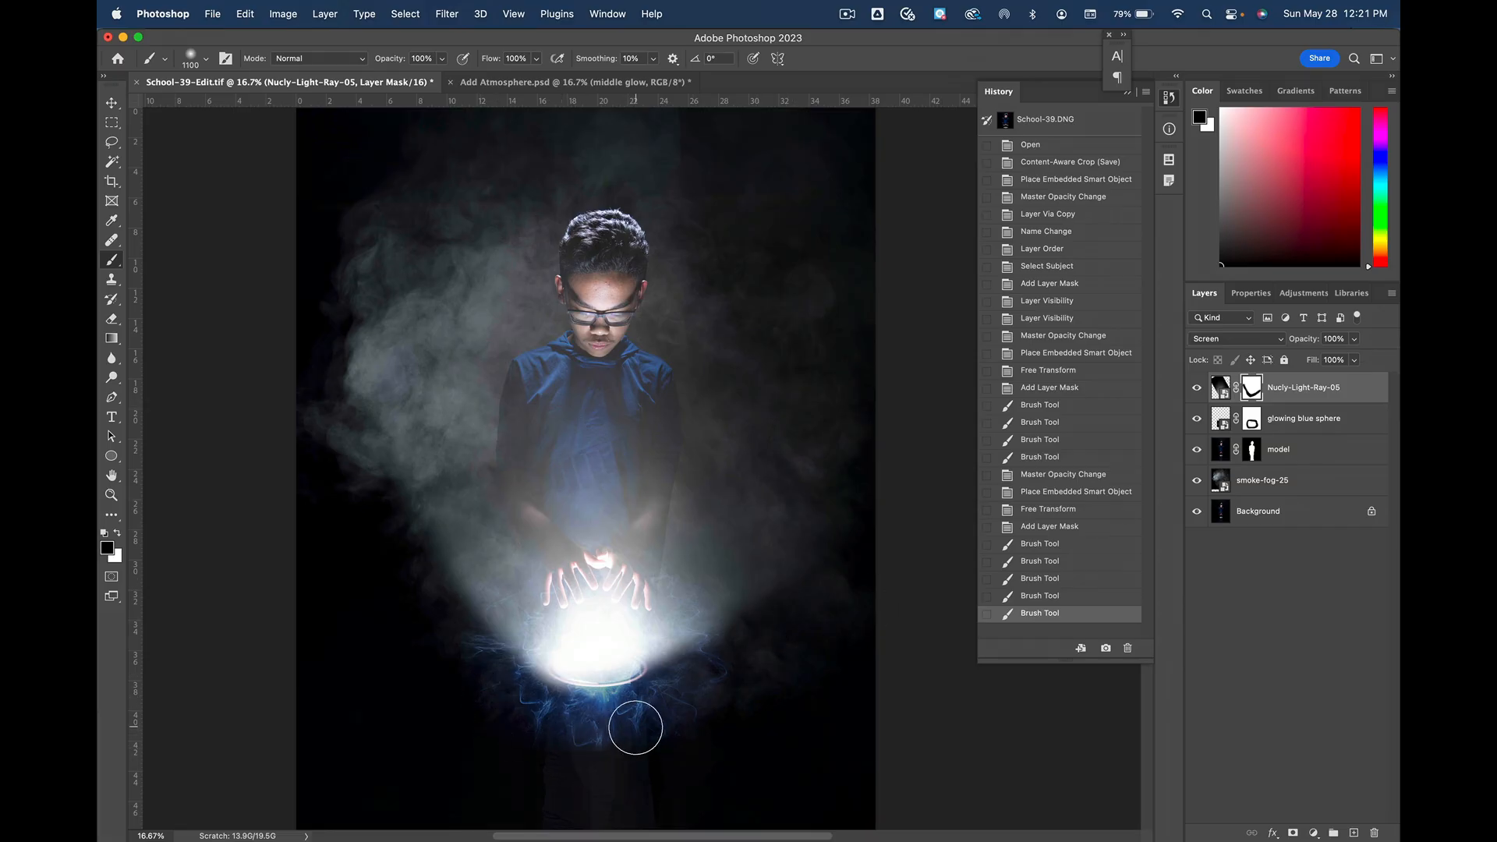
pyautogui.moveTo(835, 512)
pyautogui.mouseDown()
pyautogui.moveTo(822, 577)
pyautogui.moveTo(847, 483)
pyautogui.moveTo(716, 686)
pyautogui.mouseUp()
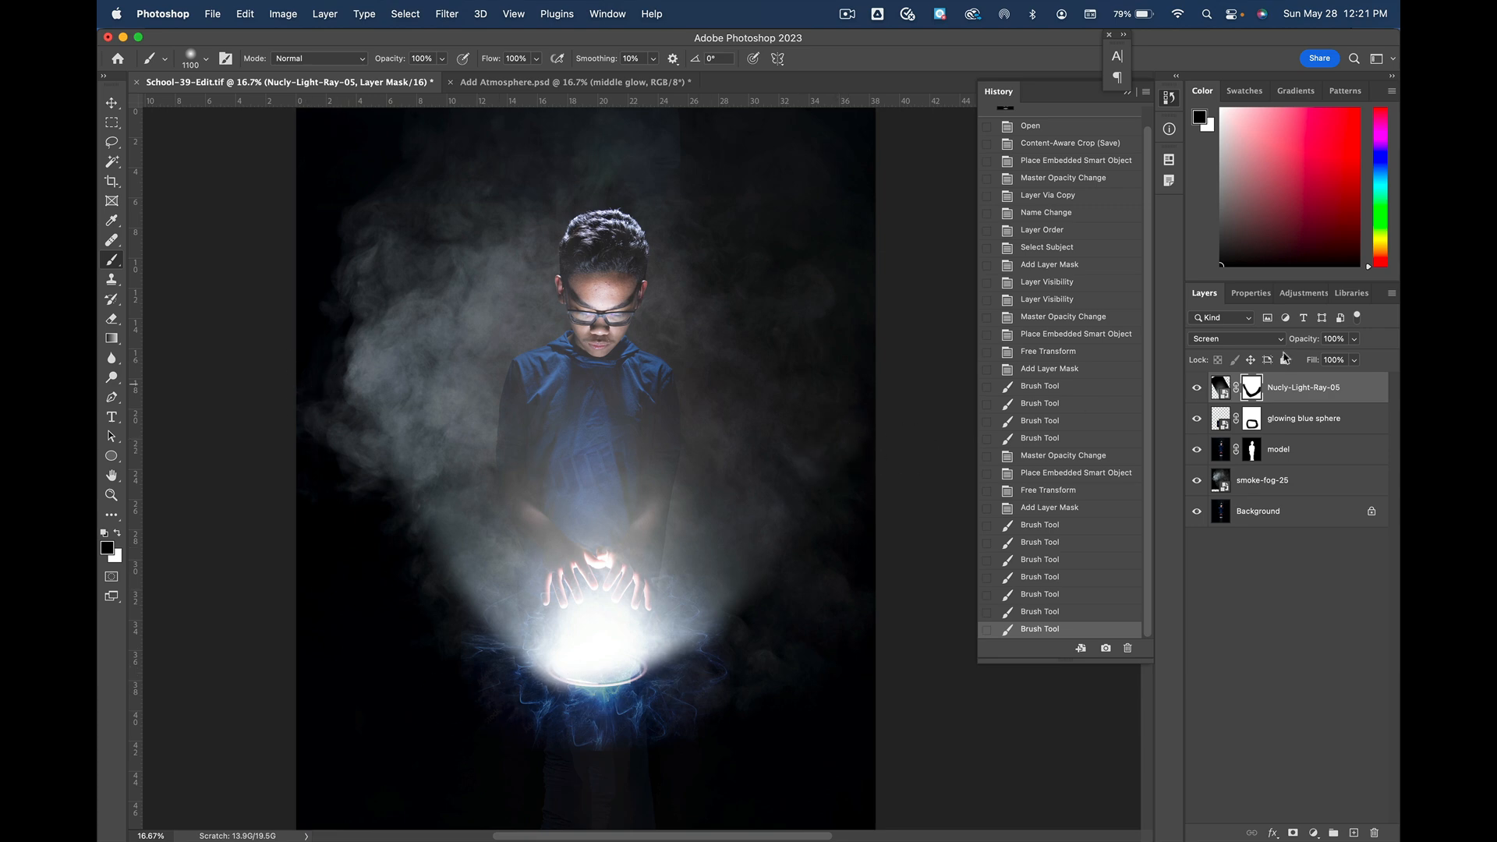
# Step: Select the light ray layer's image instead of its mask and lower the layer opacity to 58%
pyautogui.click(1218, 392)
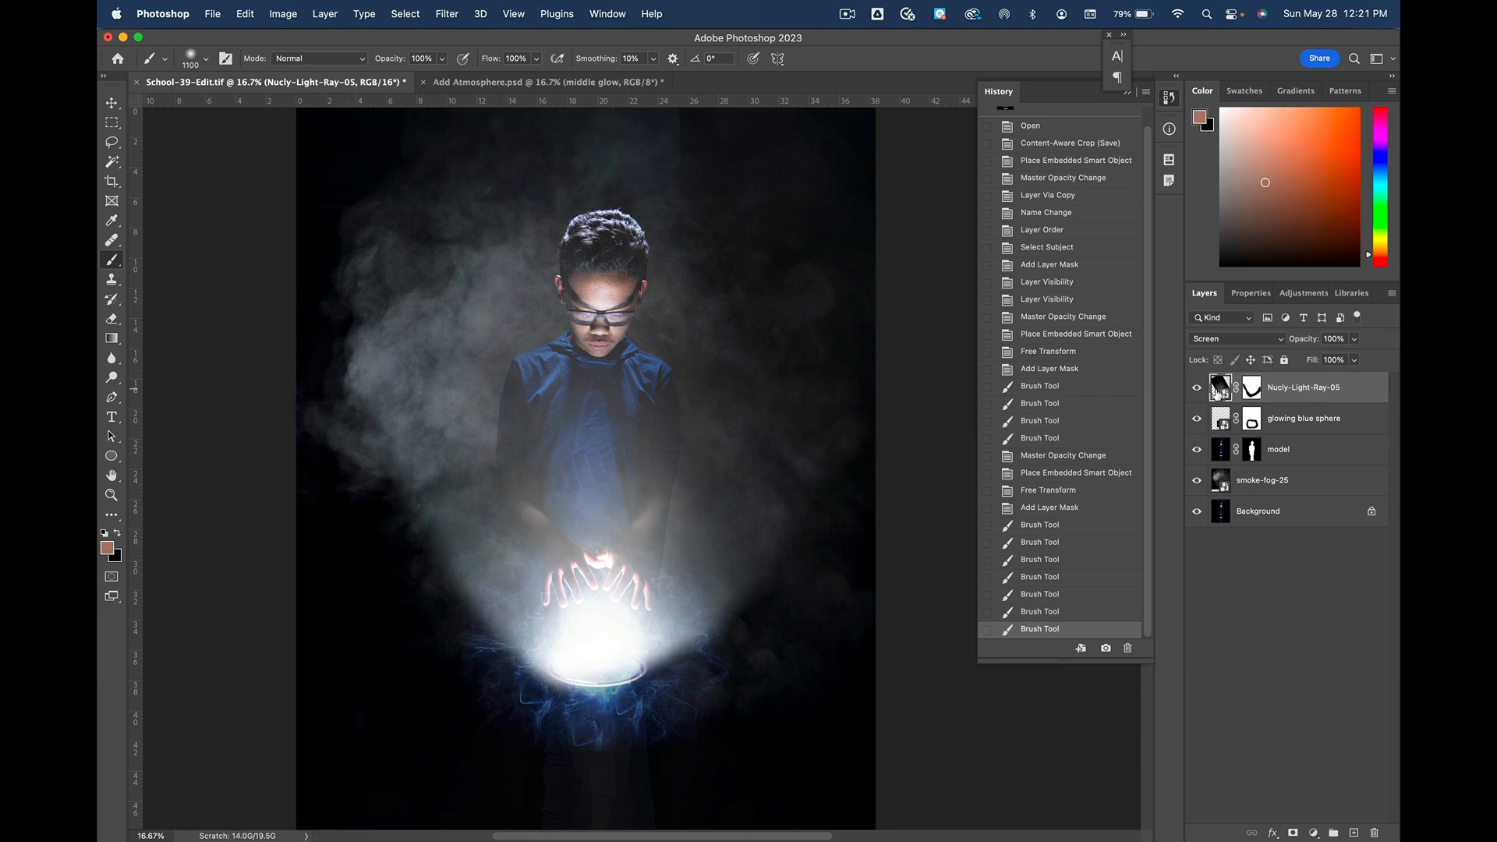
pyautogui.click(1254, 393)
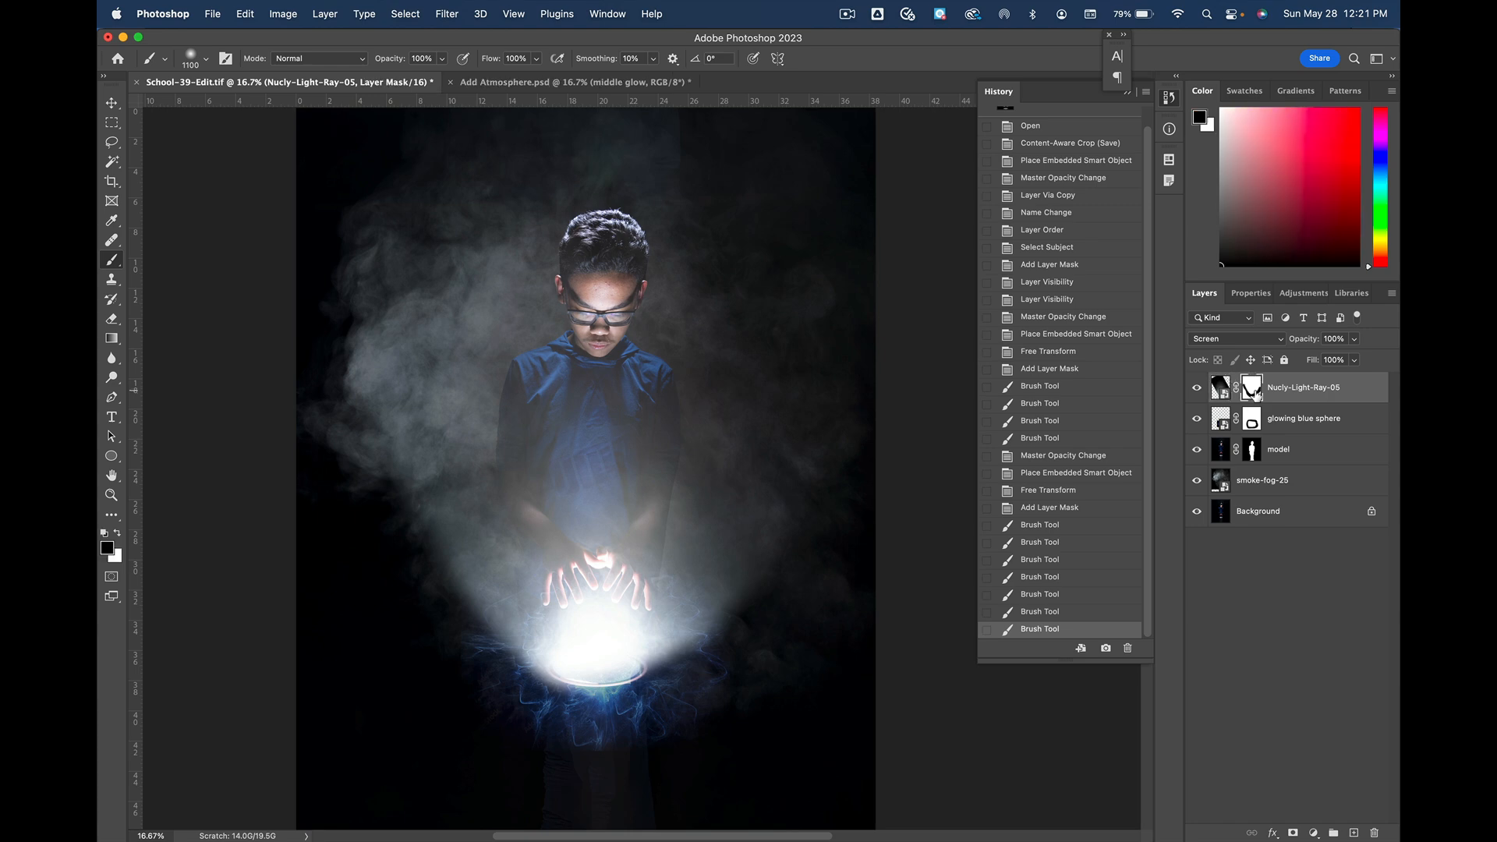
pyautogui.click(1218, 392)
pyautogui.click(1355, 340)
pyautogui.moveTo(1355, 361)
pyautogui.mouseDown()
pyautogui.moveTo(1290, 356)
pyautogui.moveTo(1326, 360)
pyautogui.mouseUp()
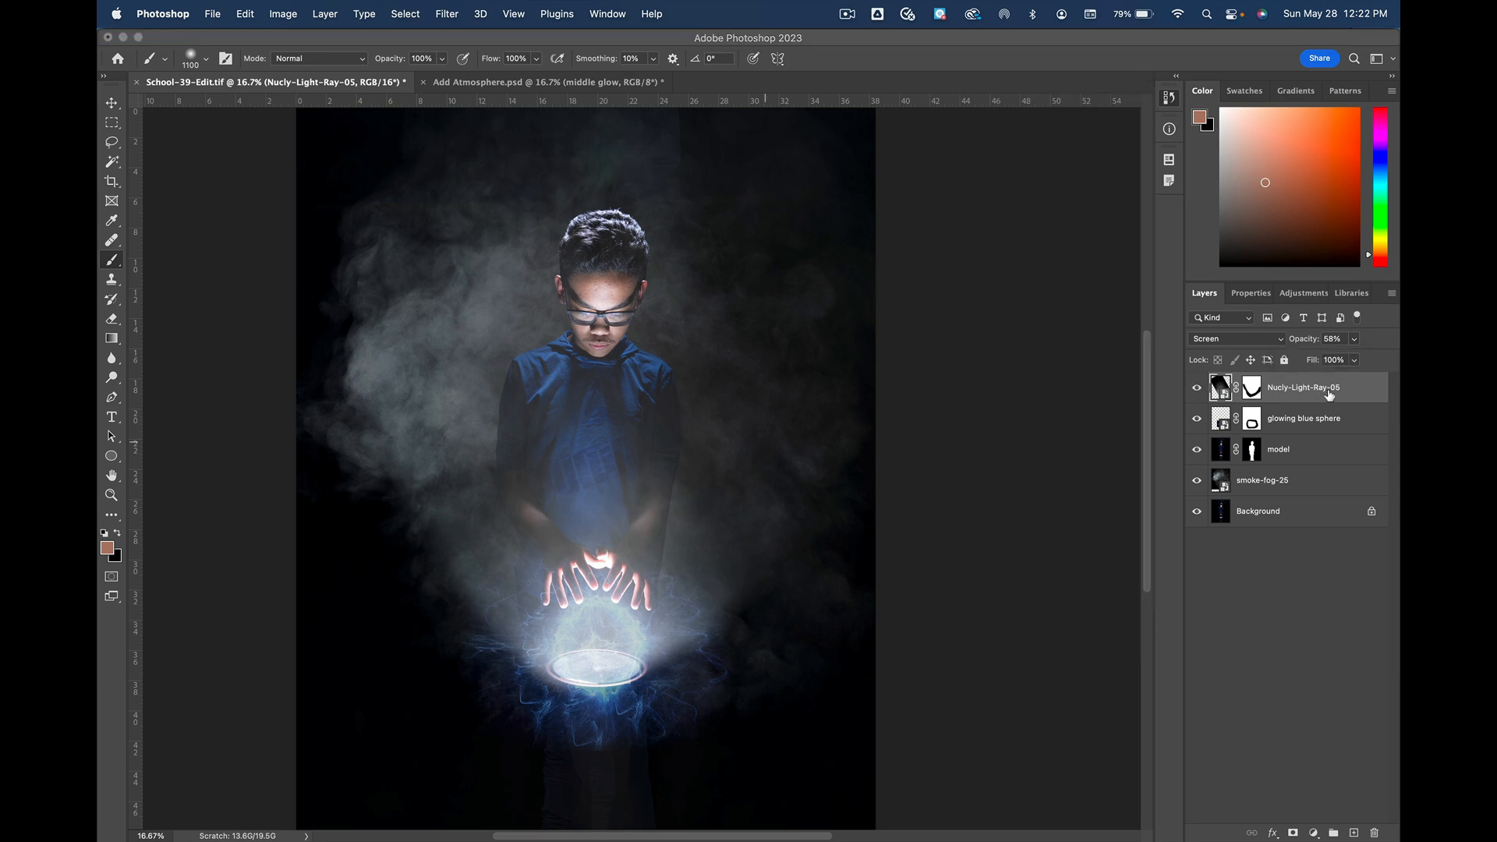
# Step: Toggle the Nucly-Light-Ray-05 layer off and on several times to compare the portrait with and without the light
pyautogui.click(1196, 390)
pyautogui.click(1196, 389)
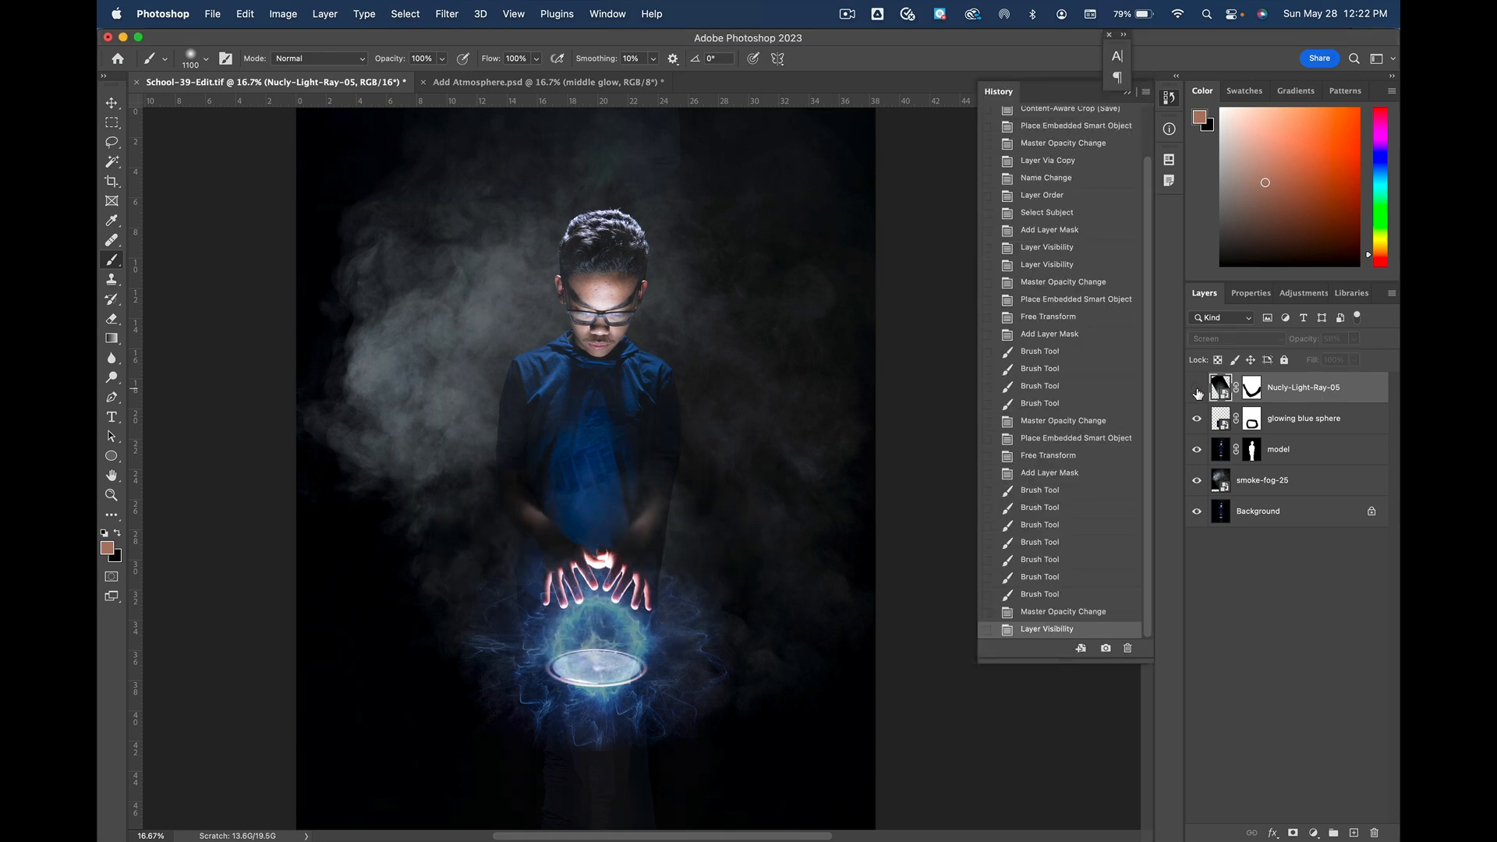
pyautogui.click(1196, 391)
pyautogui.click(1198, 392)
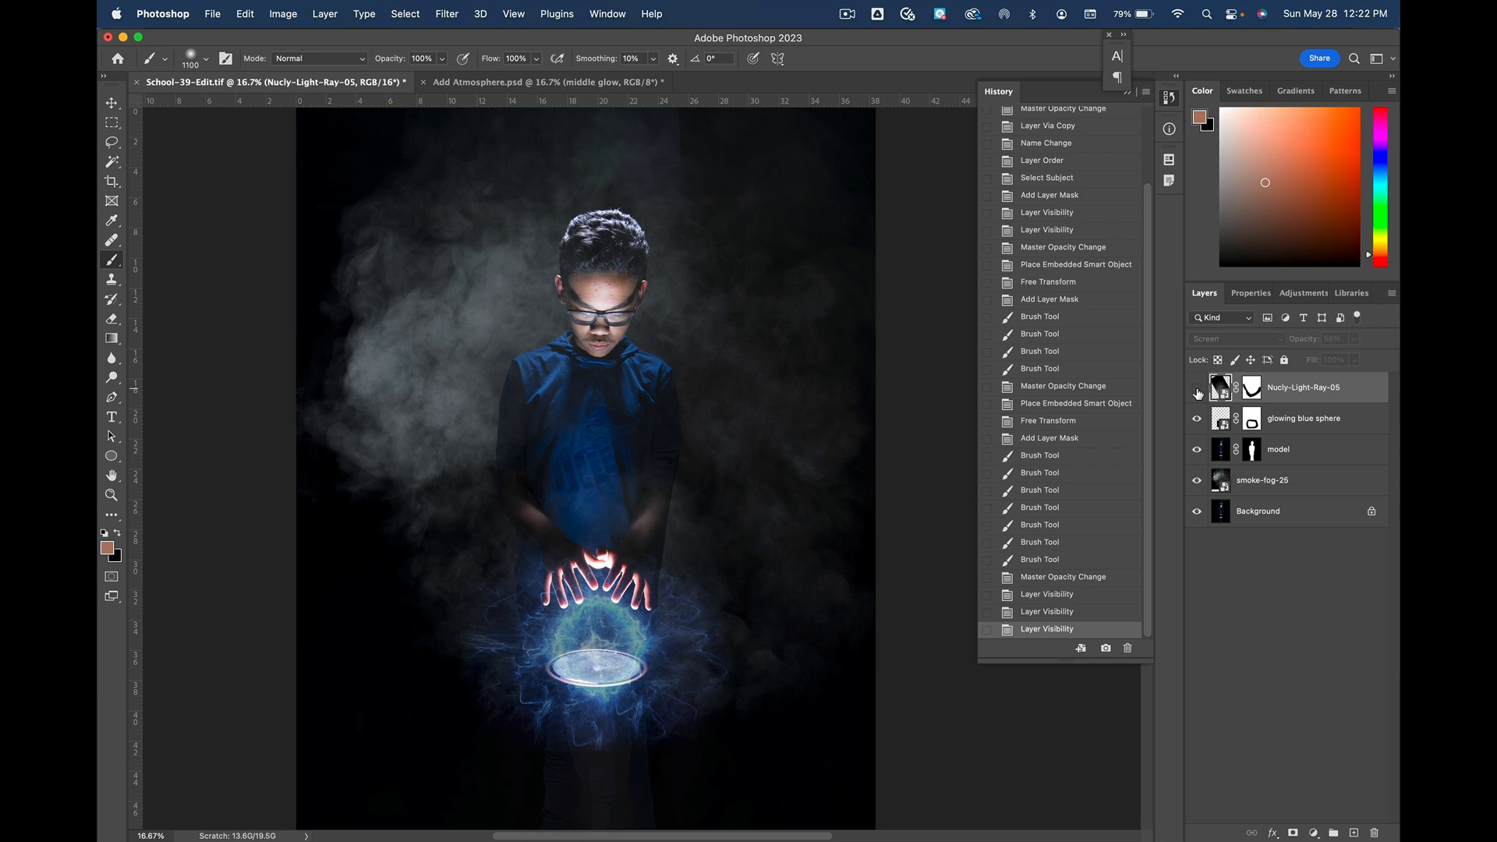
pyautogui.click(1198, 392)
pyautogui.click(1197, 392)
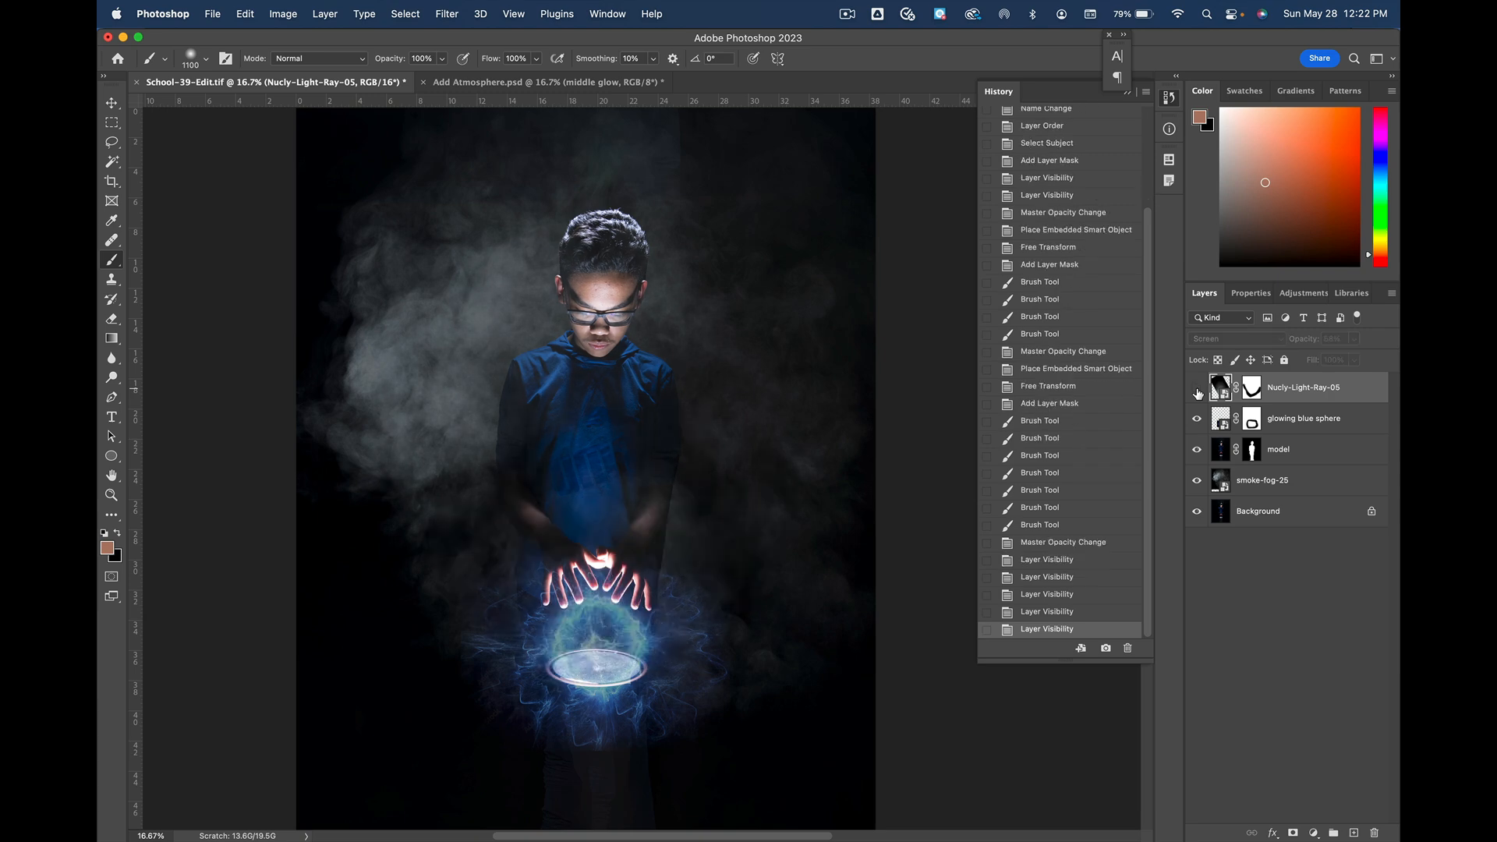
pyautogui.click(1198, 391)
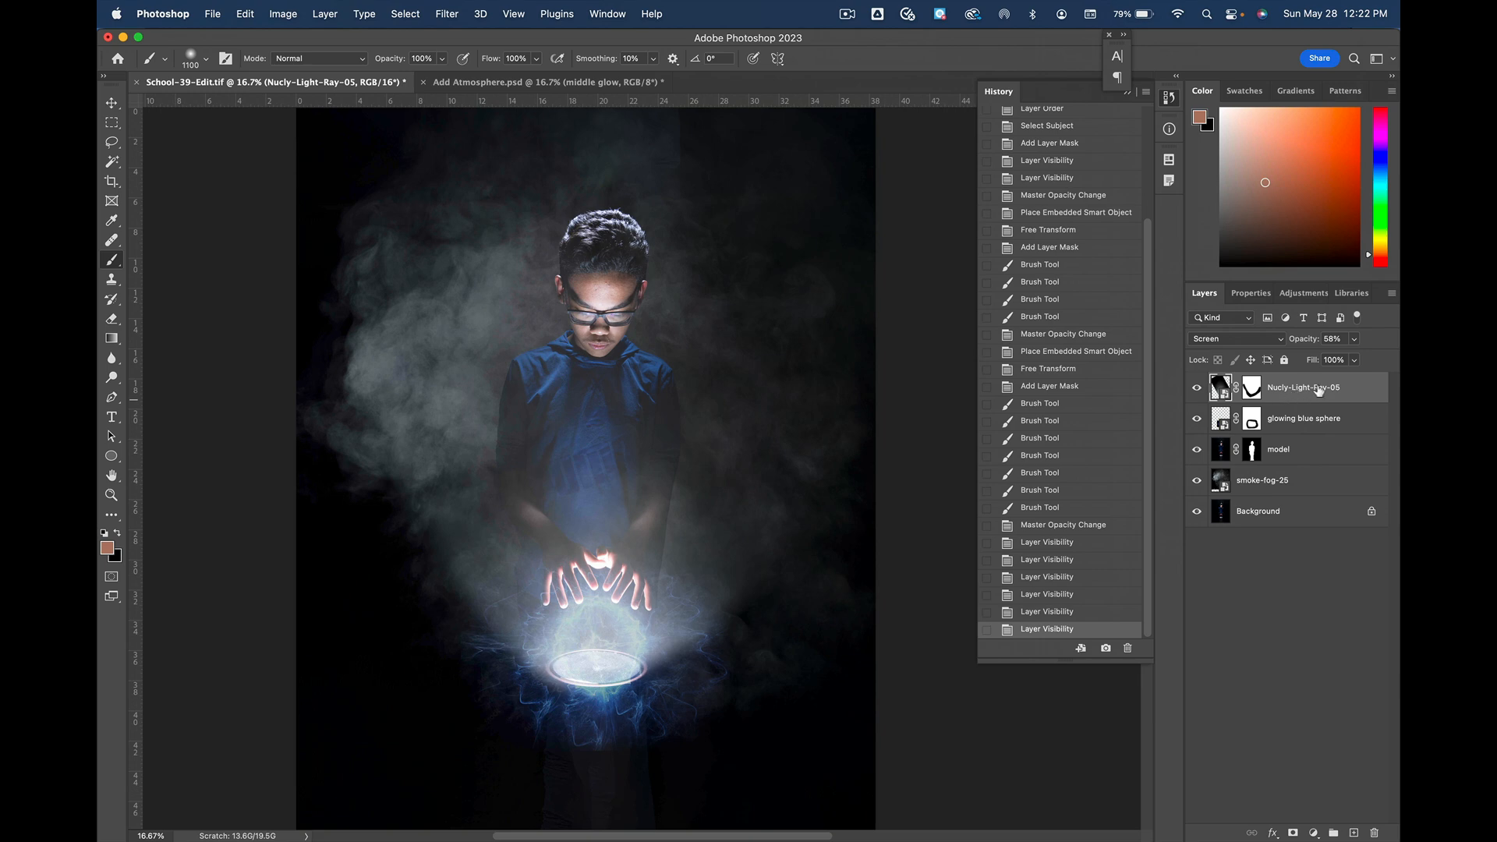
# Step: Rename the Nucly-Light-Ray-05 layer to "light from sphere"
pyautogui.doubleClick(1312, 389)
pyautogui.press('BackSpace')
pyautogui.write('light from sphere')
pyautogui.press('Return')
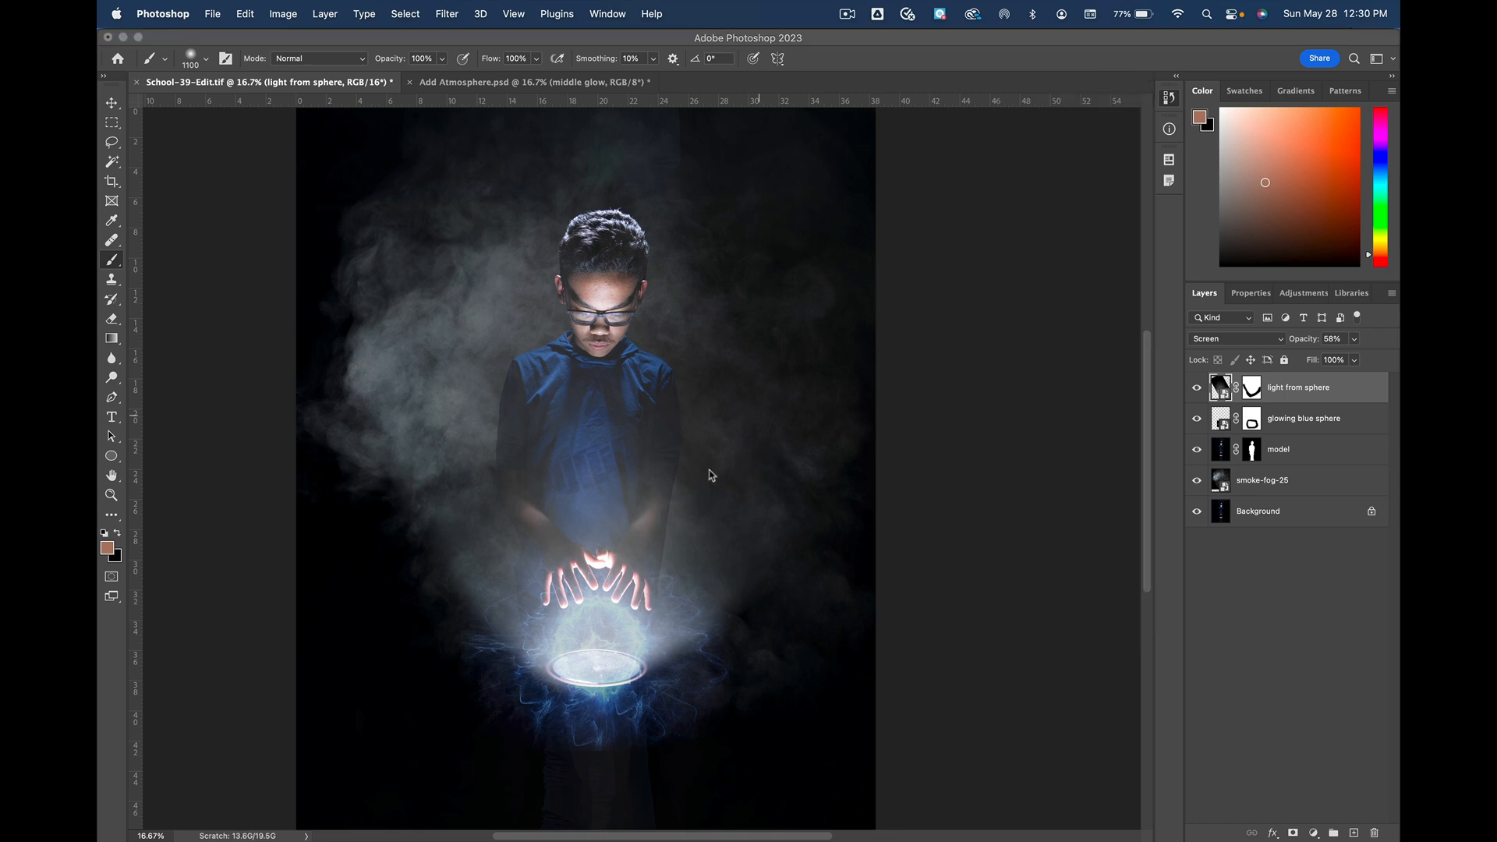
# Step: Switch to Google Drive in Chrome, open the Nucly - God Rays folder and select Nucly-God-Ray-02.jpg
pyautogui.press('super+Tab')
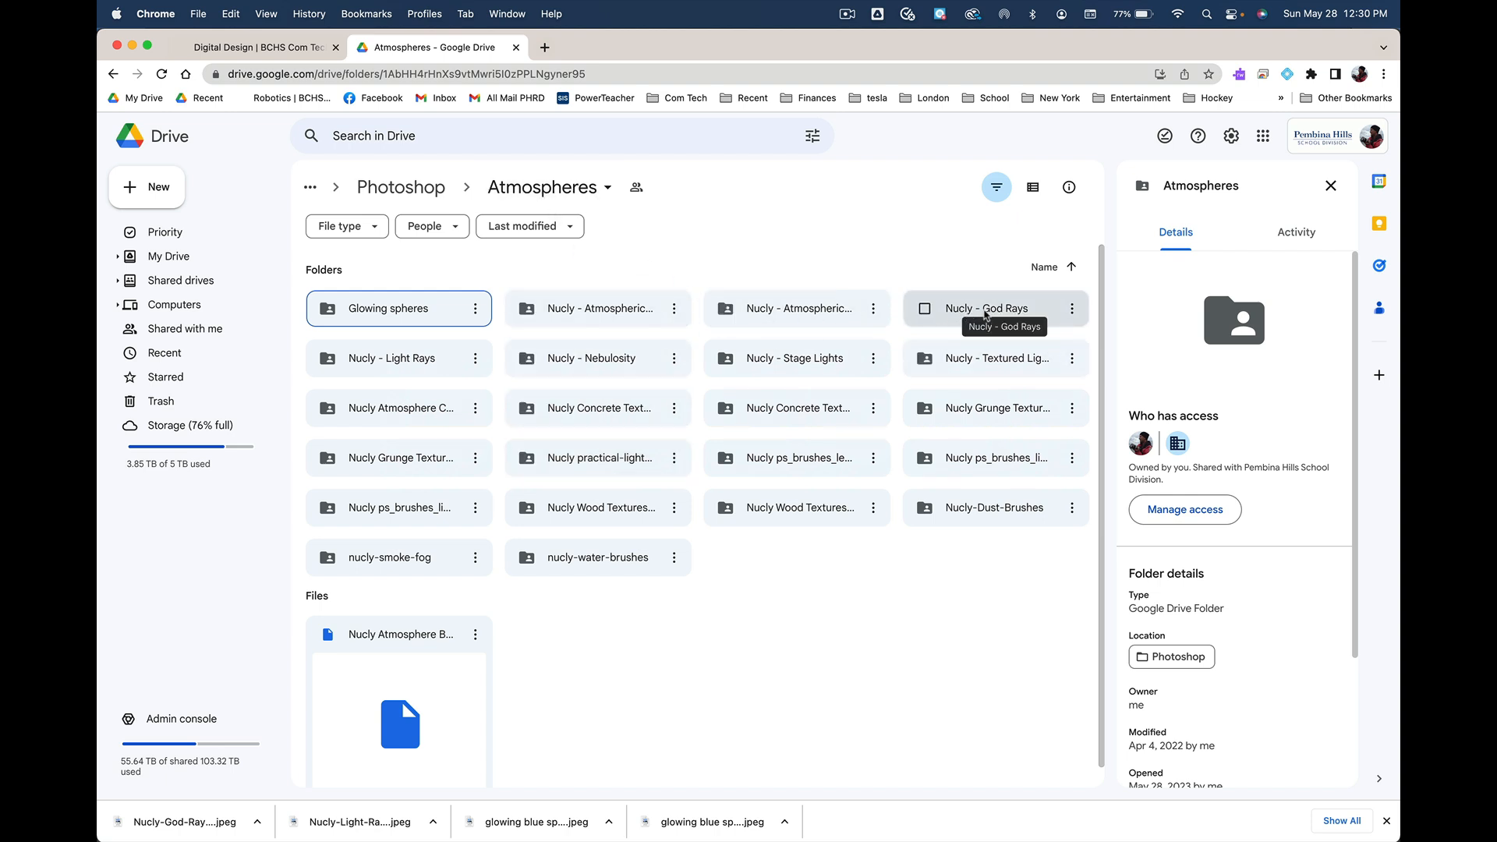
pyautogui.click(1011, 310)
pyautogui.doubleClick(1011, 310)
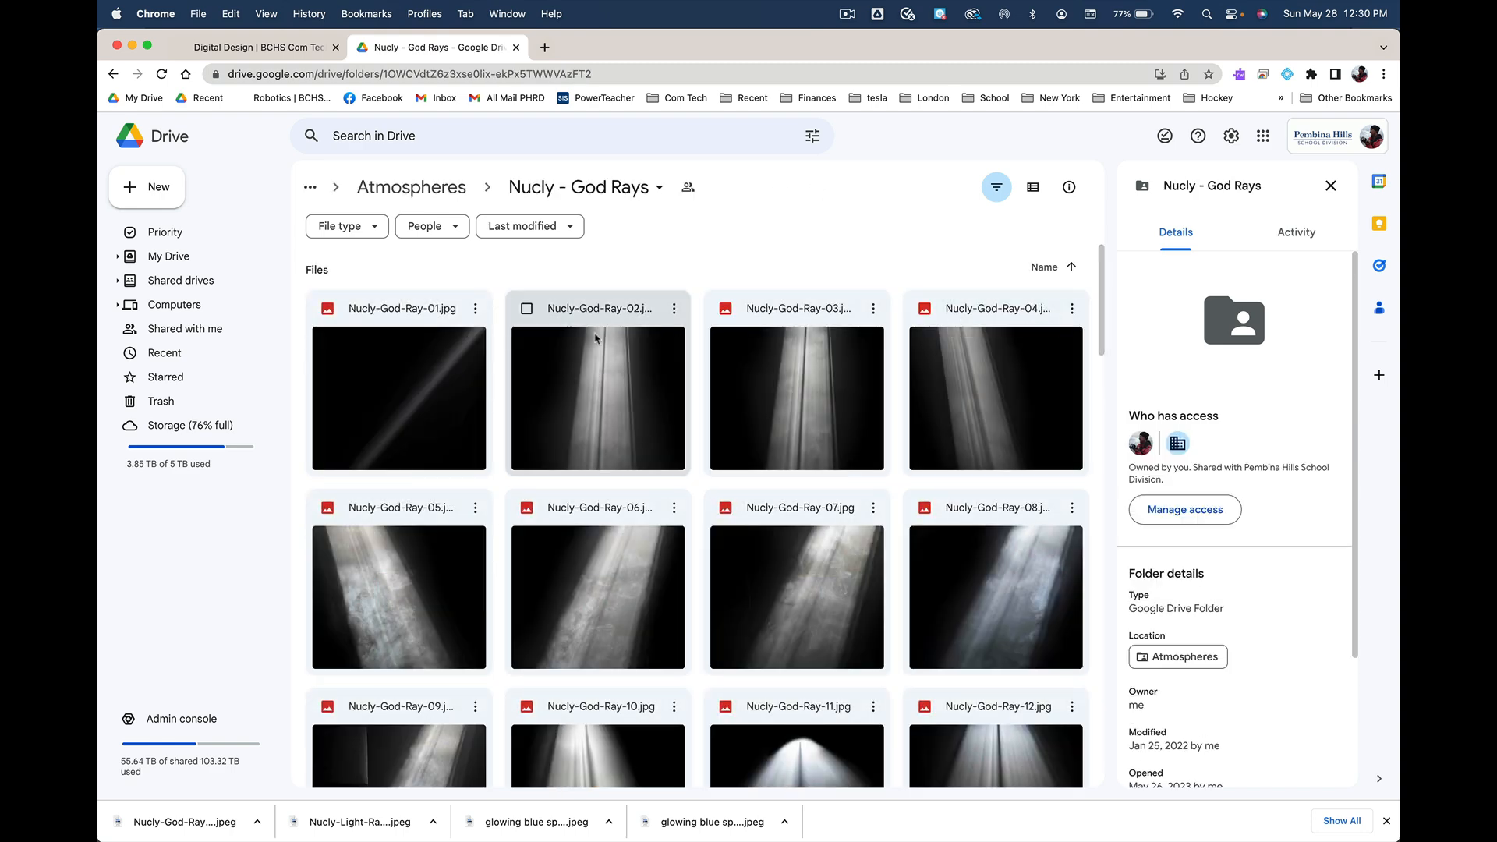
pyautogui.click(674, 312)
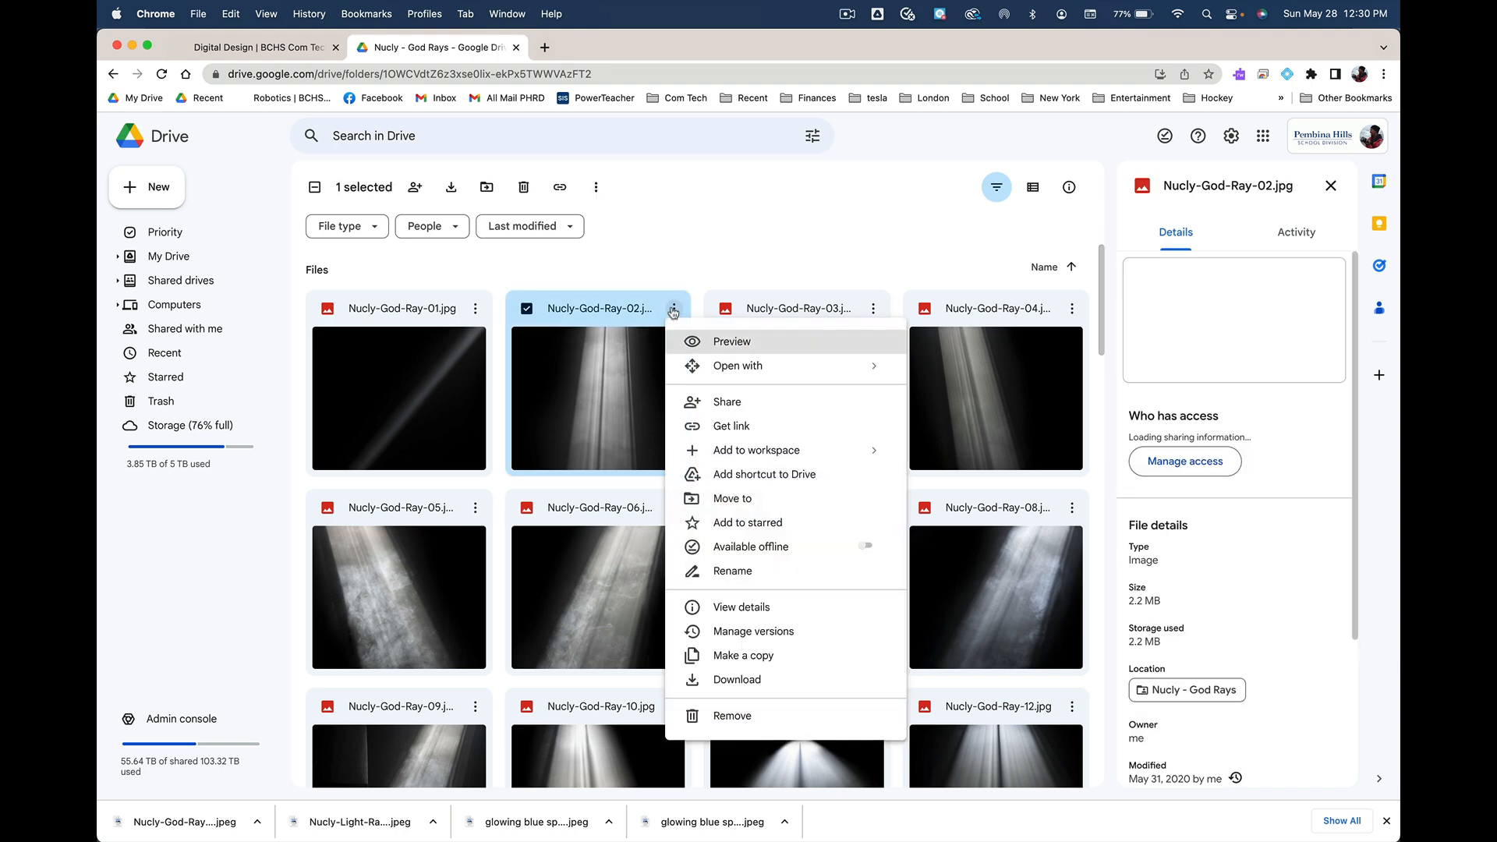
pyautogui.click(615, 356)
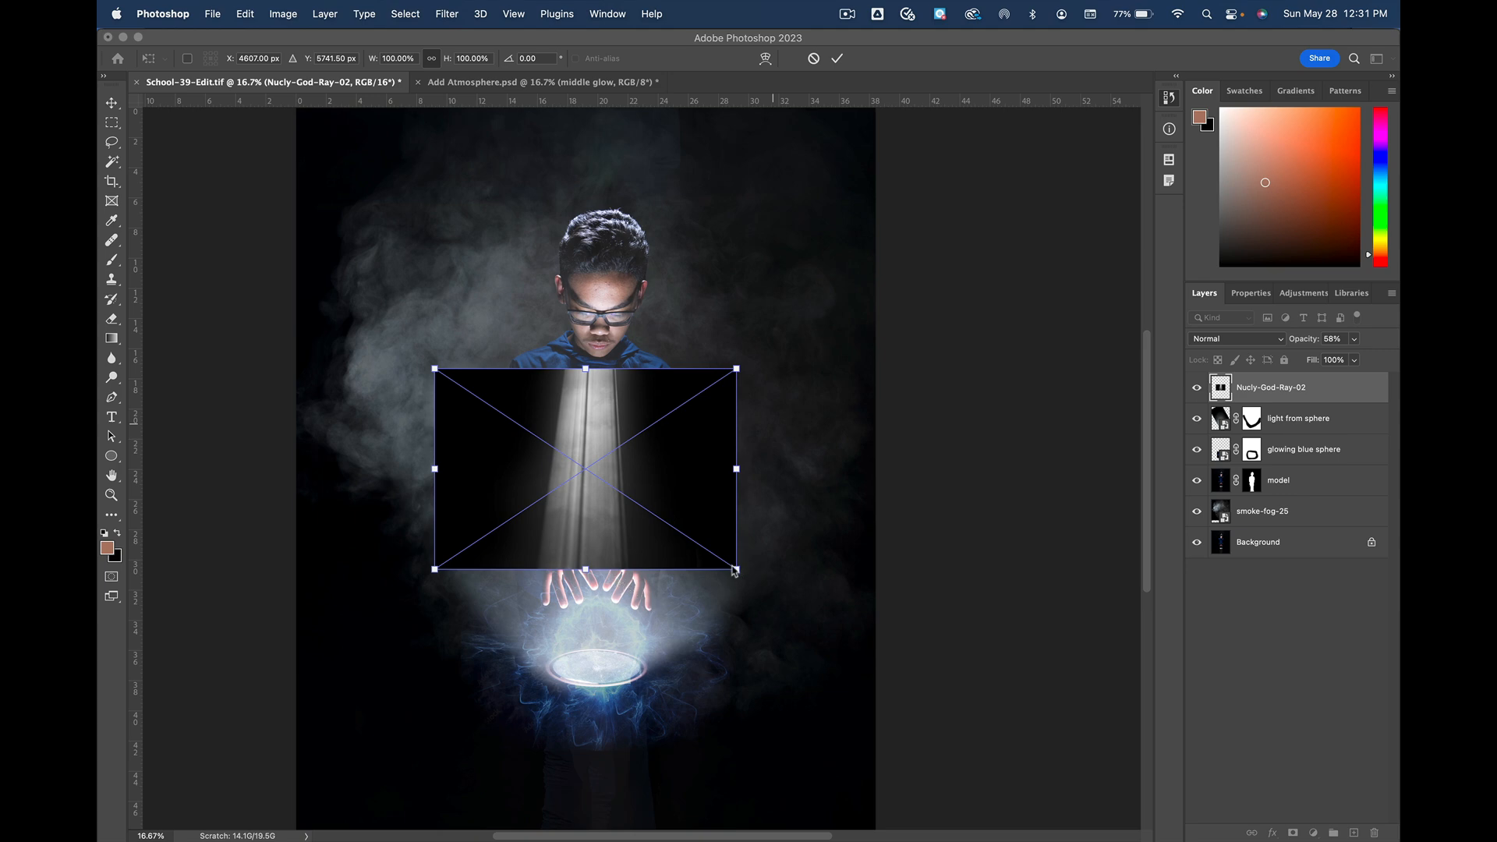
# Step: Rotate the placed Nucly-God-Ray-02 image to about -168.19°, move it beside the model's torso and set its blend mode to Screen
pyautogui.click(710, 518)
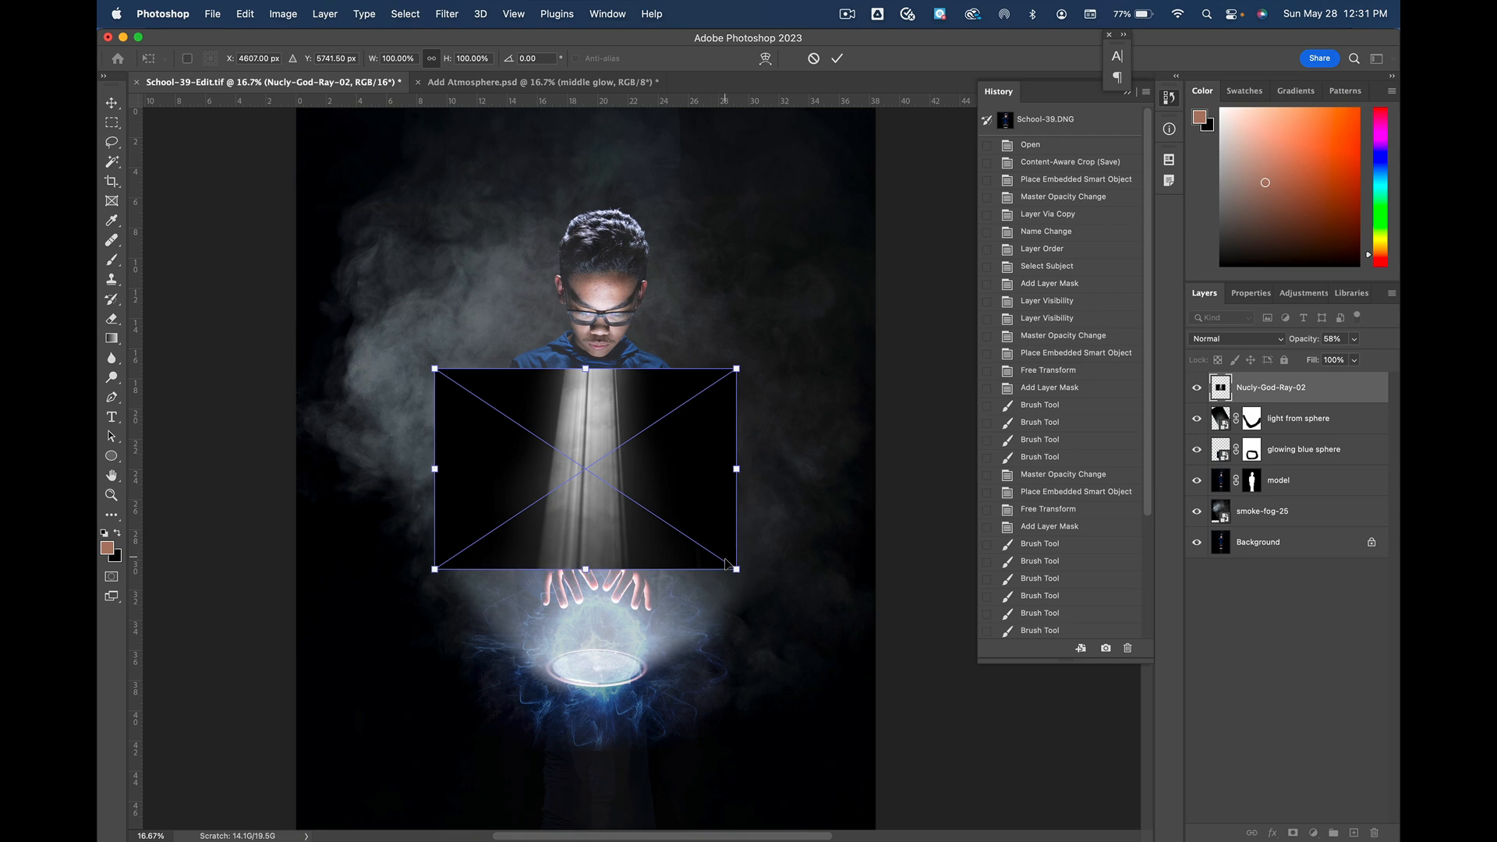
pyautogui.moveTo(746, 577); pyautogui.dragTo(419, 301)
pyautogui.moveTo(650, 486); pyautogui.dragTo(740, 487)
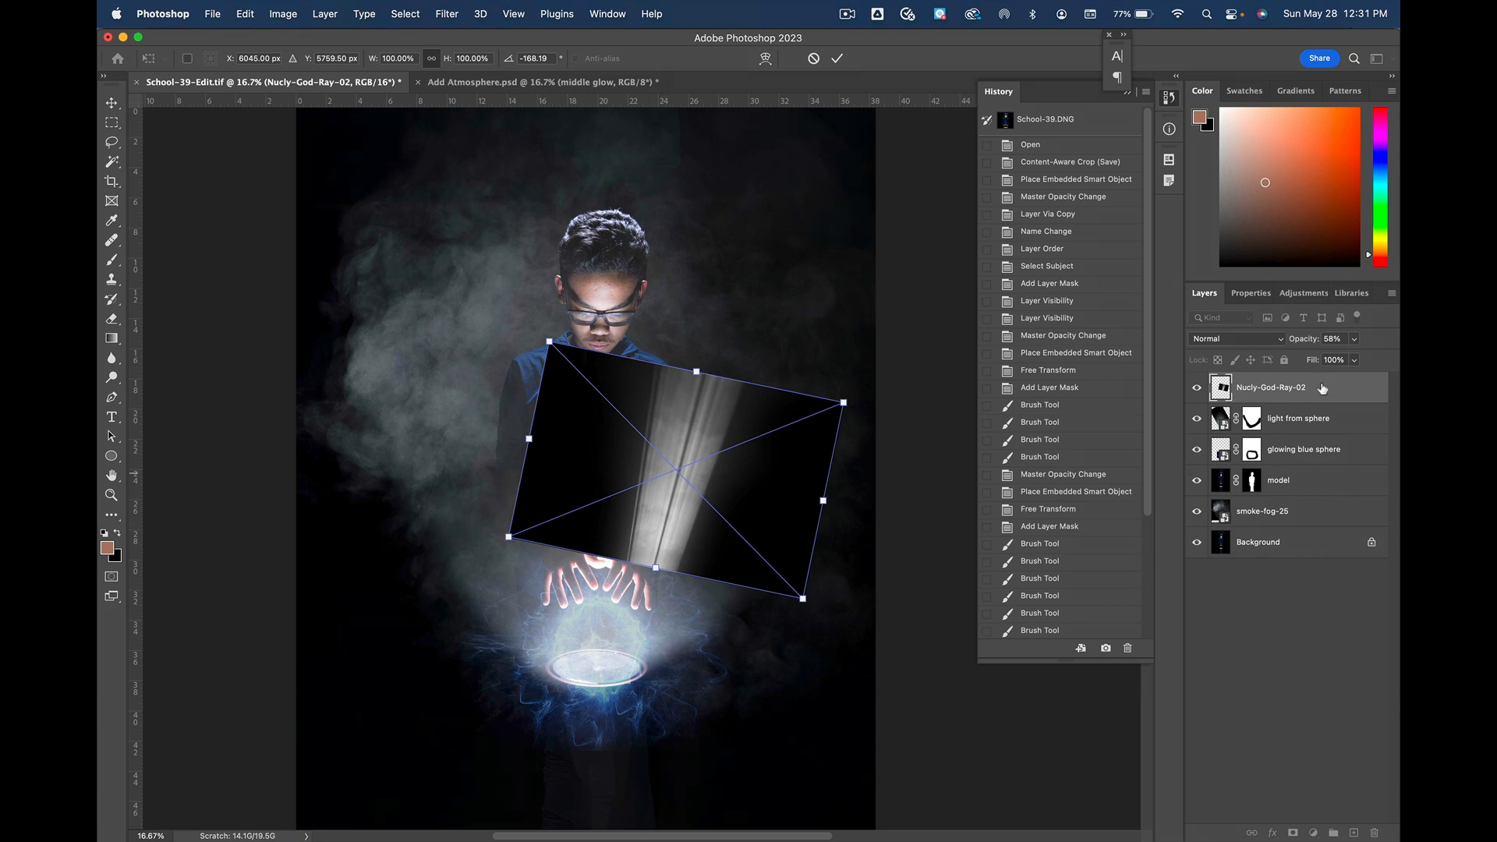
pyautogui.click(1250, 344)
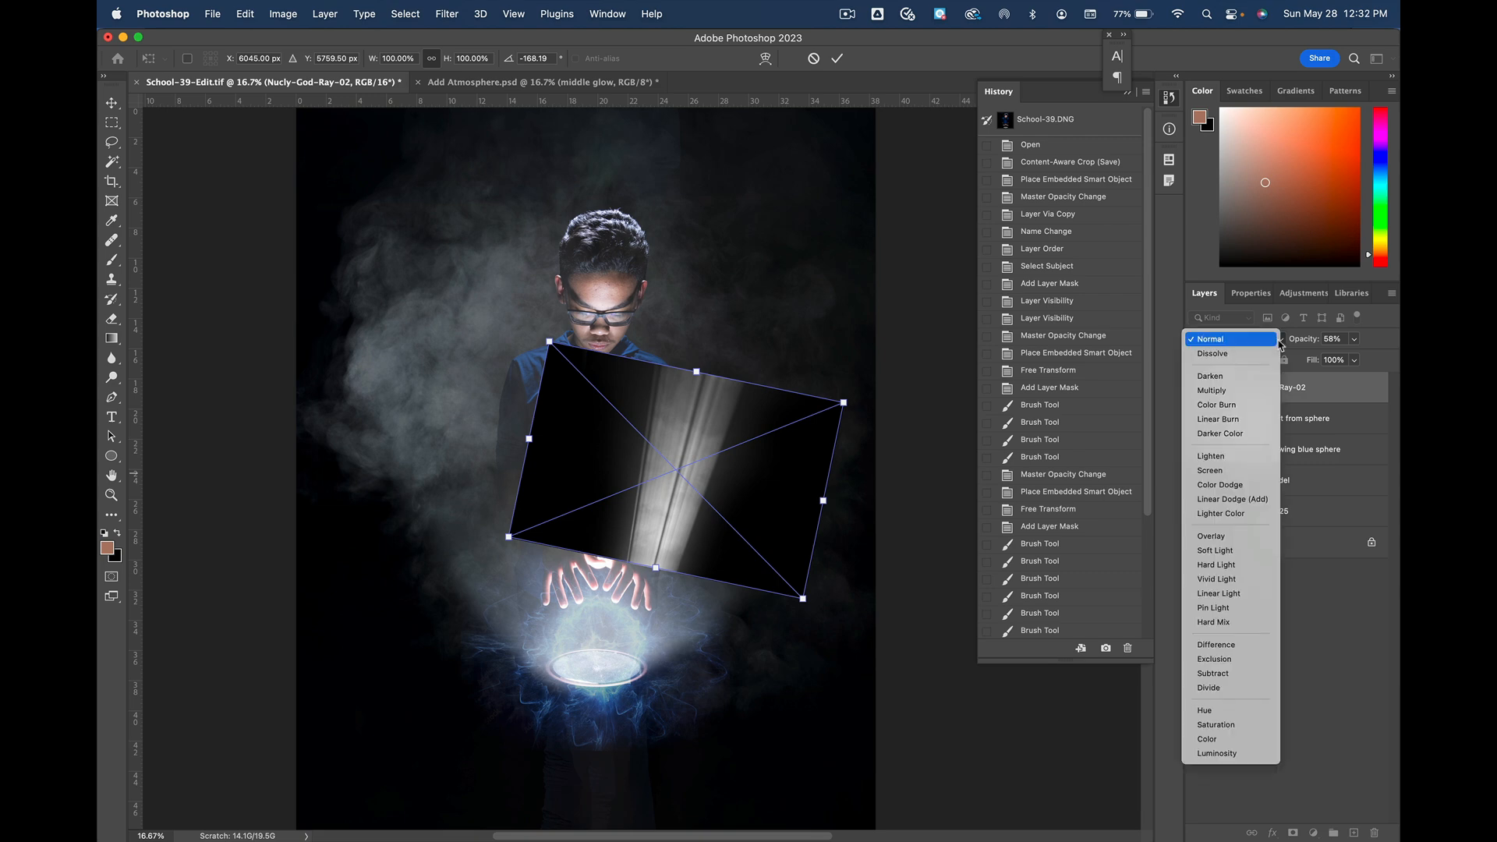
pyautogui.click(1248, 472)
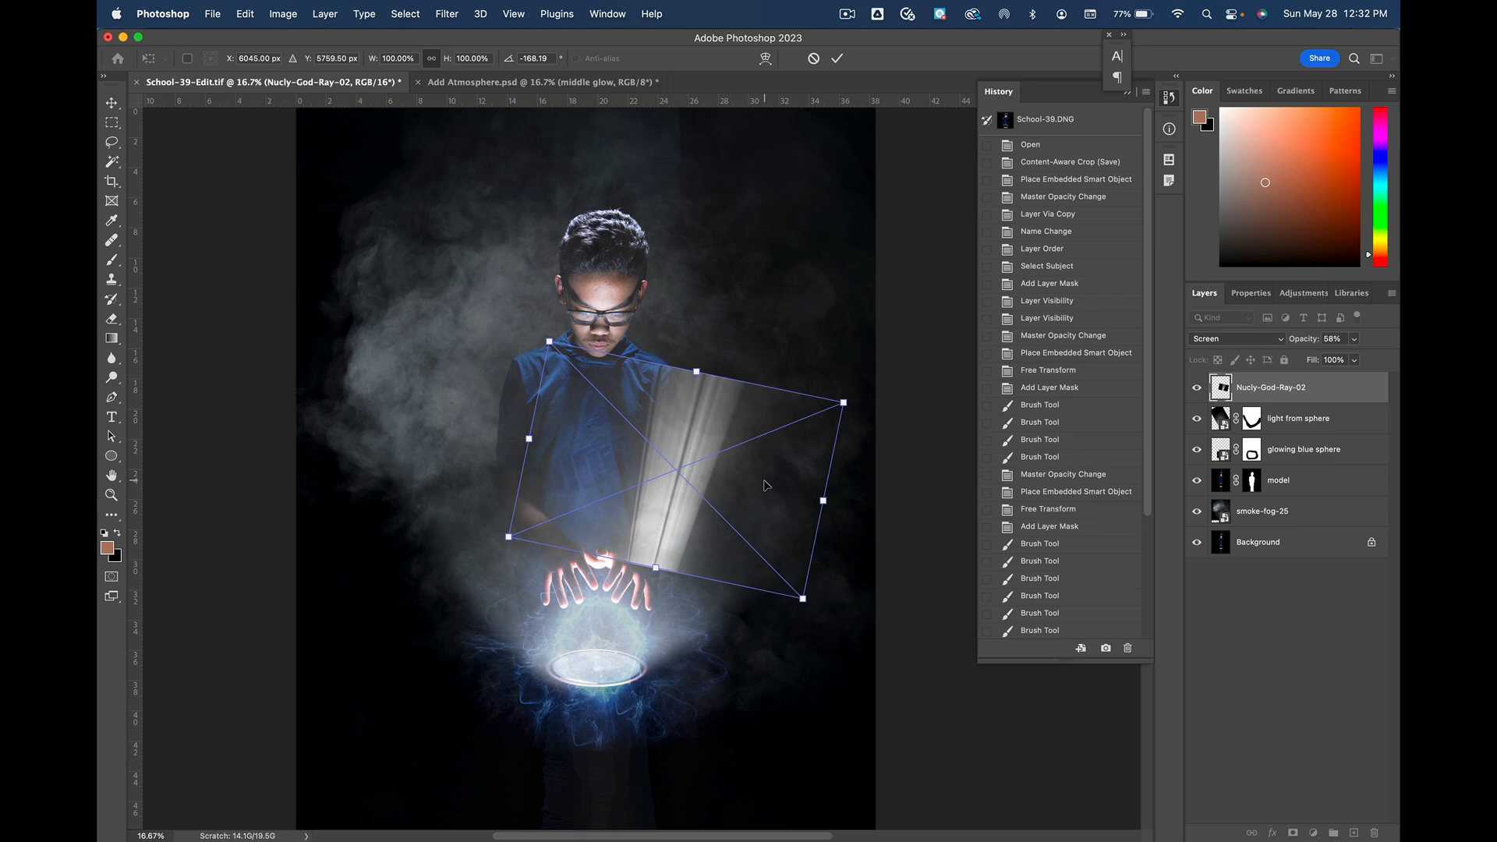
# Step: Move the god ray down toward the model's hand and narrow it to about 37% width and 97.8% height
pyautogui.moveTo(766, 488); pyautogui.dragTo(749, 510)
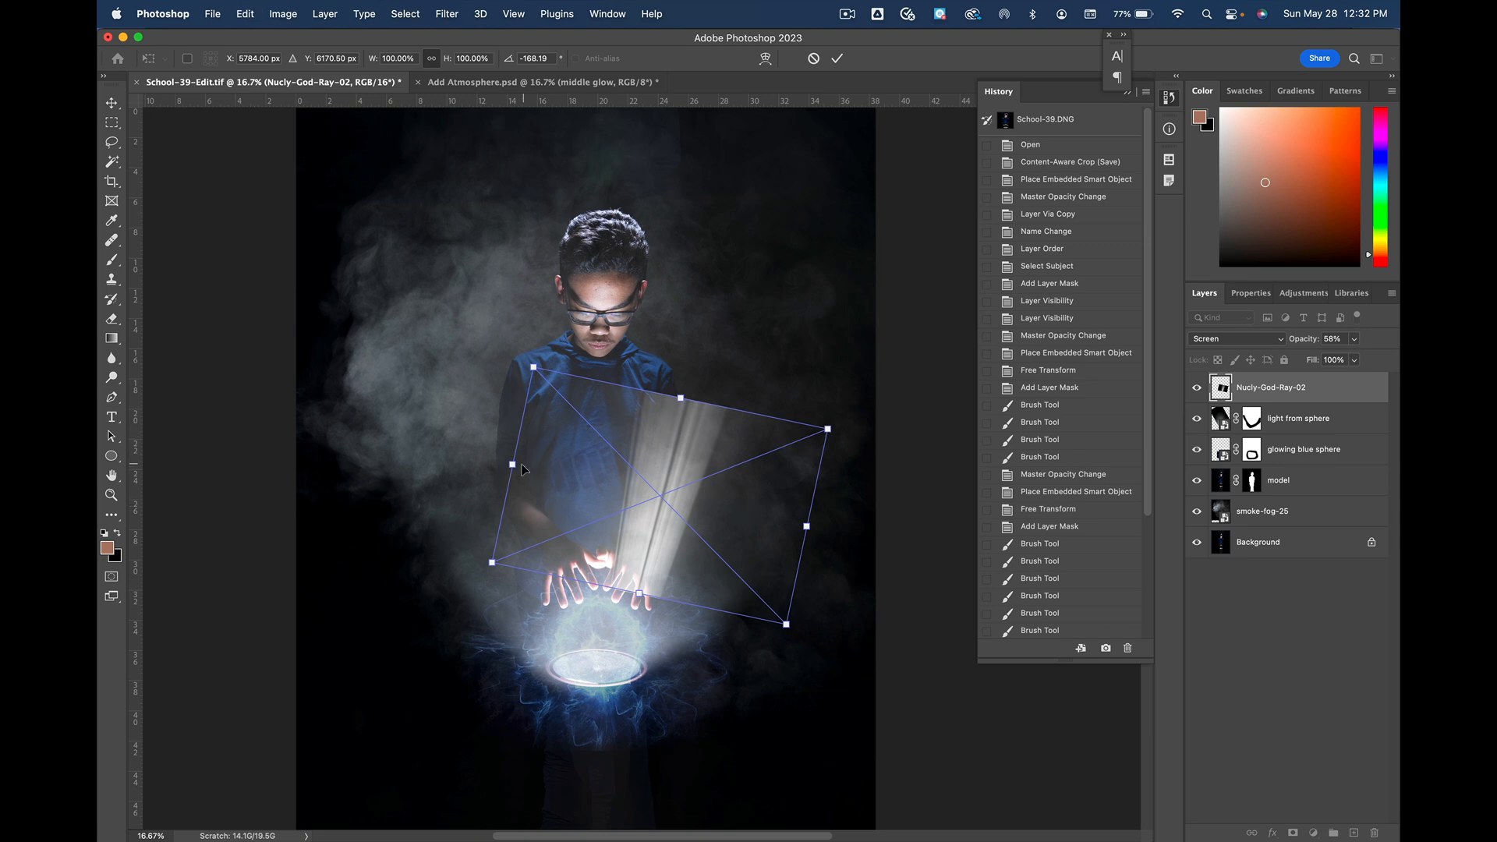
pyautogui.moveTo(512, 466); pyautogui.dragTo(514, 444)
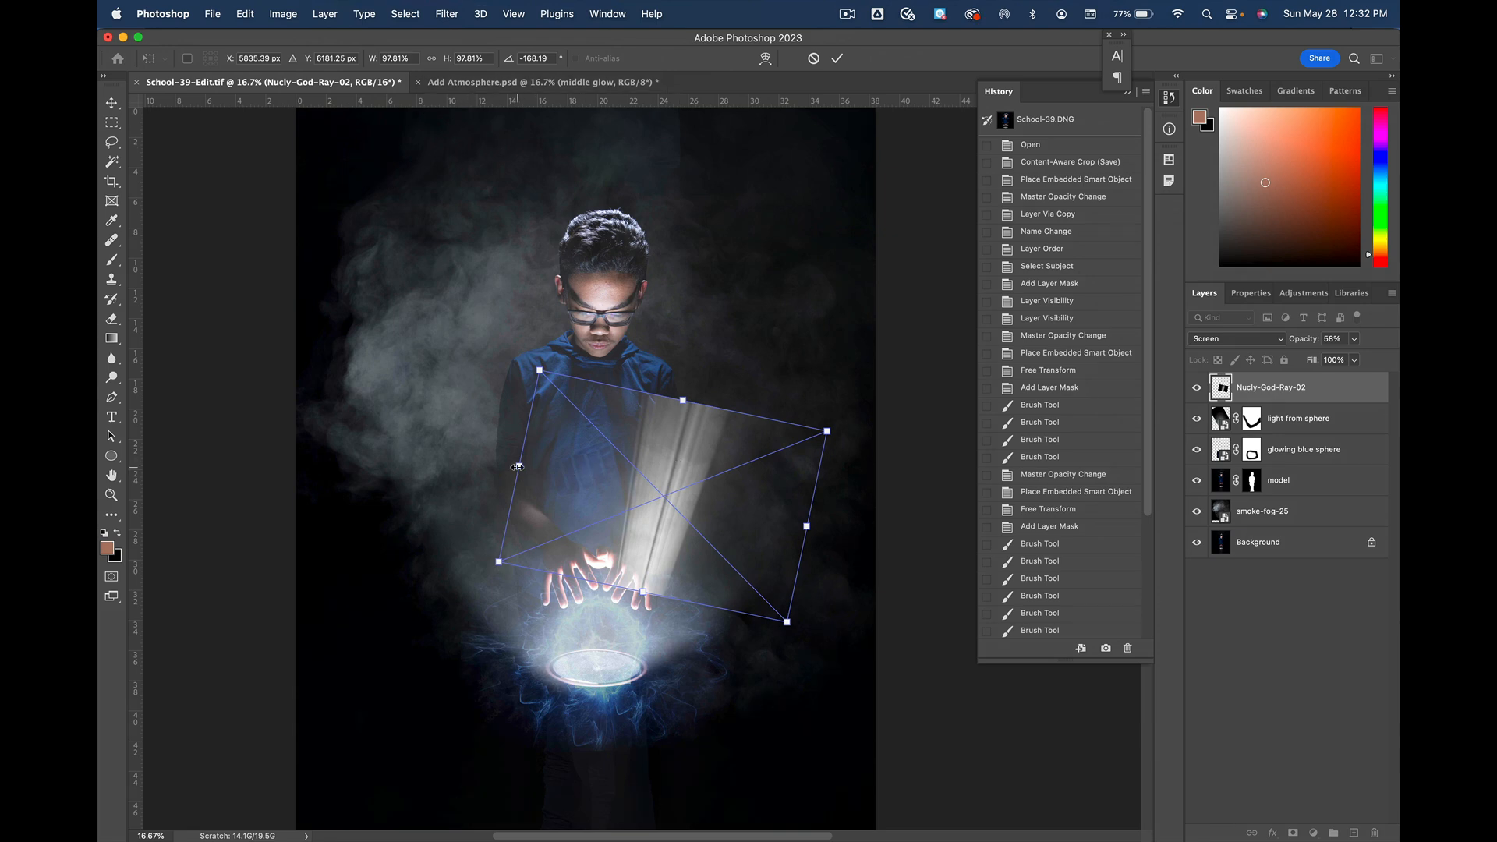
pyautogui.moveTo(520, 467); pyautogui.dragTo(687, 501)
pyautogui.moveTo(747, 581); pyautogui.dragTo(666, 561)
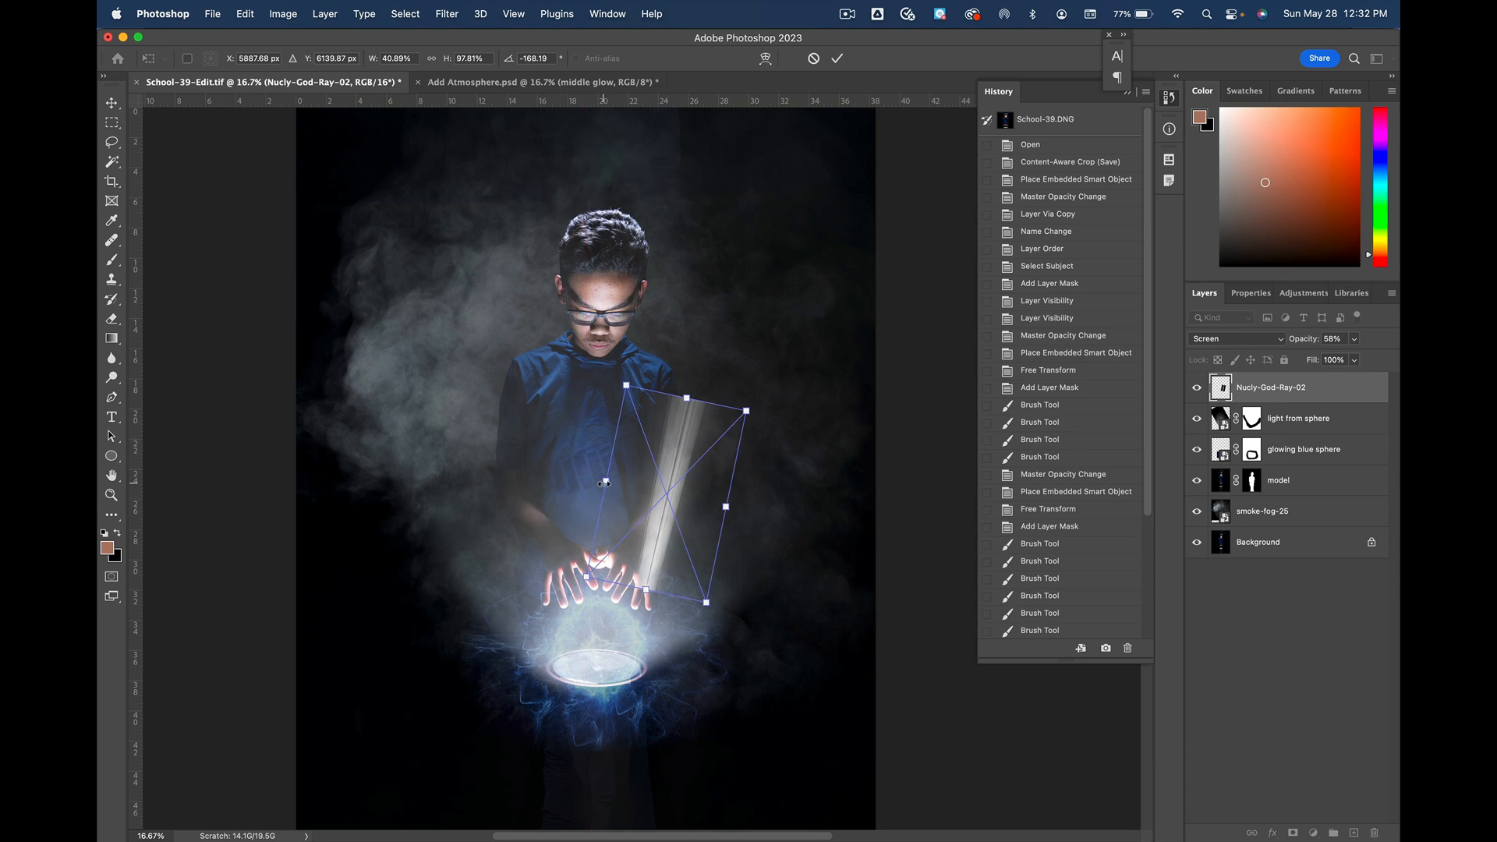
pyautogui.moveTo(606, 482); pyautogui.dragTo(618, 486)
pyautogui.moveTo(657, 540); pyautogui.dragTo(650, 540)
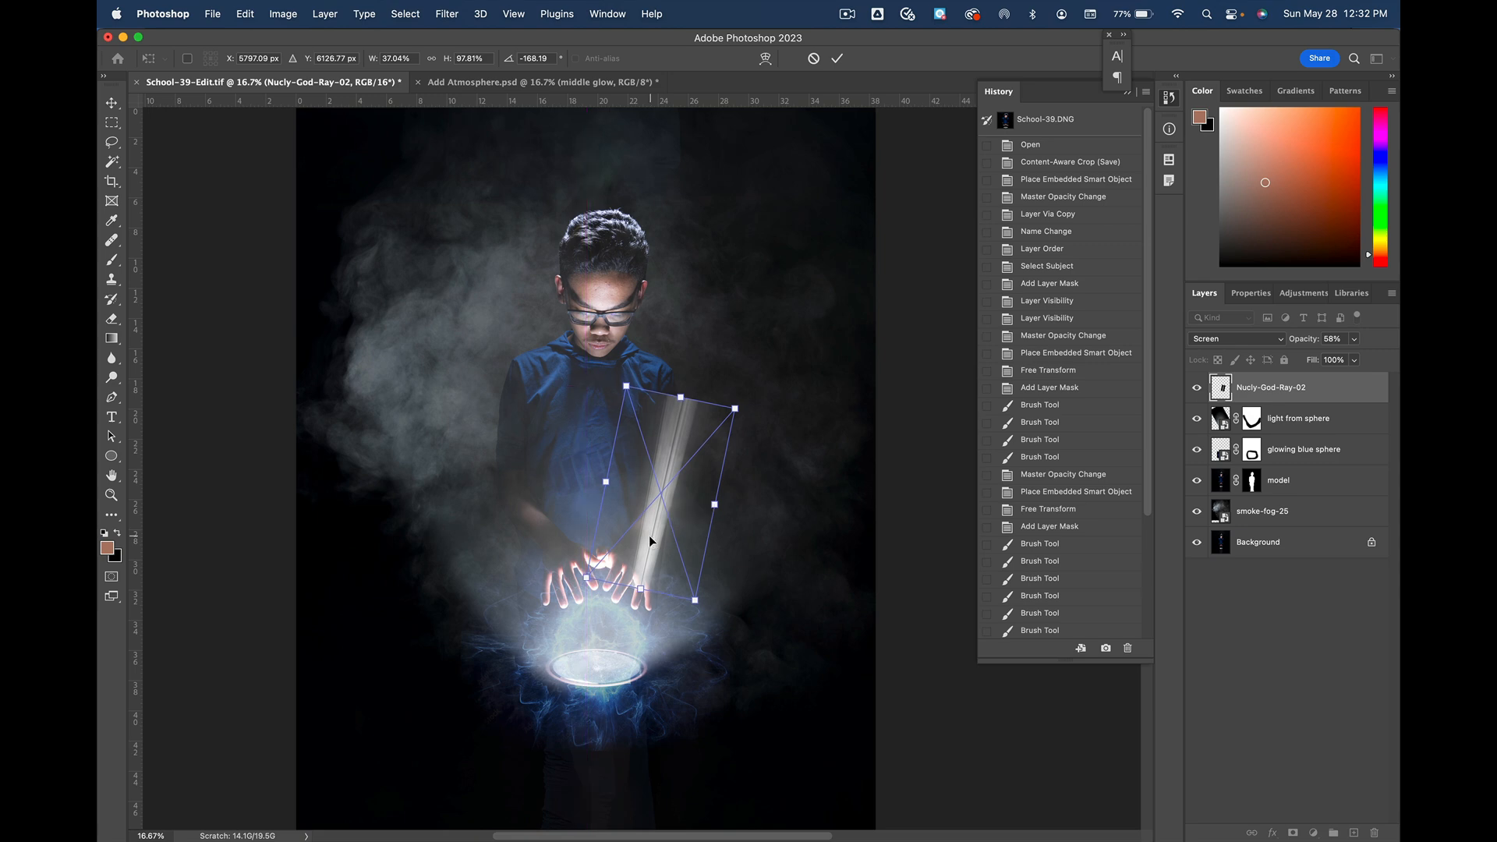
# Step: Nudge the narrowed god ray slightly right and down so its lower end overlaps the model's outer fingers
pyautogui.press('Right')
pyautogui.press('Down')
pyautogui.press('Down')
pyautogui.press('Down')
pyautogui.press('Down')
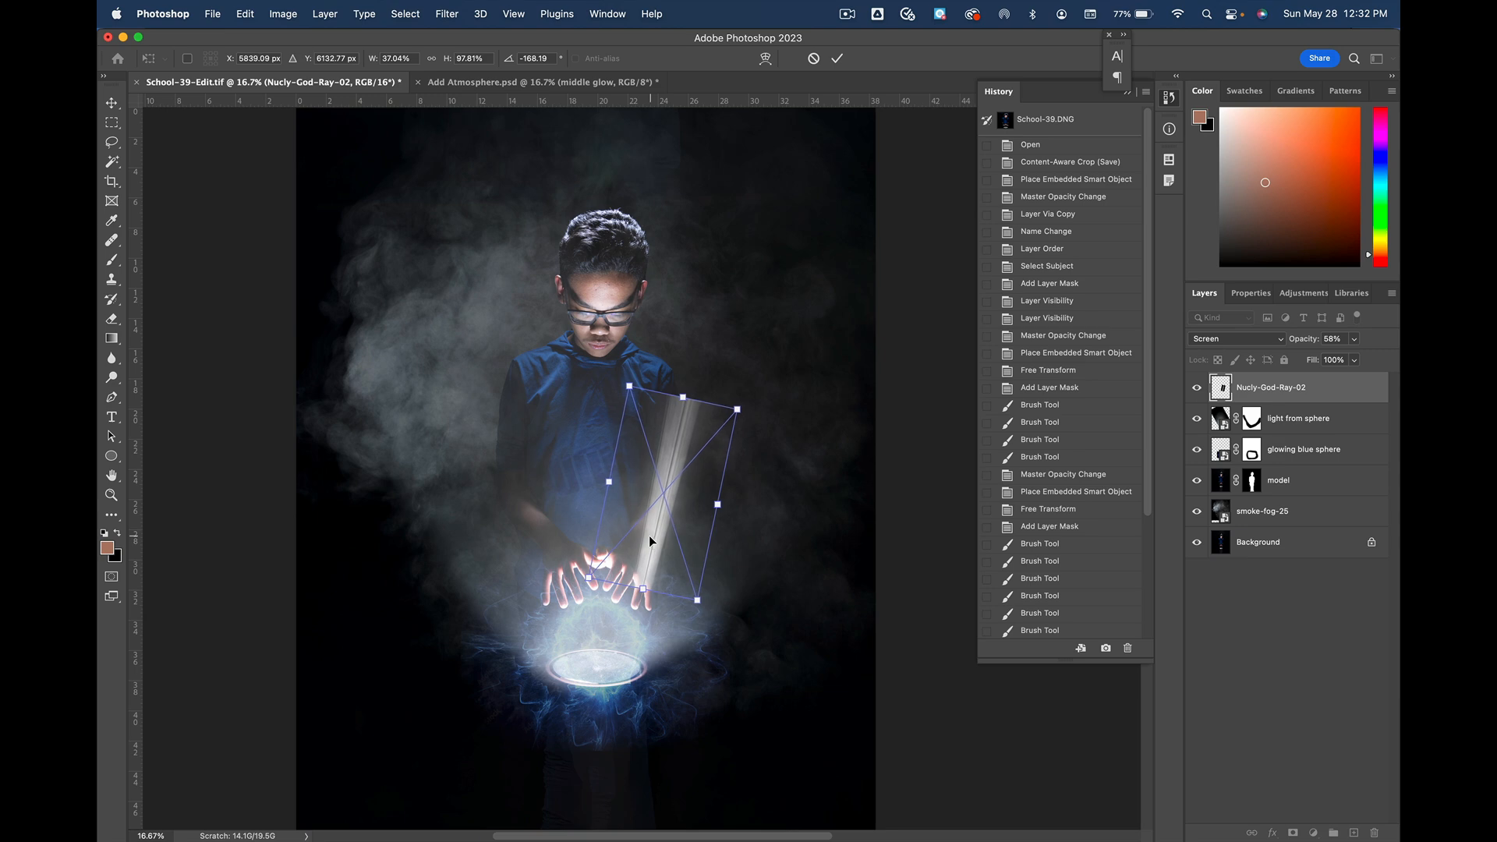
pyautogui.press('Down')
pyautogui.press('Down')
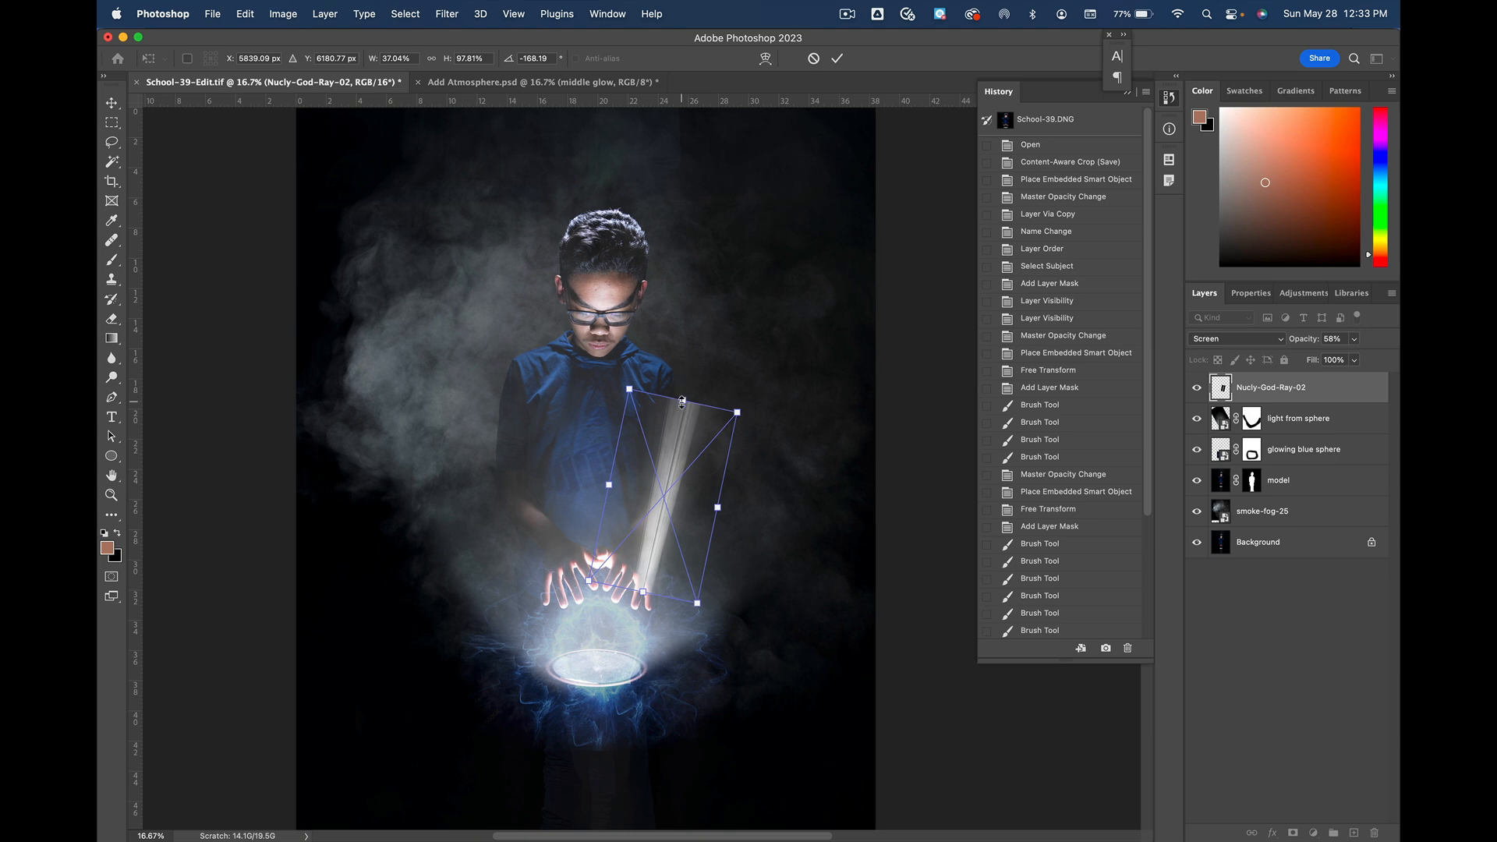
# Step: Stretch the god ray to about 262% height past the canvas top, tilt it to about -162.05° and realign its base with the hand
pyautogui.moveTo(681, 399); pyautogui.dragTo(741, 138)
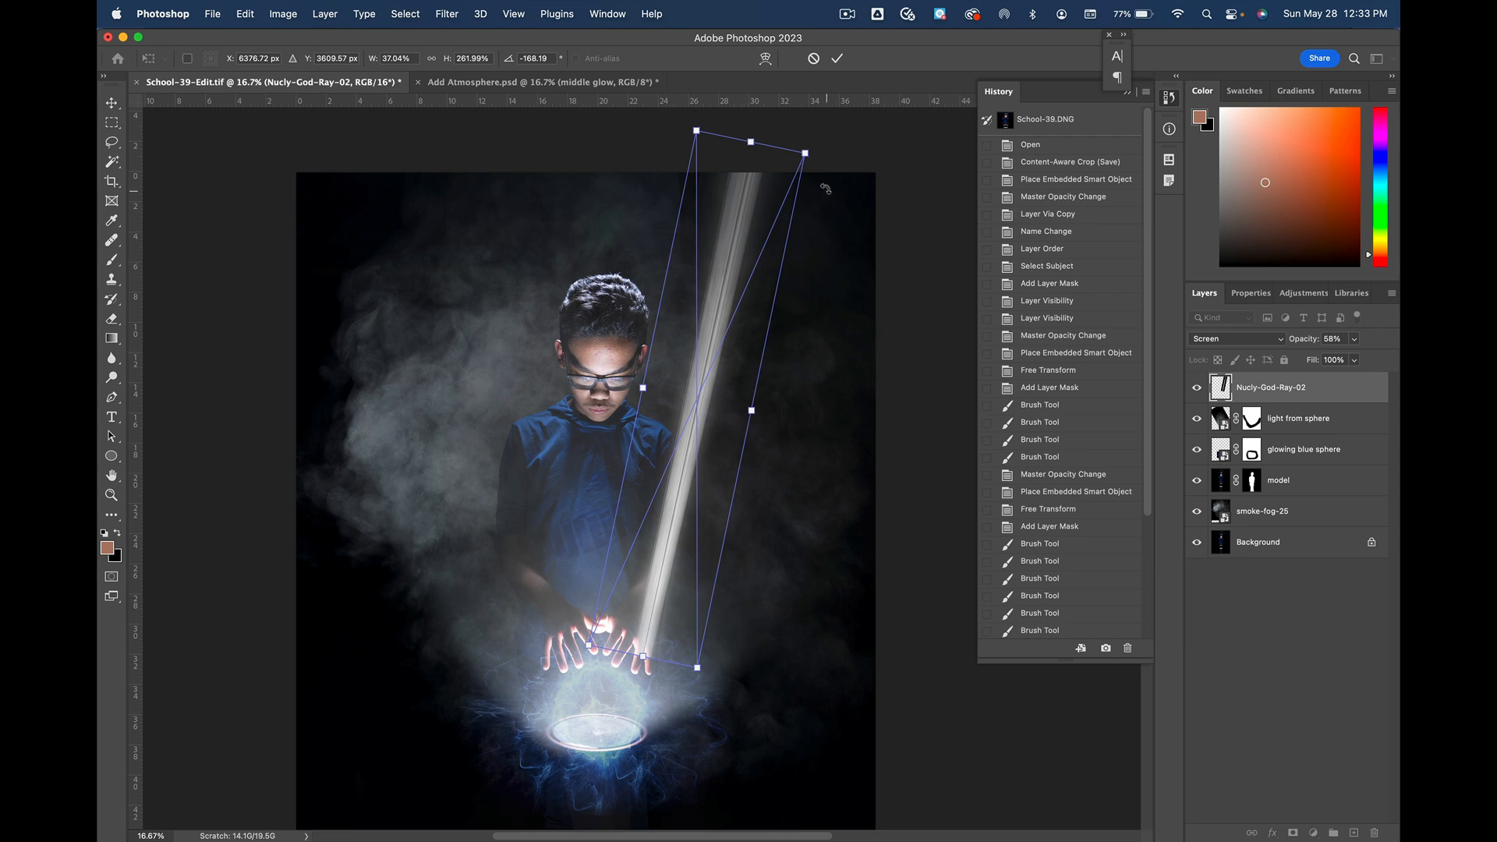
pyautogui.moveTo(821, 143); pyautogui.dragTo(847, 158)
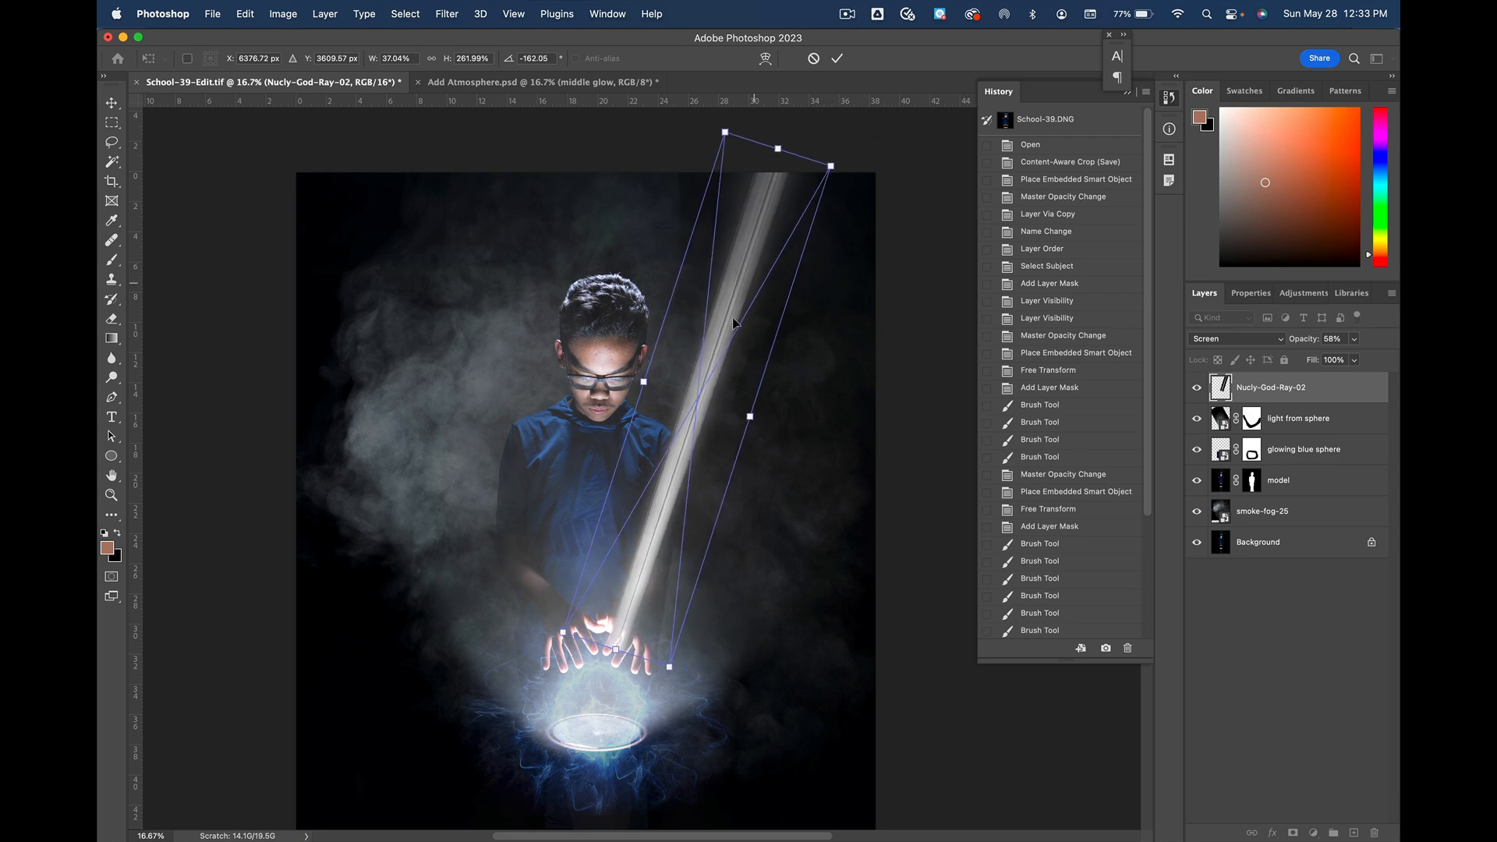
pyautogui.moveTo(690, 531); pyautogui.dragTo(715, 538)
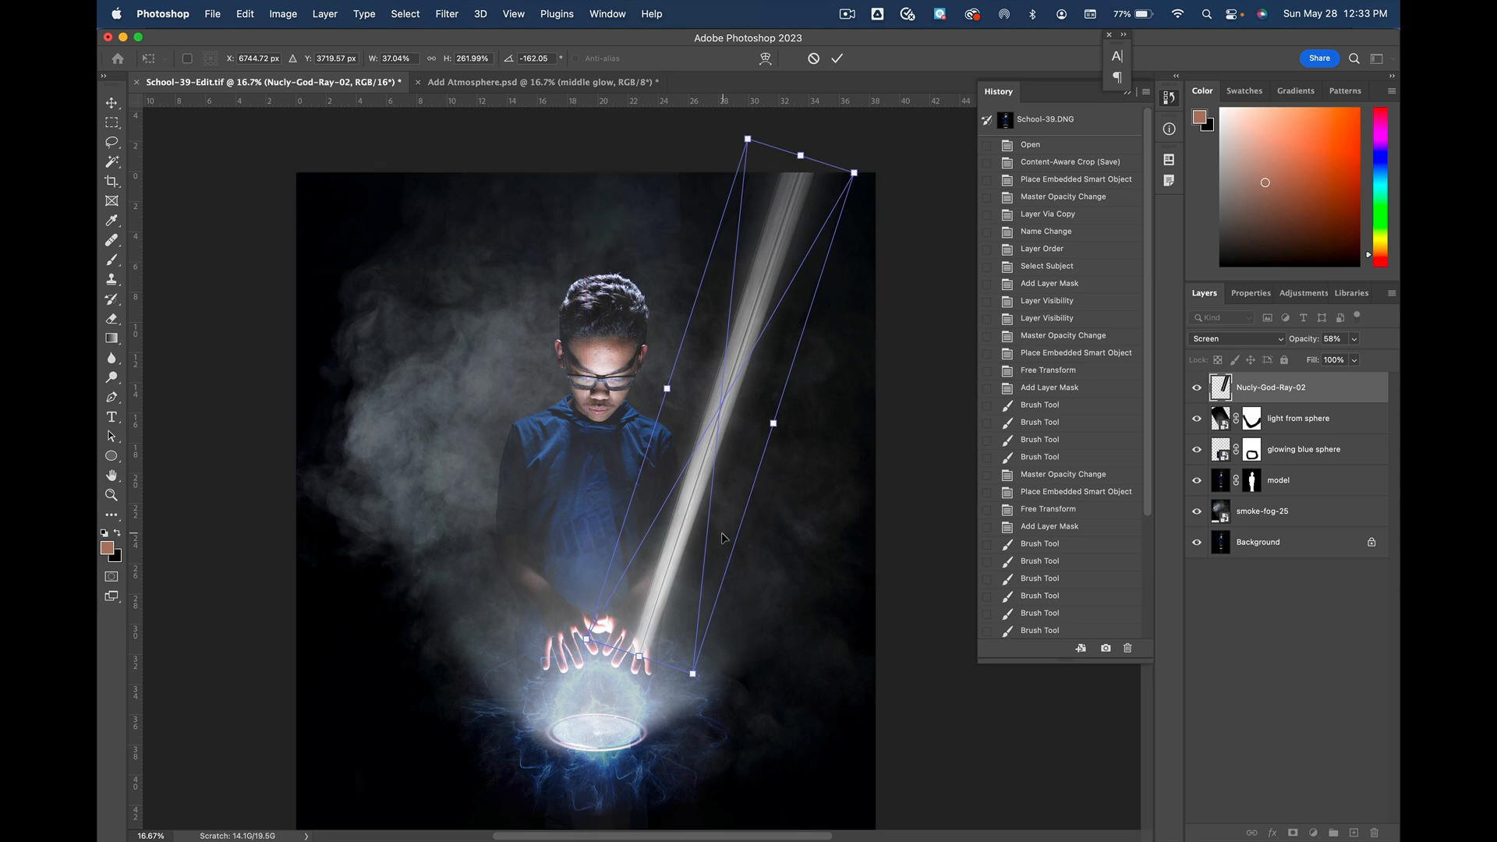
# Step: Fine-tune the stretched ray's position over the fingers to about X 6768.72 px, Y 3725.57 px and commit the placement
pyautogui.press('Right')
pyautogui.press('Right')
pyautogui.press('Right')
pyautogui.press('Right')
pyautogui.press('Right')
pyautogui.press('Right')
pyautogui.press('Right')
pyautogui.press('Right')
pyautogui.press('Right')
pyautogui.press('Right')
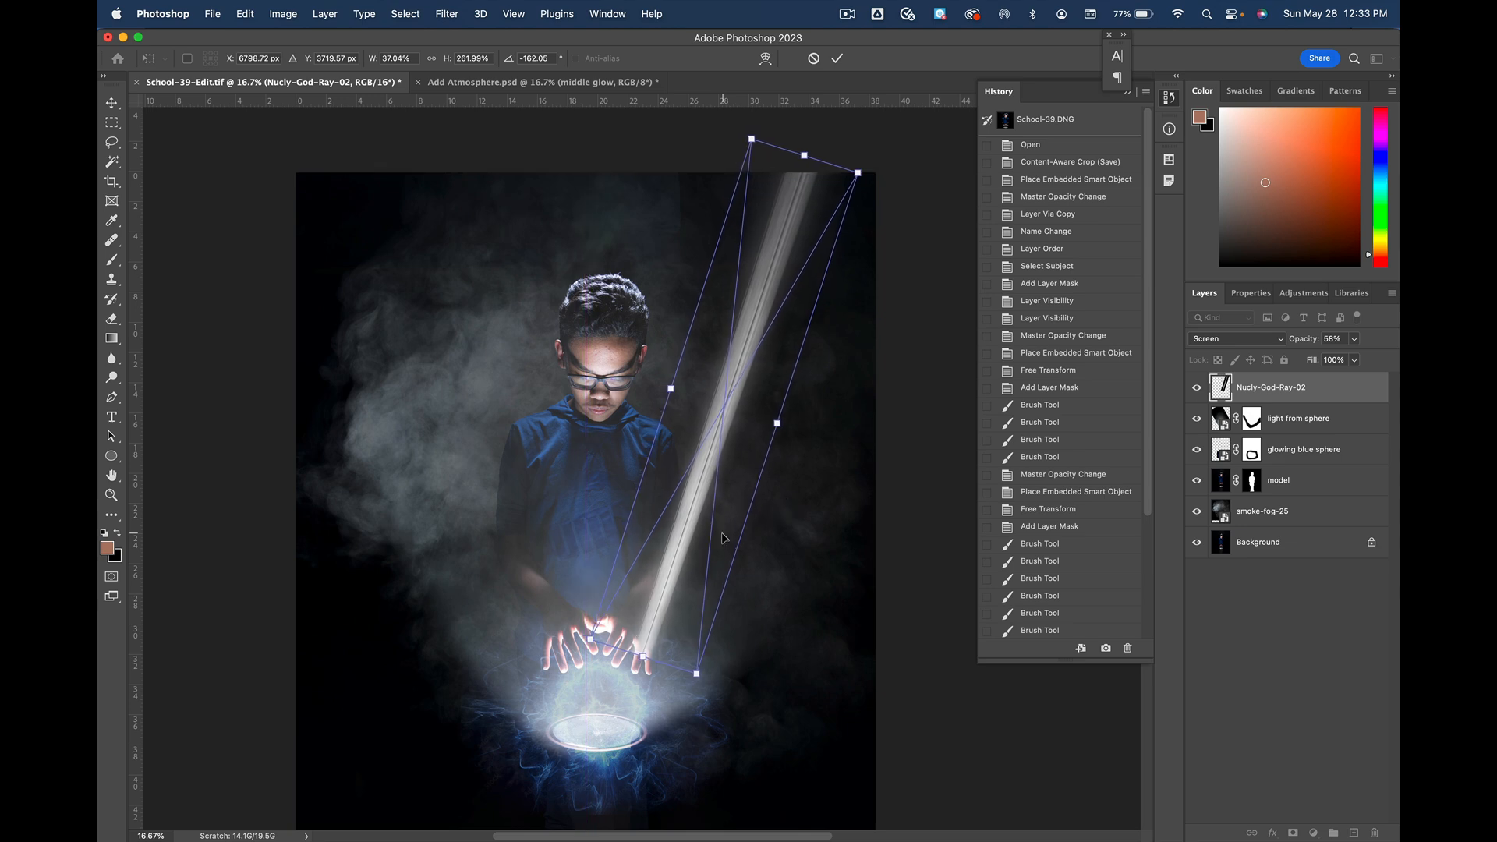
pyautogui.press('Down')
pyautogui.press('Right')
pyautogui.press('Right')
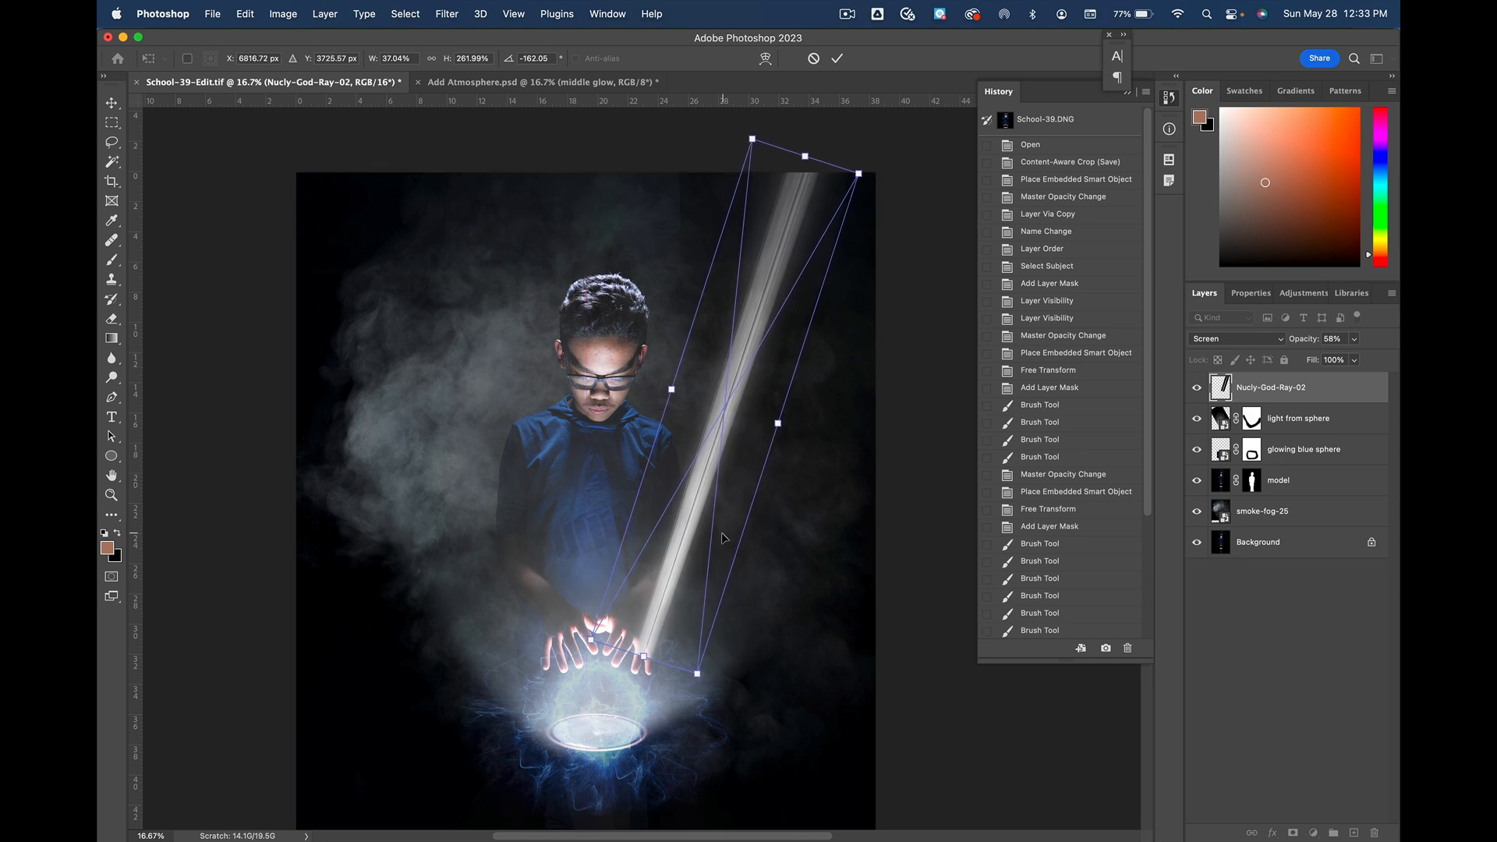
pyautogui.press('Left')
pyautogui.press('Left')
pyautogui.press('Left')
pyautogui.press('Left')
pyautogui.press('Left')
pyautogui.press('Left')
pyautogui.press('Left')
pyautogui.press('Left')
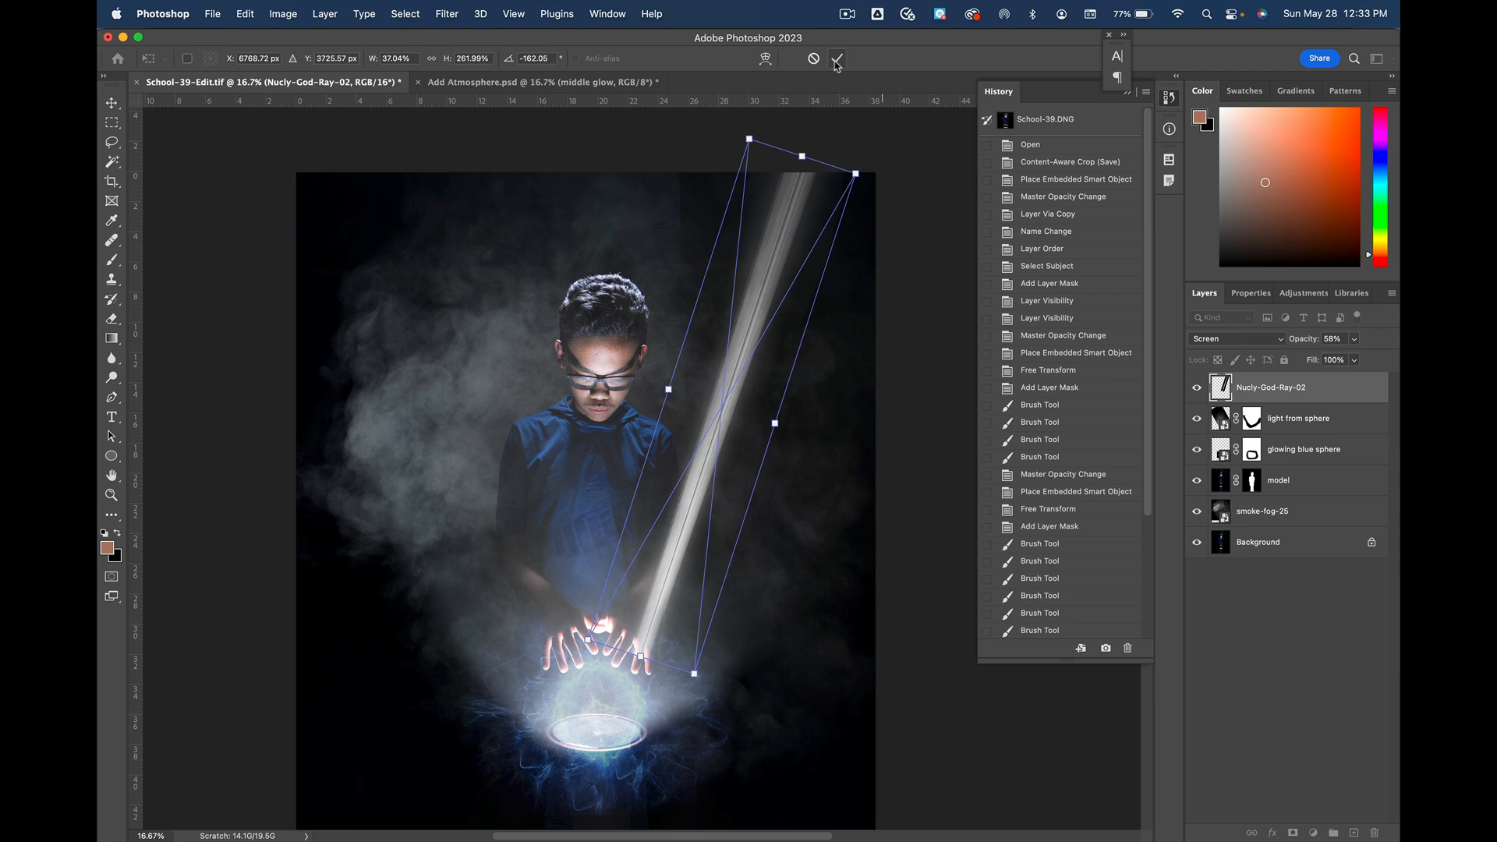
pyautogui.click(837, 61)
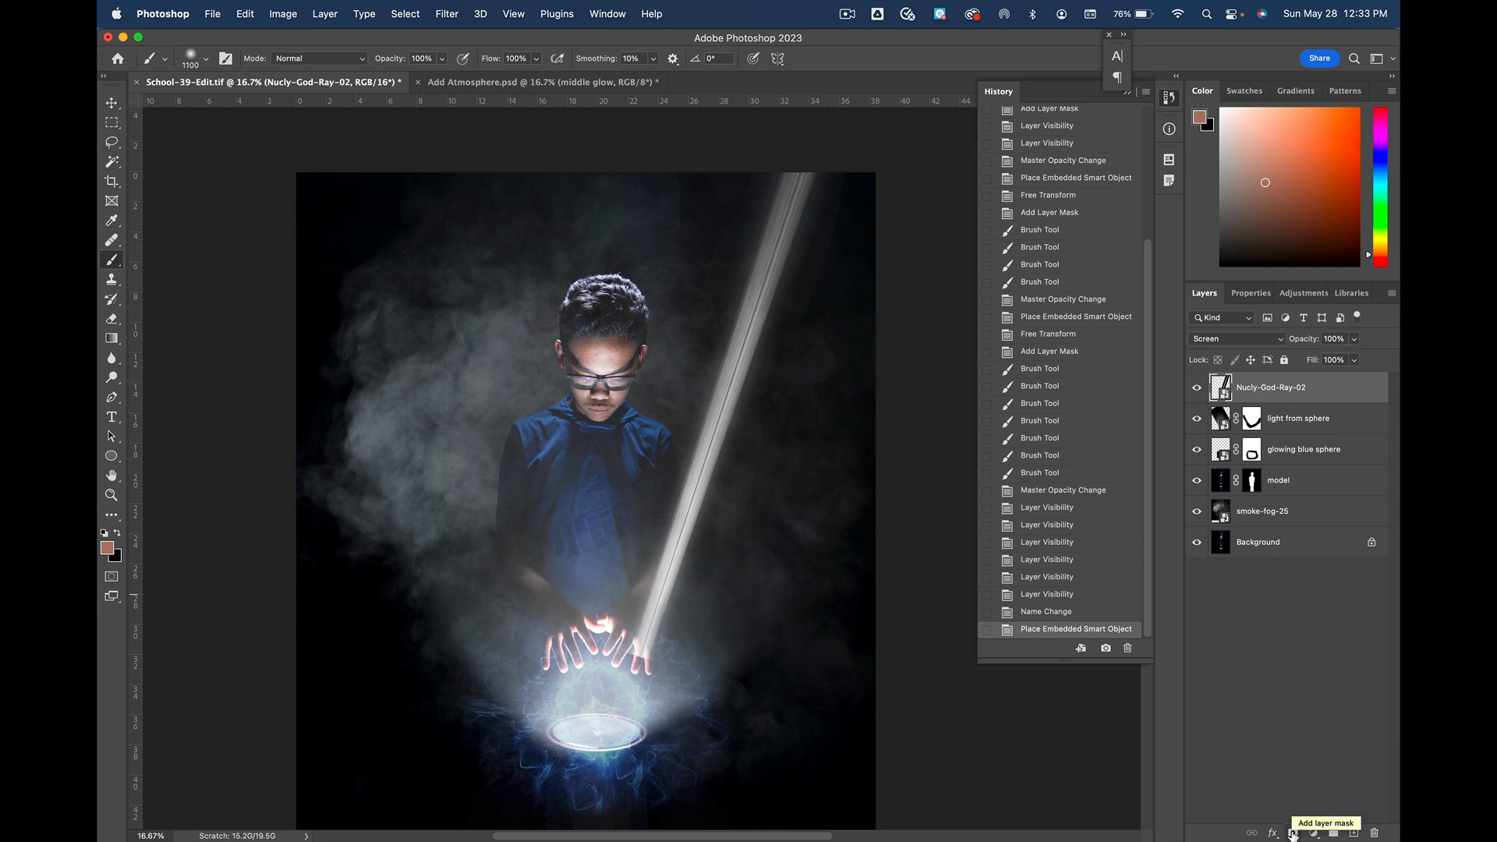
# Step: Add a layer mask to Nucly-God-Ray-02, hide the beam's hard lower edge over the fingers with a 125 px black brush and touch up in white
pyautogui.click(1293, 832)
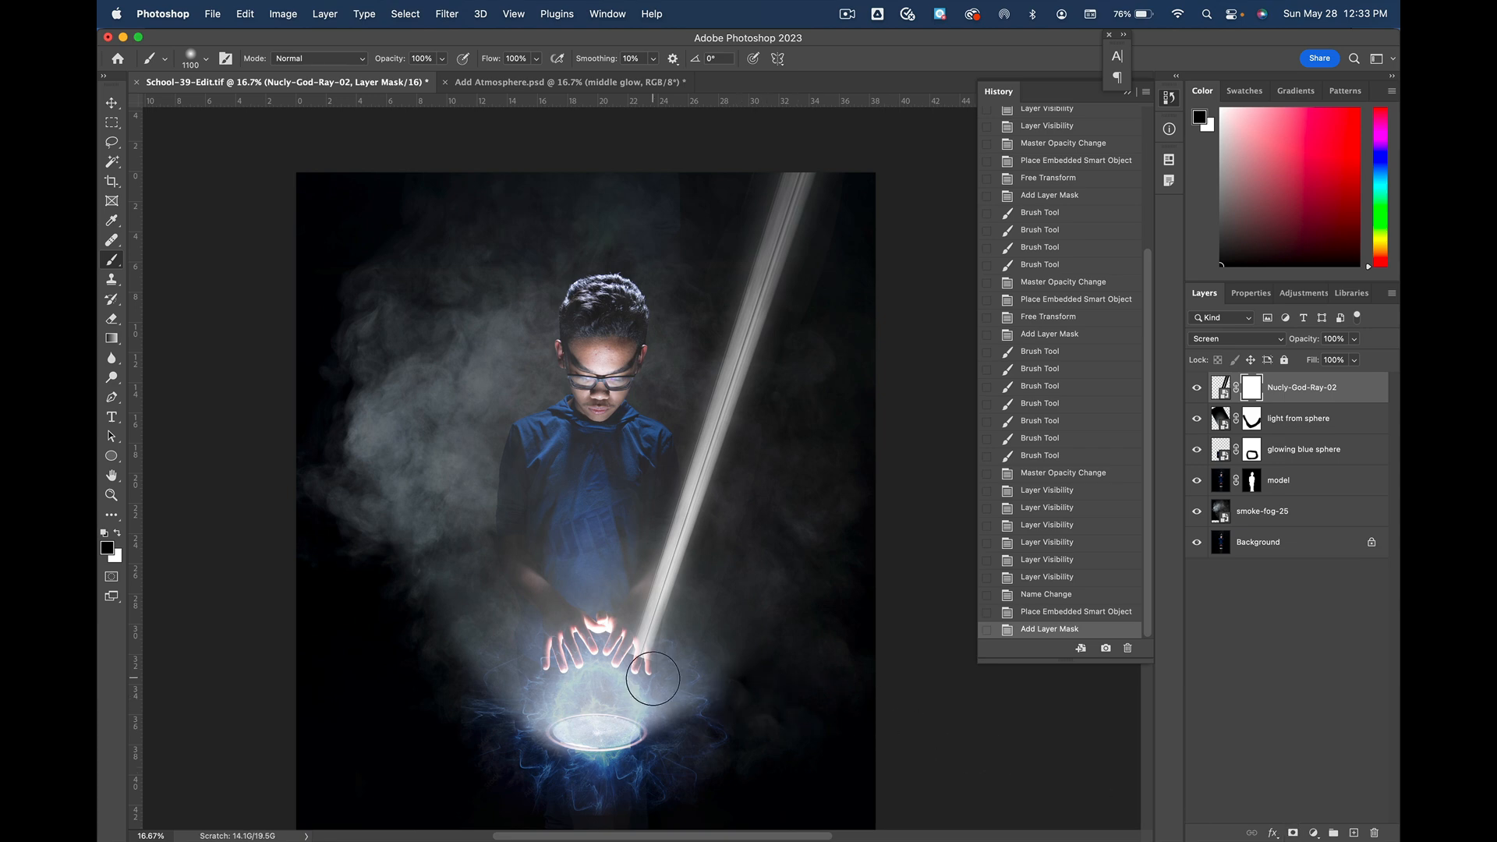
pyautogui.press('z')
pyautogui.press('z')
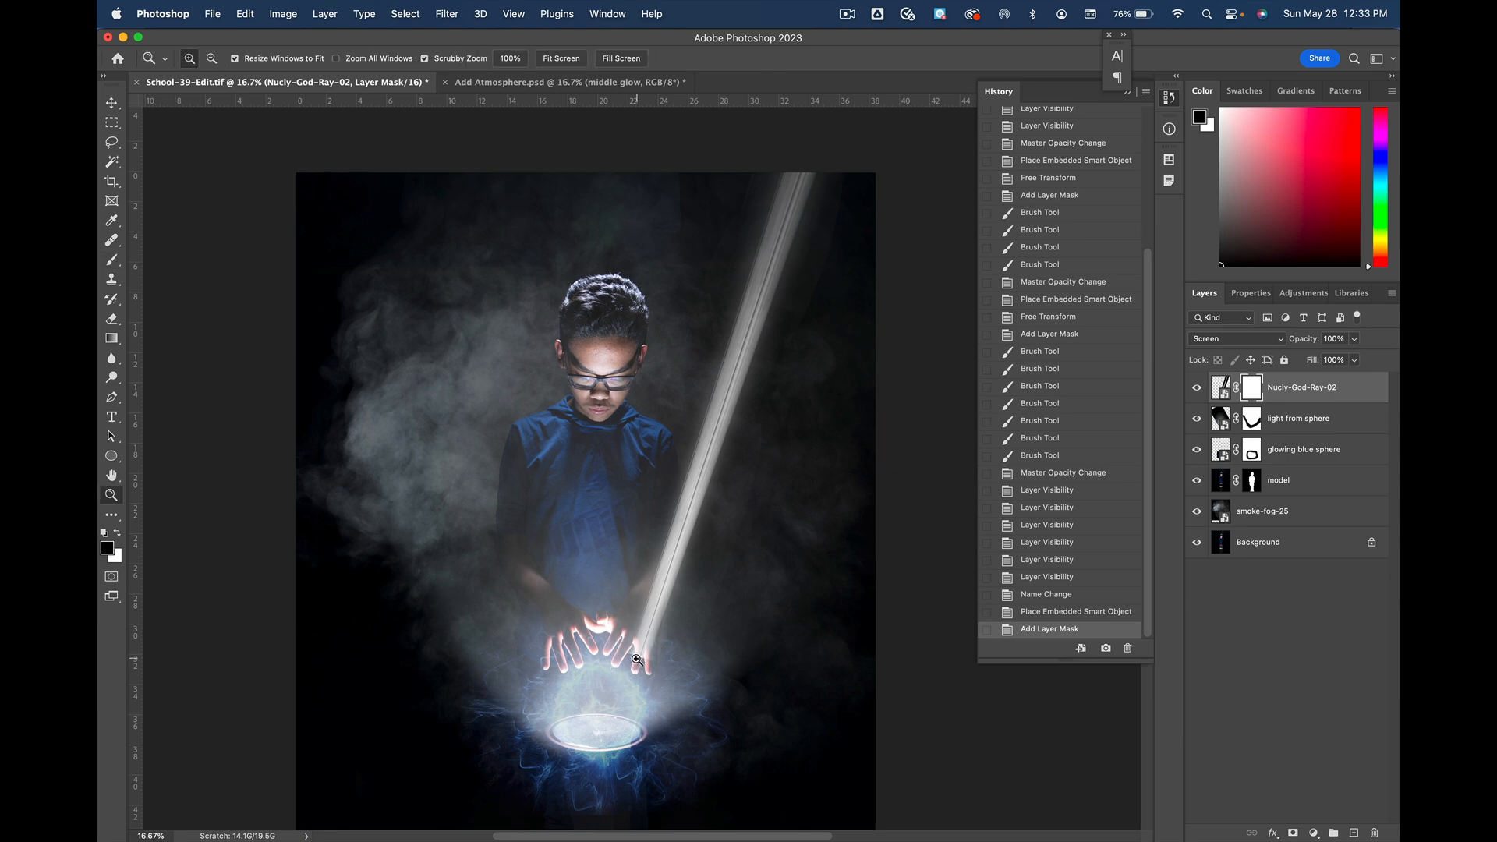
pyautogui.moveTo(637, 651); pyautogui.dragTo(748, 657)
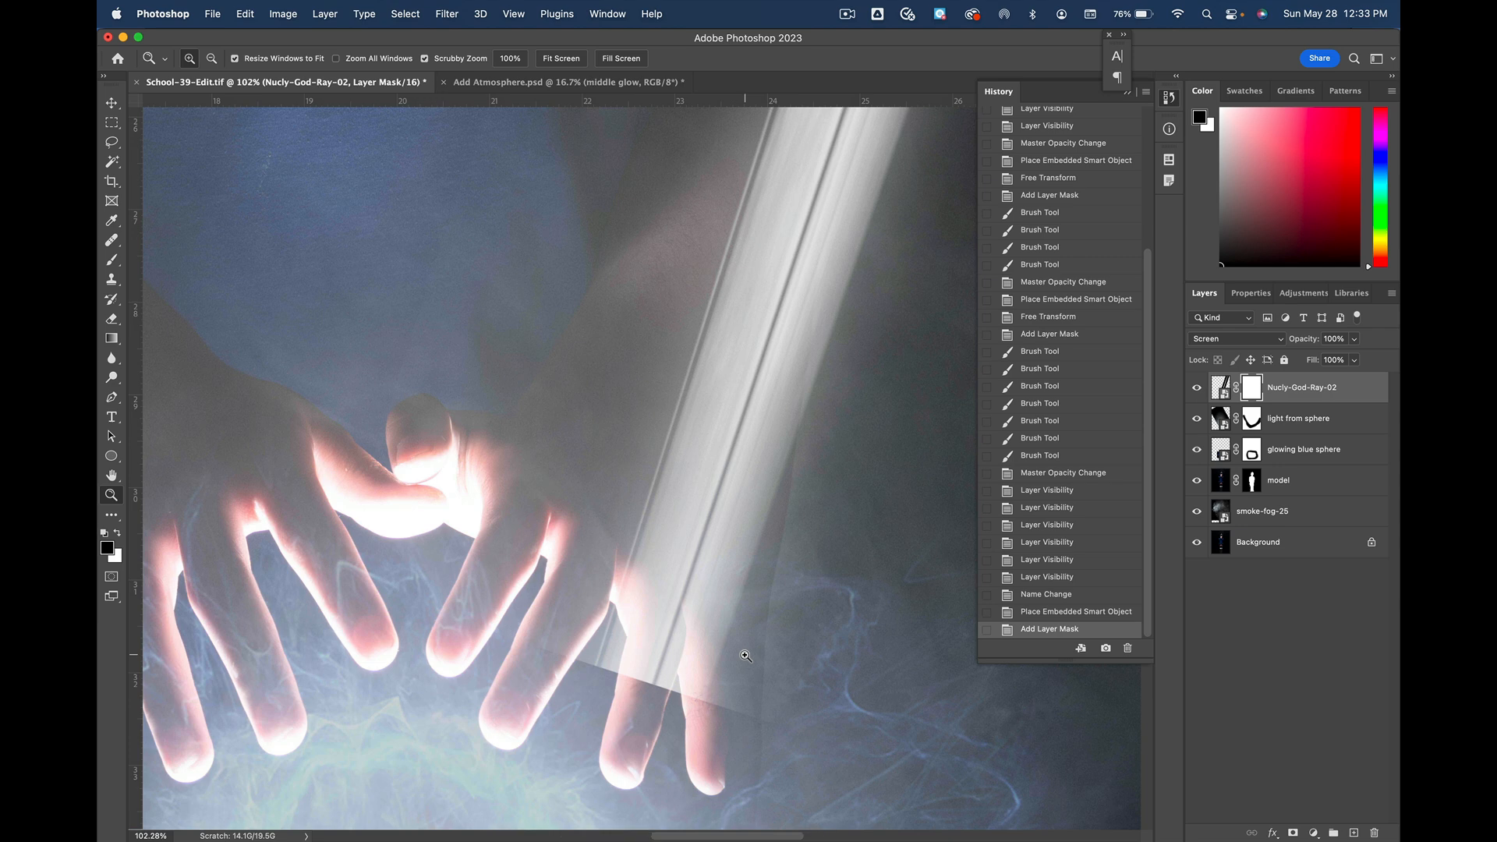
pyautogui.press('b')
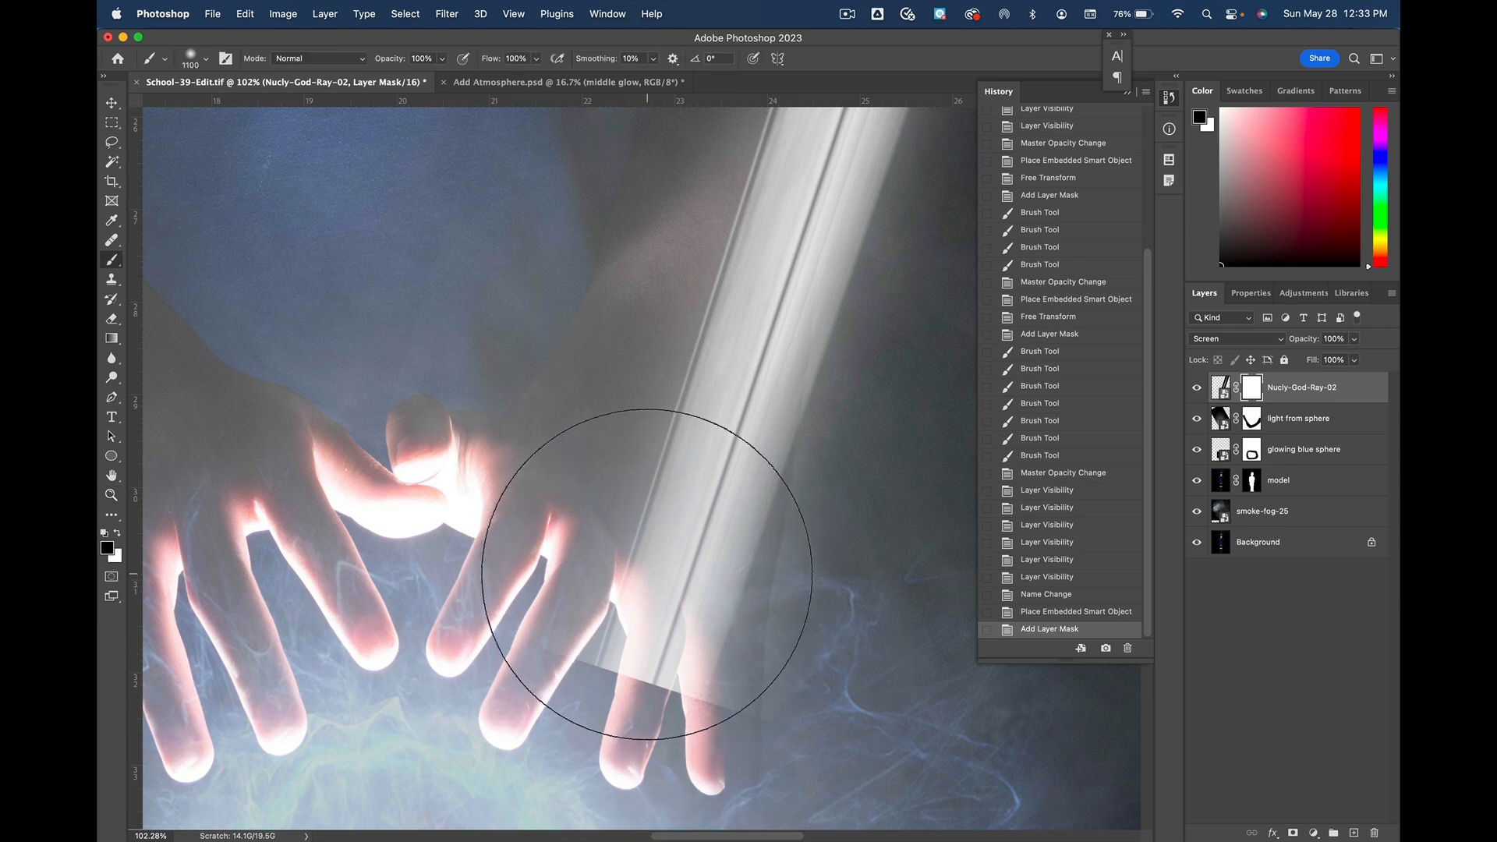
pyautogui.press('[')
pyautogui.press('[')
pyautogui.press('[')
pyautogui.press('[')
pyautogui.press('[')
pyautogui.press('[')
pyautogui.press('[')
pyautogui.press('[')
pyautogui.press('[')
pyautogui.press('[')
pyautogui.press('[')
pyautogui.press('[')
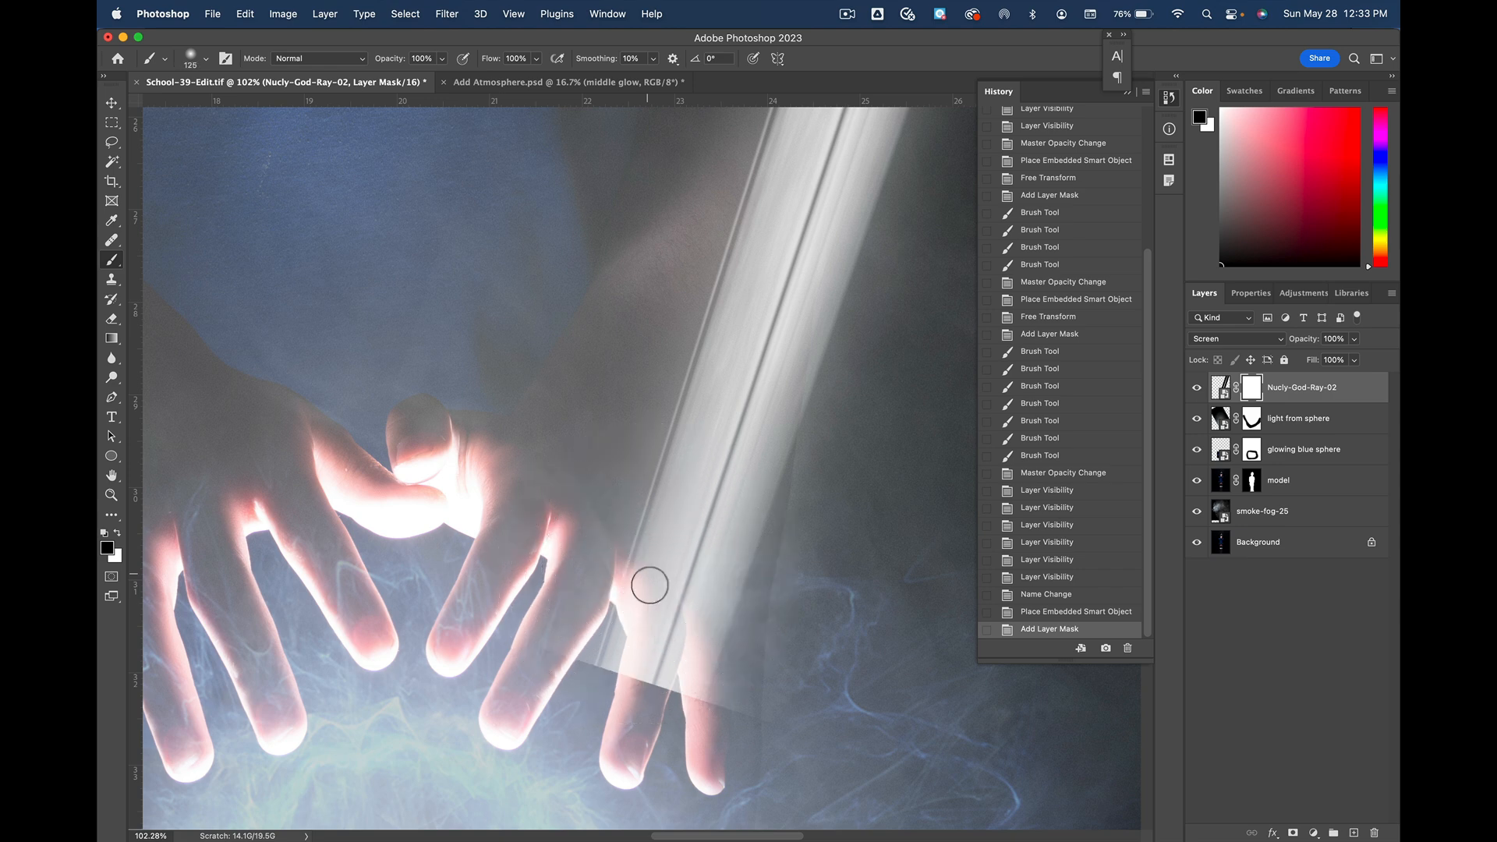
pyautogui.moveTo(762, 669)
pyautogui.mouseDown()
pyautogui.moveTo(888, 507)
pyautogui.moveTo(868, 515)
pyautogui.moveTo(774, 671)
pyautogui.moveTo(662, 661)
pyautogui.moveTo(673, 691)
pyautogui.moveTo(657, 637)
pyautogui.moveTo(636, 673)
pyautogui.moveTo(604, 616)
pyautogui.moveTo(585, 640)
pyautogui.moveTo(591, 668)
pyautogui.moveTo(562, 663)
pyautogui.moveTo(552, 572)
pyautogui.moveTo(663, 630)
pyautogui.moveTo(667, 613)
pyautogui.moveTo(672, 641)
pyautogui.moveTo(667, 599)
pyautogui.moveTo(665, 627)
pyautogui.moveTo(708, 562)
pyautogui.moveTo(658, 575)
pyautogui.mouseUp()
pyautogui.press('x')
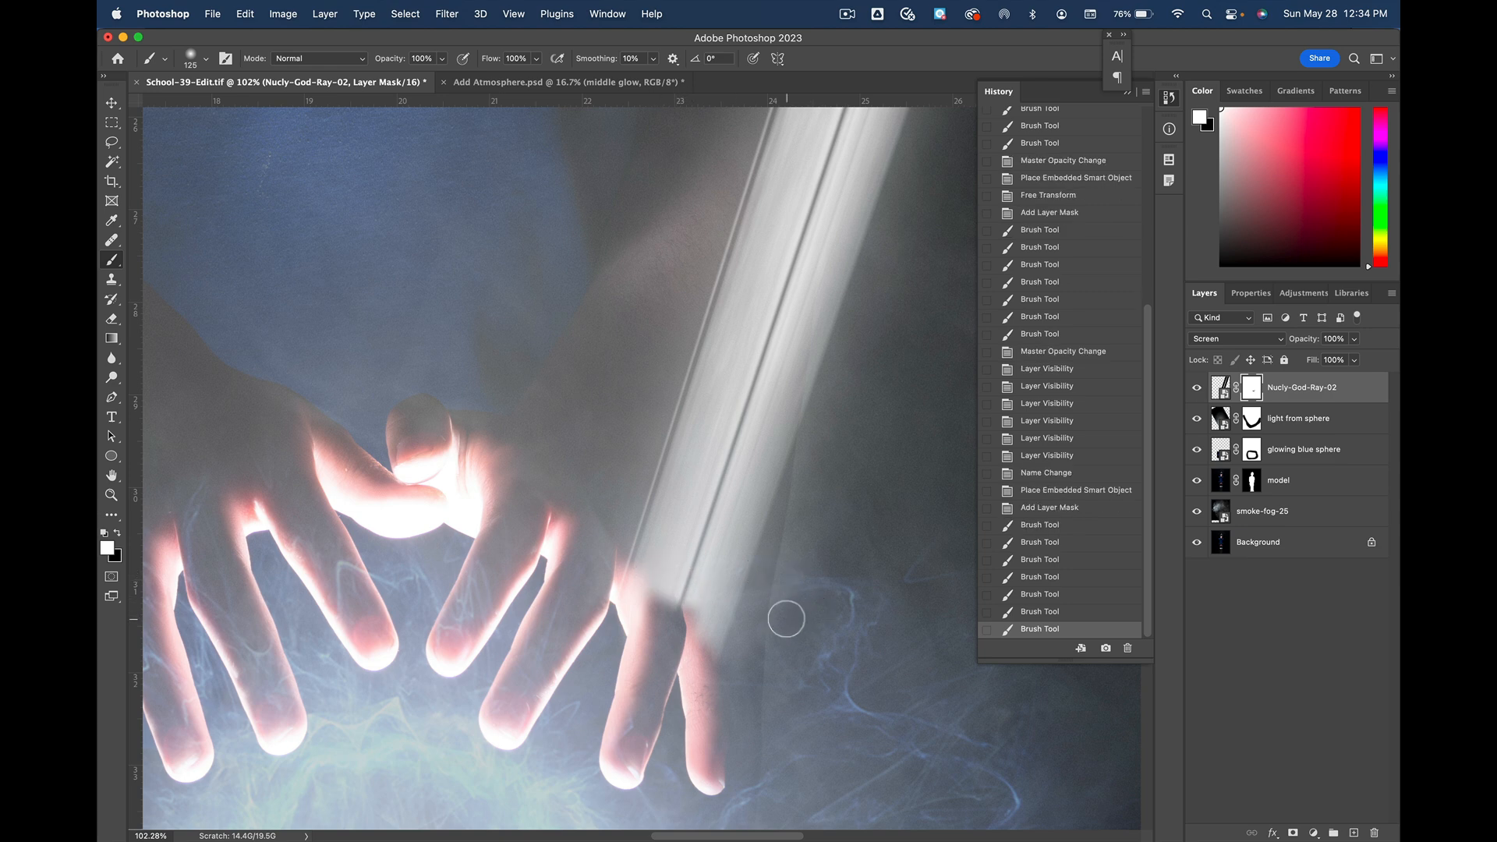
pyautogui.moveTo(768, 632); pyautogui.dragTo(770, 638)
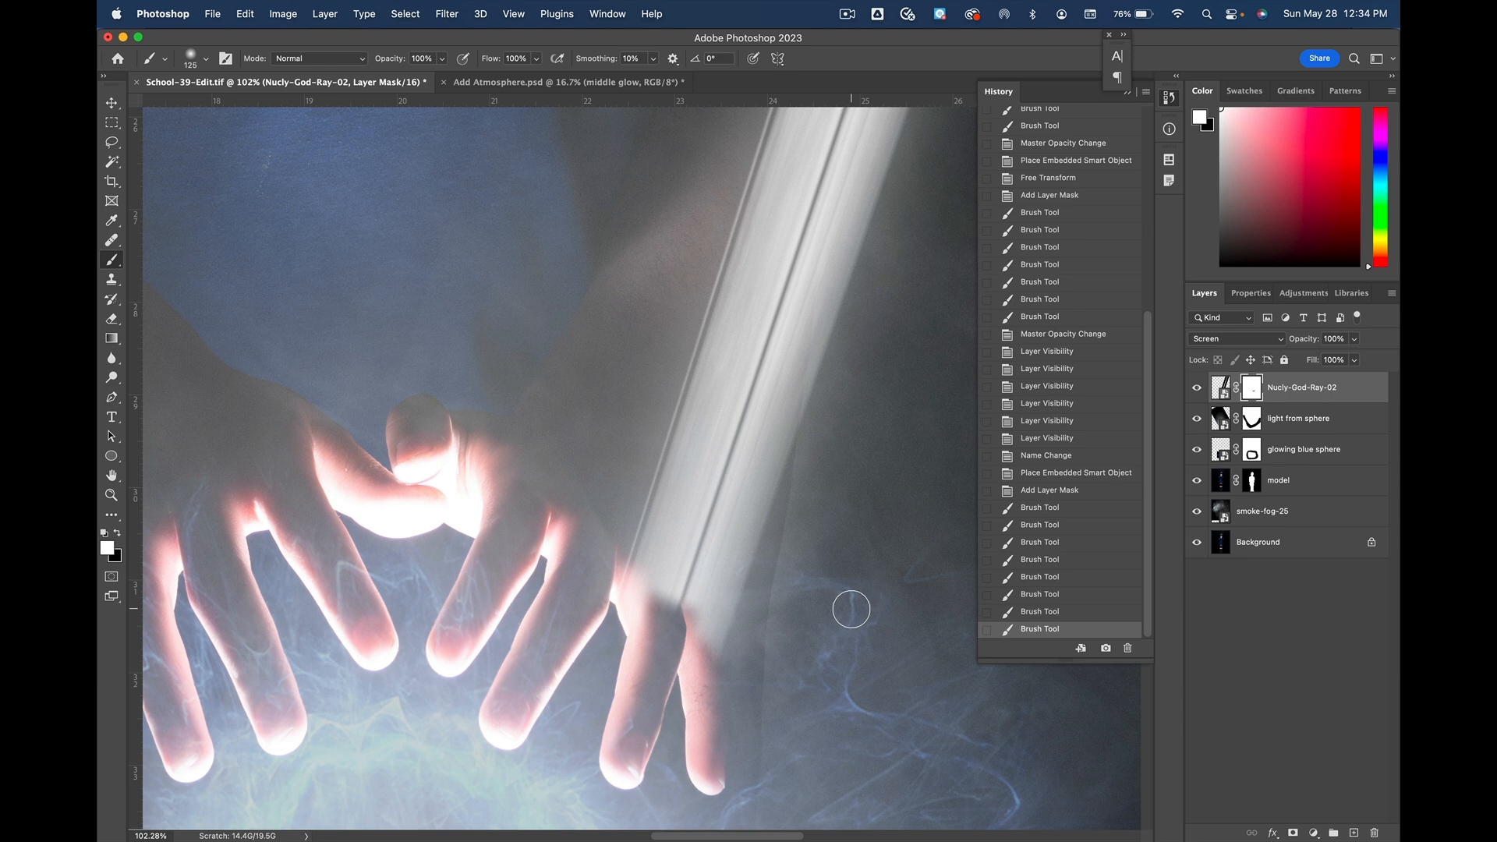
# Step: Paint black on the god ray mask with a 600 px brush along both sides of the beam to clean up its edges
pyautogui.press('super+0')
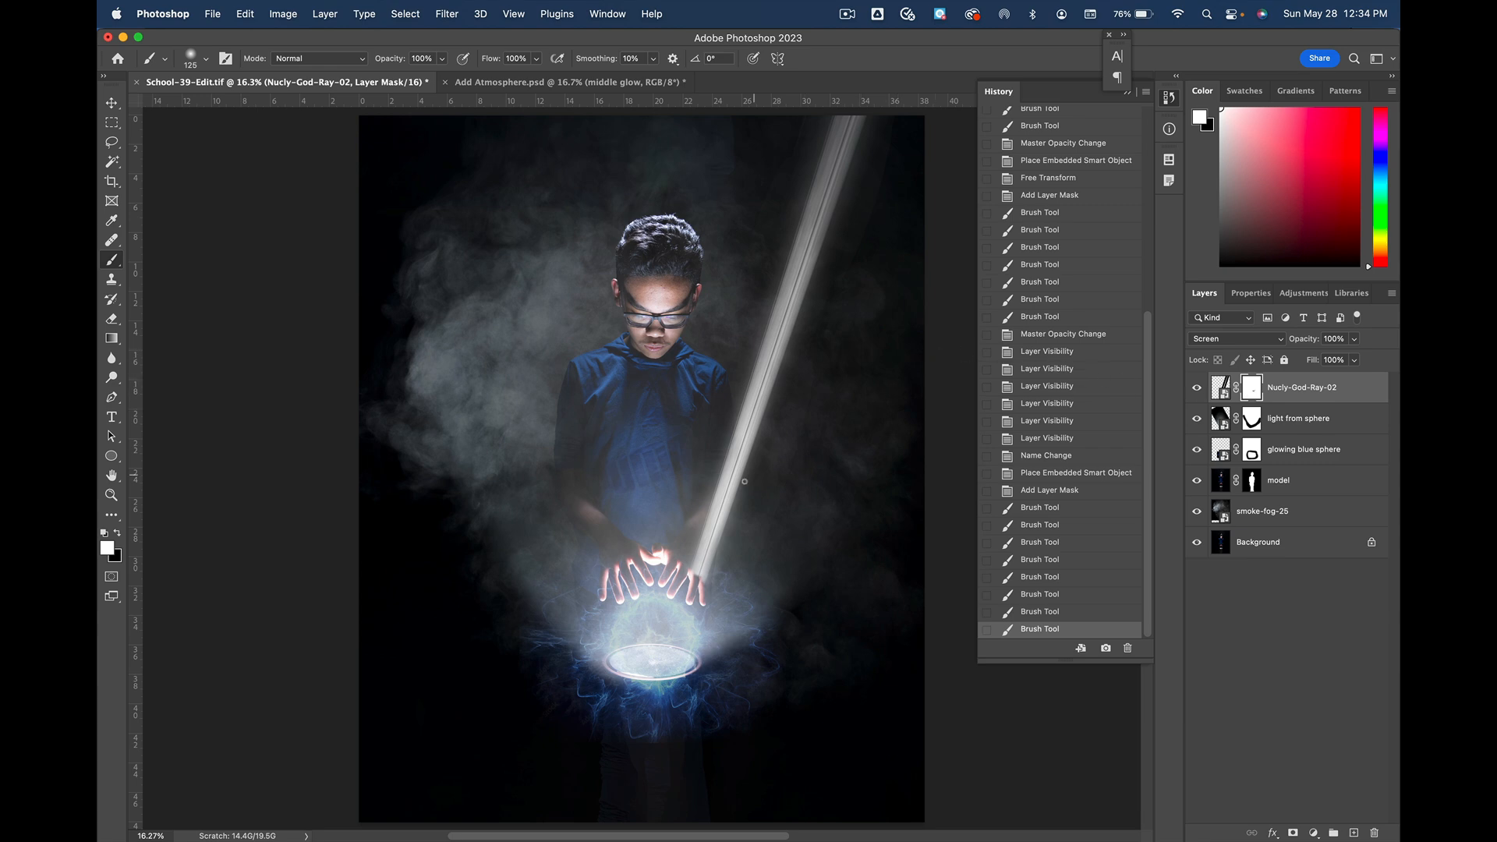
pyautogui.press('x')
pyautogui.press(']')
pyautogui.press(']')
pyautogui.press(']')
pyautogui.press(']')
pyautogui.press(']')
pyautogui.press(']')
pyautogui.press(']')
pyautogui.moveTo(766, 467); pyautogui.dragTo(802, 385)
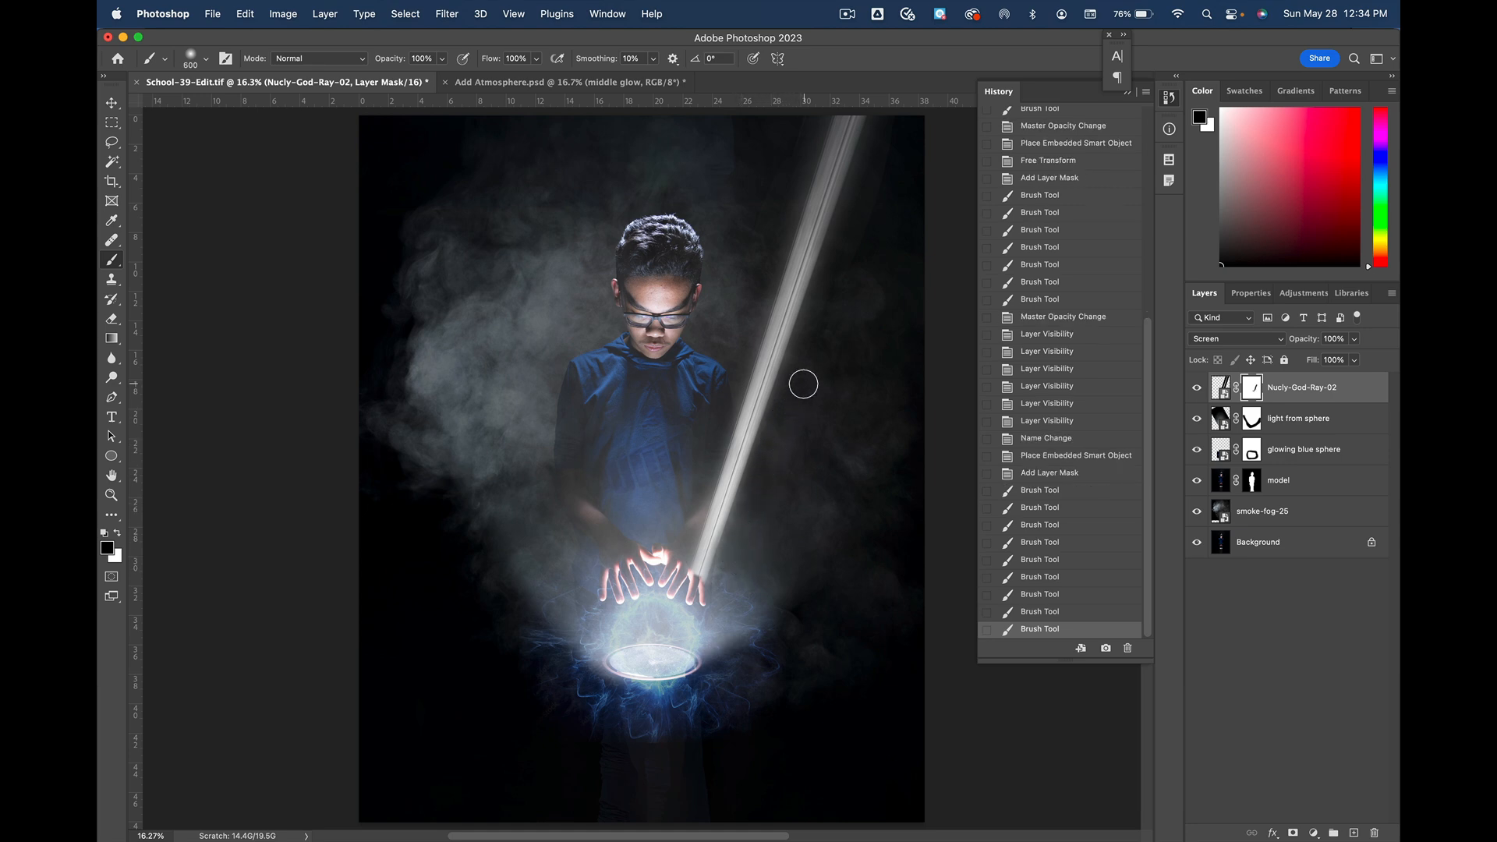
pyautogui.moveTo(820, 328); pyautogui.dragTo(896, 152)
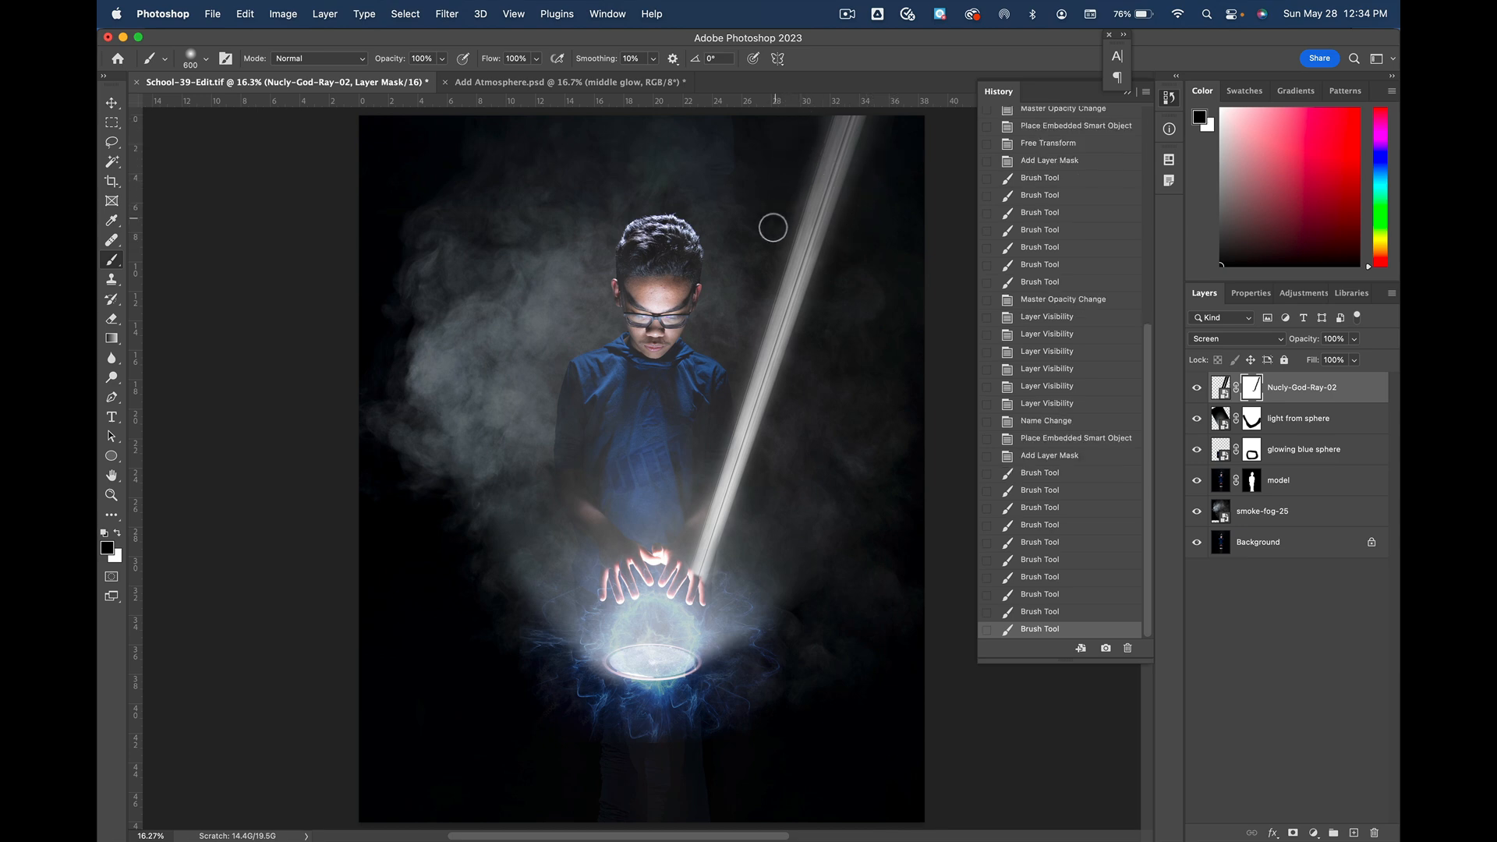
pyautogui.moveTo(757, 282); pyautogui.dragTo(748, 308)
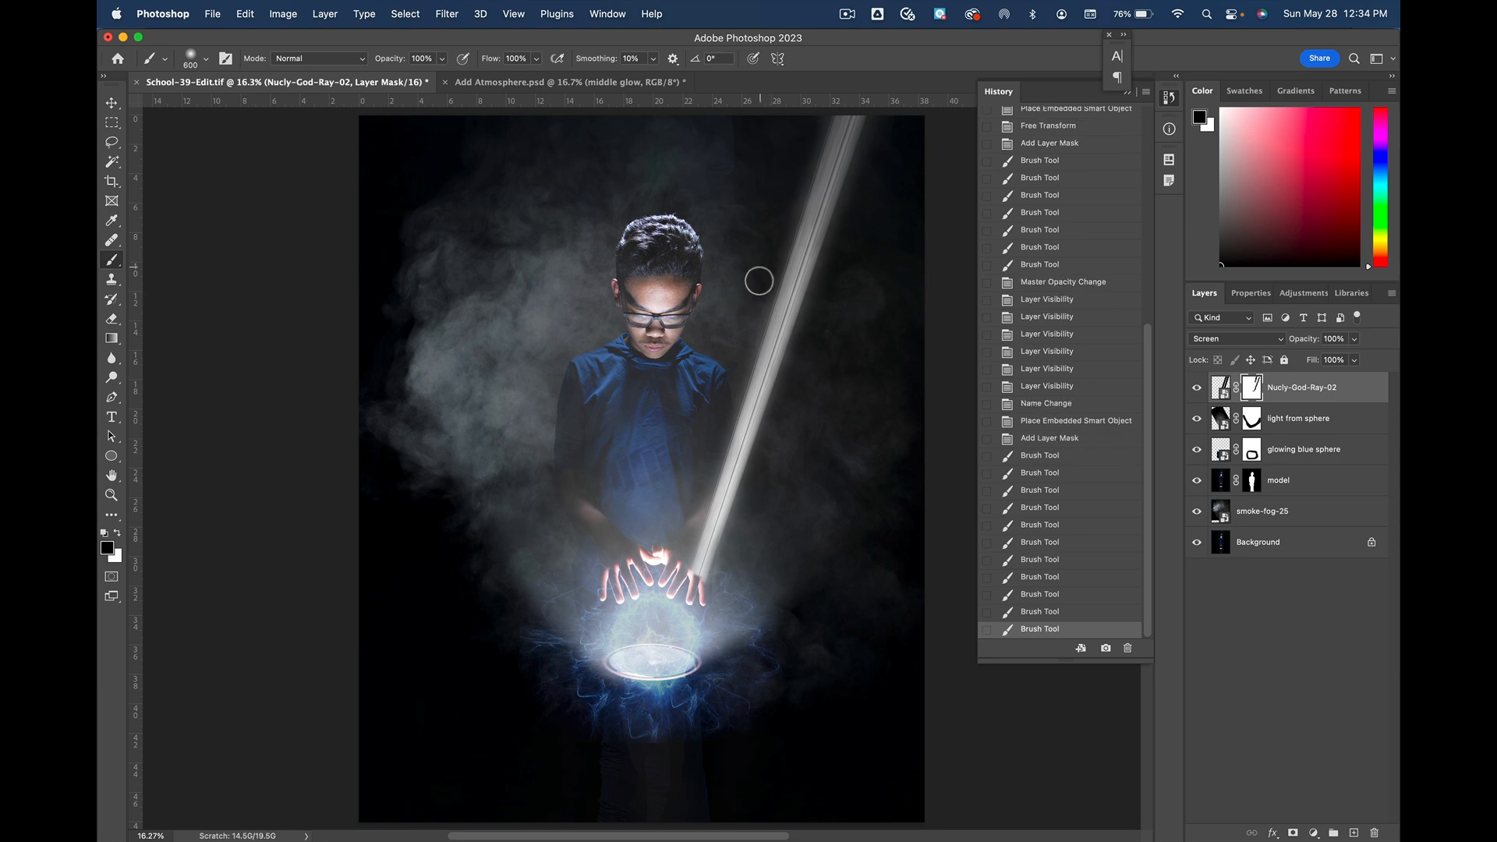
pyautogui.click(746, 309)
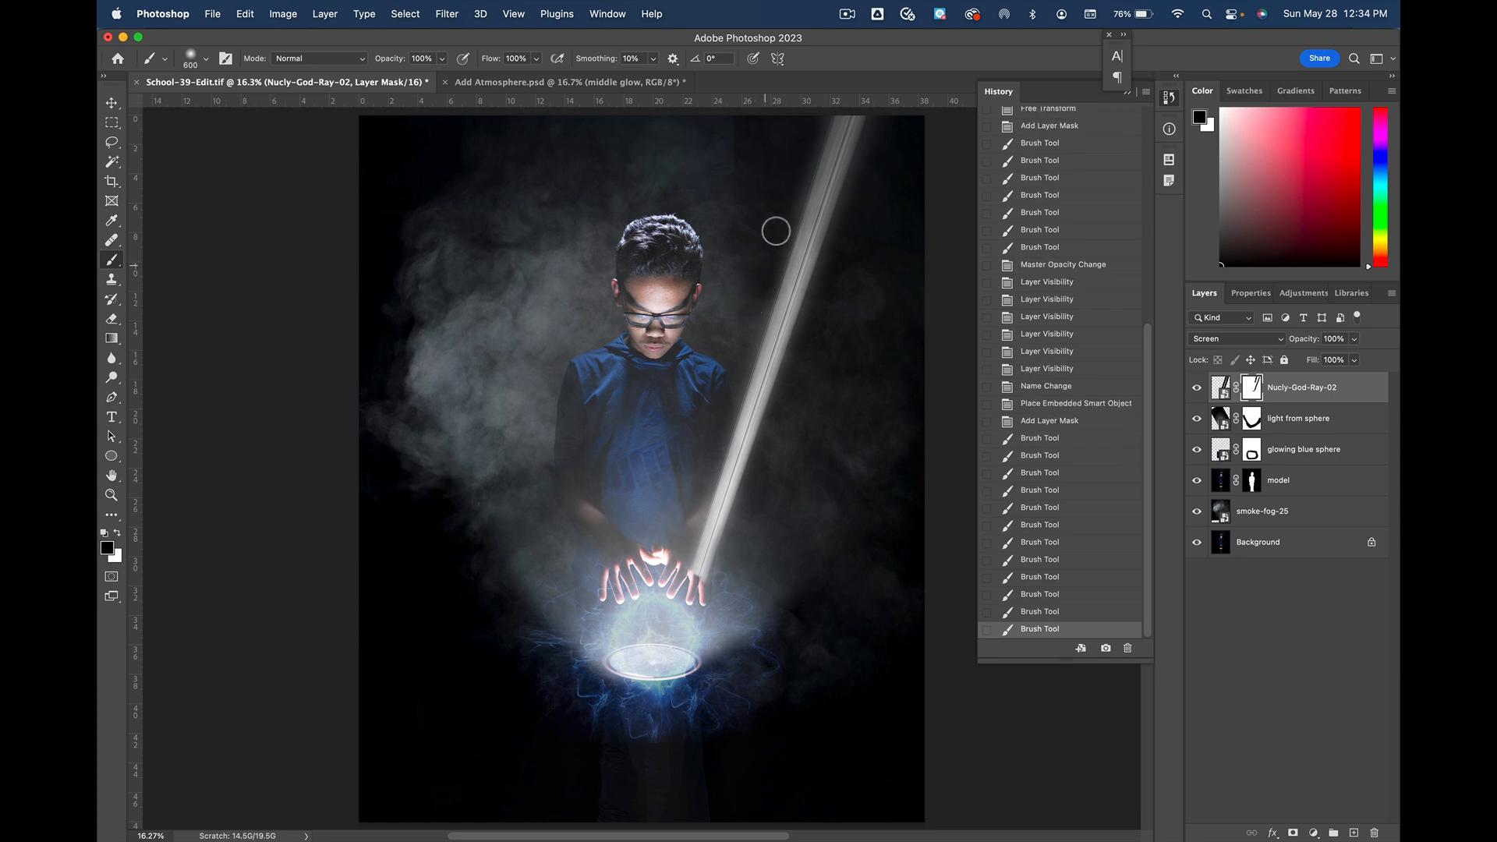
pyautogui.click(813, 110)
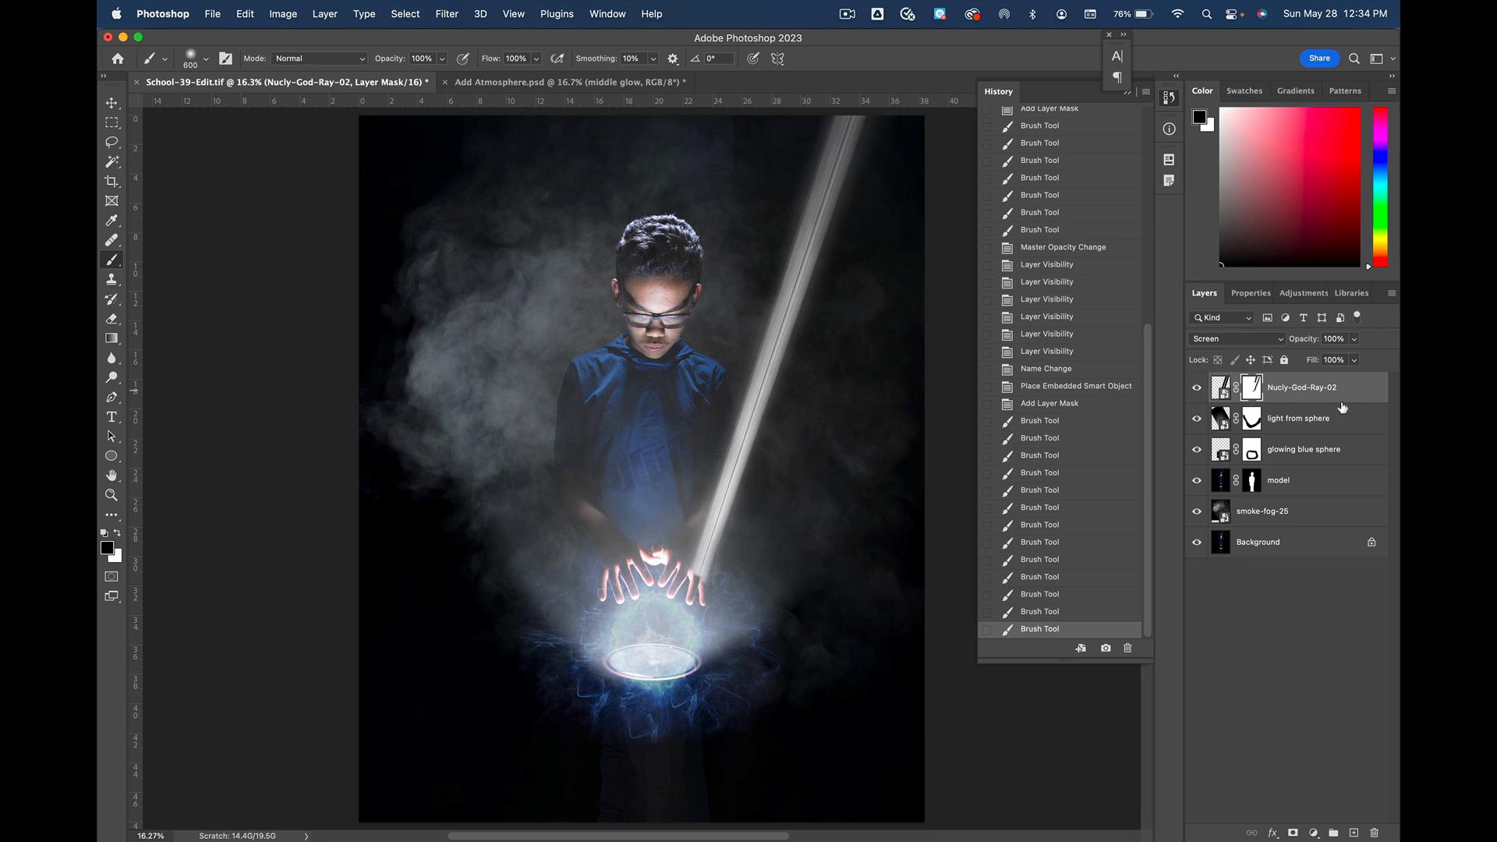
# Step: Select the god ray layer's image instead of its mask and lower the layer opacity to 66%
pyautogui.click(1222, 388)
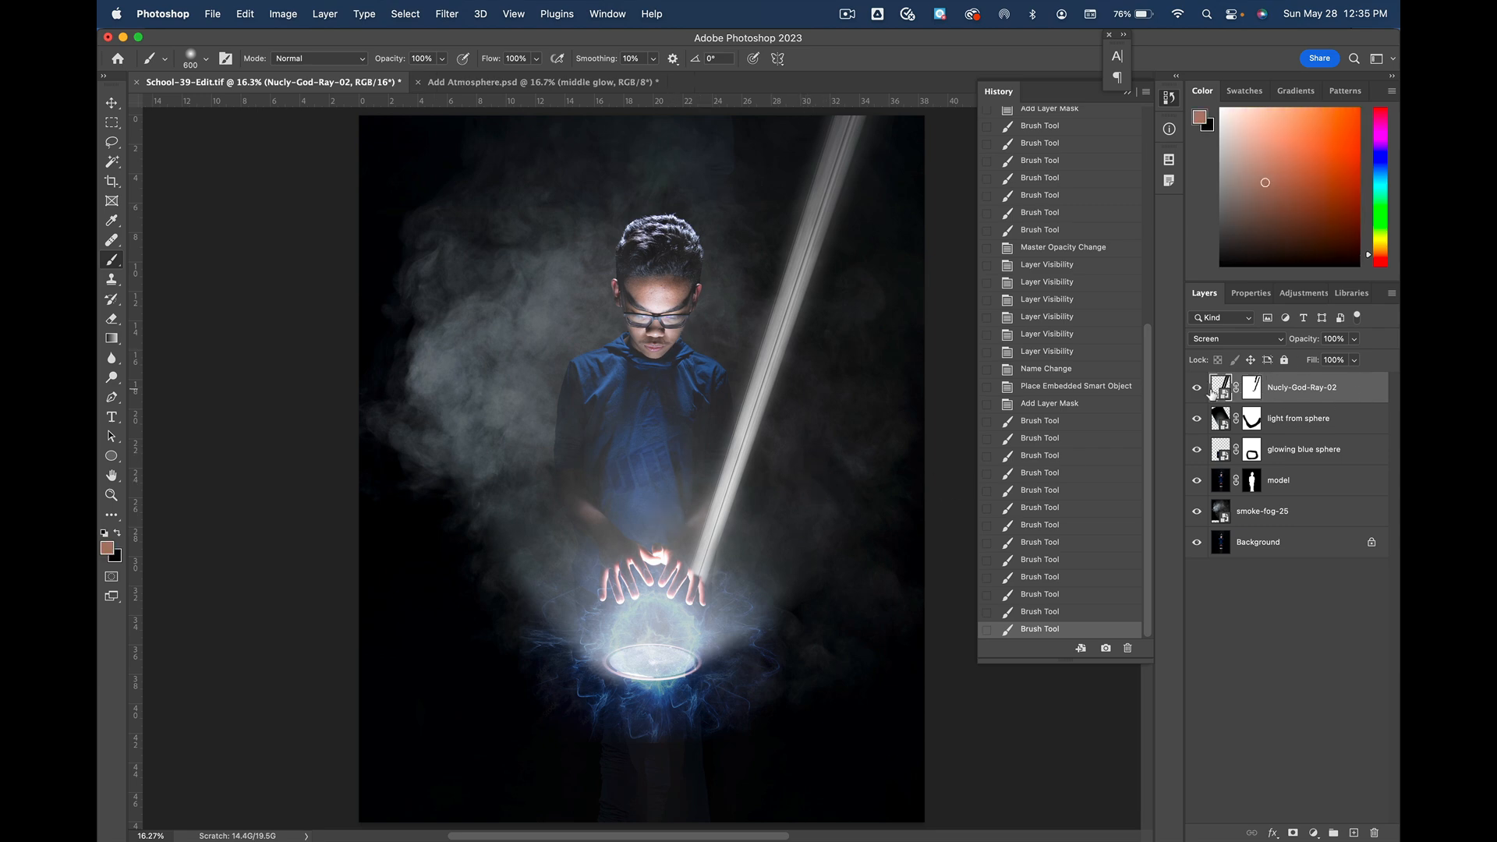
pyautogui.click(1354, 340)
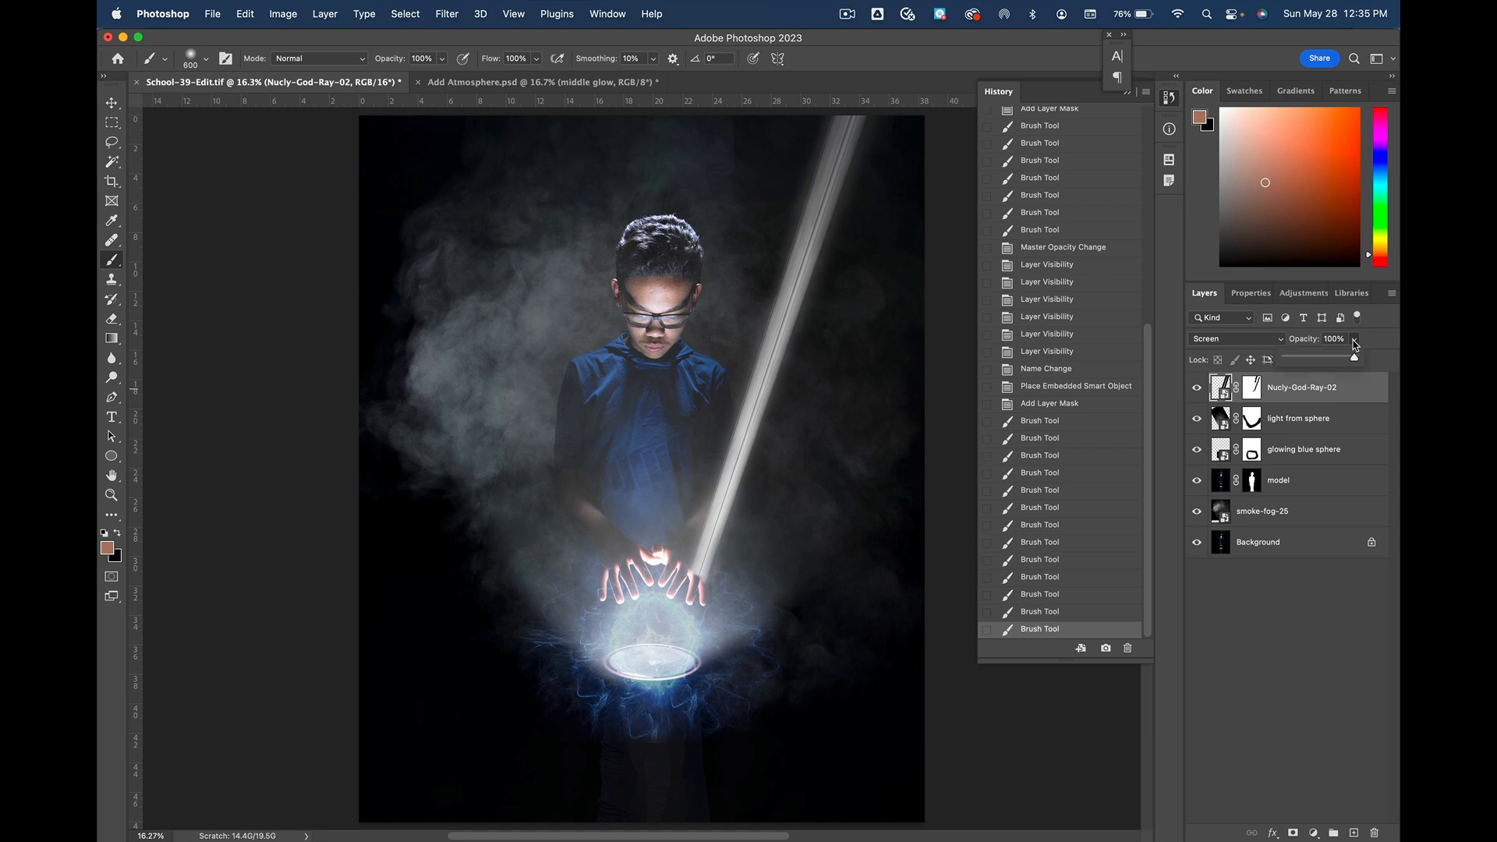
pyautogui.moveTo(1354, 358); pyautogui.dragTo(1333, 361)
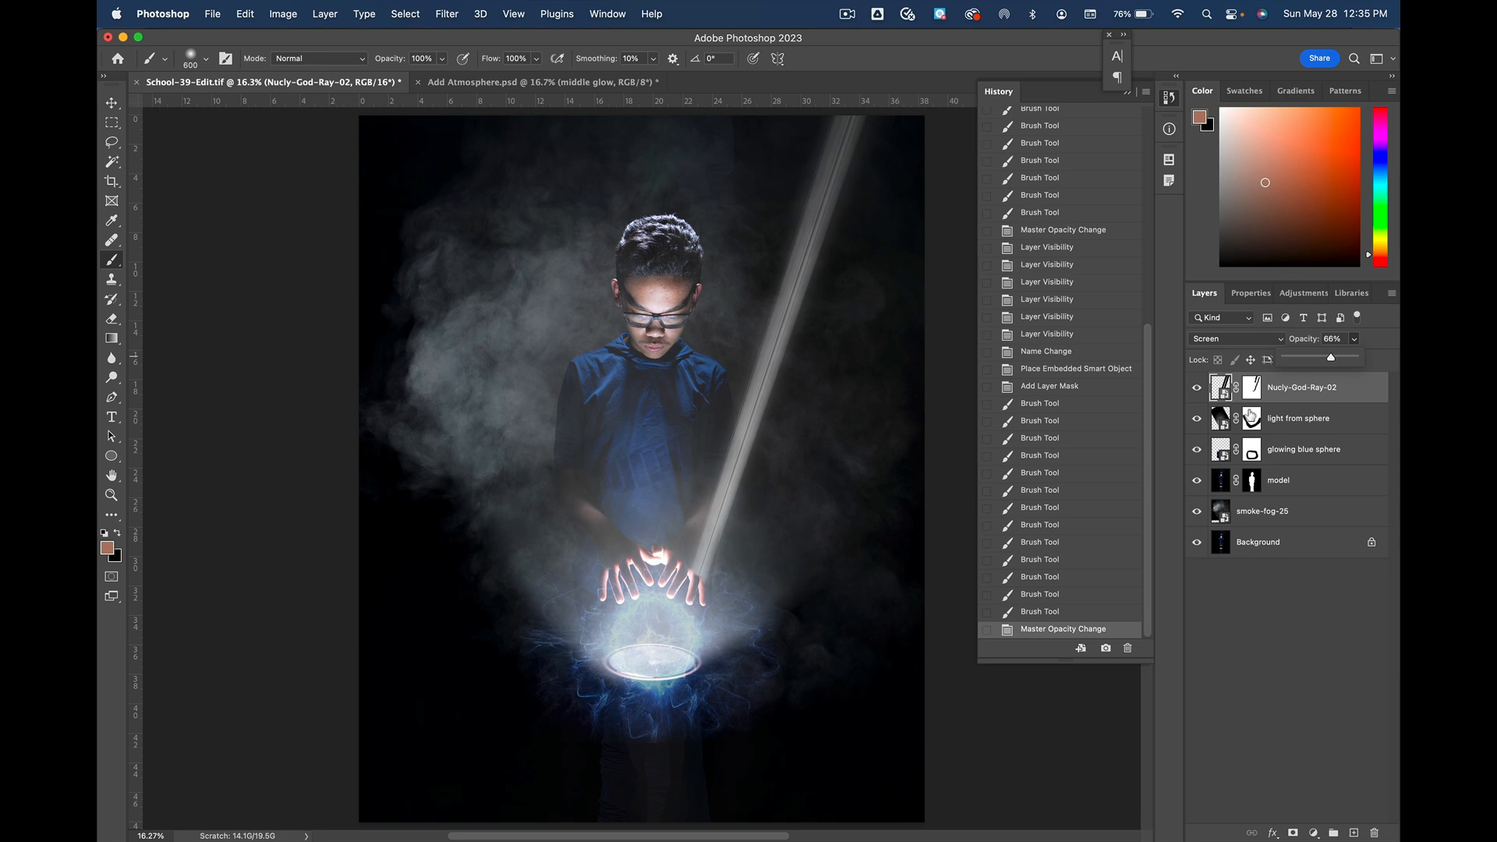
pyautogui.click(1218, 390)
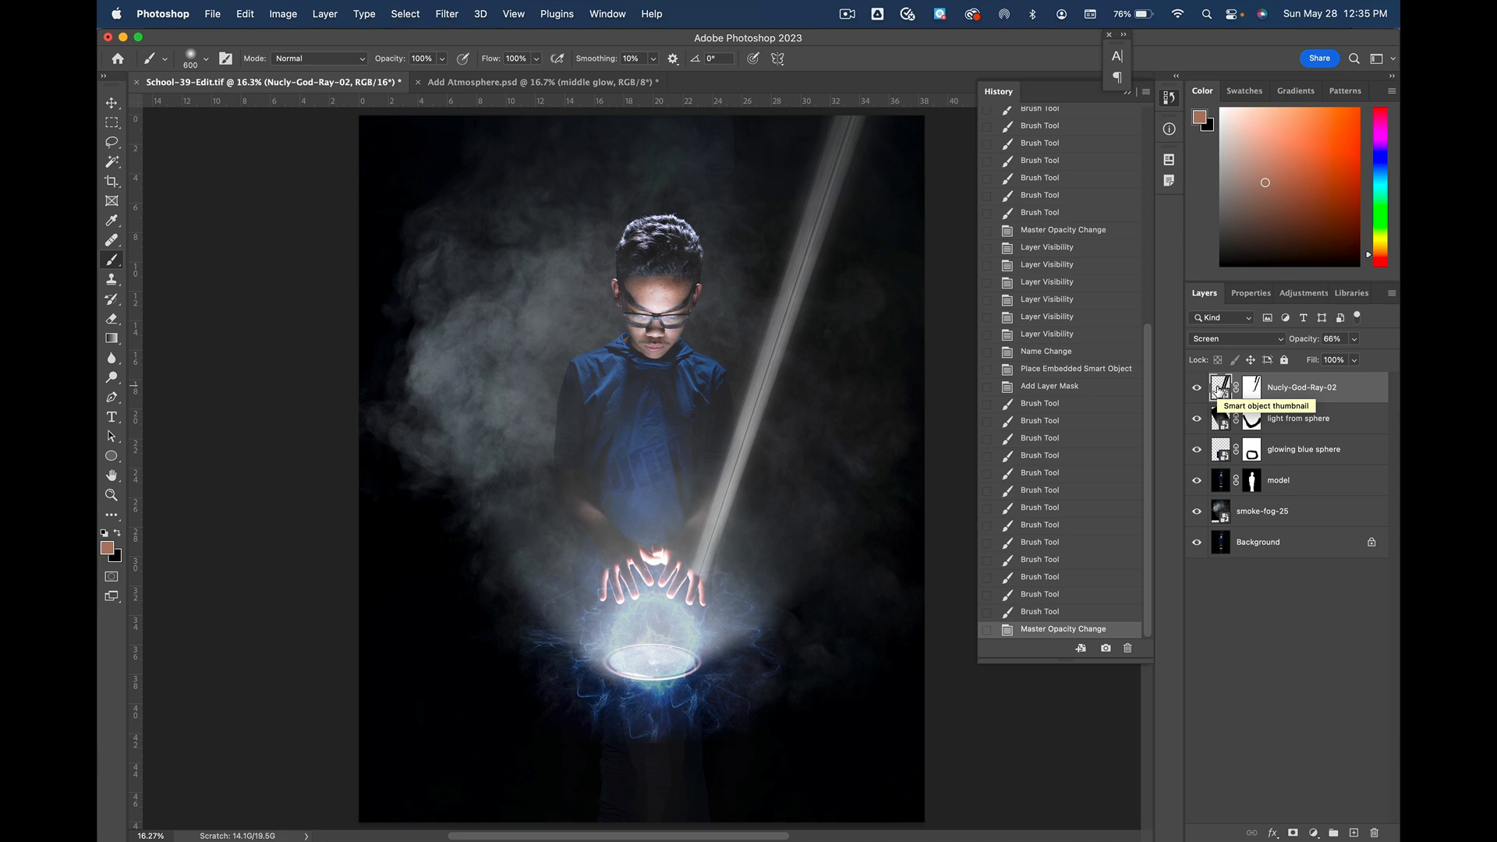
# Step: Rename the Nucly-God-Ray-02 layer as "light ray right side-1"
pyautogui.doubleClick(1297, 389)
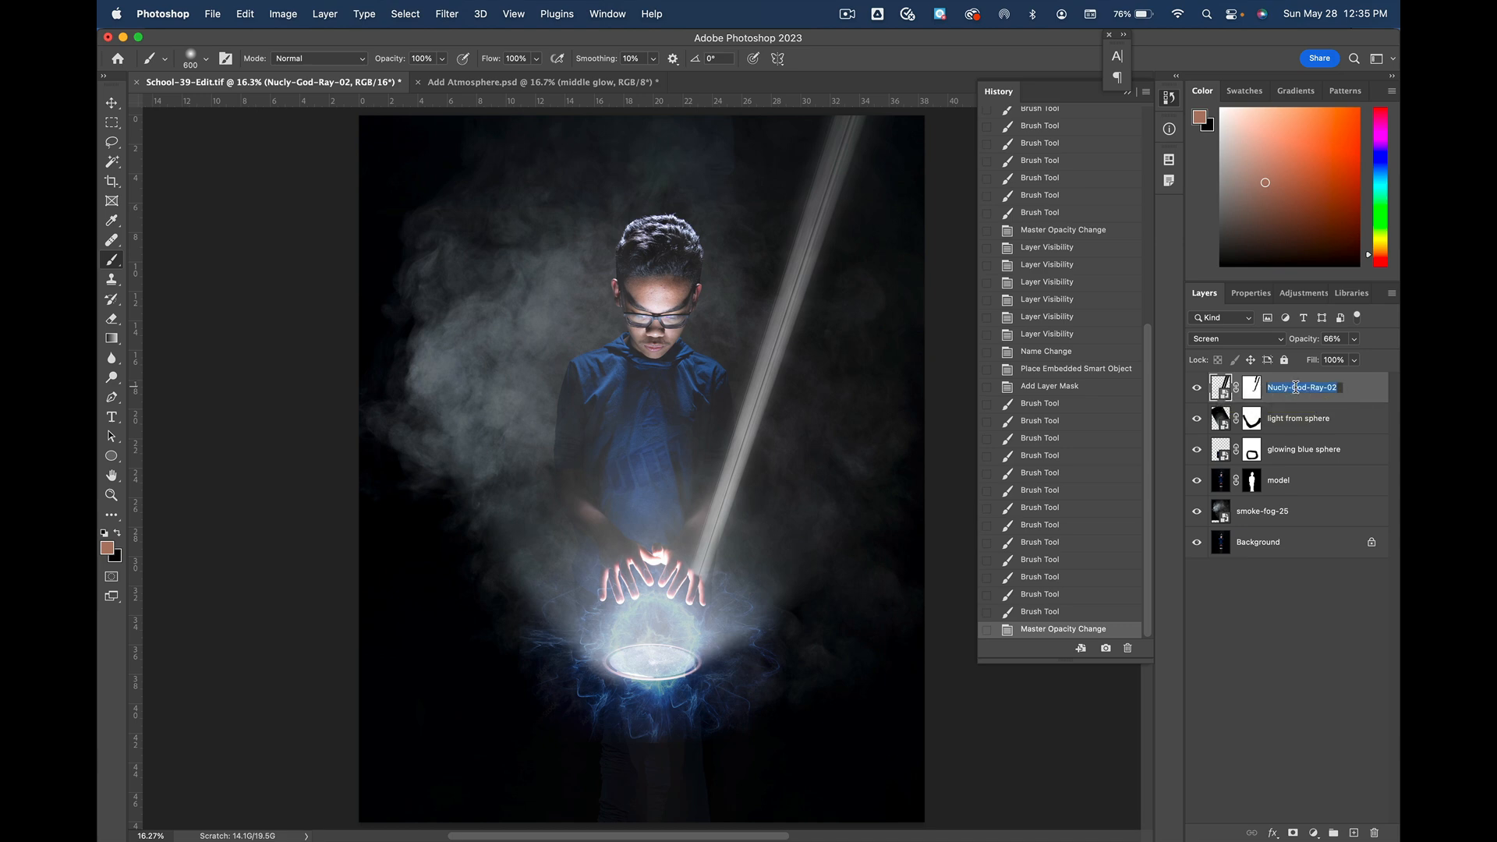
pyautogui.write('light ray right side-1')
pyautogui.press('Return')
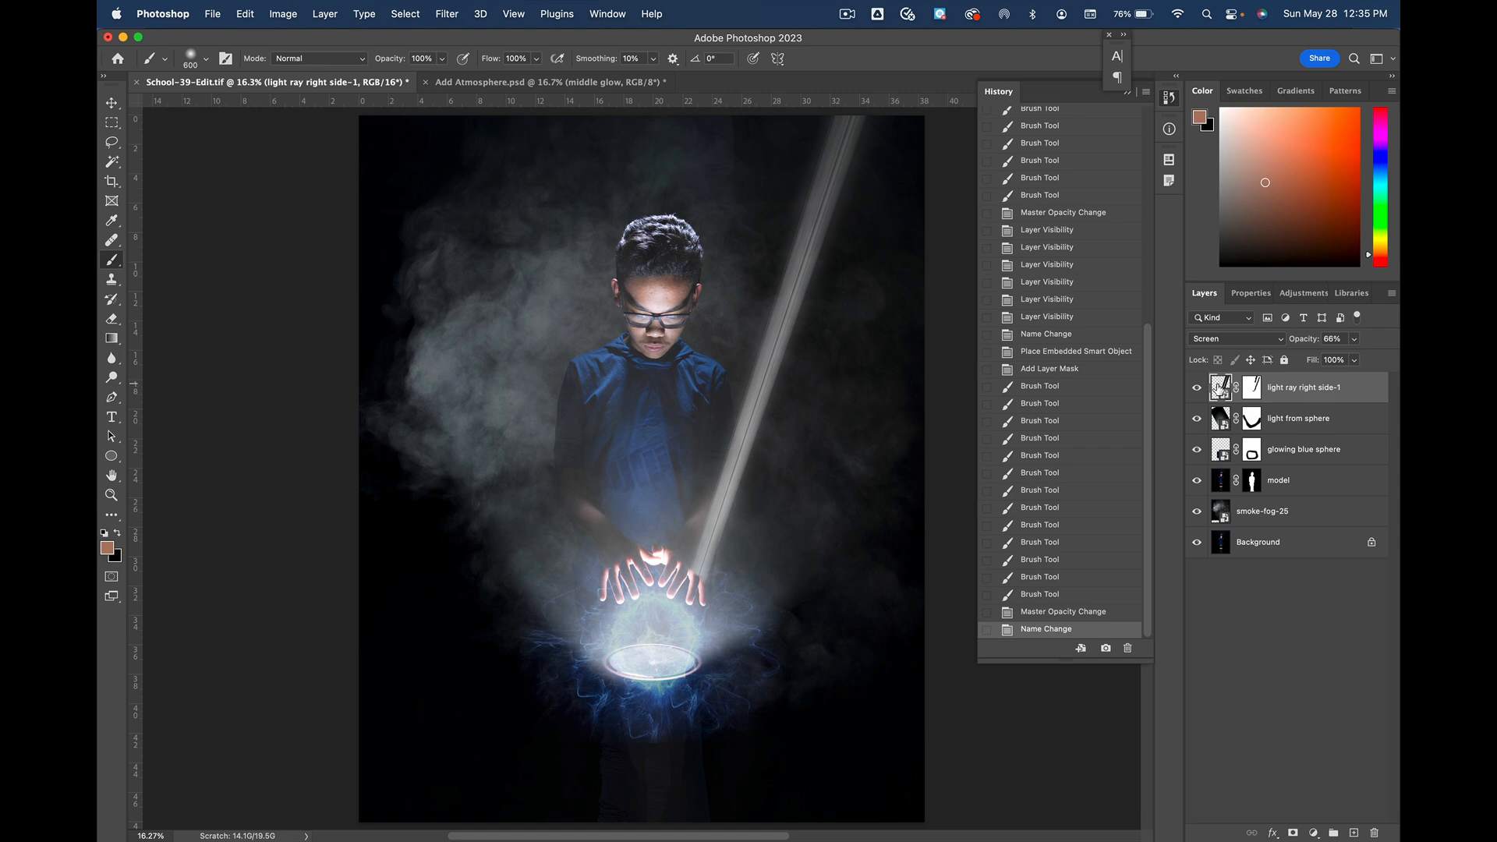
# Step: Duplicate the light ray right side-1 layer, rotate the copy to -7.29° and shift it over beside the original beam at the fingers
pyautogui.press('super+j')
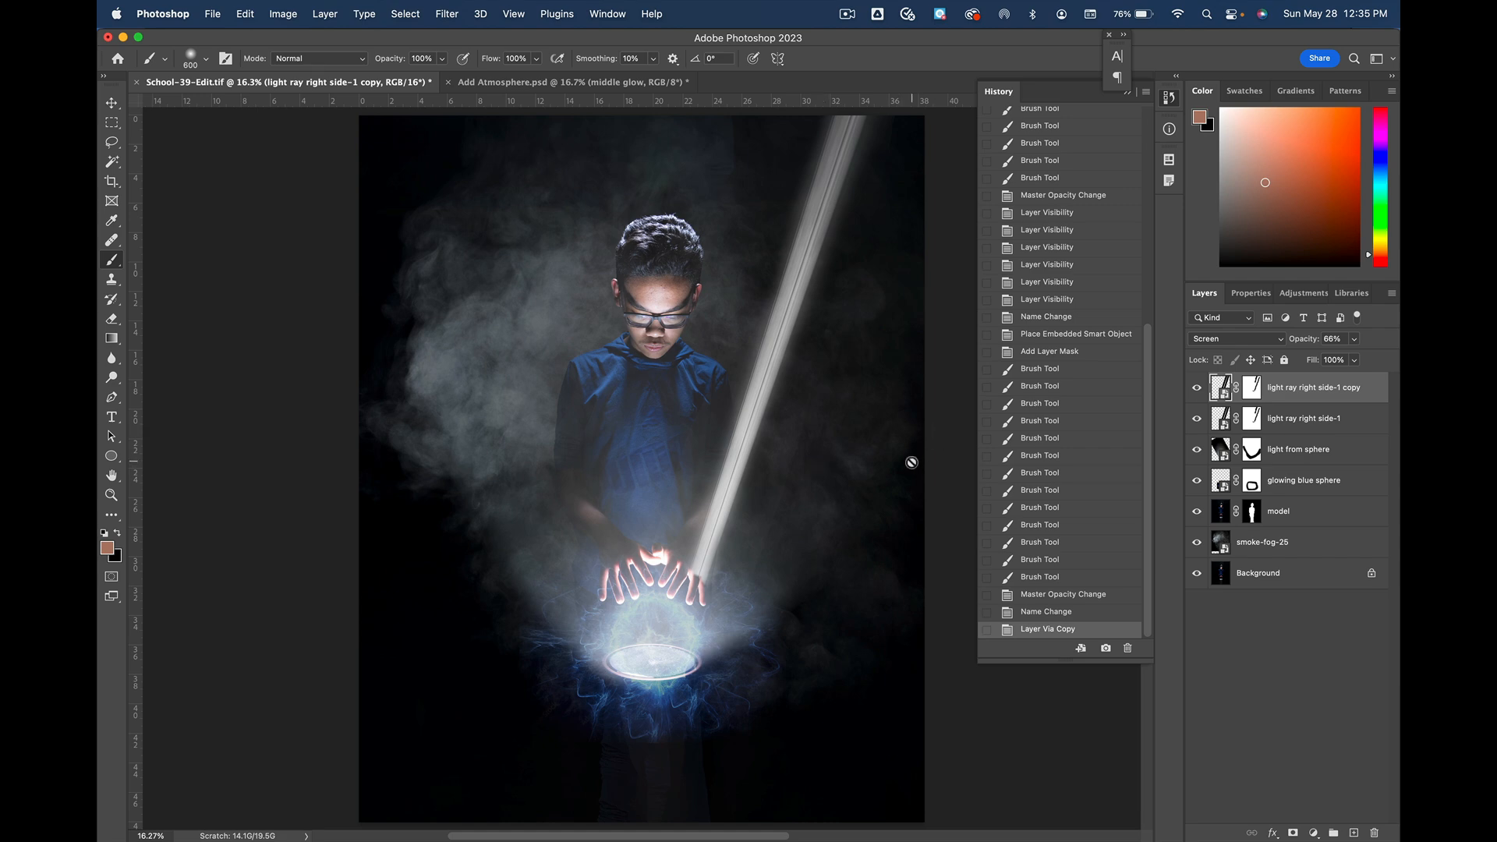
pyautogui.press('v')
pyautogui.moveTo(793, 344); pyautogui.dragTo(778, 342)
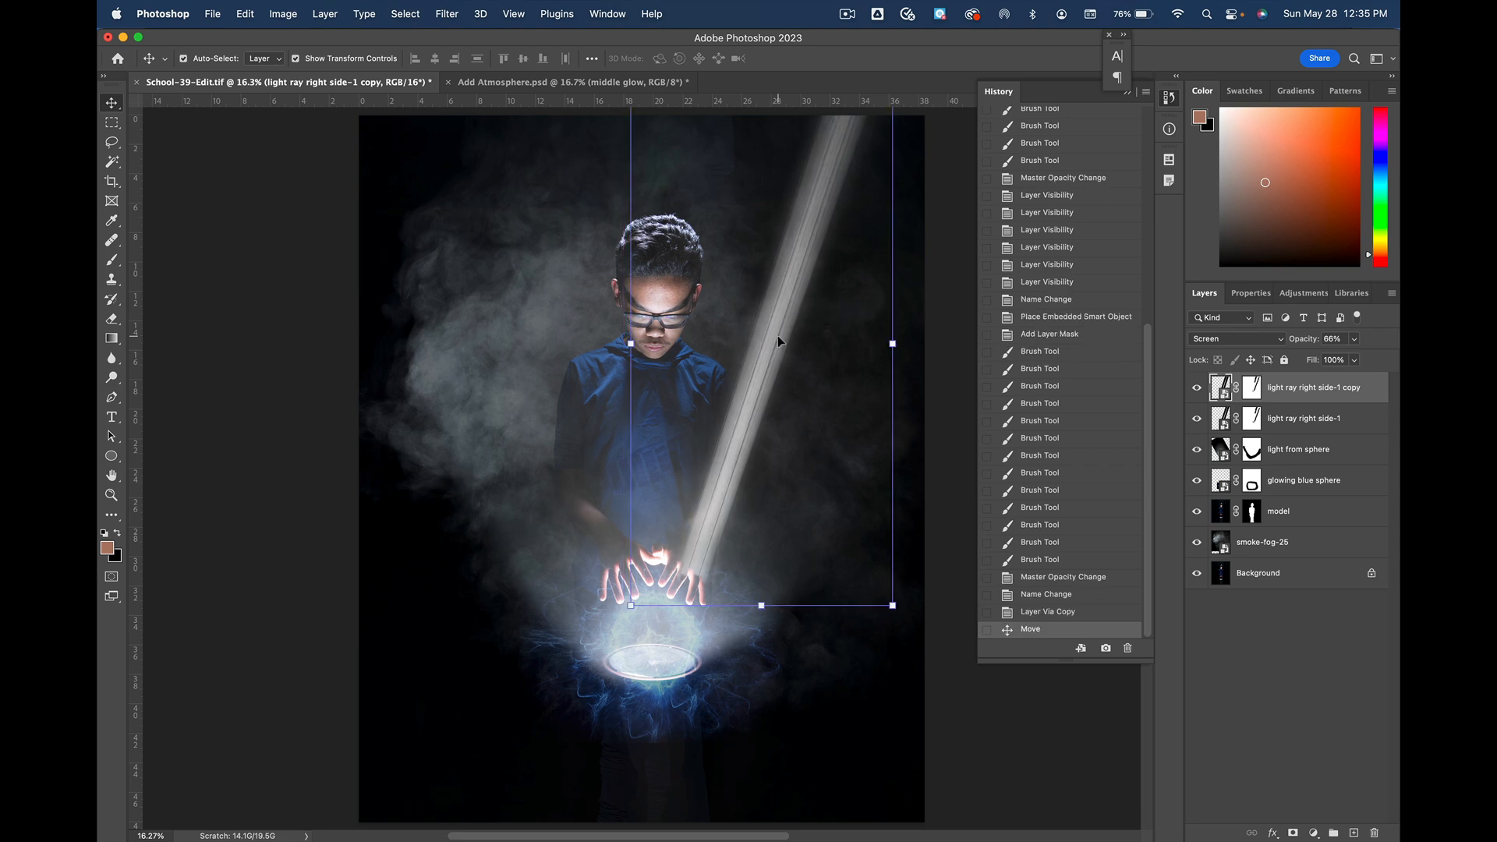
pyautogui.moveTo(615, 612); pyautogui.dragTo(648, 640)
pyautogui.moveTo(813, 505); pyautogui.dragTo(783, 500)
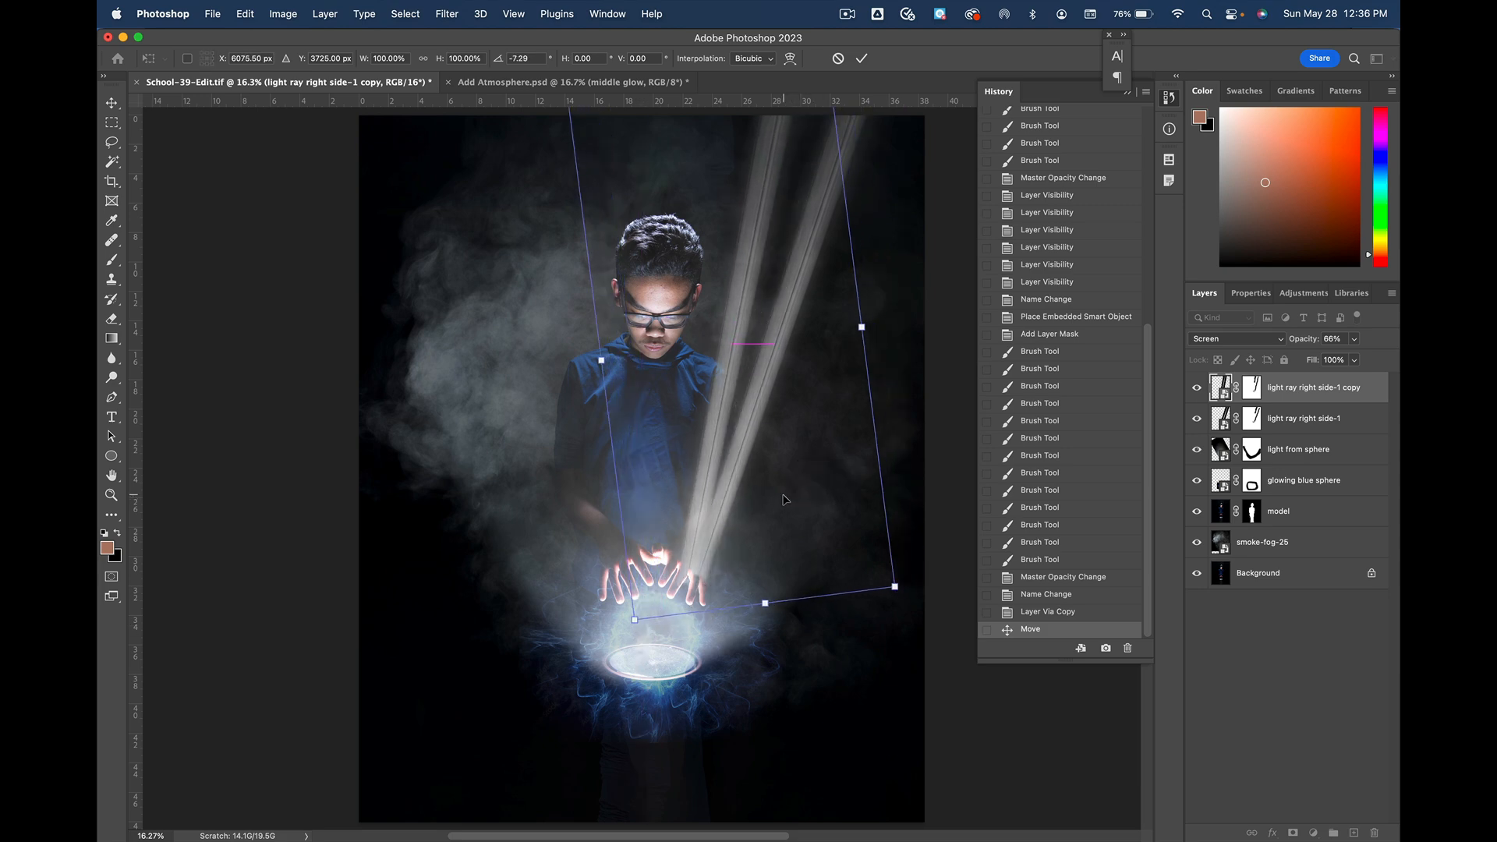
# Step: Nudge the rotated ray copy to about X 6093.94 px so it starts at the next finger, and commit the transform
pyautogui.press('Right')
pyautogui.press('Right')
pyautogui.press('Right')
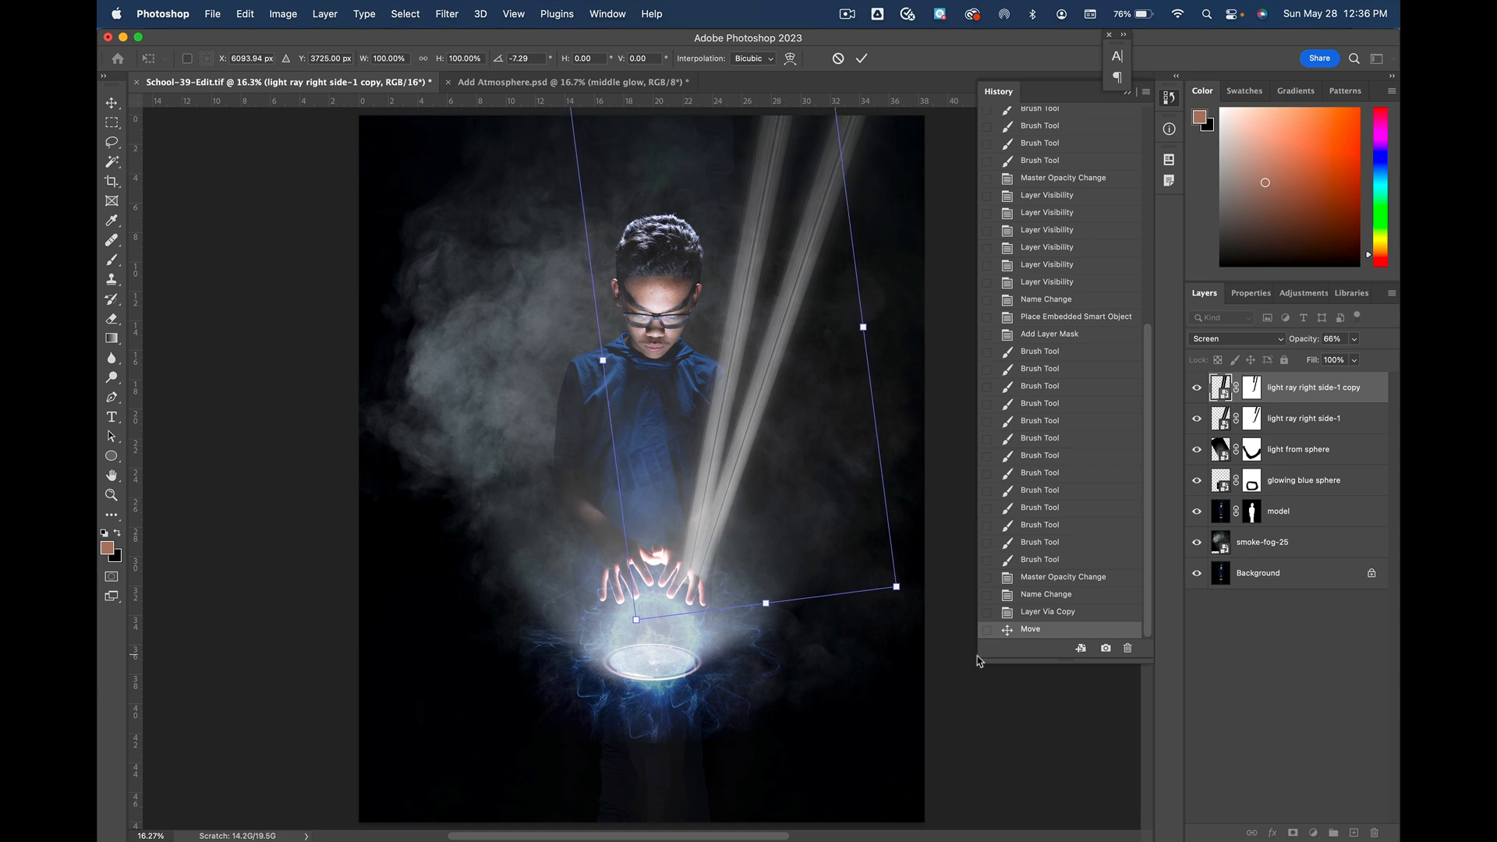
pyautogui.press('super+0')
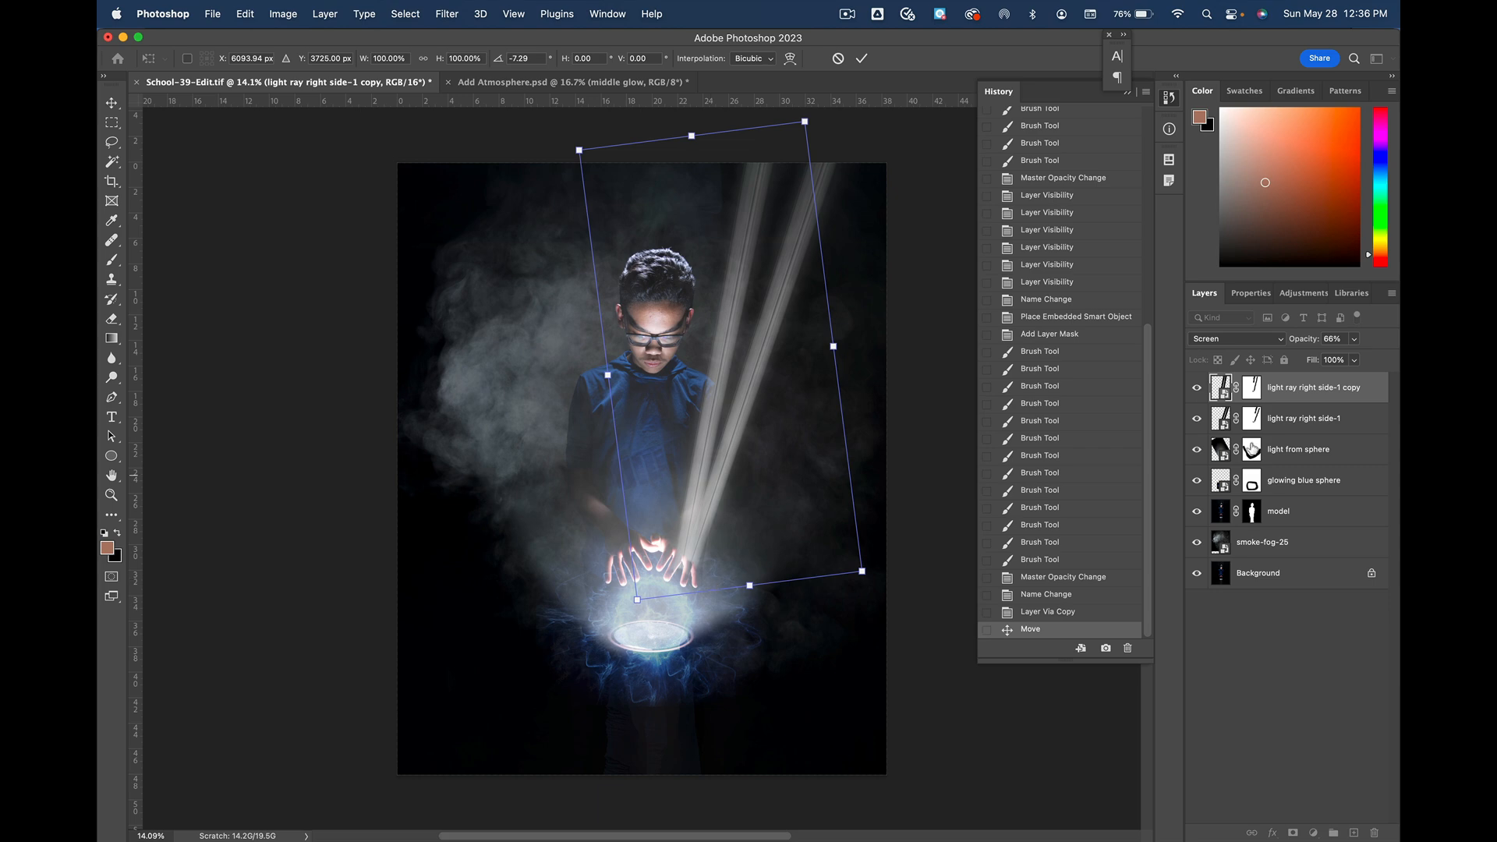
pyautogui.press('super+z')
pyautogui.press('Return')
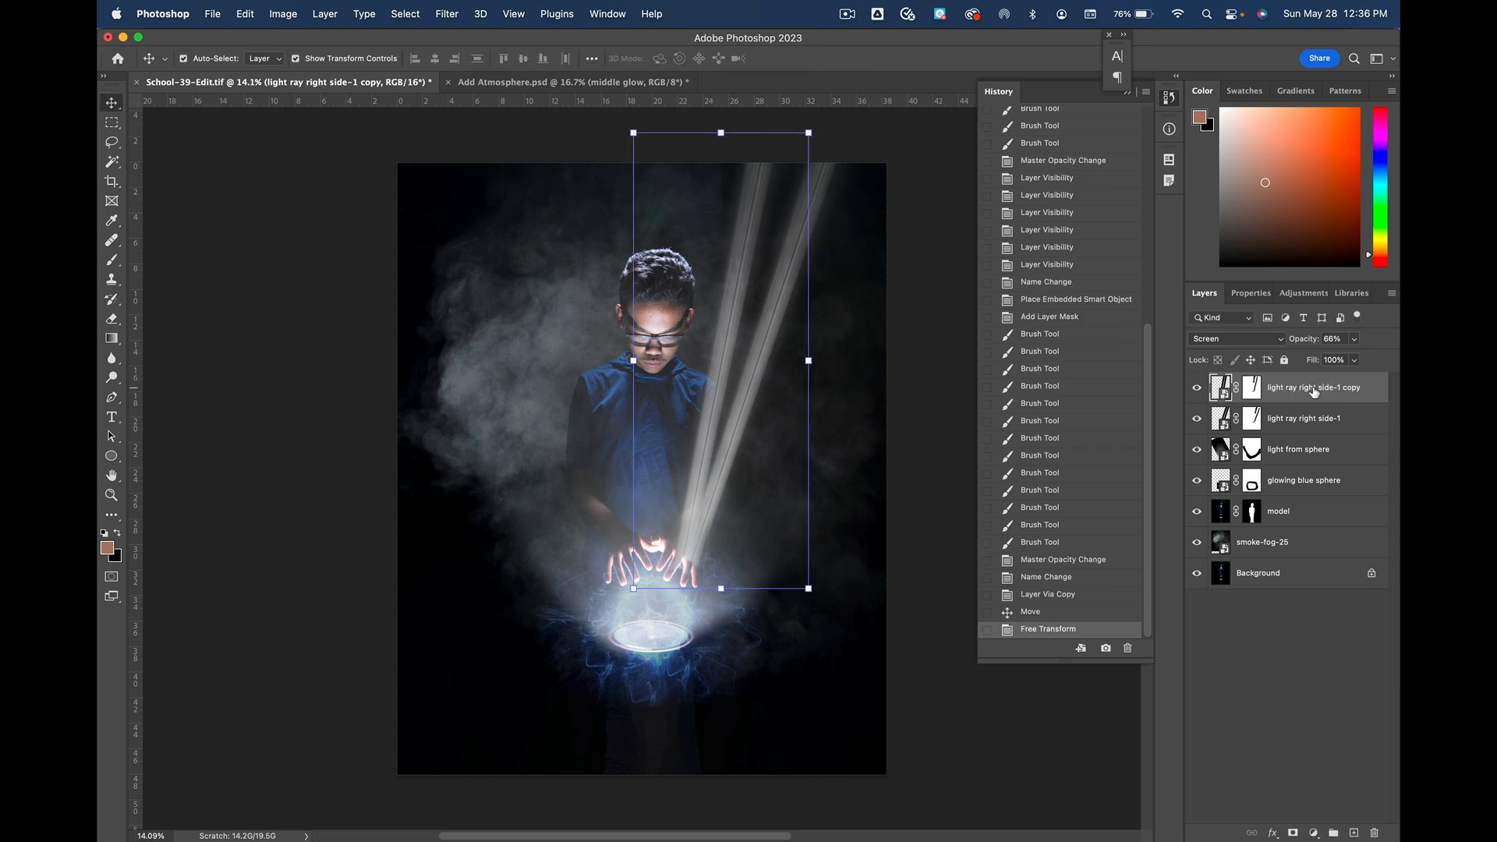
# Step: Rename the copied ray layer as "light ray right side-2"
pyautogui.doubleClick(1317, 390)
pyautogui.press('Right')
pyautogui.press('BackSpace')
pyautogui.press('BackSpace')
pyautogui.write('2')
pyautogui.press('Return')
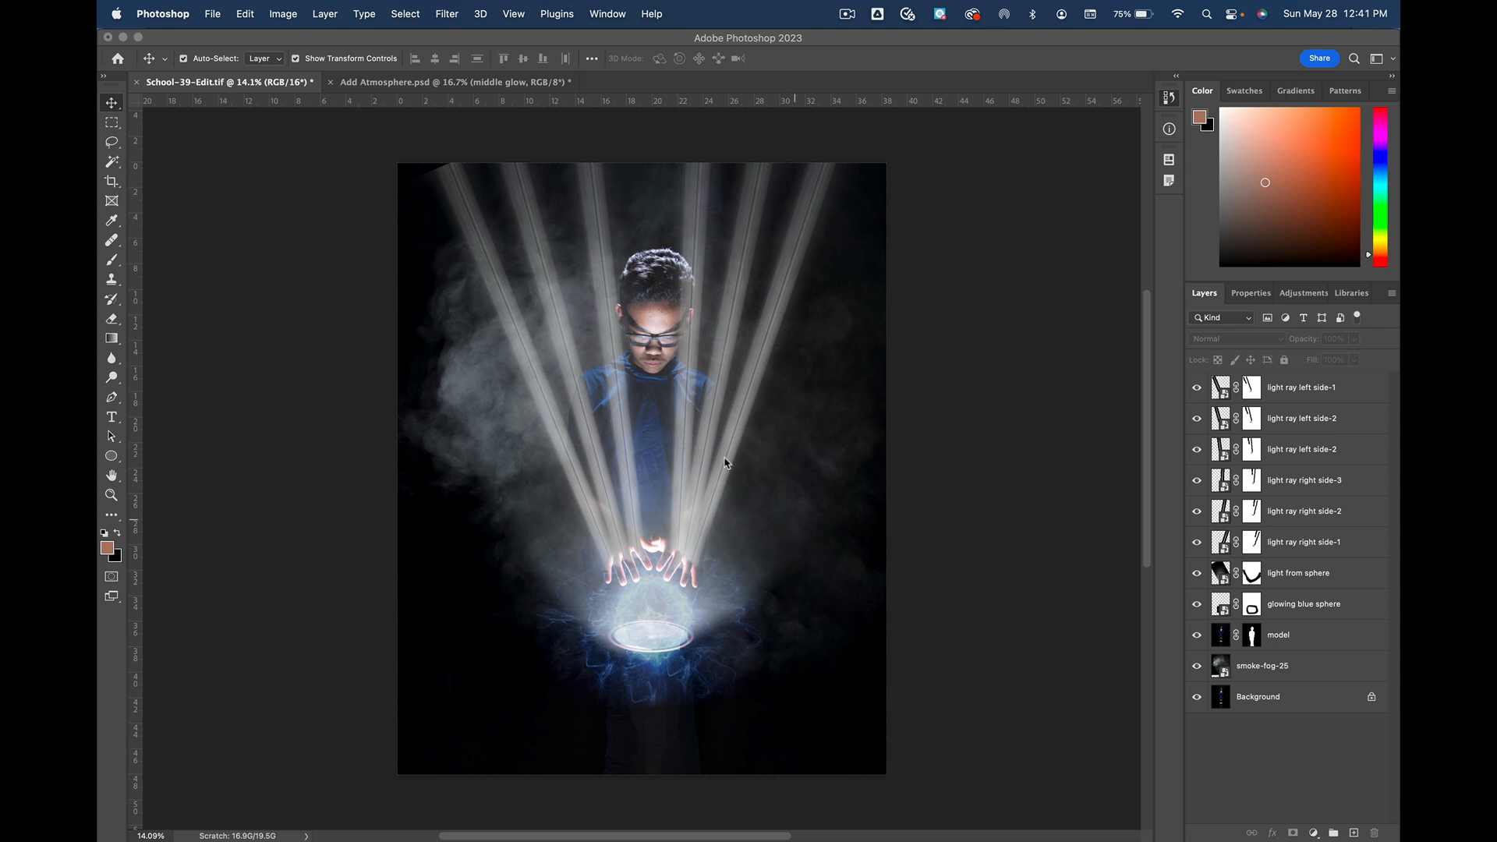
# Step: Group all six light ray layers and name the group "finger light rays"
pyautogui.click(1295, 391)
pyautogui.click(1294, 390)
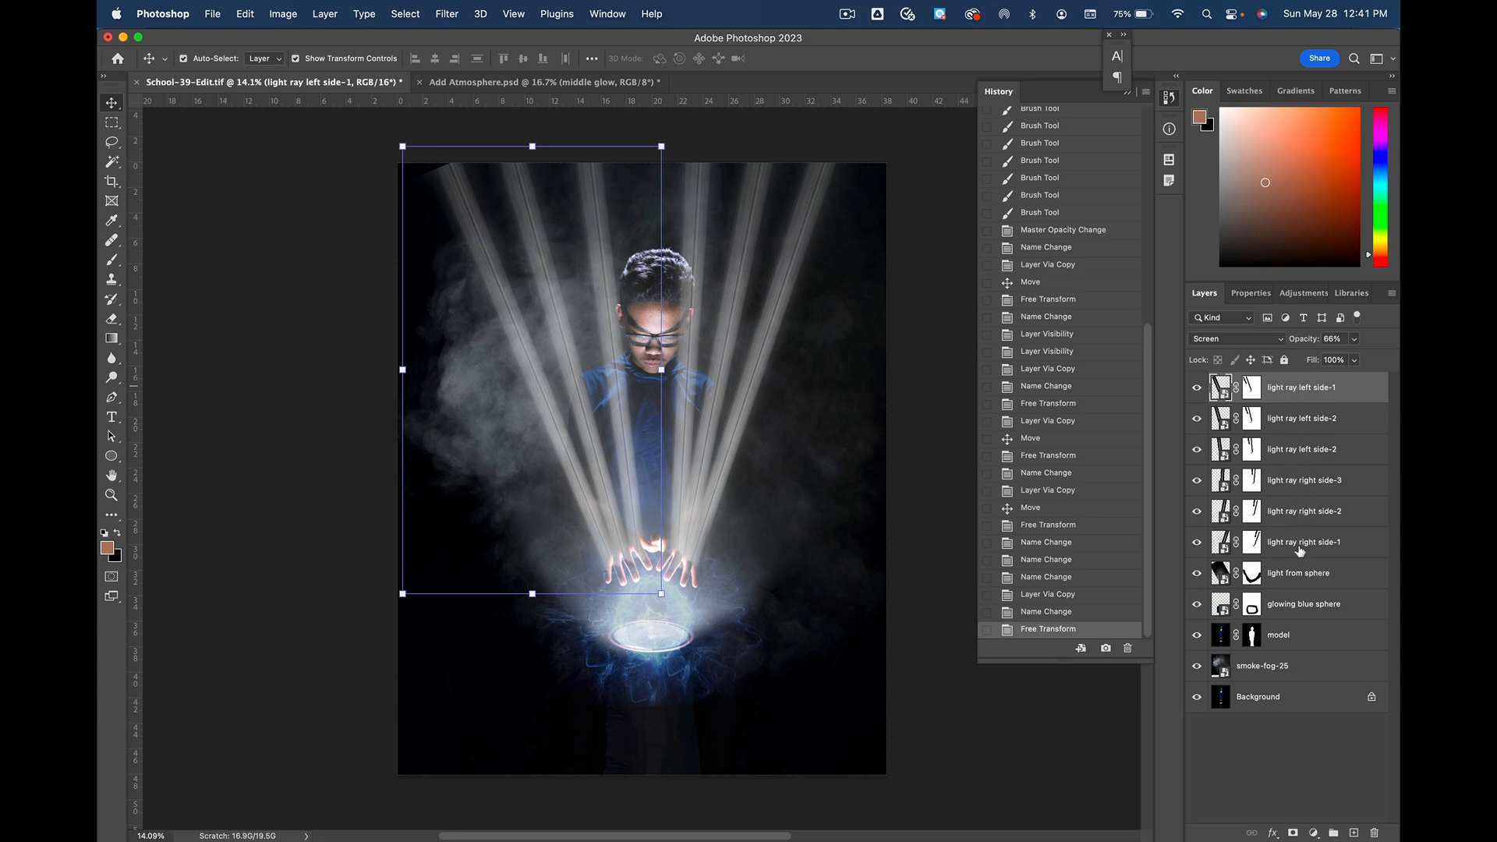
pyautogui.keyDown('shift'); pyautogui.click(1297, 545); pyautogui.keyUp('shift')
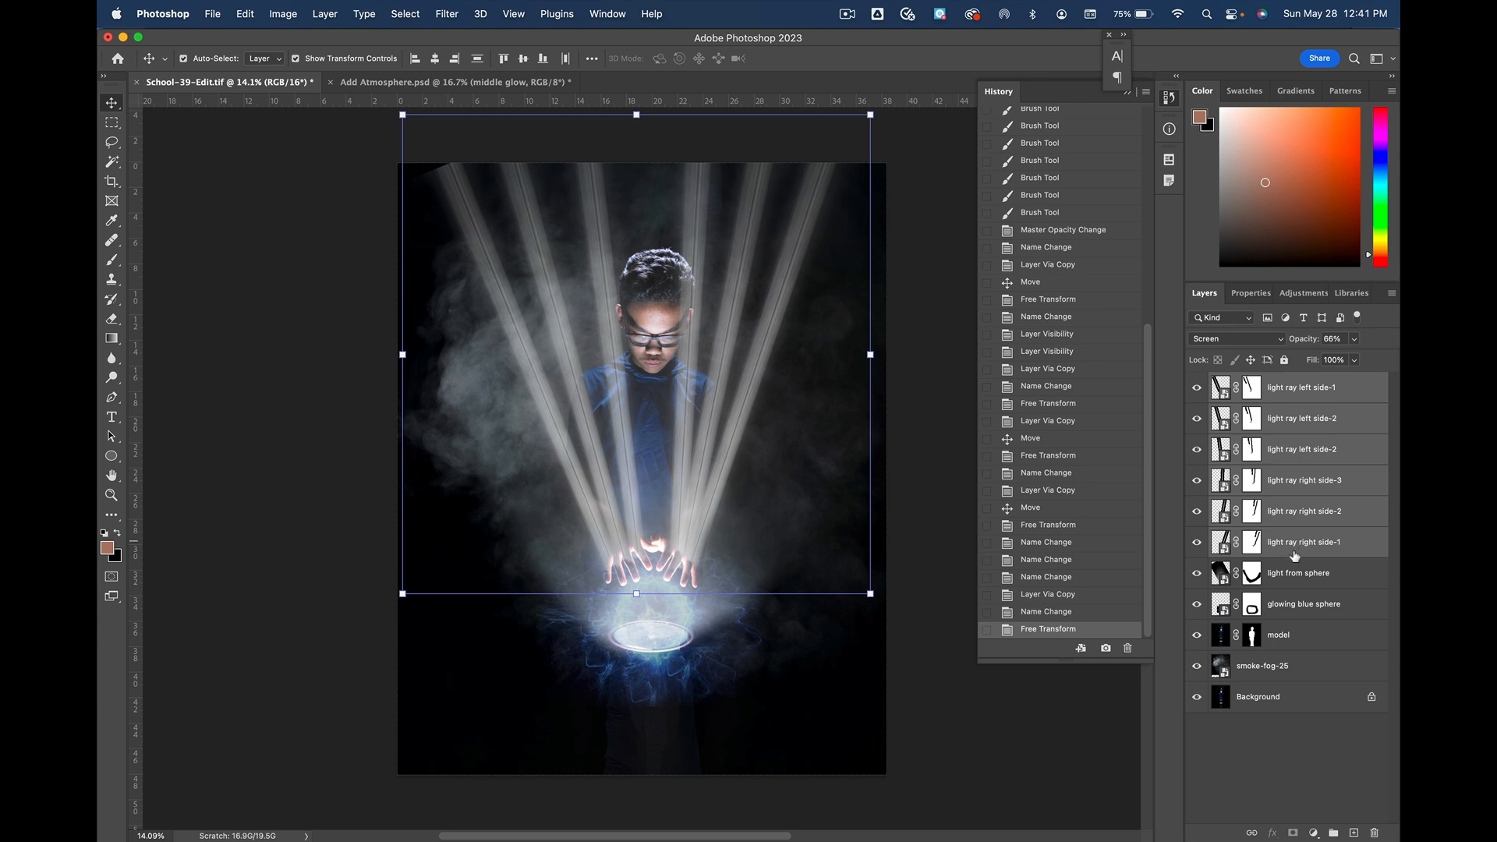
pyautogui.click(1334, 833)
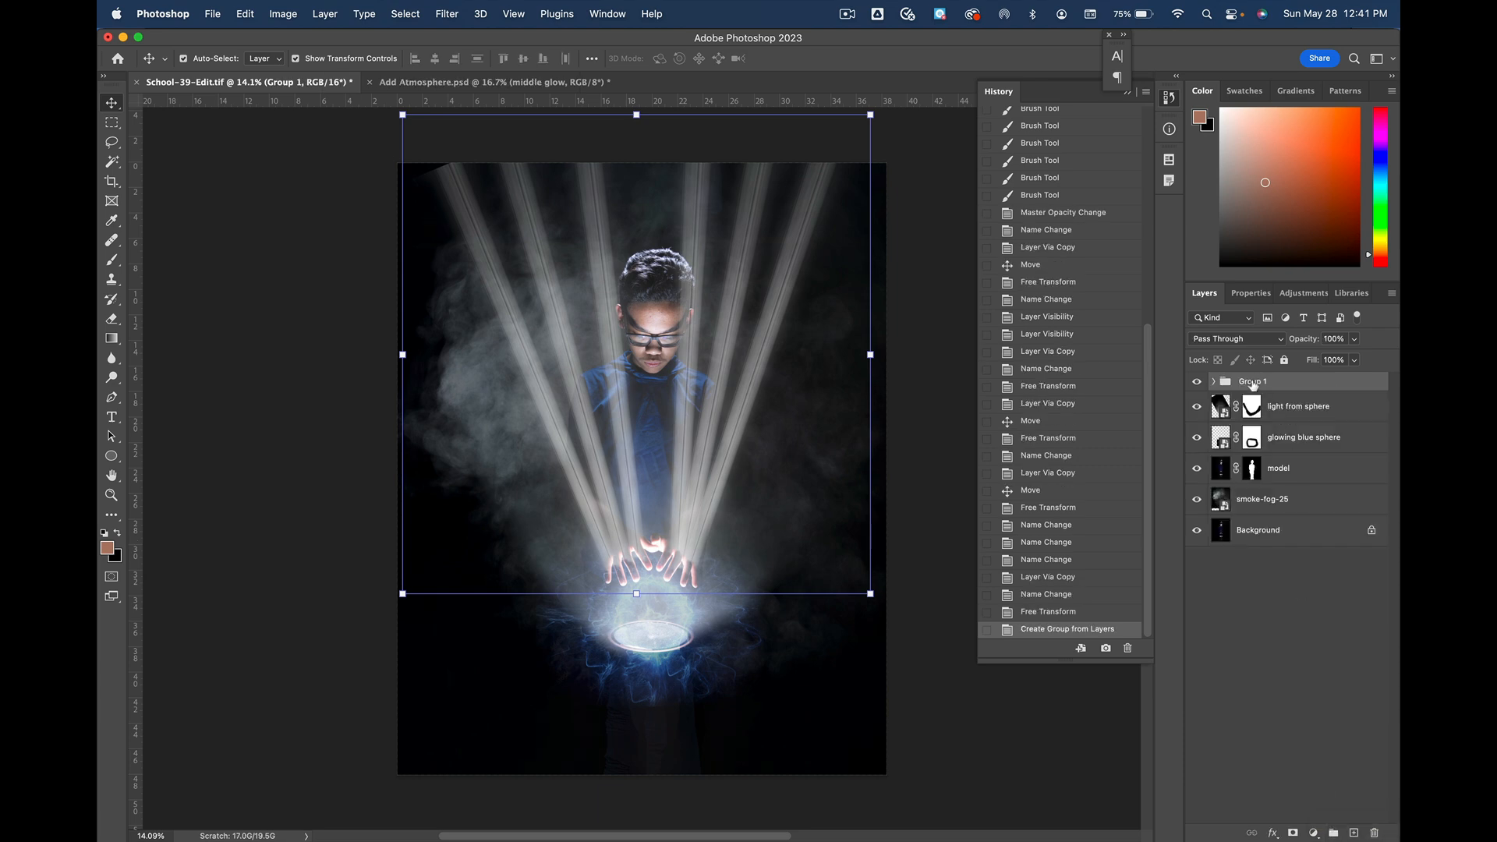
pyautogui.write('li')
pyautogui.write('finger')
pyautogui.press('Return')
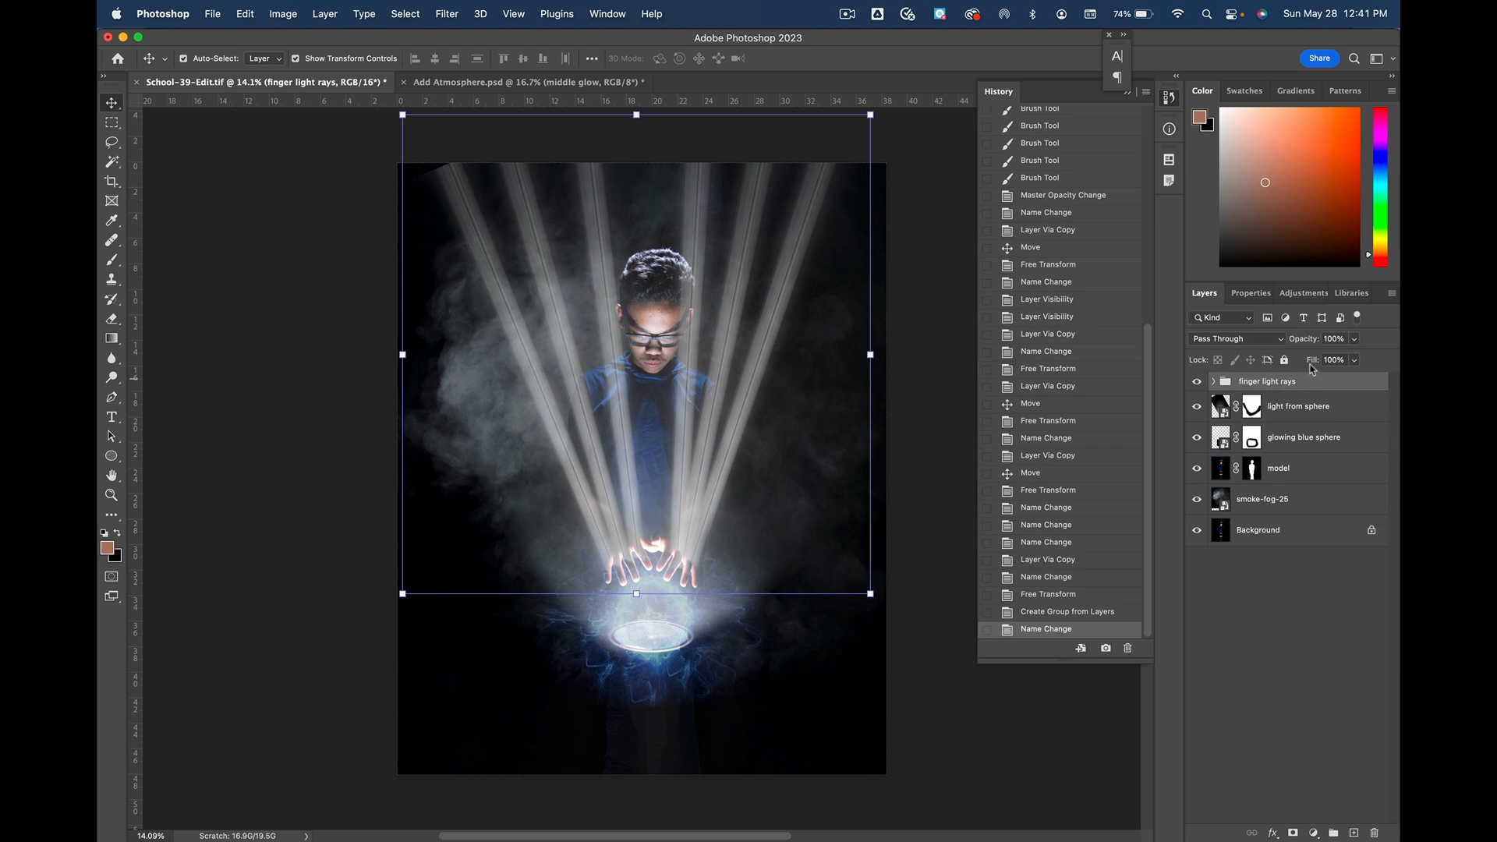
# Step: Lower the opacity of the finger light rays group to 58%
pyautogui.click(1354, 343)
pyautogui.moveTo(1354, 360); pyautogui.dragTo(1323, 358)
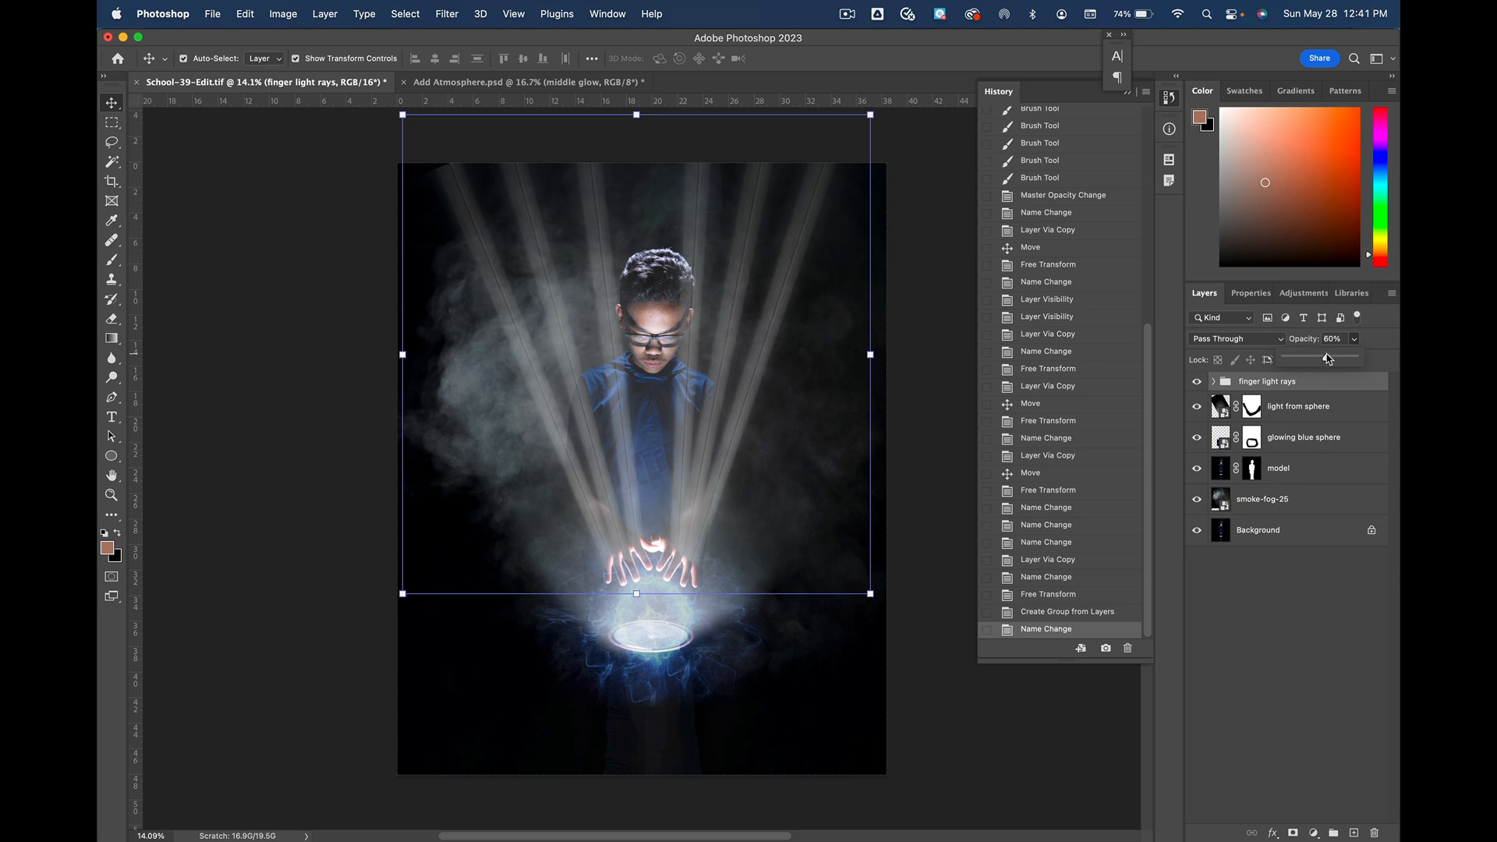
pyautogui.moveTo(1327, 357); pyautogui.dragTo(1327, 357)
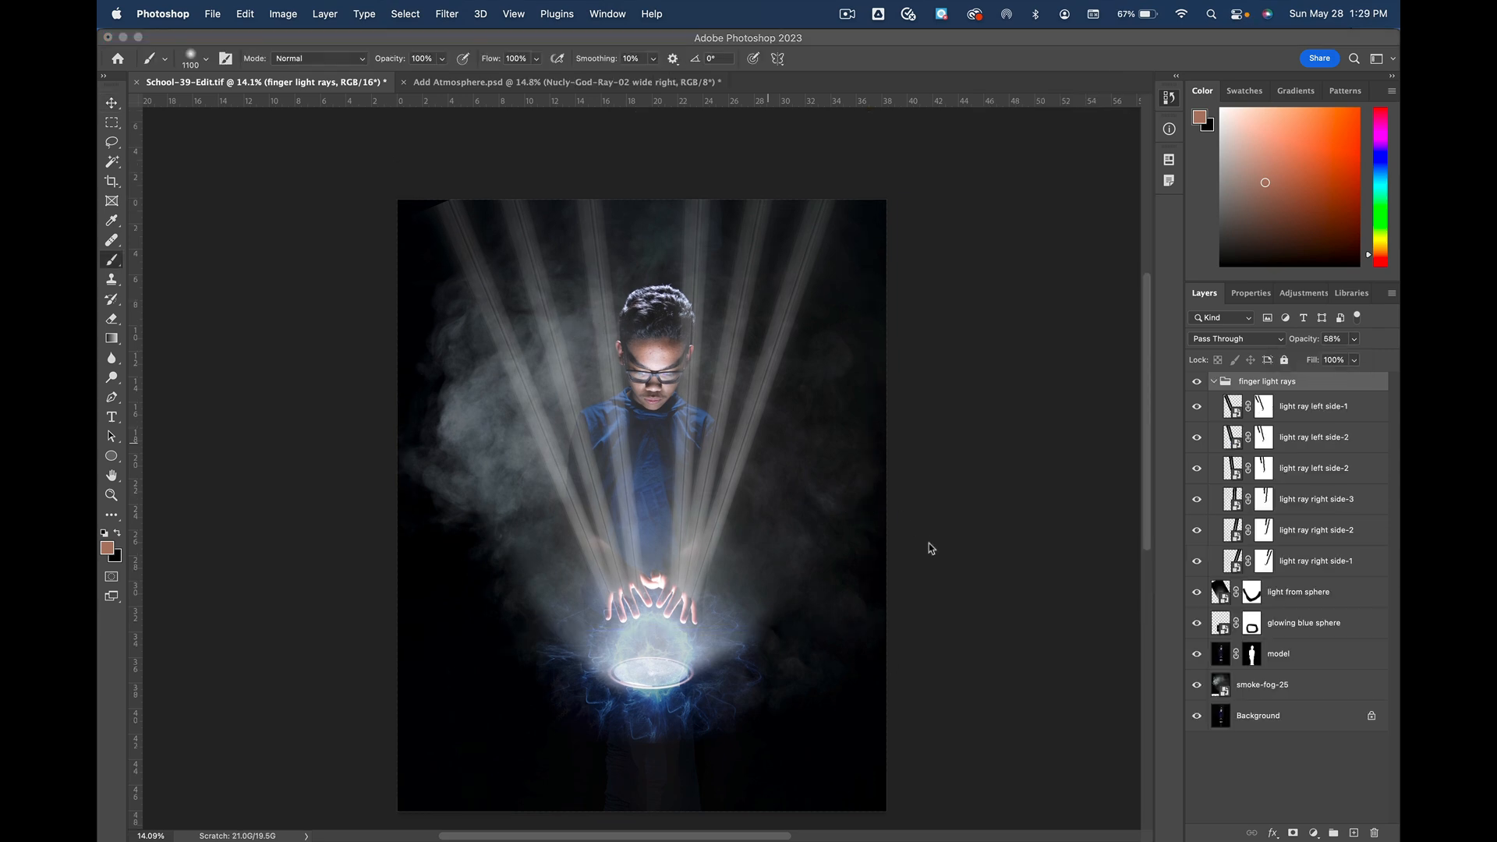
# Step: Place Nucly-God-Ray-05.jpeg from the Downloads folder as an embedded image above the finger light rays group
pyautogui.click(212, 4)
pyautogui.click(212, 10)
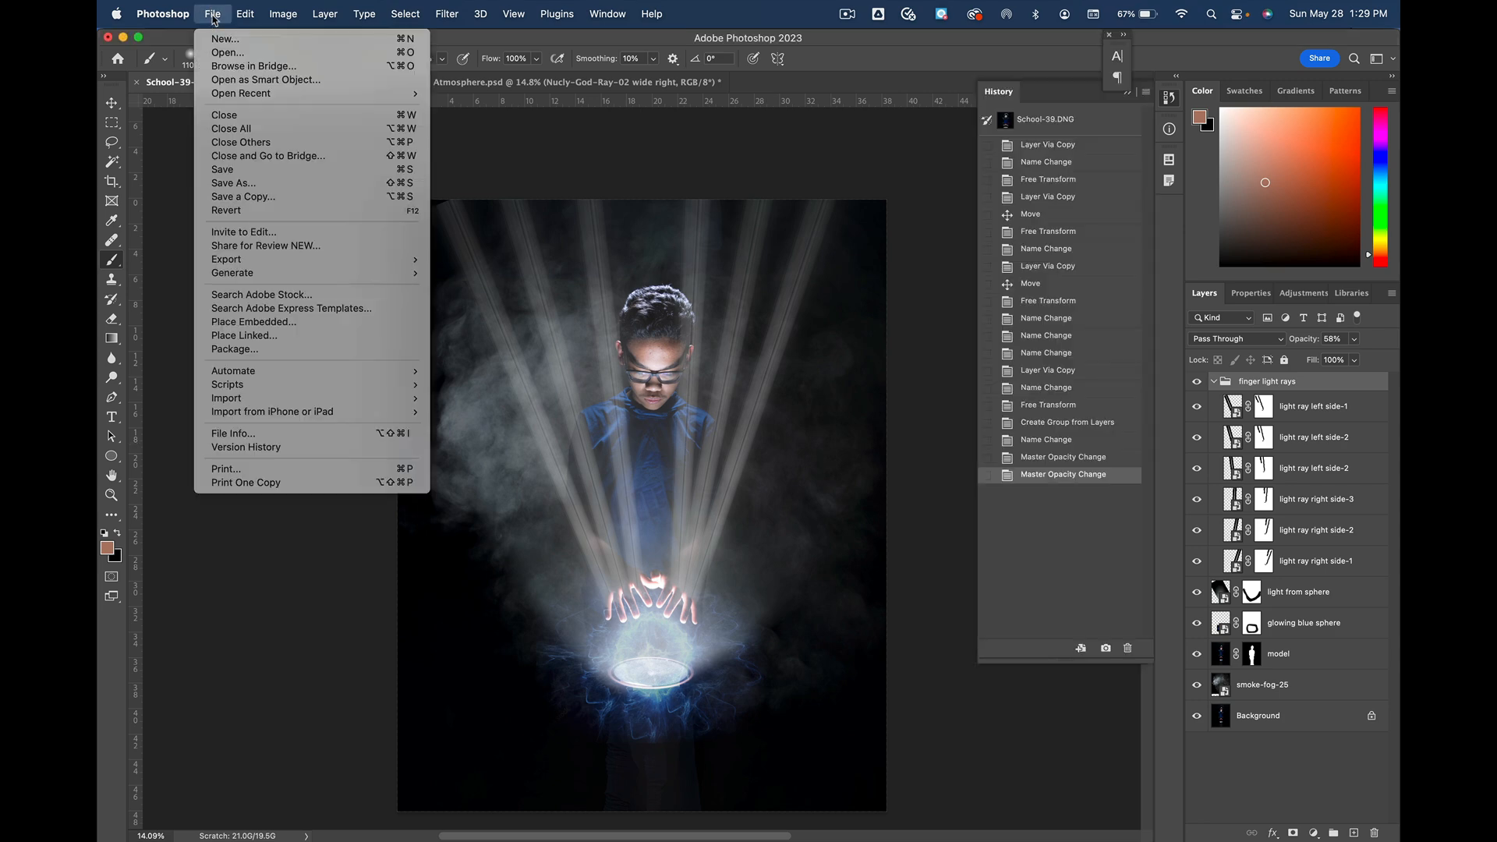
pyautogui.click(285, 328)
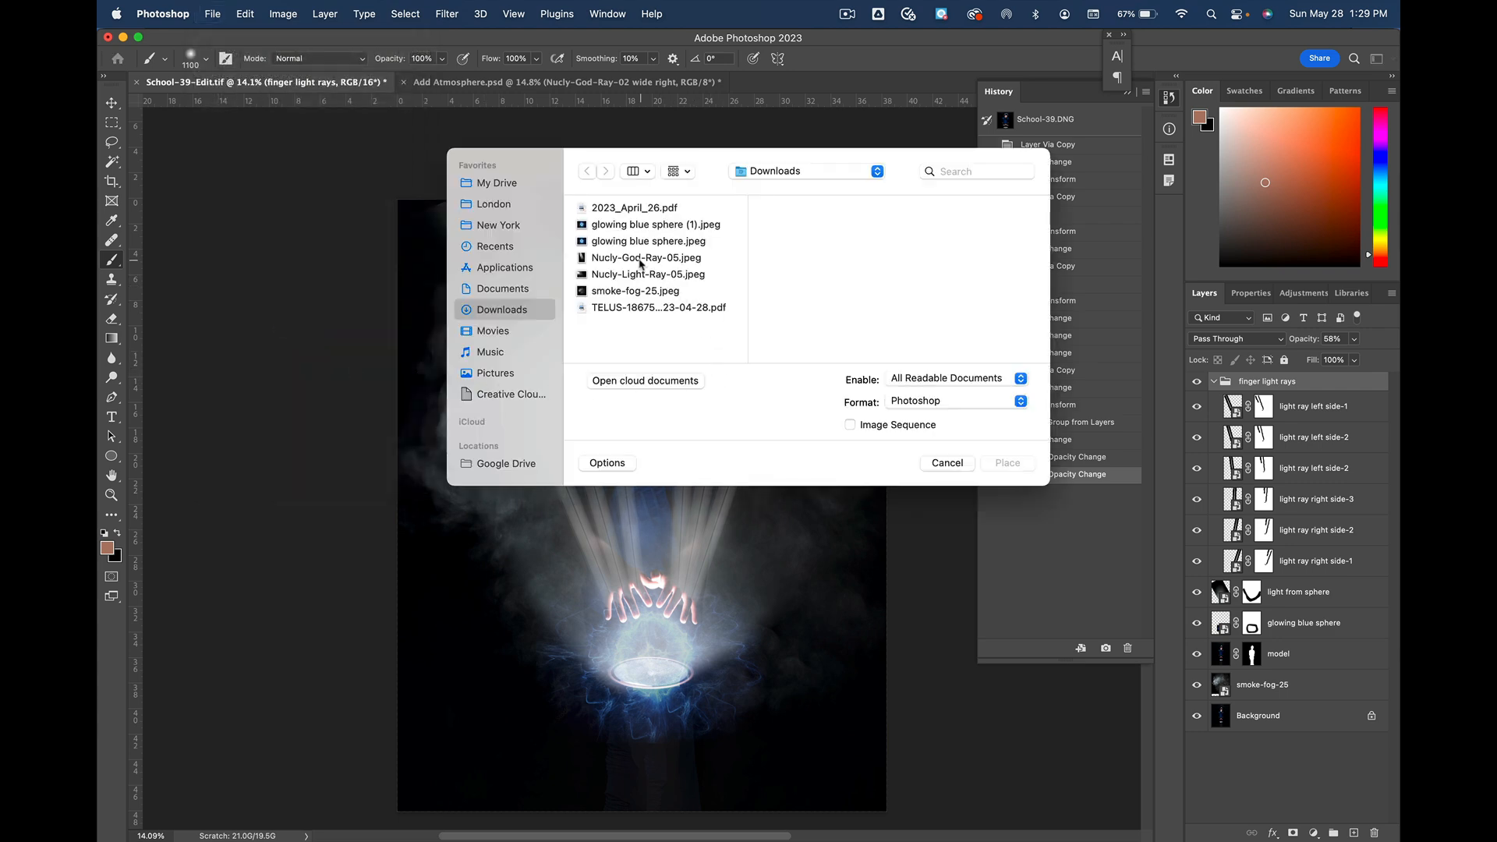
pyautogui.click(623, 265)
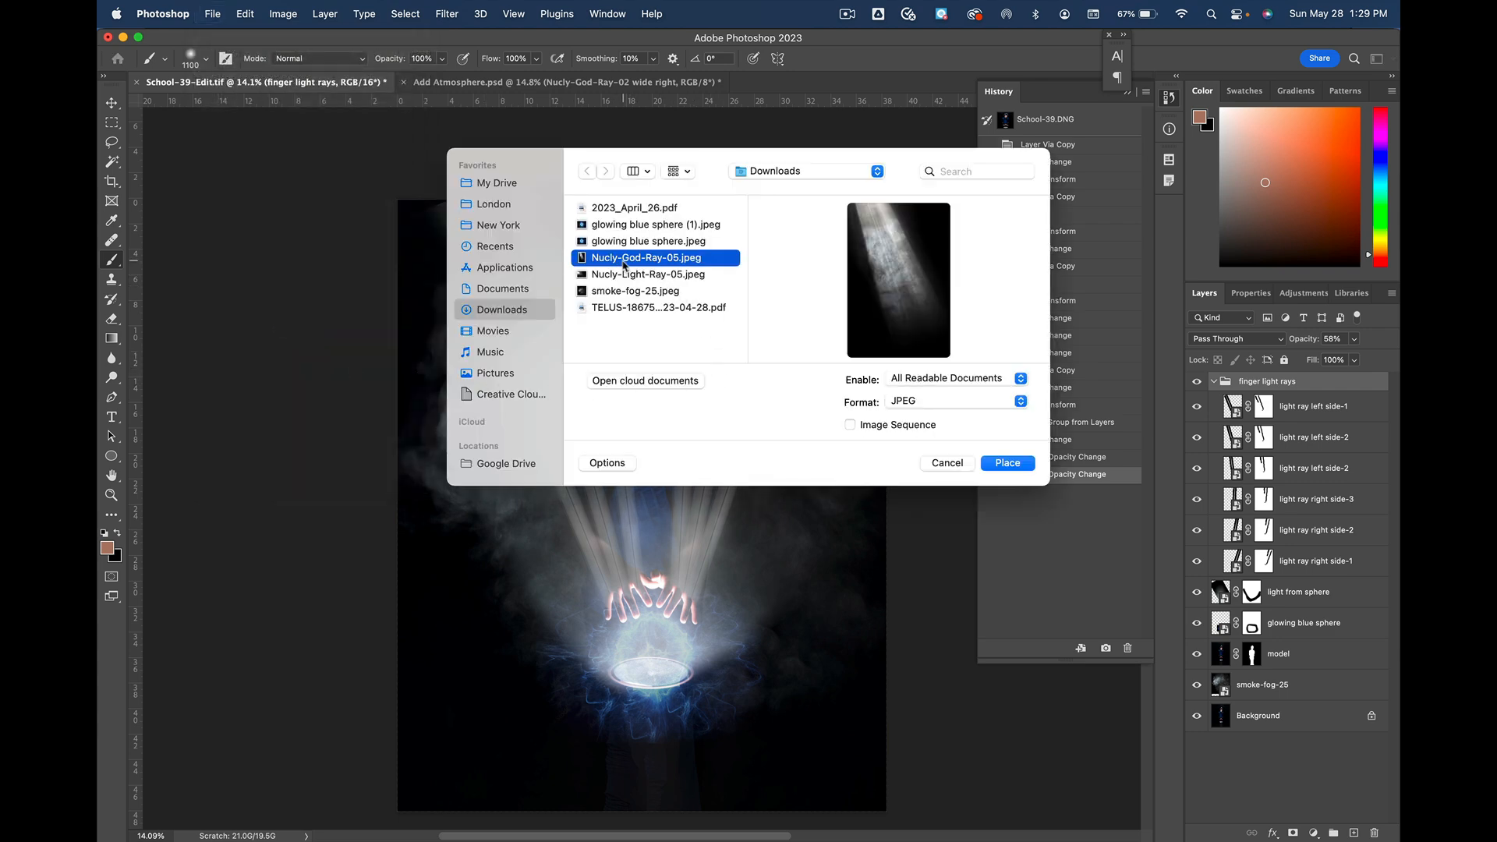
pyautogui.doubleClick(669, 265)
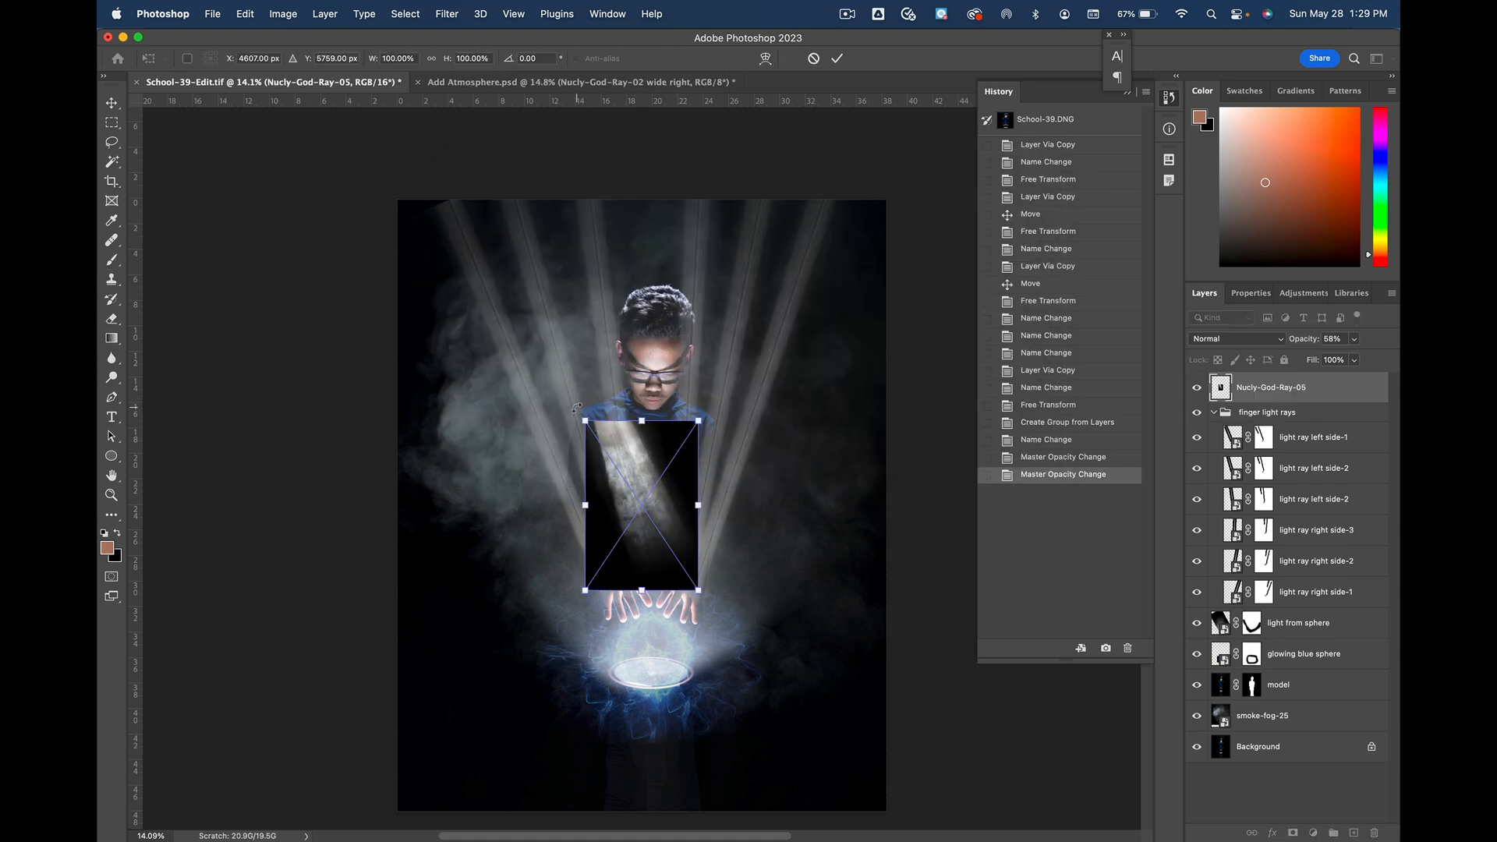
# Step: Rotate the placed god ray image to -177.51° and set its blend mode to Screen
pyautogui.moveTo(568, 411); pyautogui.dragTo(739, 667)
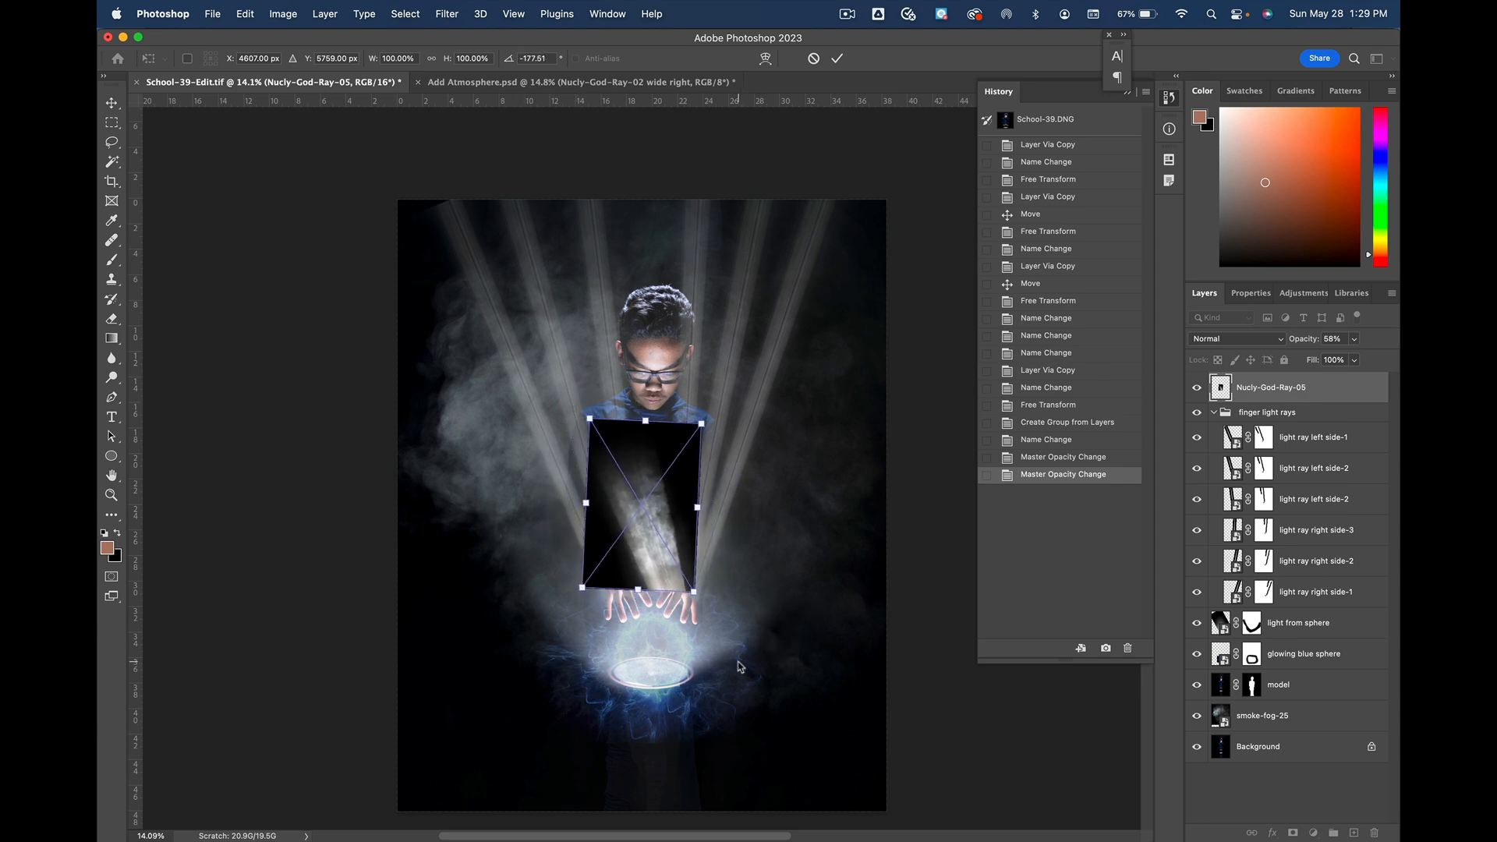
pyautogui.click(1280, 340)
pyautogui.click(1243, 470)
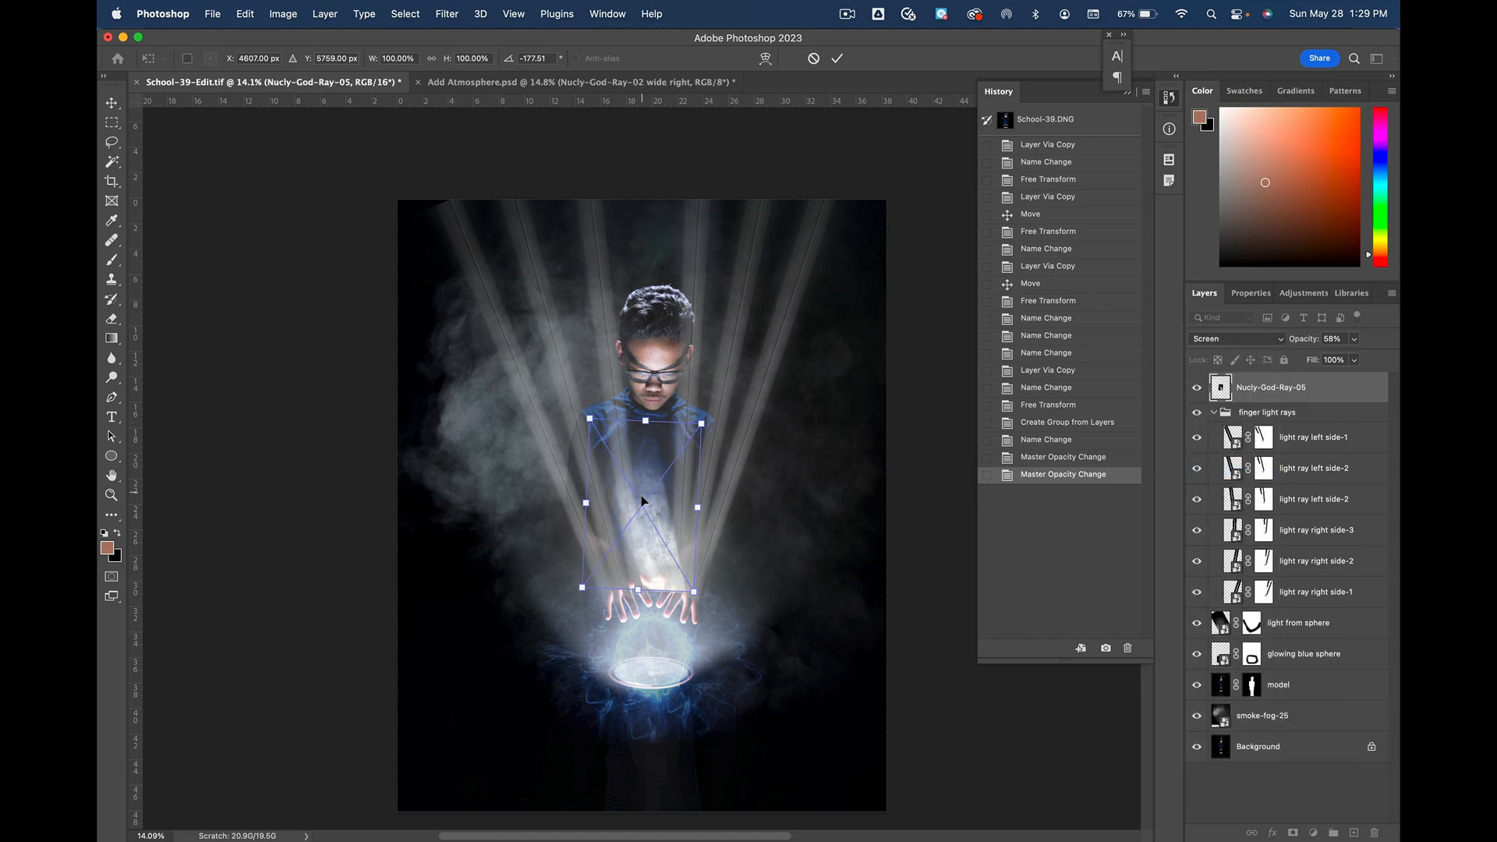
# Step: Commit the placed god ray and rename its layer as "wide ray left"
pyautogui.doubleClick(1264, 389)
pyautogui.write('wide ray left')
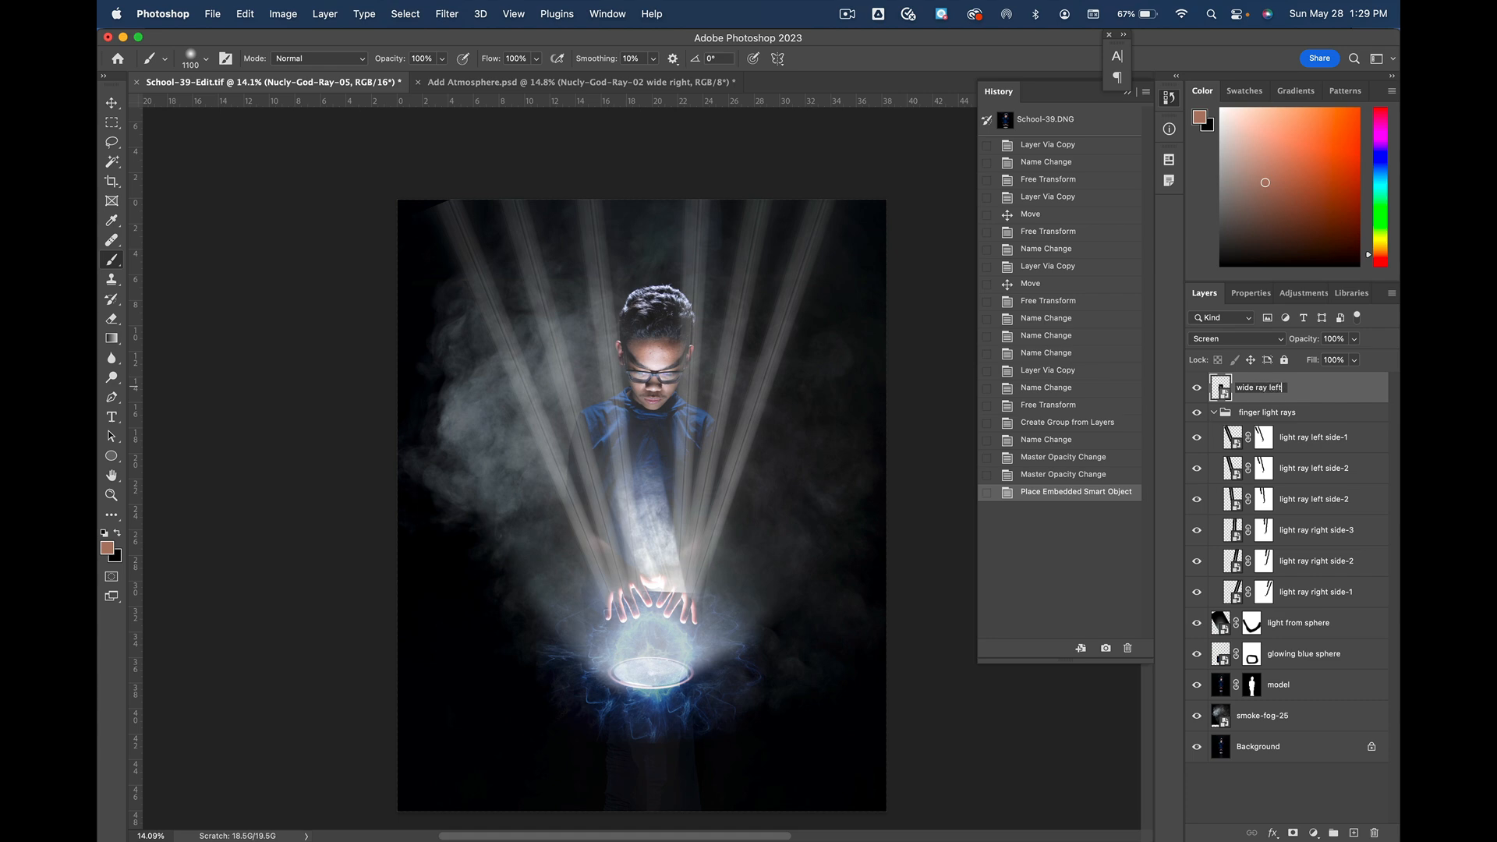
pyautogui.press('Return')
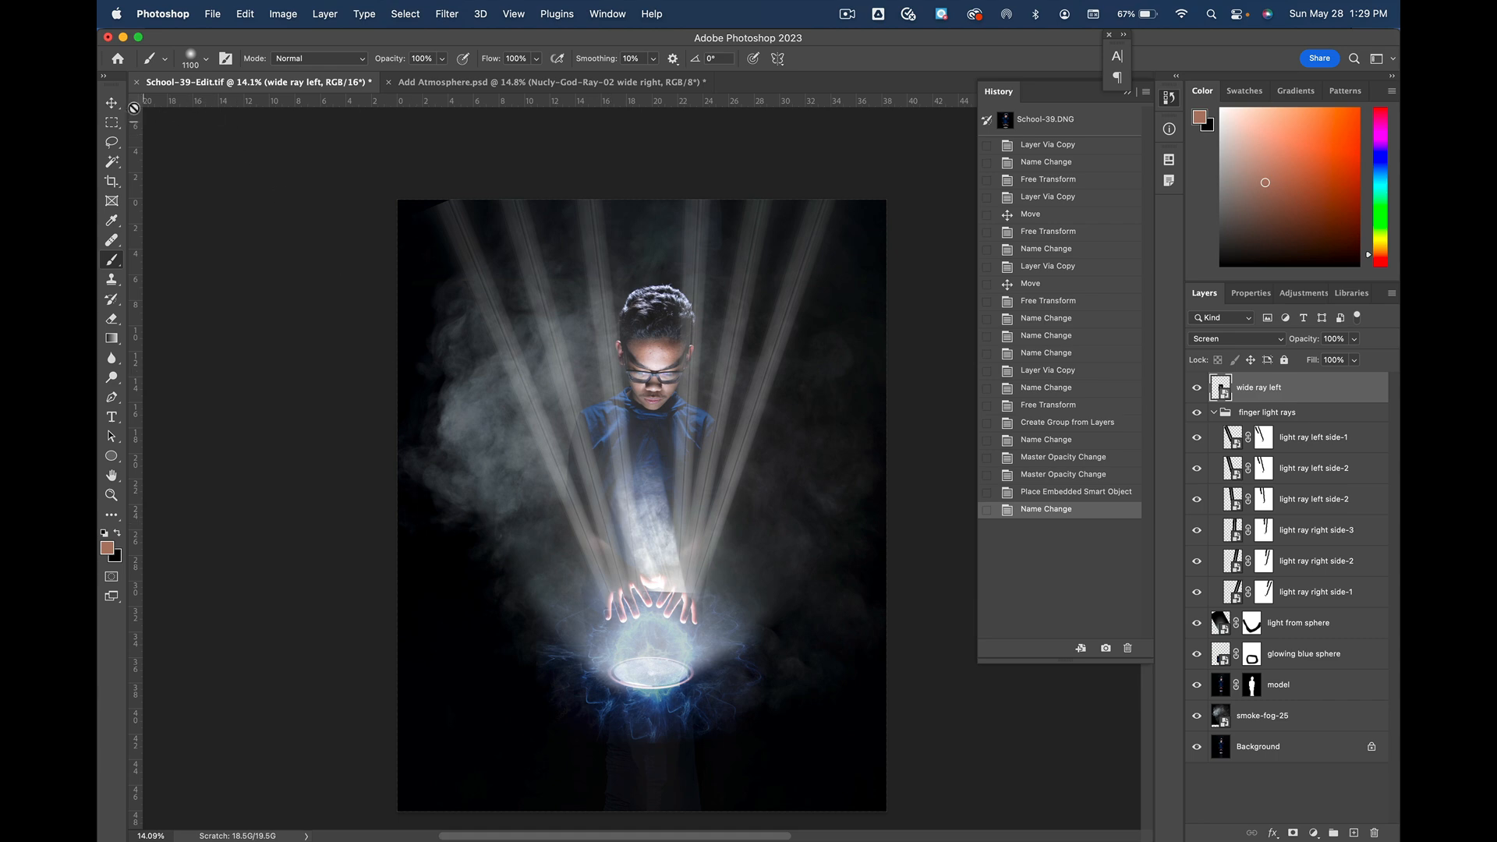
# Step: Stretch the wide ray left layer to about 229% width and 340% height, reaching from above the canvas down to the glowing sphere
pyautogui.click(111, 106)
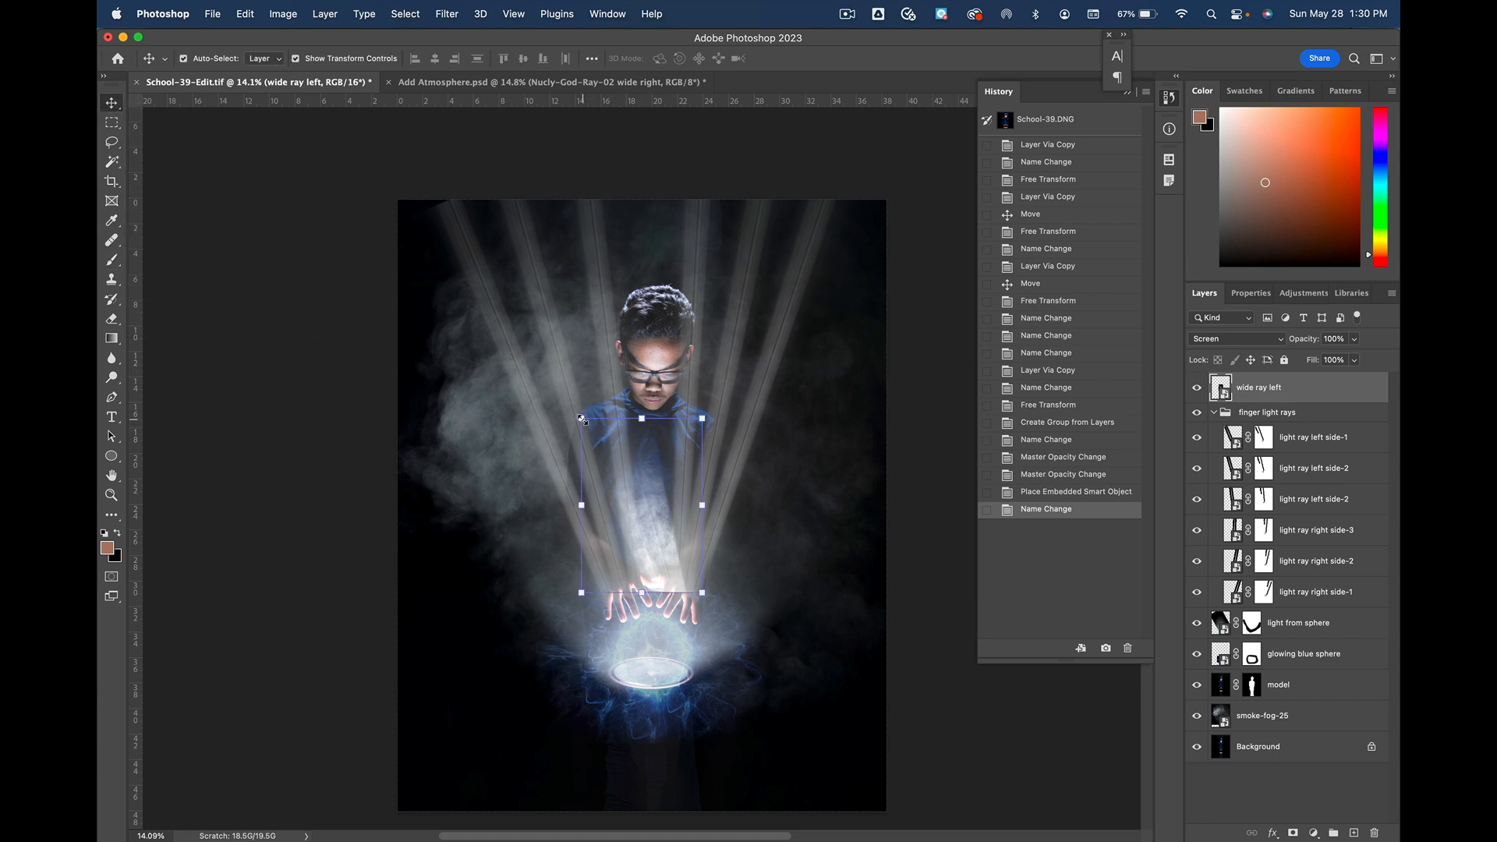
pyautogui.moveTo(582, 419); pyautogui.dragTo(397, 118)
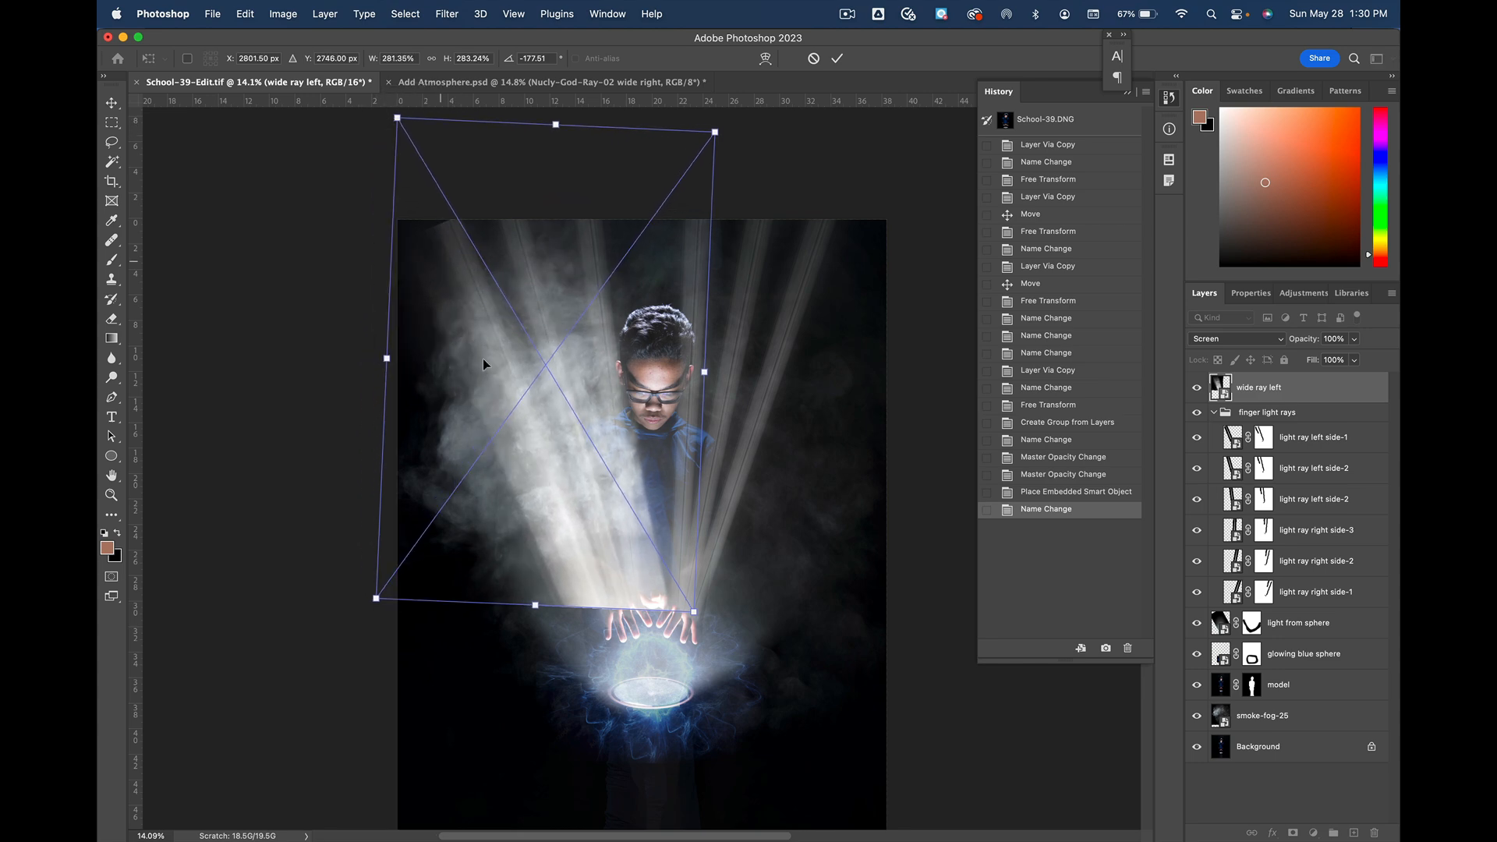
pyautogui.moveTo(693, 612); pyautogui.dragTo(723, 742)
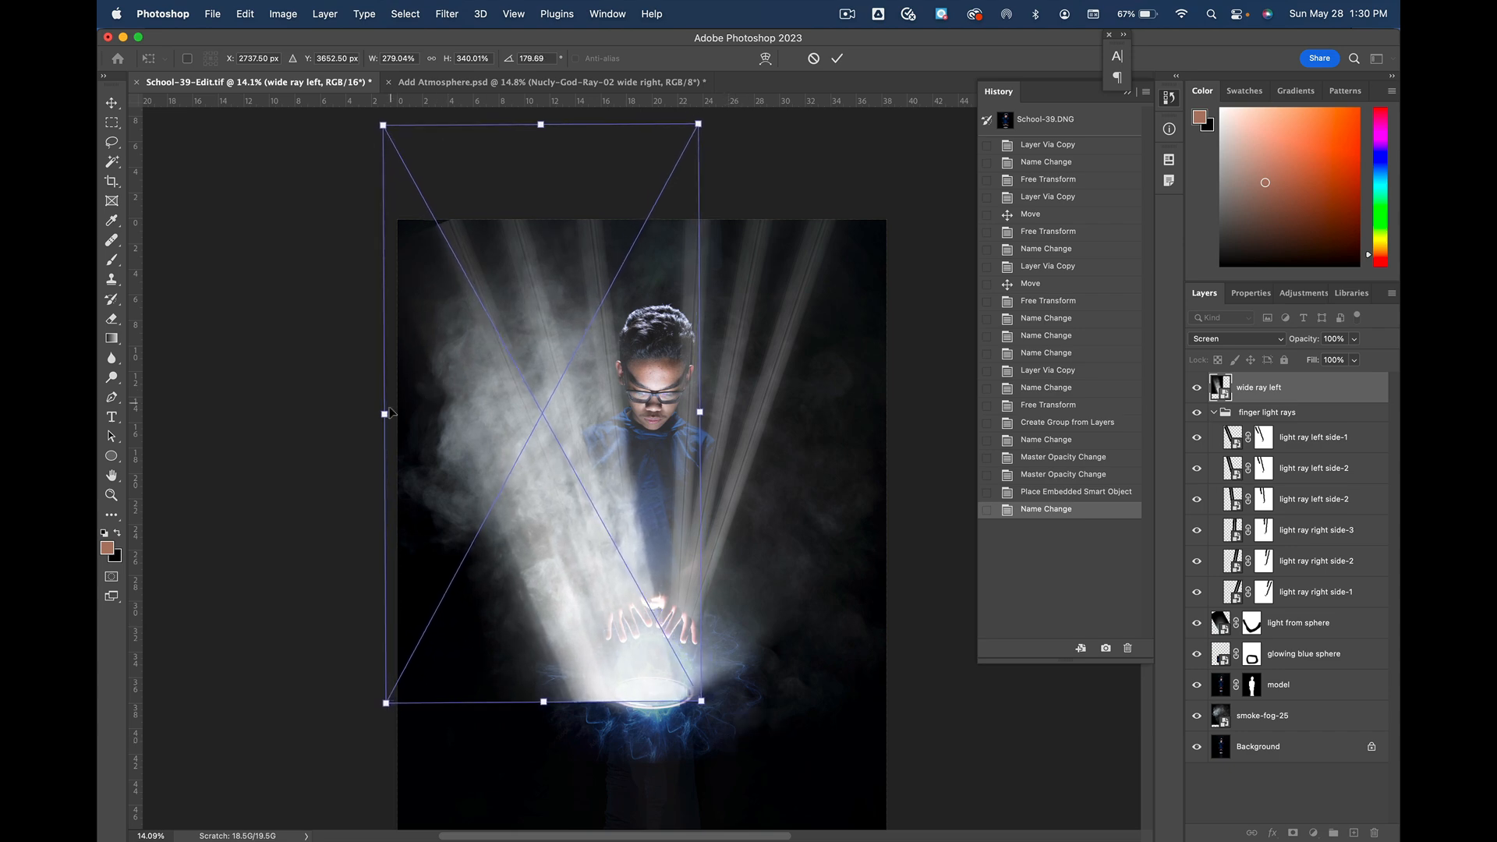
pyautogui.moveTo(385, 414); pyautogui.dragTo(439, 412)
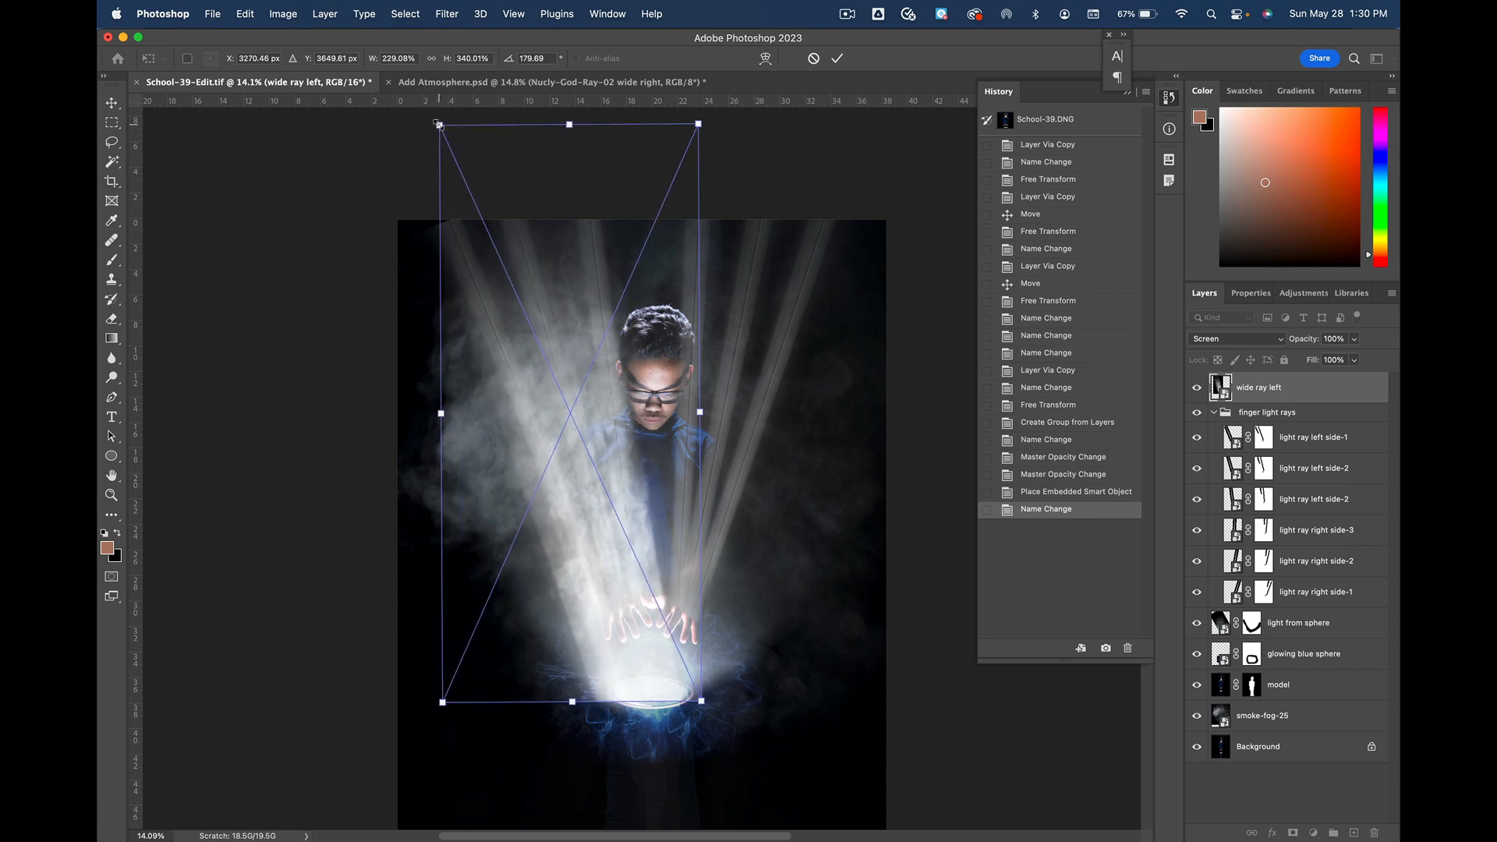
# Step: Rotate the wide ray to 176.63°, position it over the sphere at about X 3084.46 px, Y 3478.61 px and commit the transform
pyautogui.moveTo(430, 117); pyautogui.dragTo(404, 124)
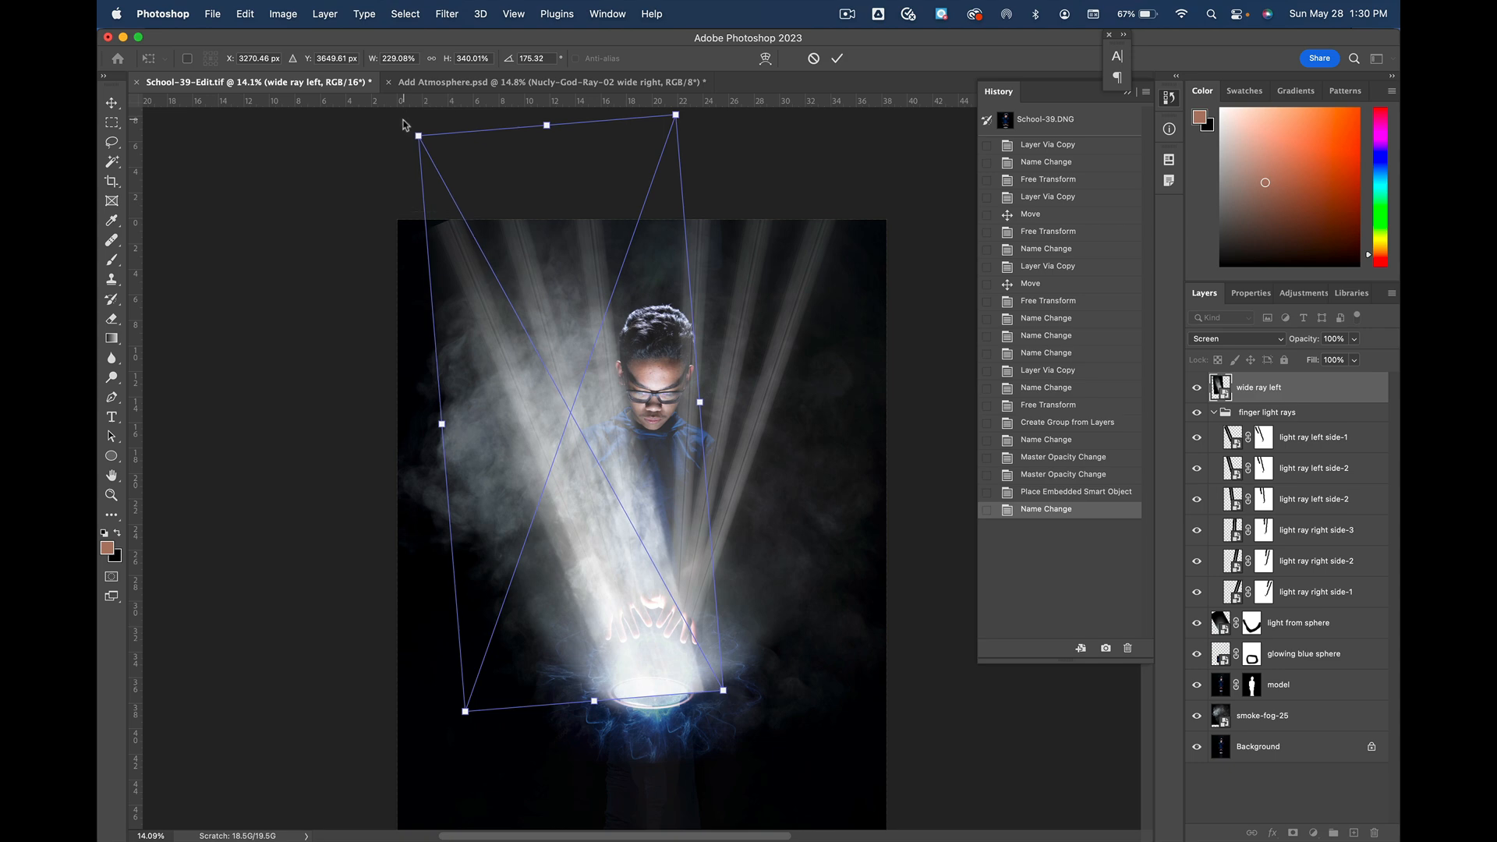
pyautogui.moveTo(475, 370); pyautogui.dragTo(467, 365)
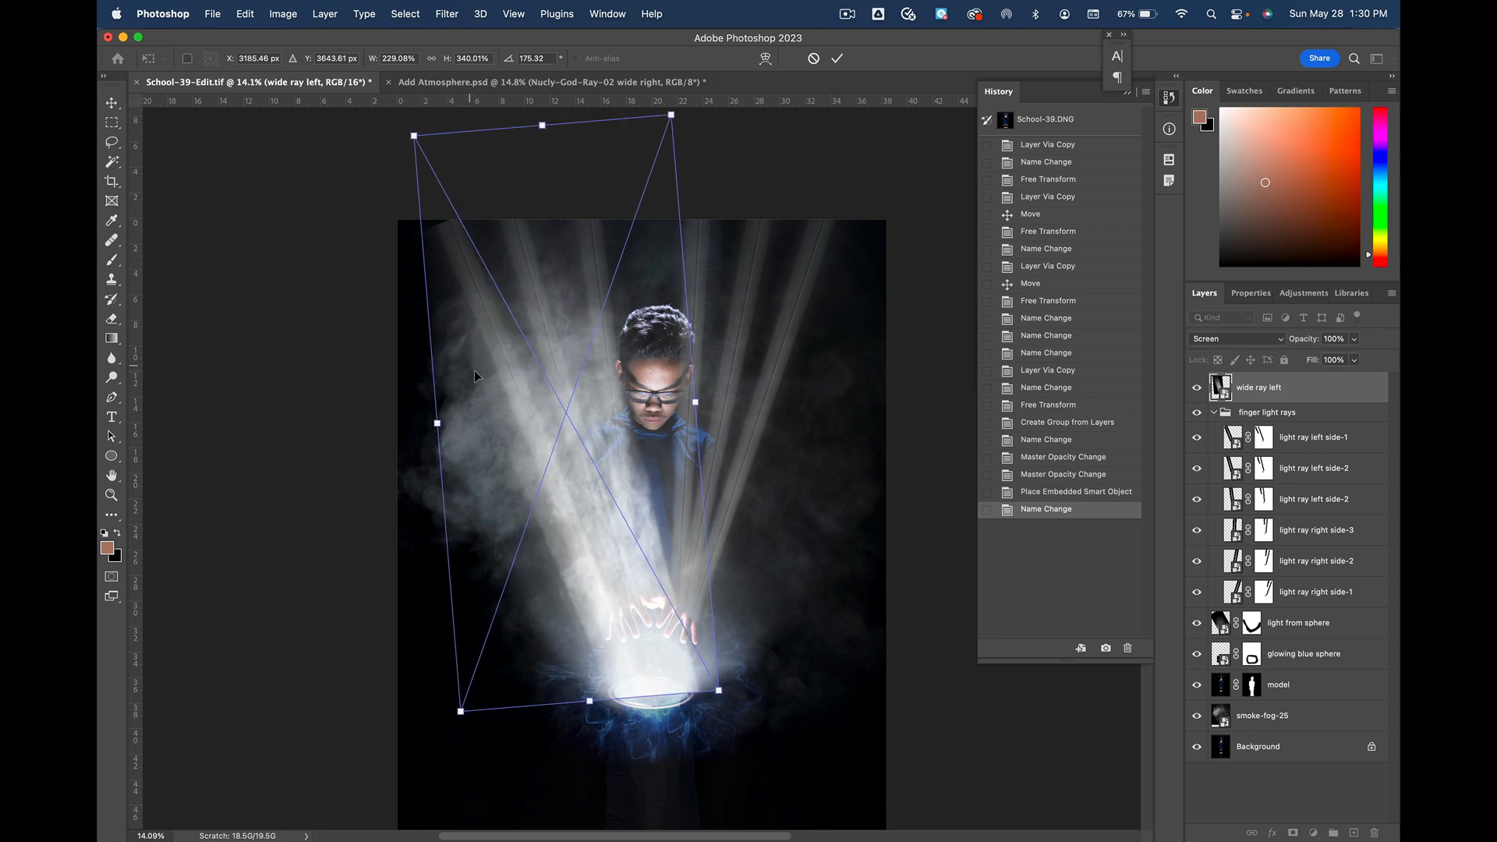
pyautogui.moveTo(727, 702); pyautogui.dragTo(722, 711)
pyautogui.moveTo(601, 572); pyautogui.dragTo(598, 565)
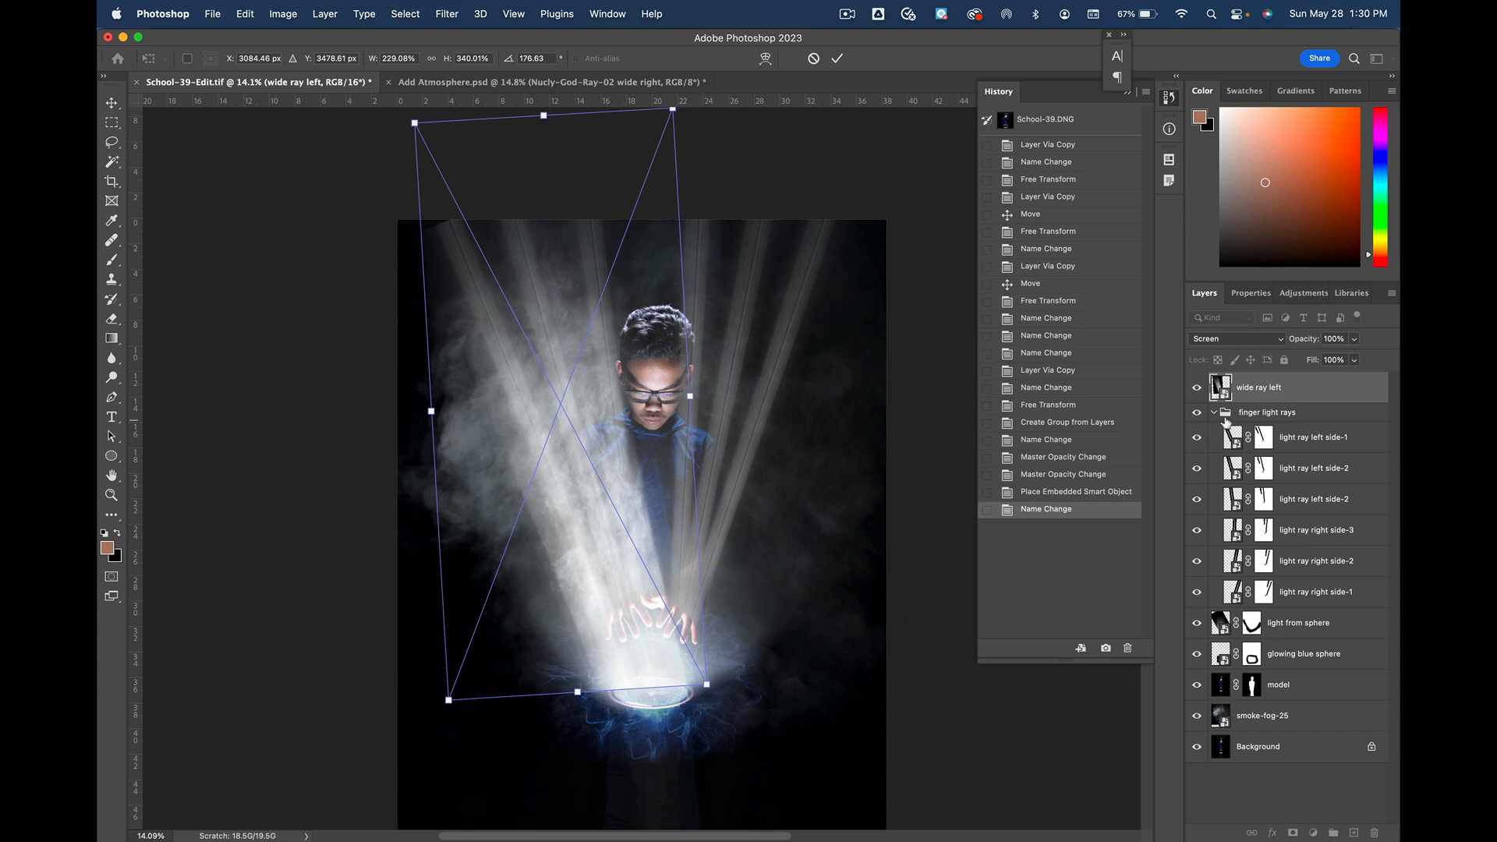
pyautogui.click(840, 62)
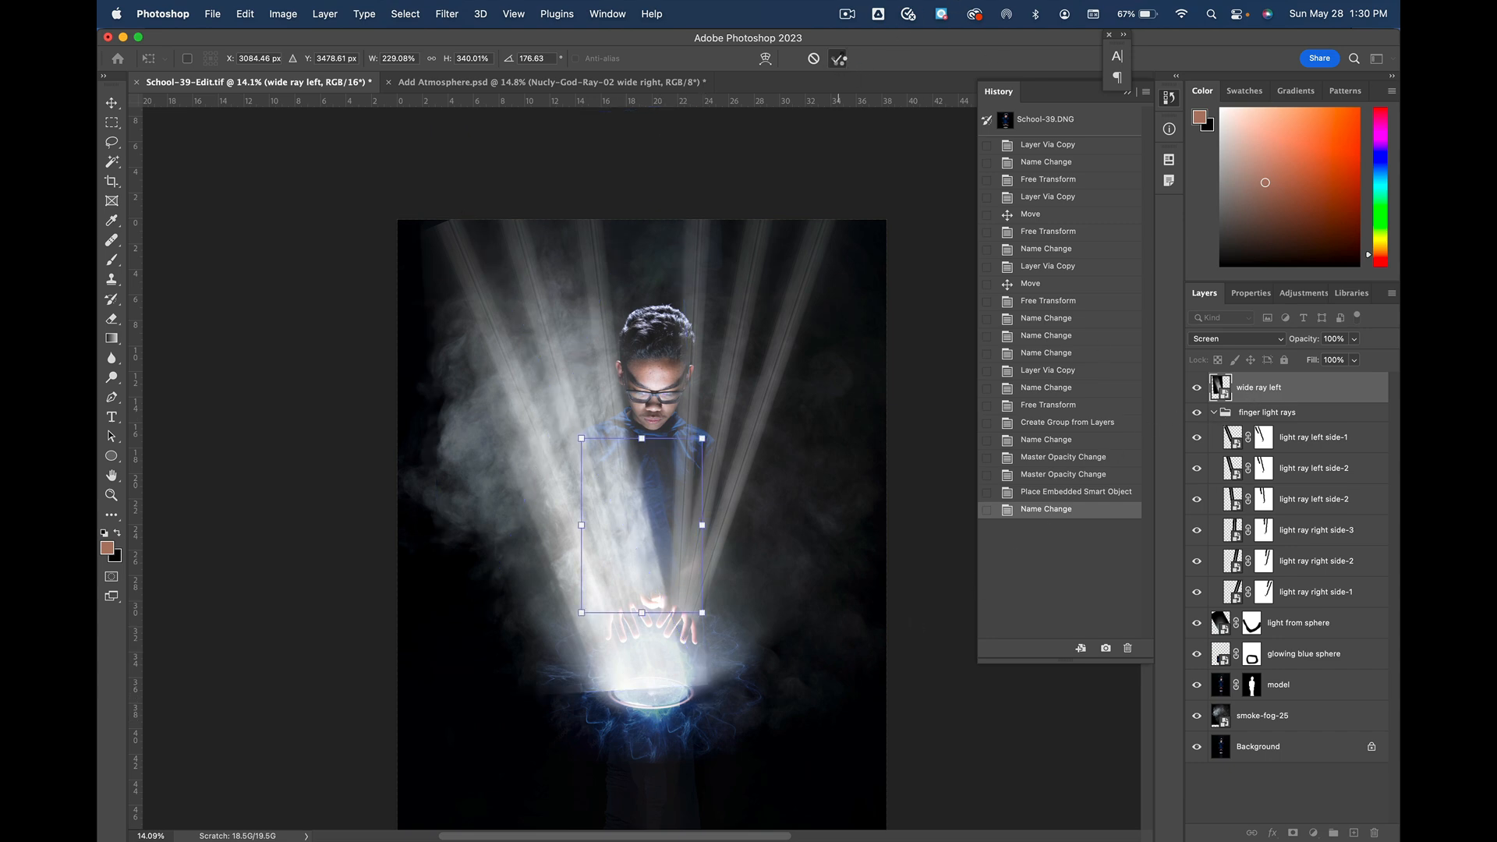
# Step: Add a layer mask to wide ray left and paint black with an 1100 px brush along the beam's lower end and outer left edge
pyautogui.click(1293, 832)
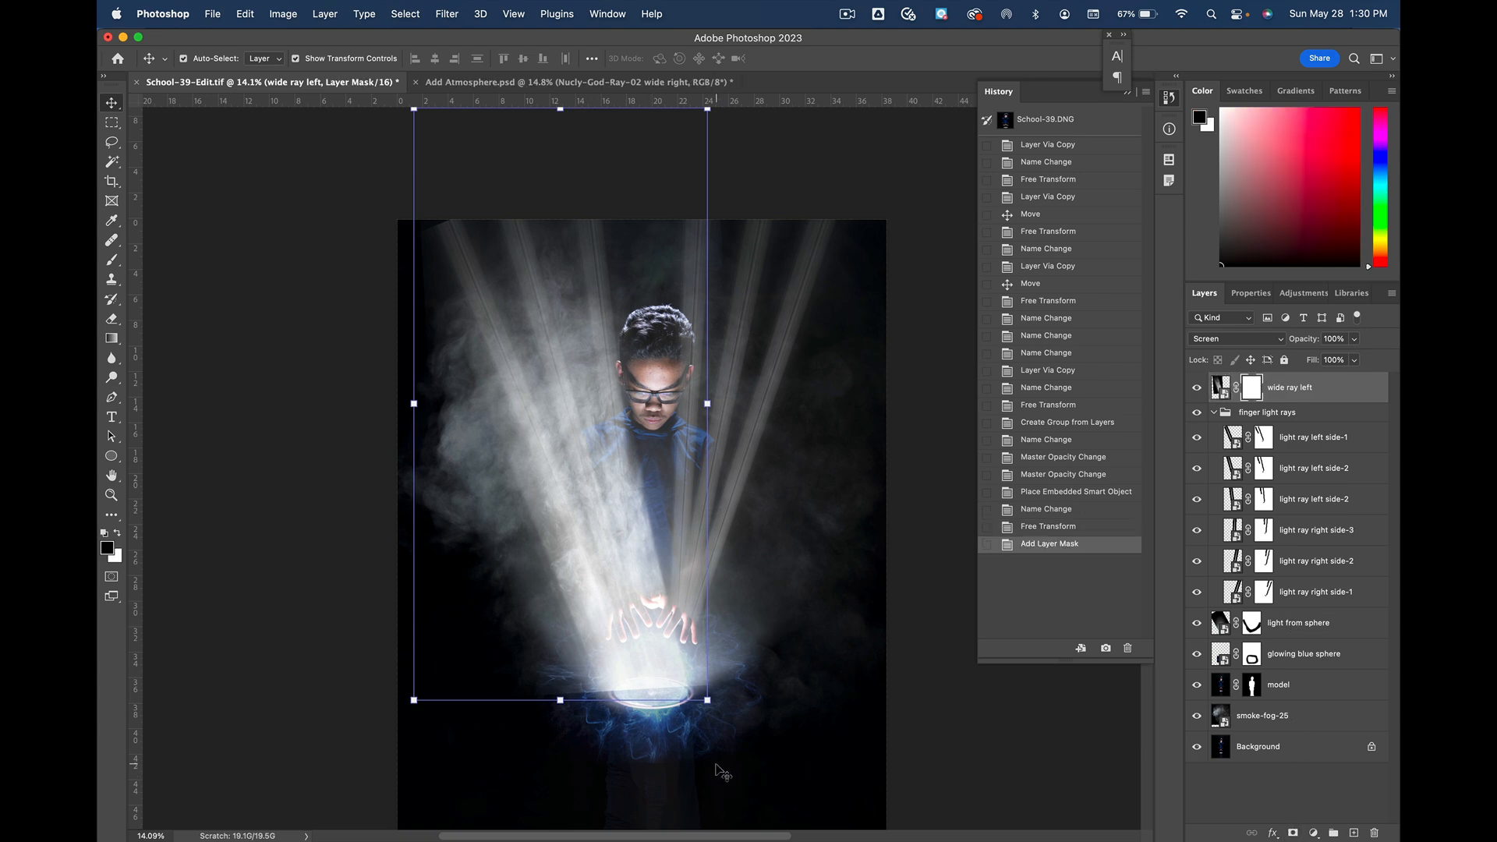
pyautogui.press('b')
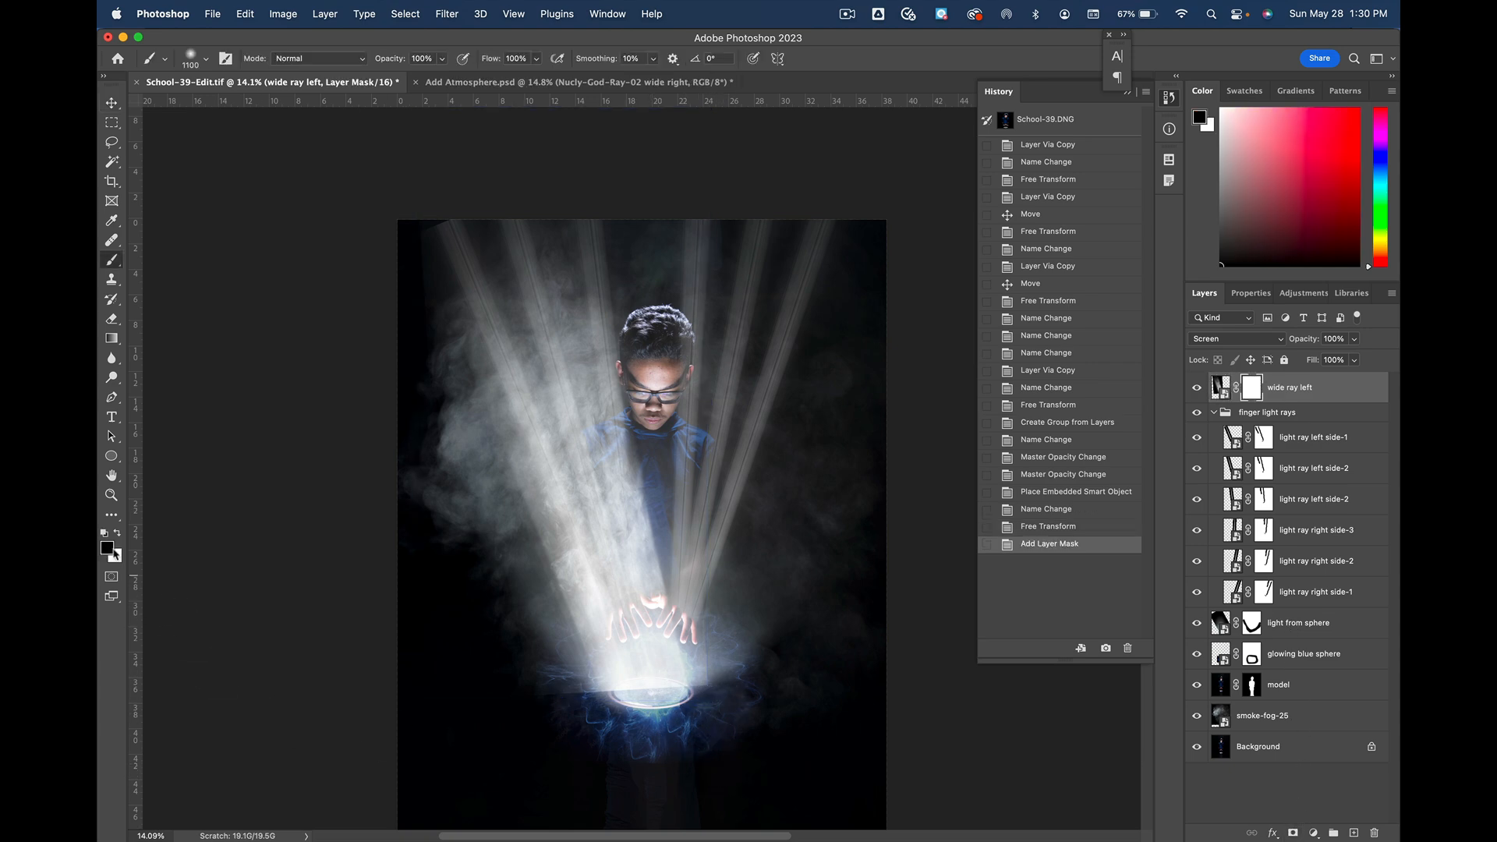
pyautogui.moveTo(698, 673)
pyautogui.mouseDown()
pyautogui.moveTo(683, 702)
pyautogui.moveTo(605, 710)
pyautogui.moveTo(555, 677)
pyautogui.mouseUp()
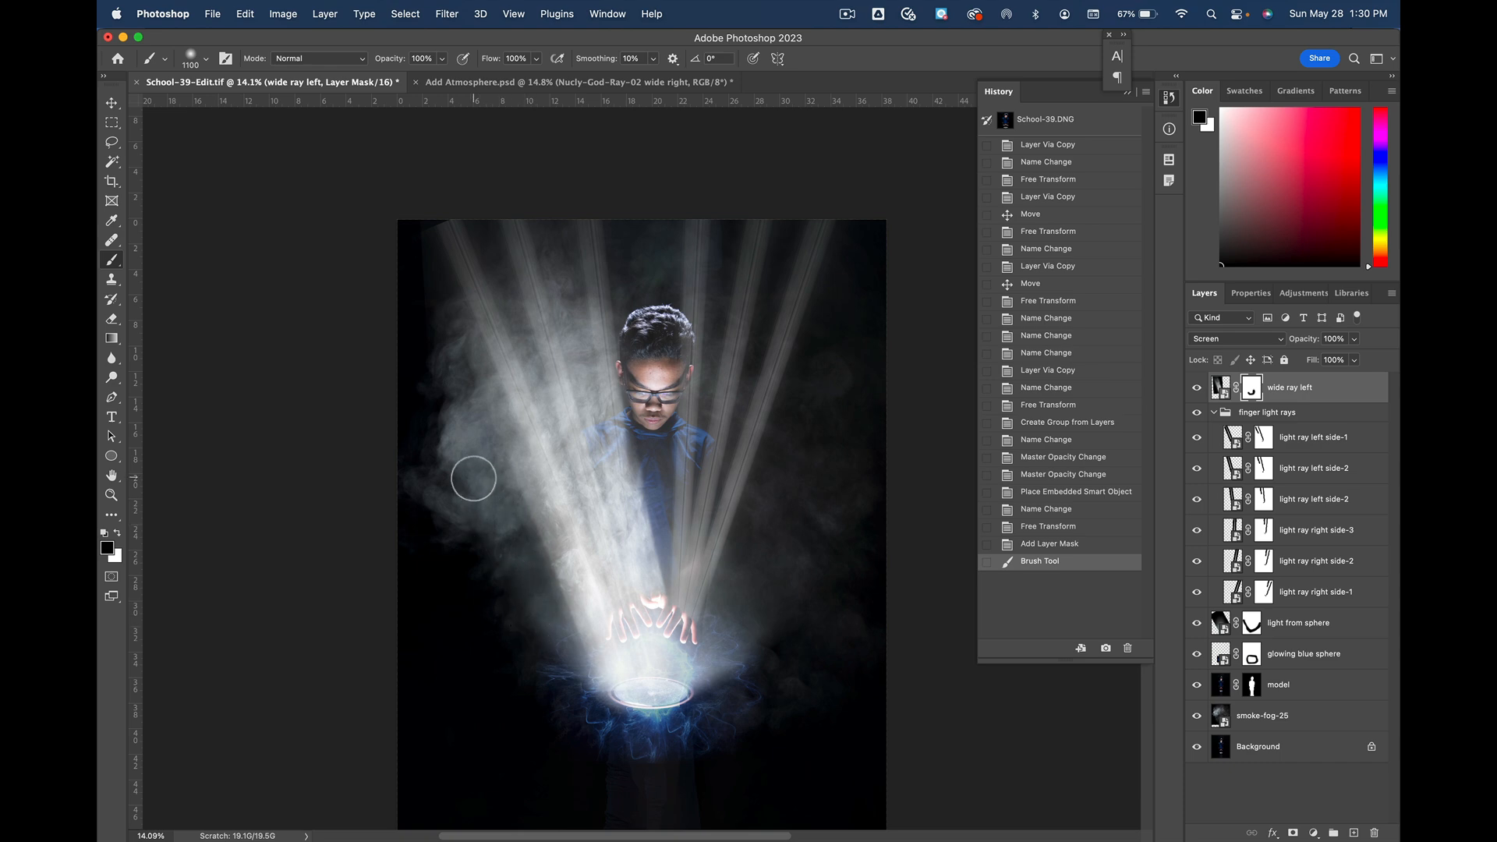
pyautogui.moveTo(459, 379); pyautogui.dragTo(587, 695)
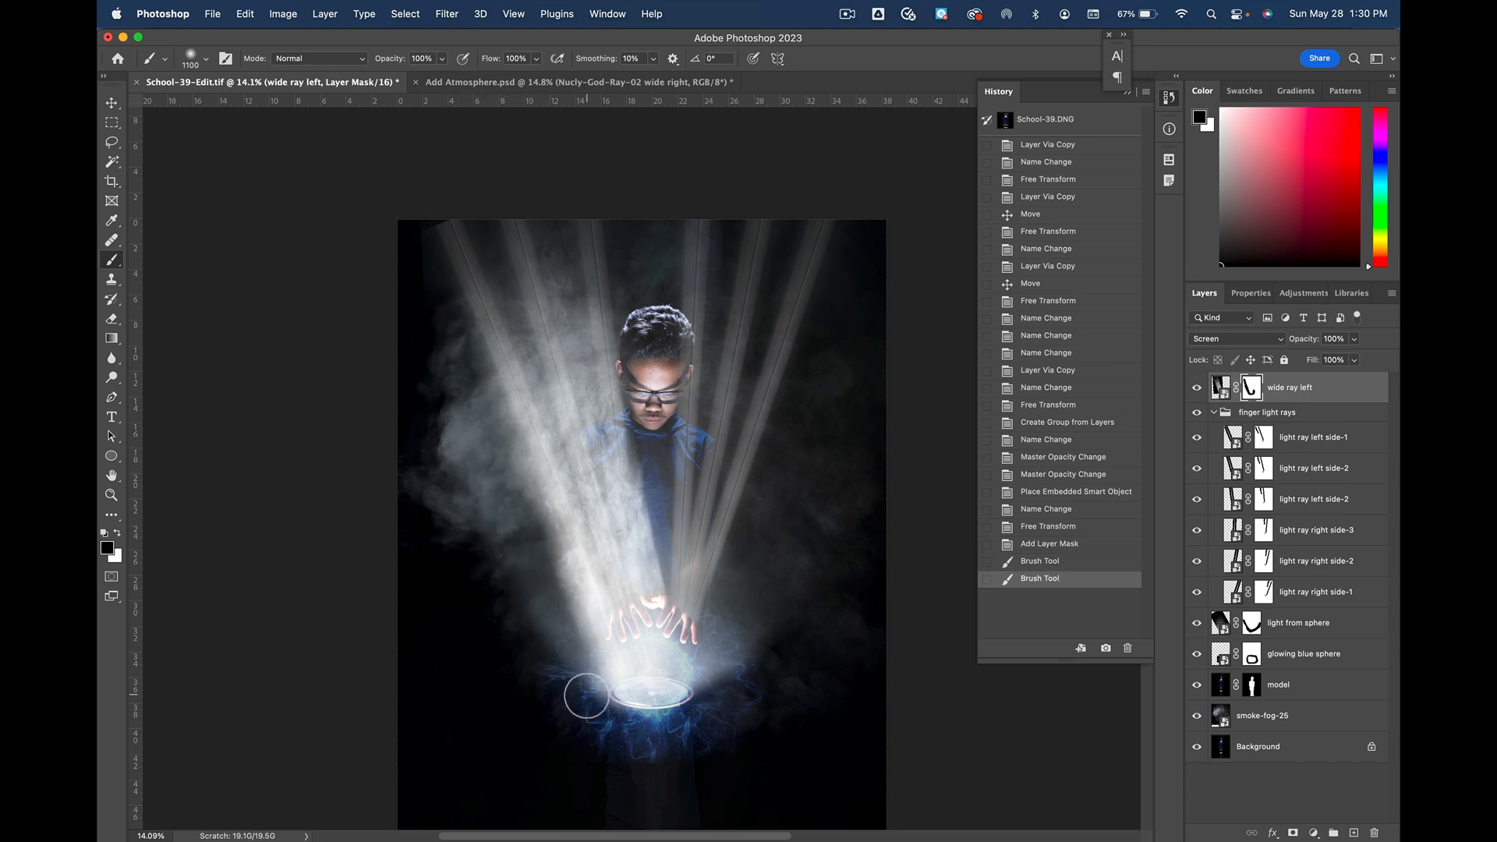
# Step: Paint white on the wide ray left mask to restore the beam's lower outer edge, and compare the image with the layer hidden and shown
pyautogui.press('x')
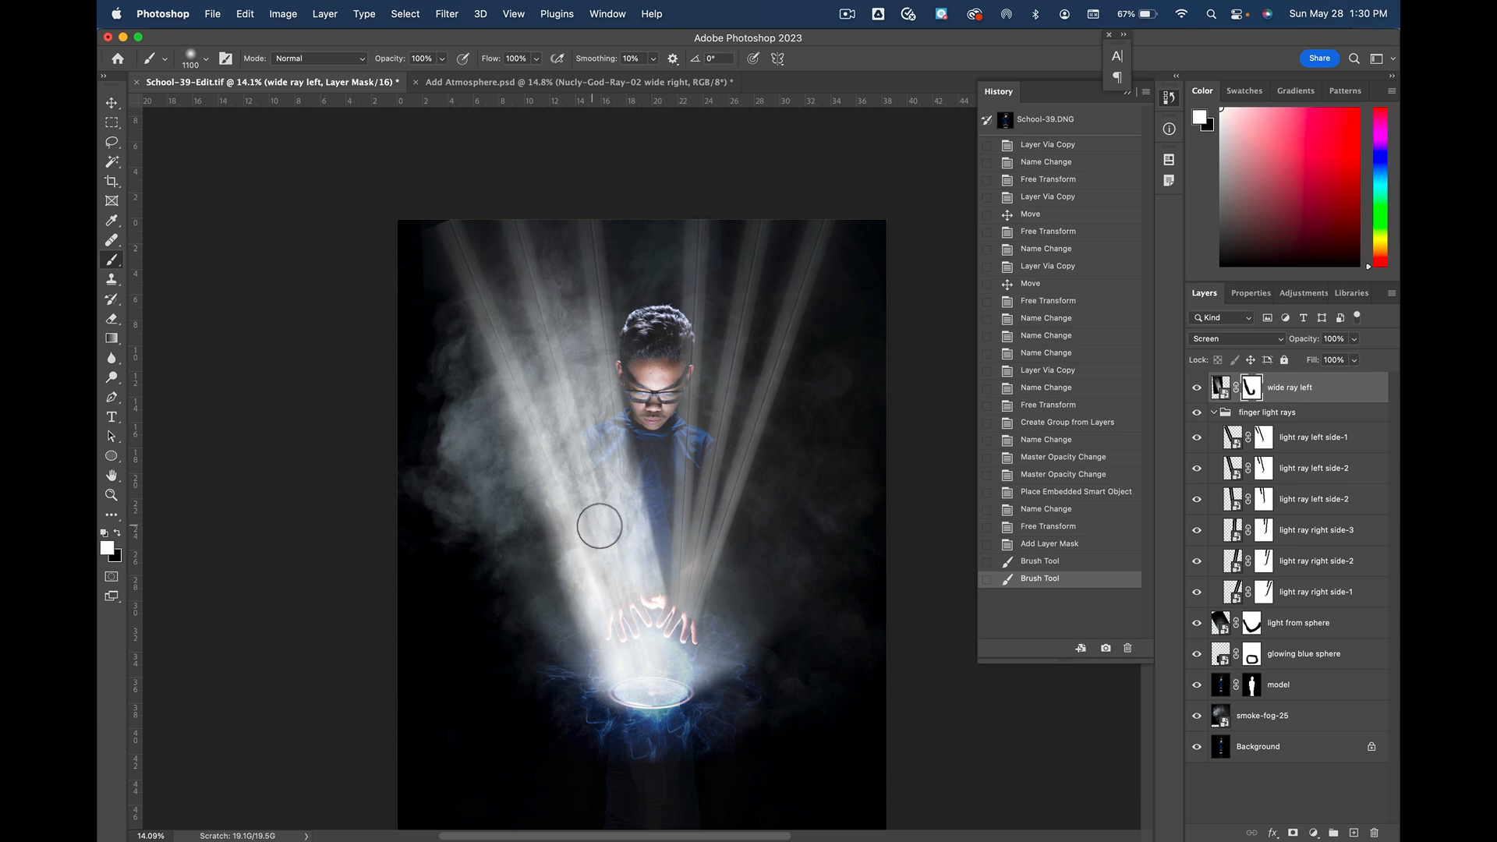
pyautogui.moveTo(580, 561); pyautogui.dragTo(576, 538)
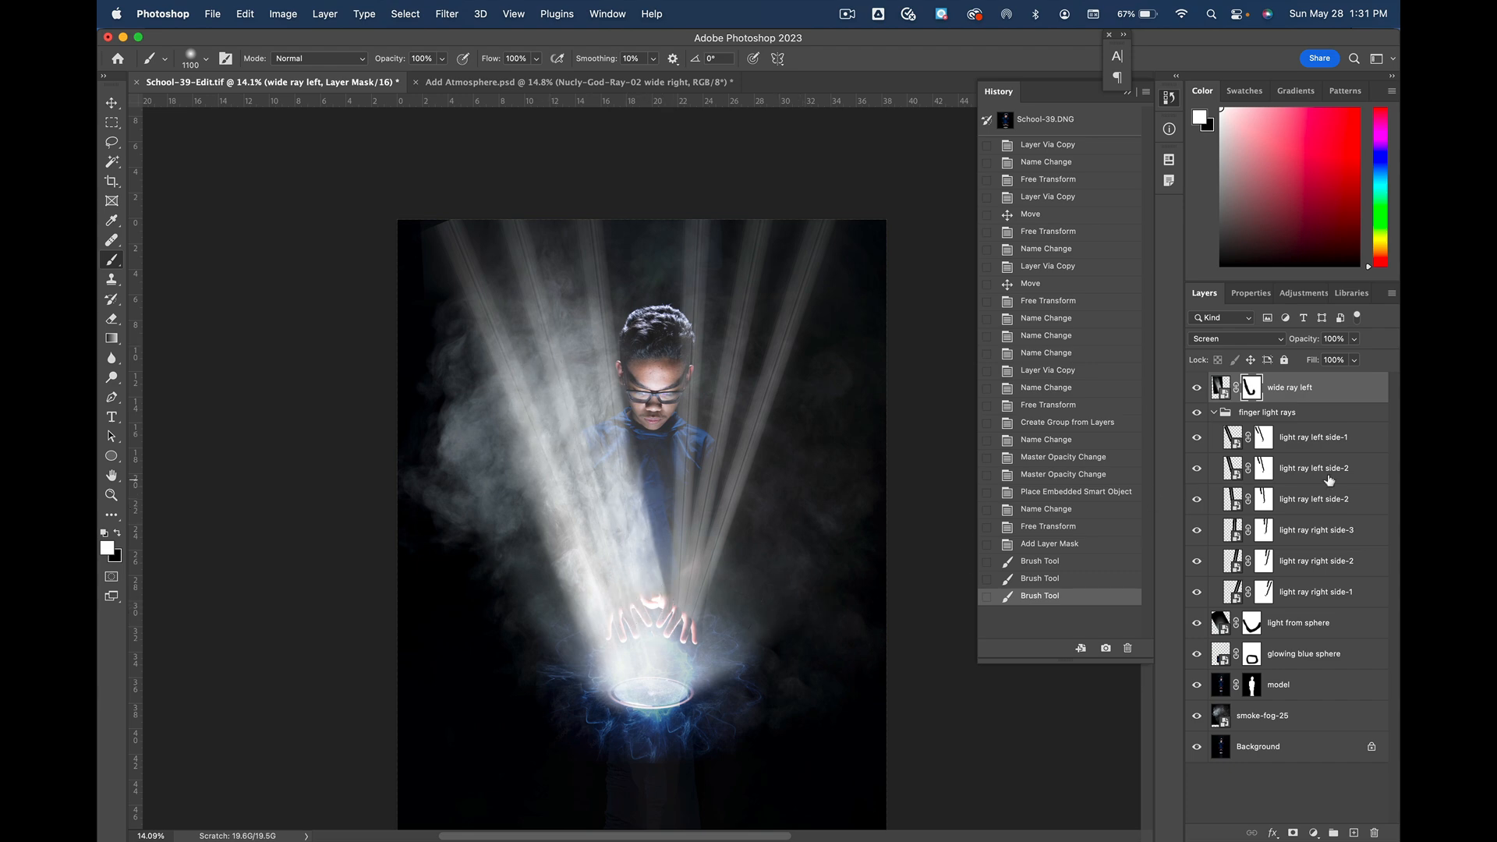
pyautogui.click(1196, 388)
pyautogui.click(1196, 387)
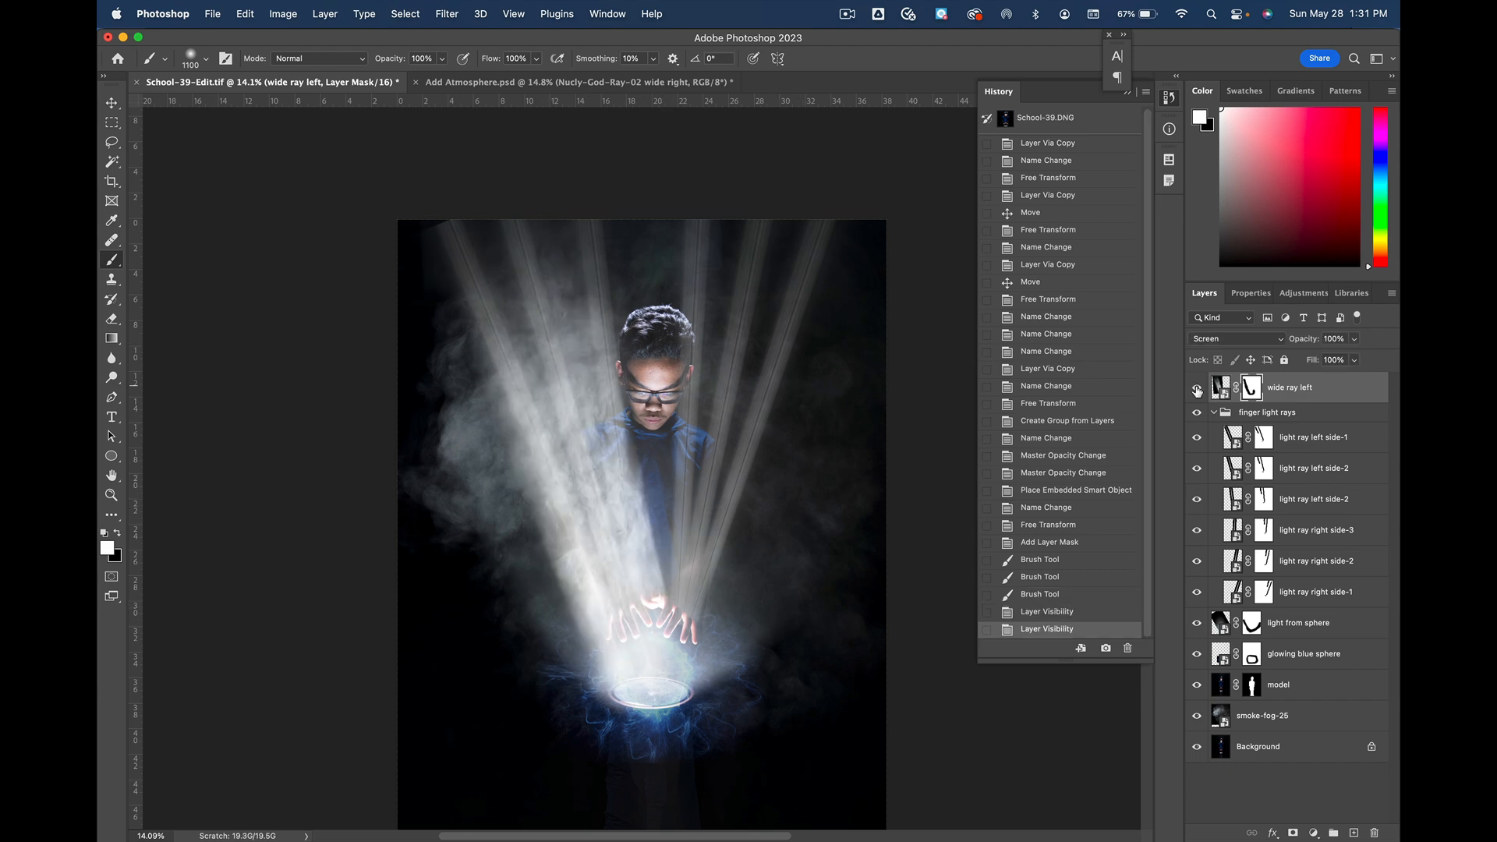
pyautogui.click(1196, 387)
pyautogui.click(1197, 388)
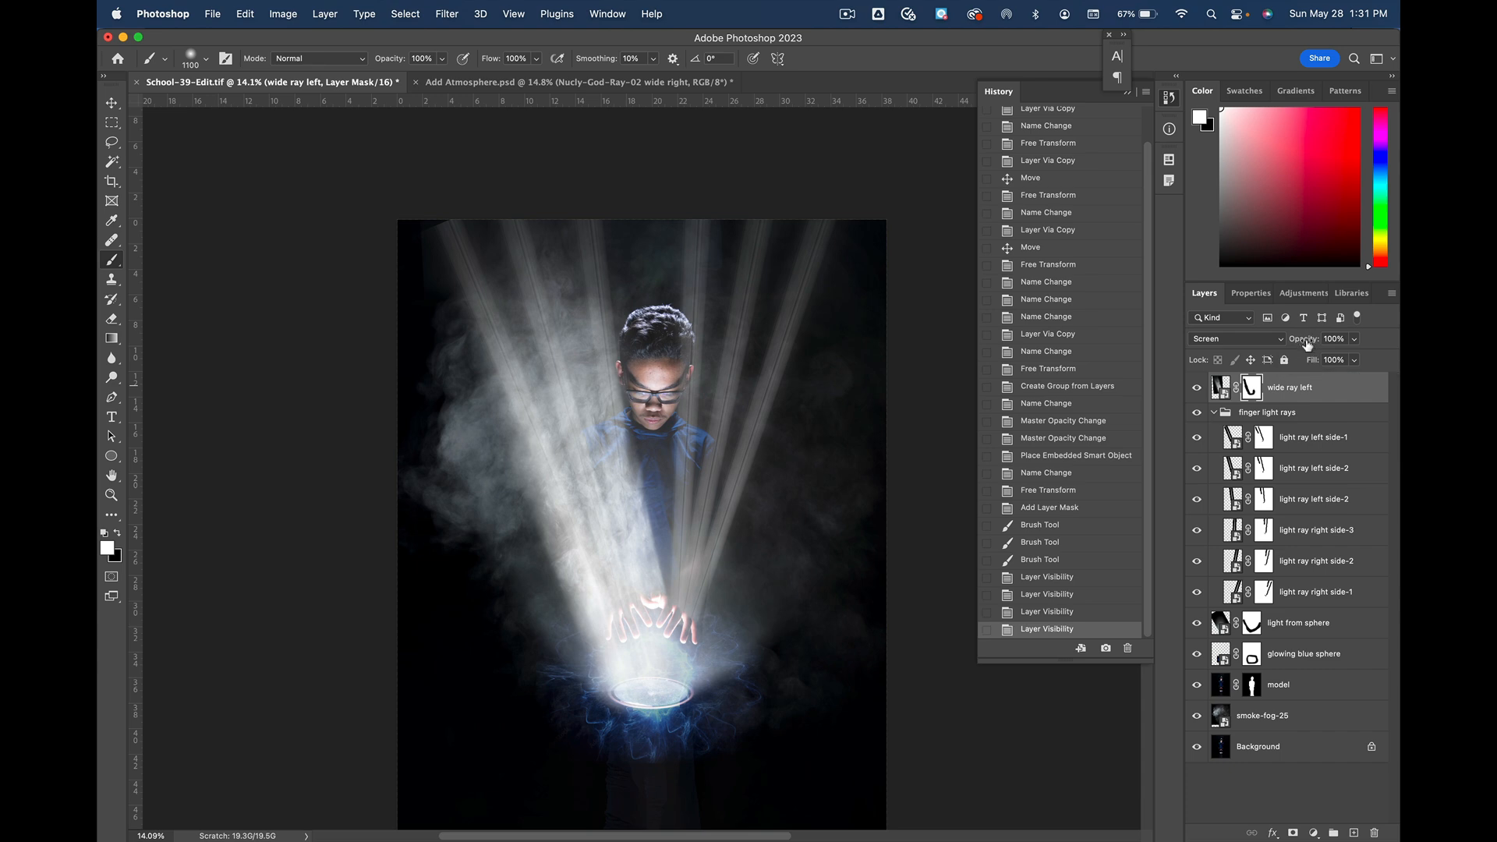
# Step: Lower the wide ray left layer's opacity to 51% and compare the image with the layer hidden and shown
pyautogui.moveTo(1308, 344); pyautogui.dragTo(1254, 337)
pyautogui.moveTo(1275, 340); pyautogui.dragTo(1271, 342)
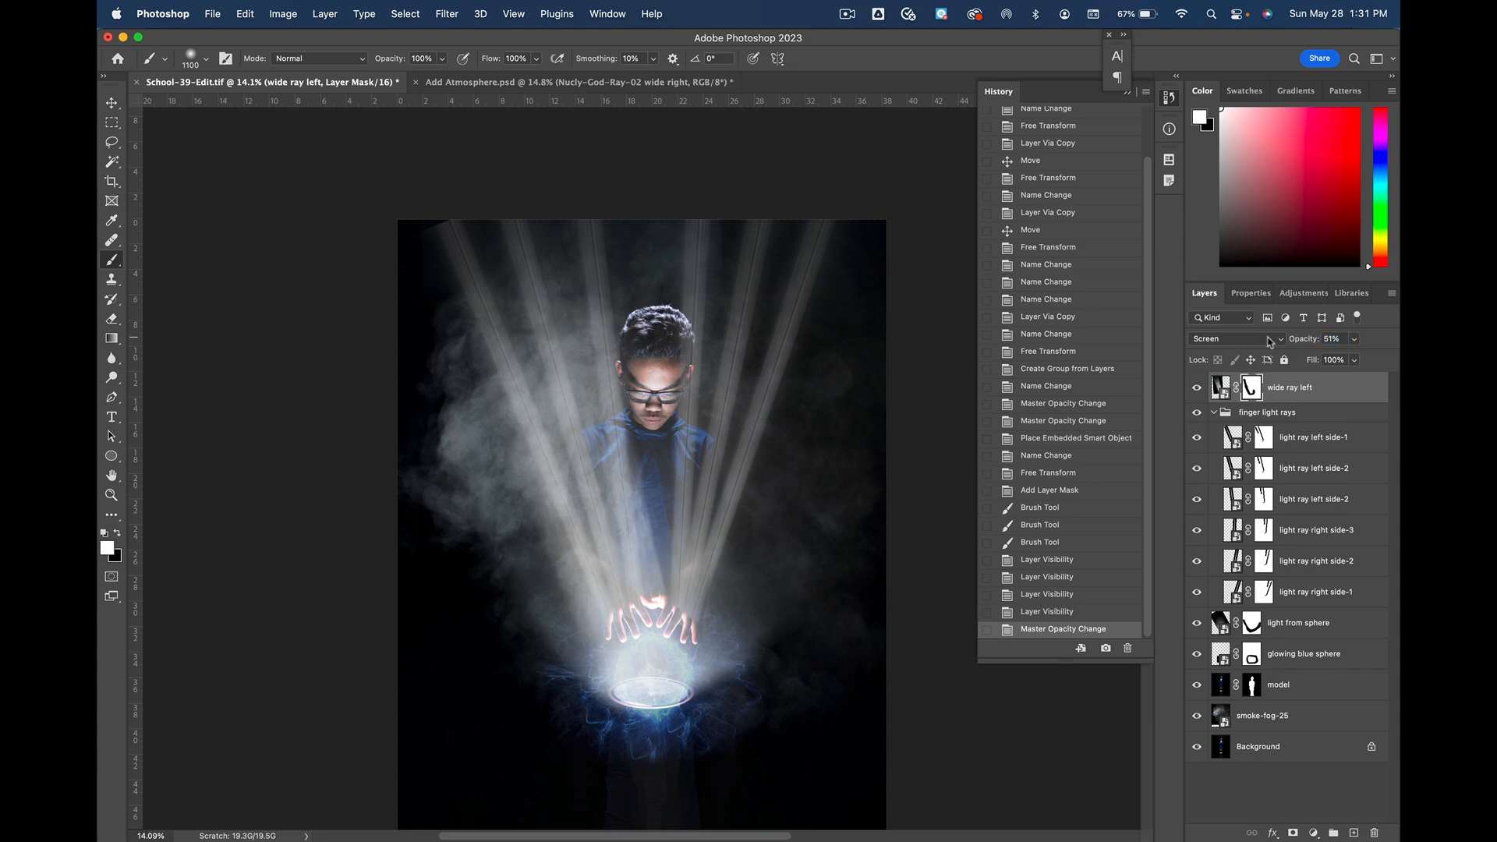
pyautogui.click(1196, 388)
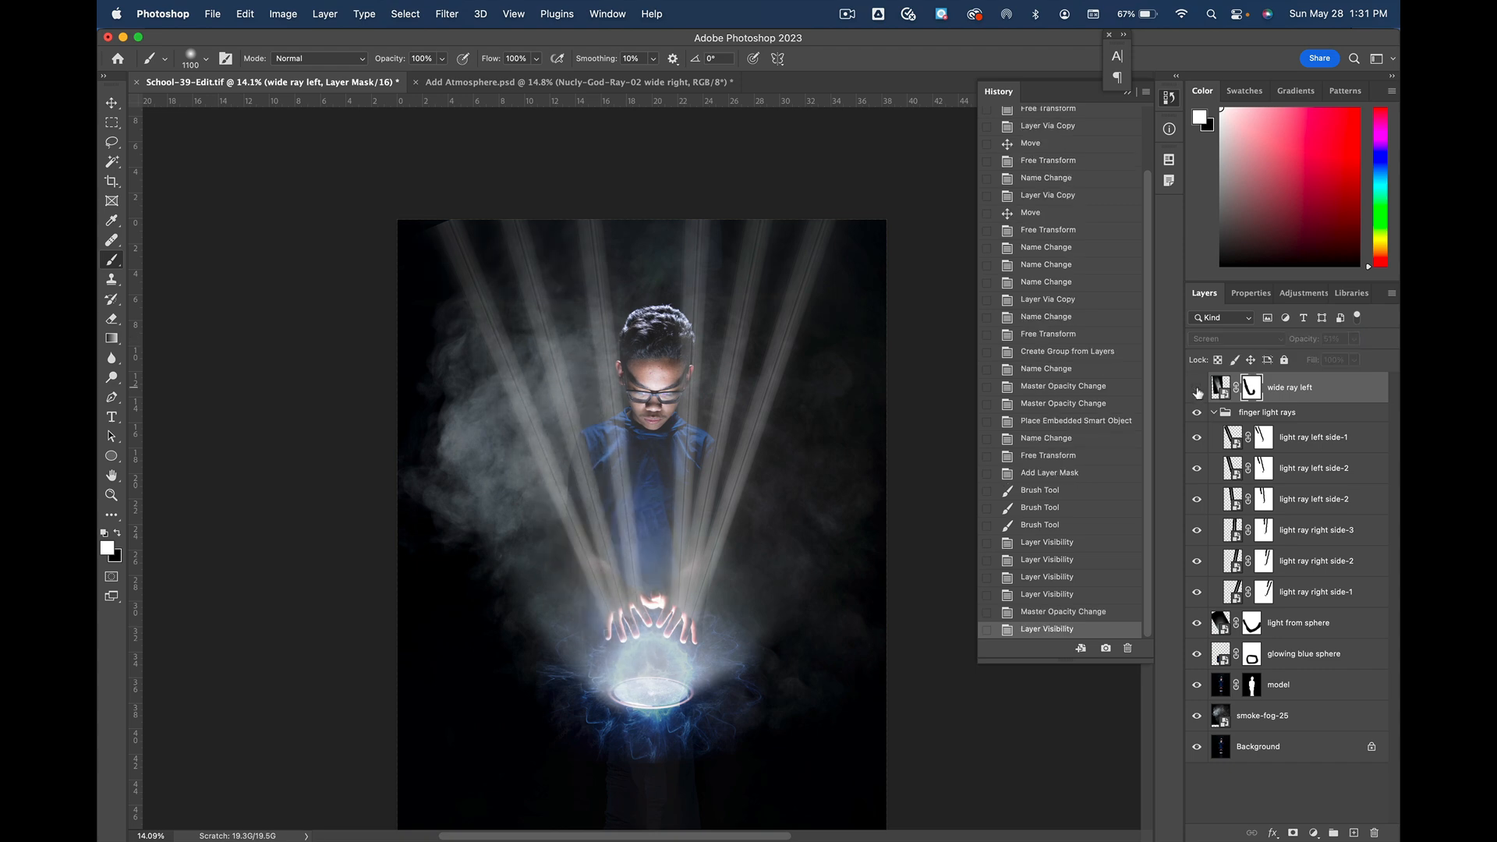
pyautogui.click(1197, 388)
pyautogui.click(1196, 388)
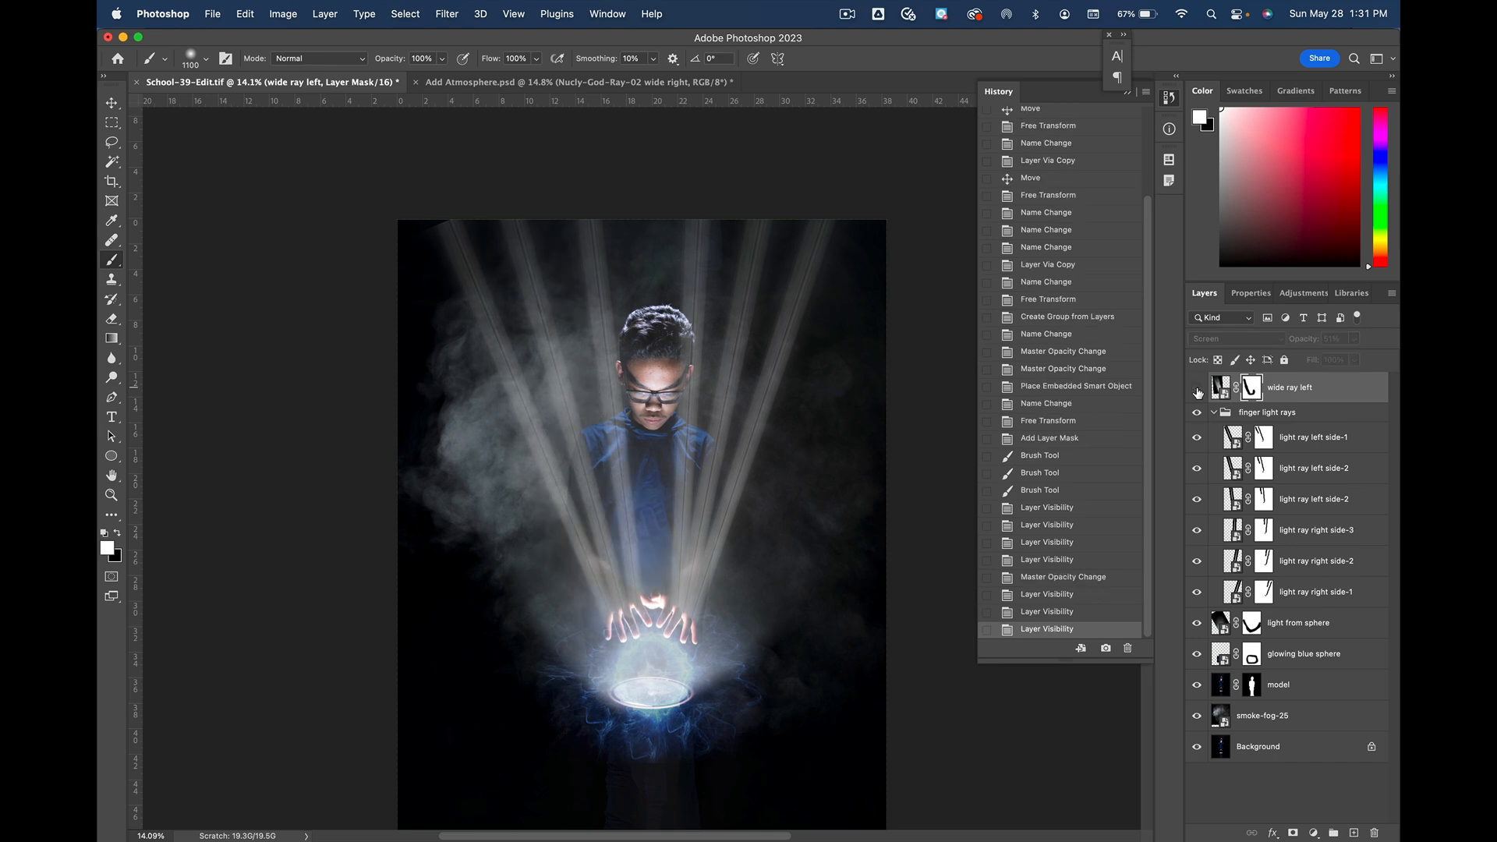
pyautogui.click(1197, 388)
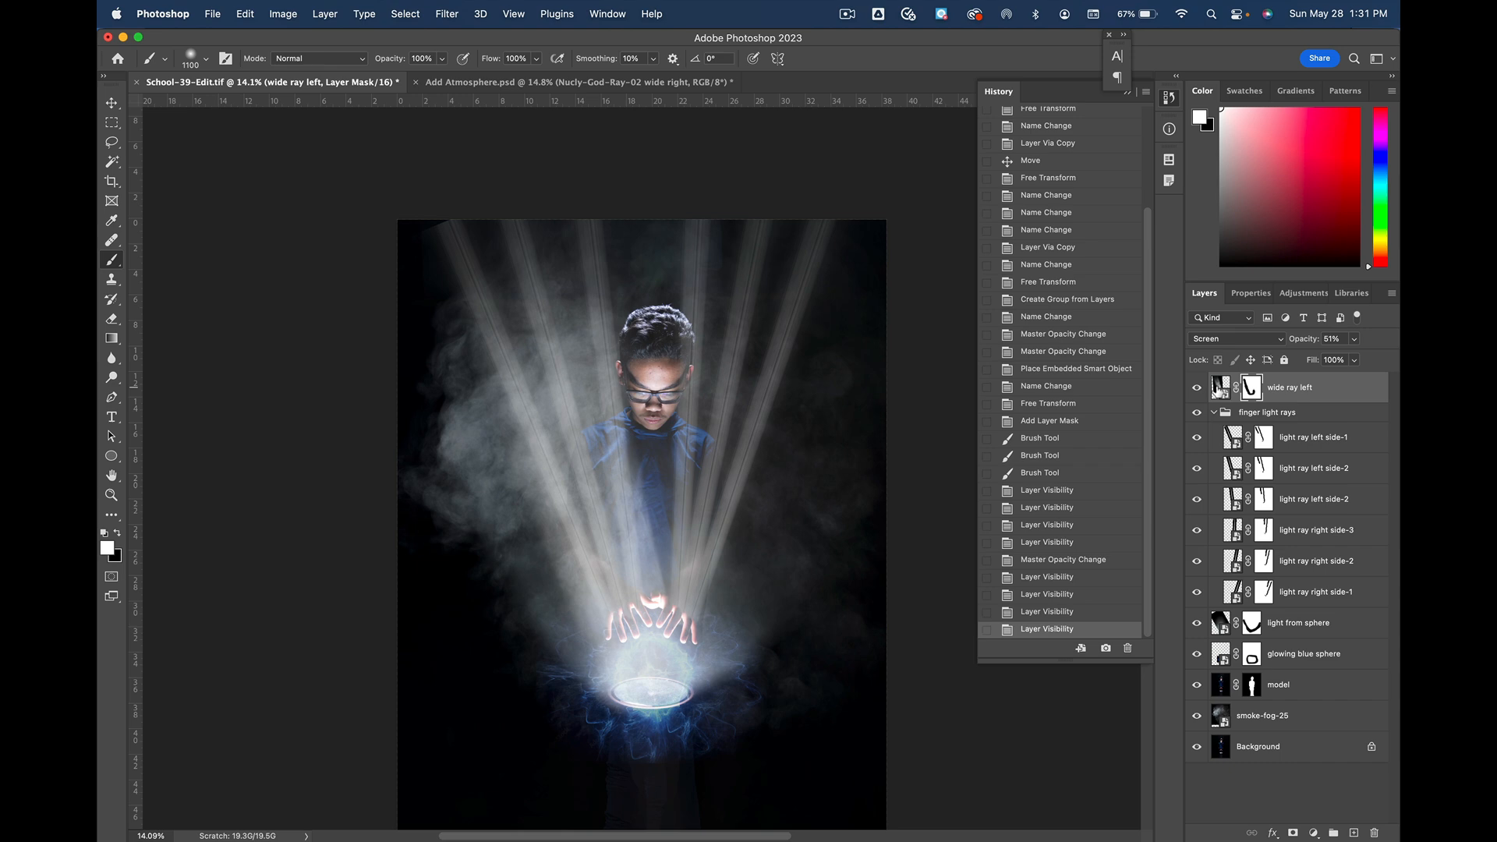
# Step: Duplicate the wide ray left layer and rename the copy as "wide ray right"
pyautogui.click(1219, 389)
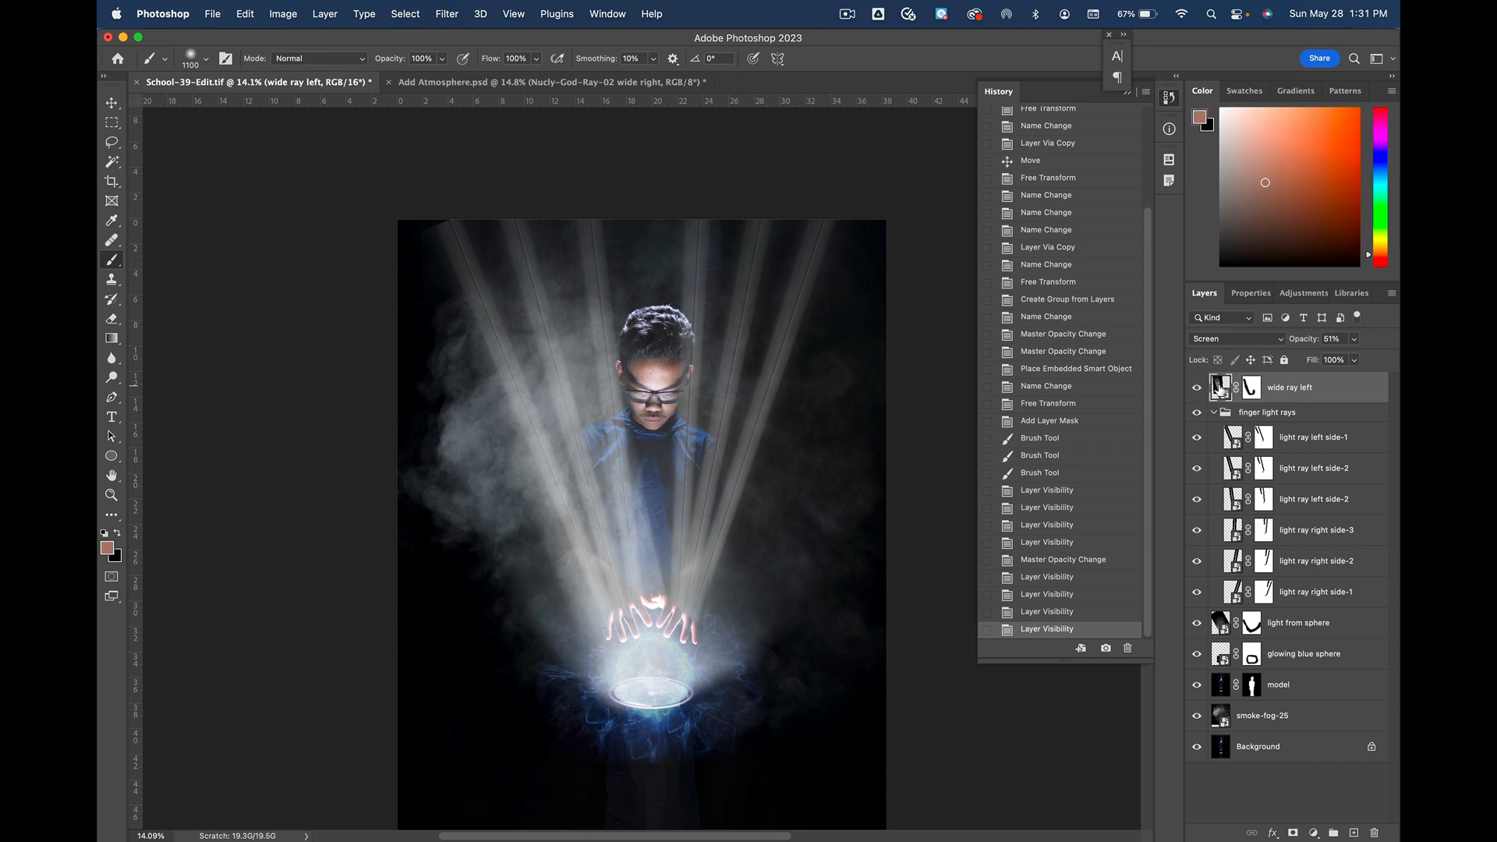
pyautogui.press('super+j')
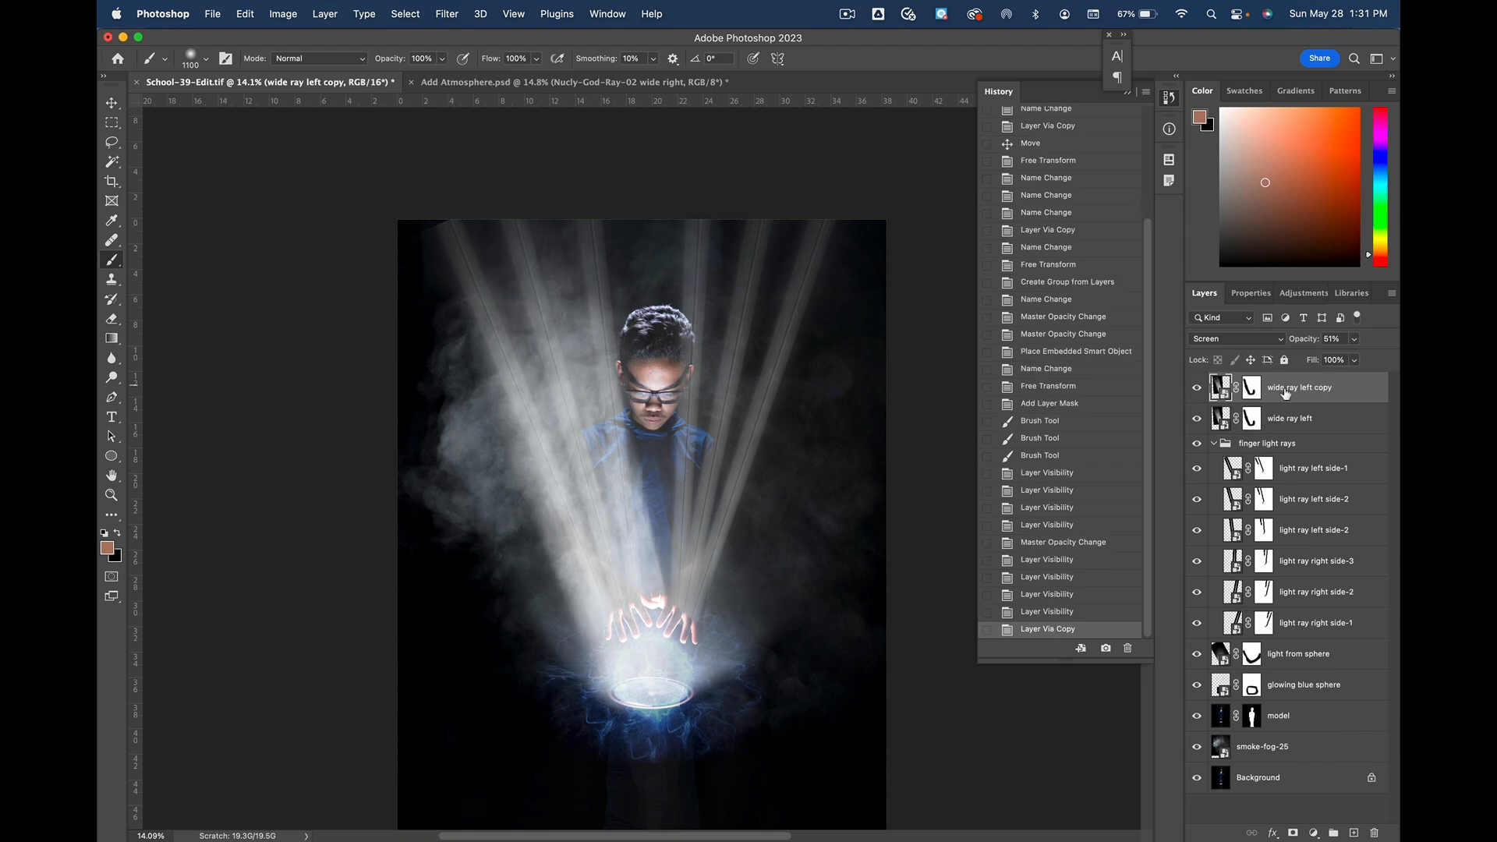
pyautogui.doubleClick(1274, 390)
pyautogui.doubleClick(1303, 388)
pyautogui.write('right')
pyautogui.doubleClick(1320, 387)
pyautogui.press('BackSpace')
pyautogui.press('BackSpace')
pyautogui.press('Return')
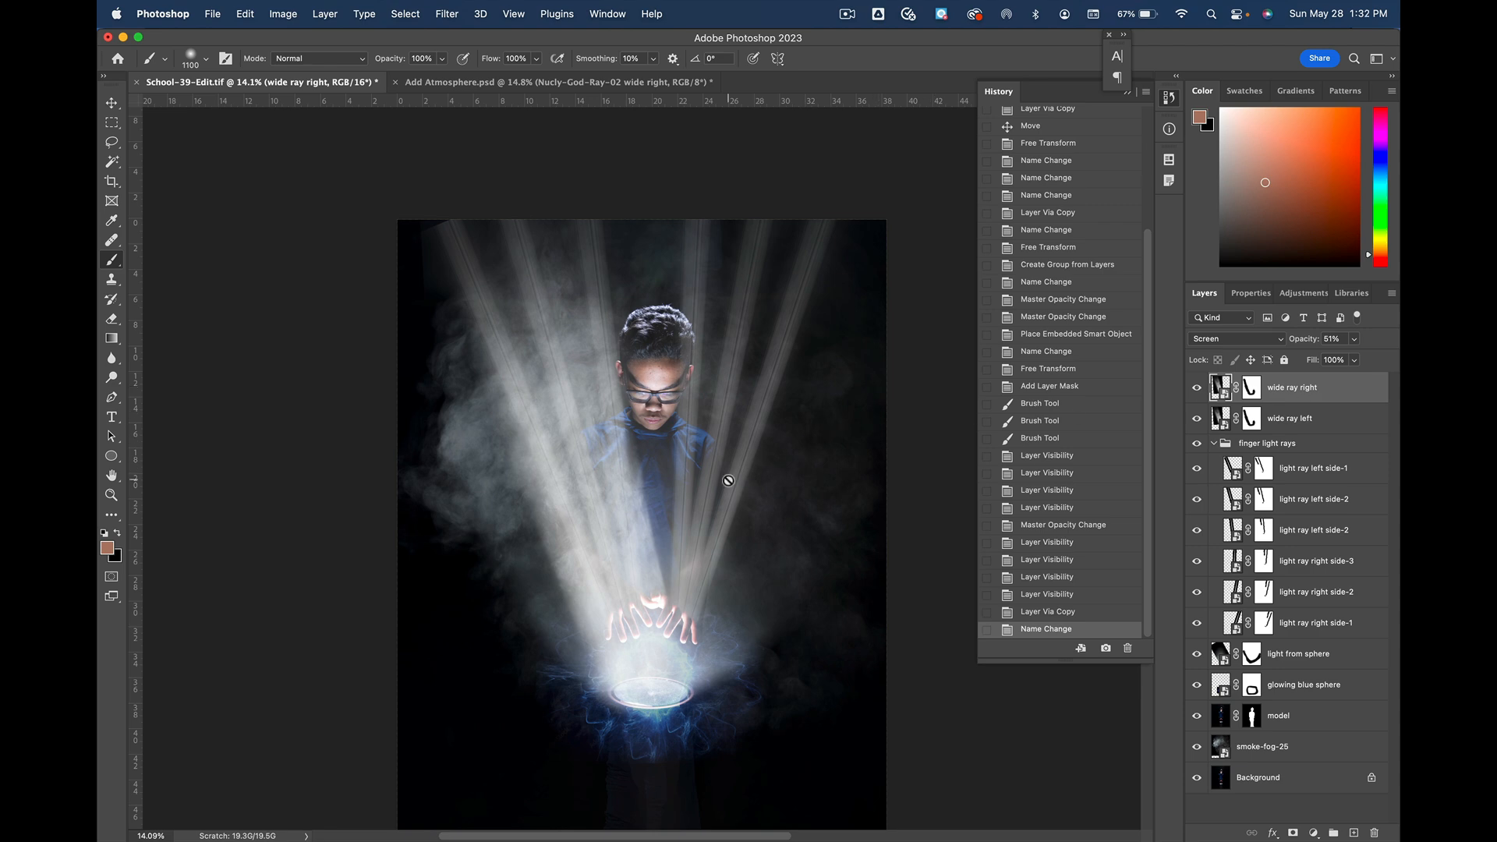
# Step: Free-transform the wide ray right layer and mirror it horizontally by setting its width to -100%
pyautogui.press('v')
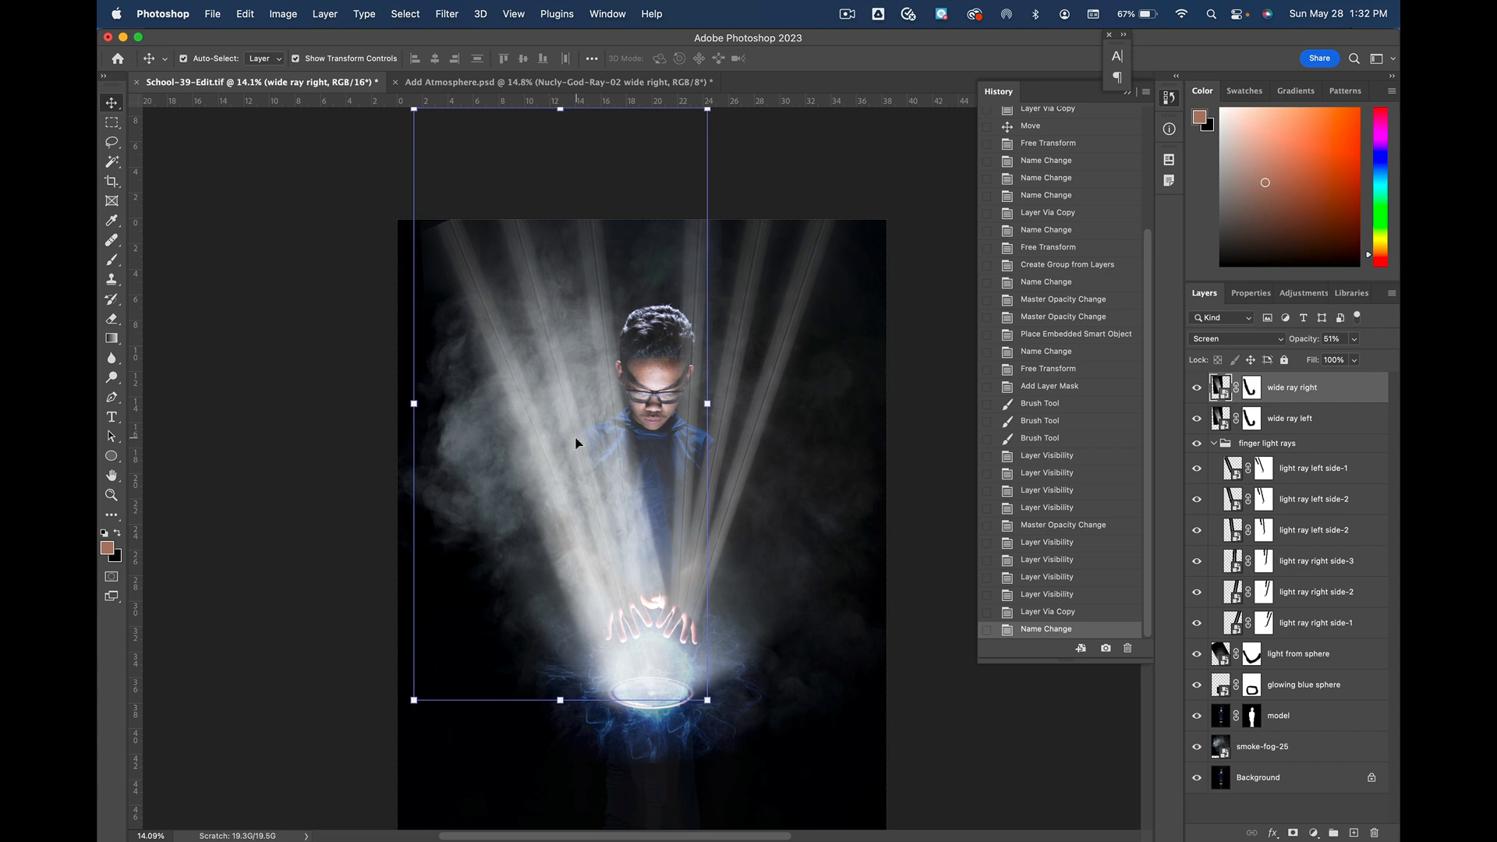
pyautogui.press('super+t')
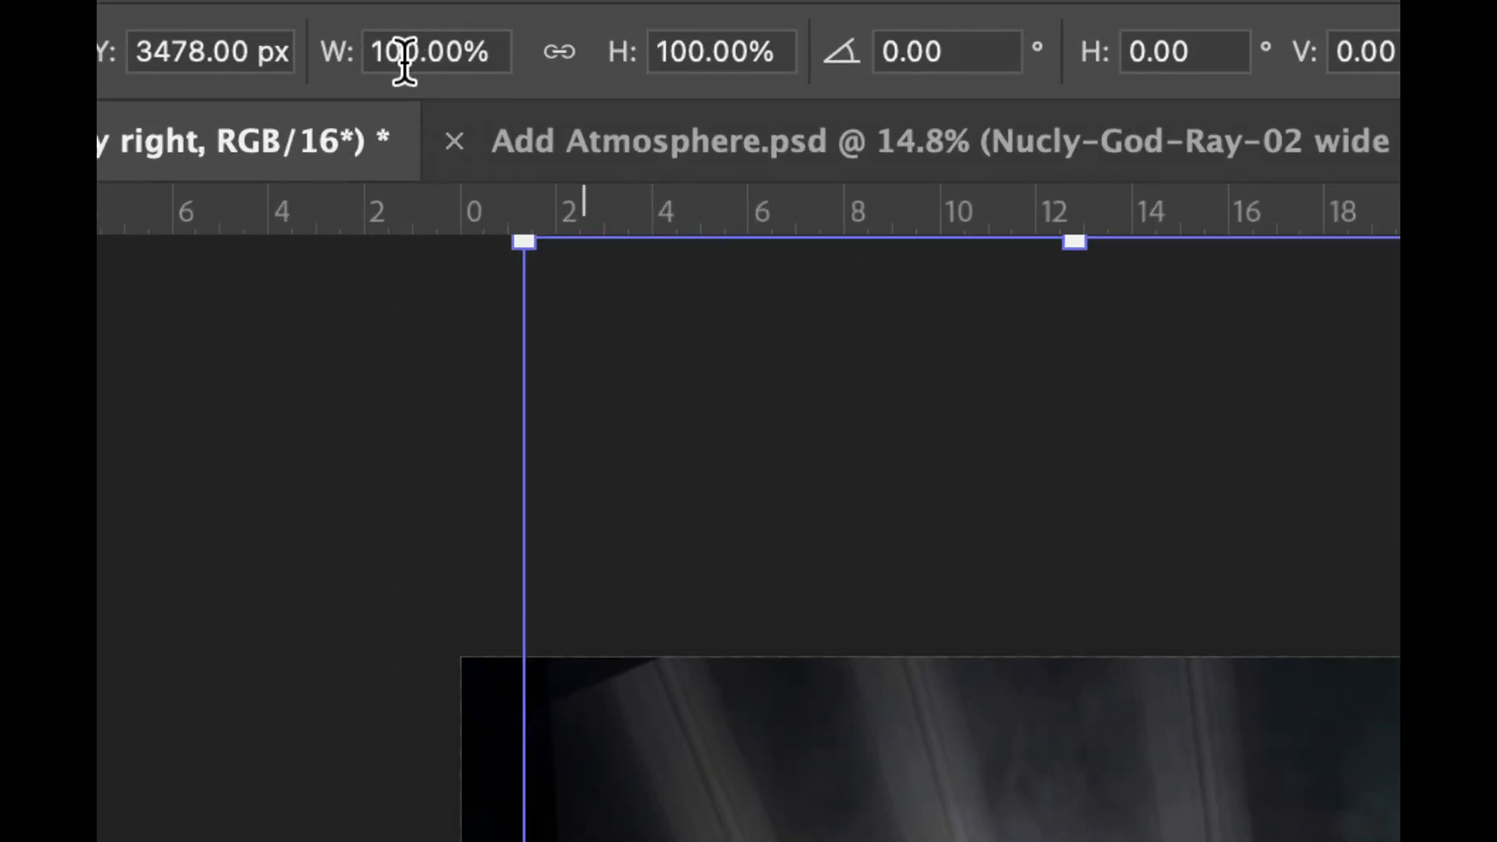
pyautogui.click(378, 60)
pyautogui.press('Left')
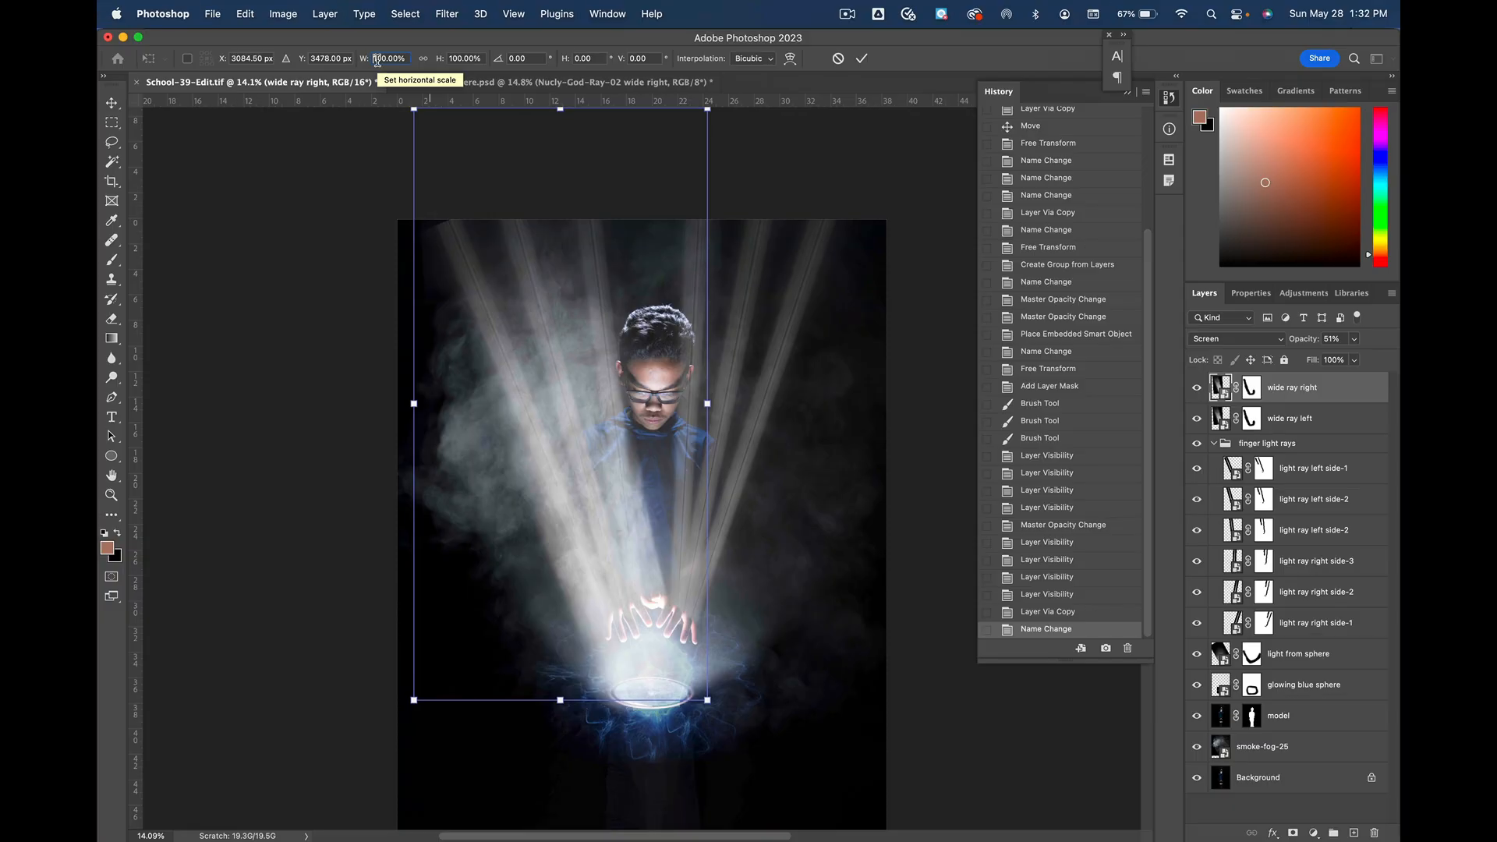
pyautogui.write('-')
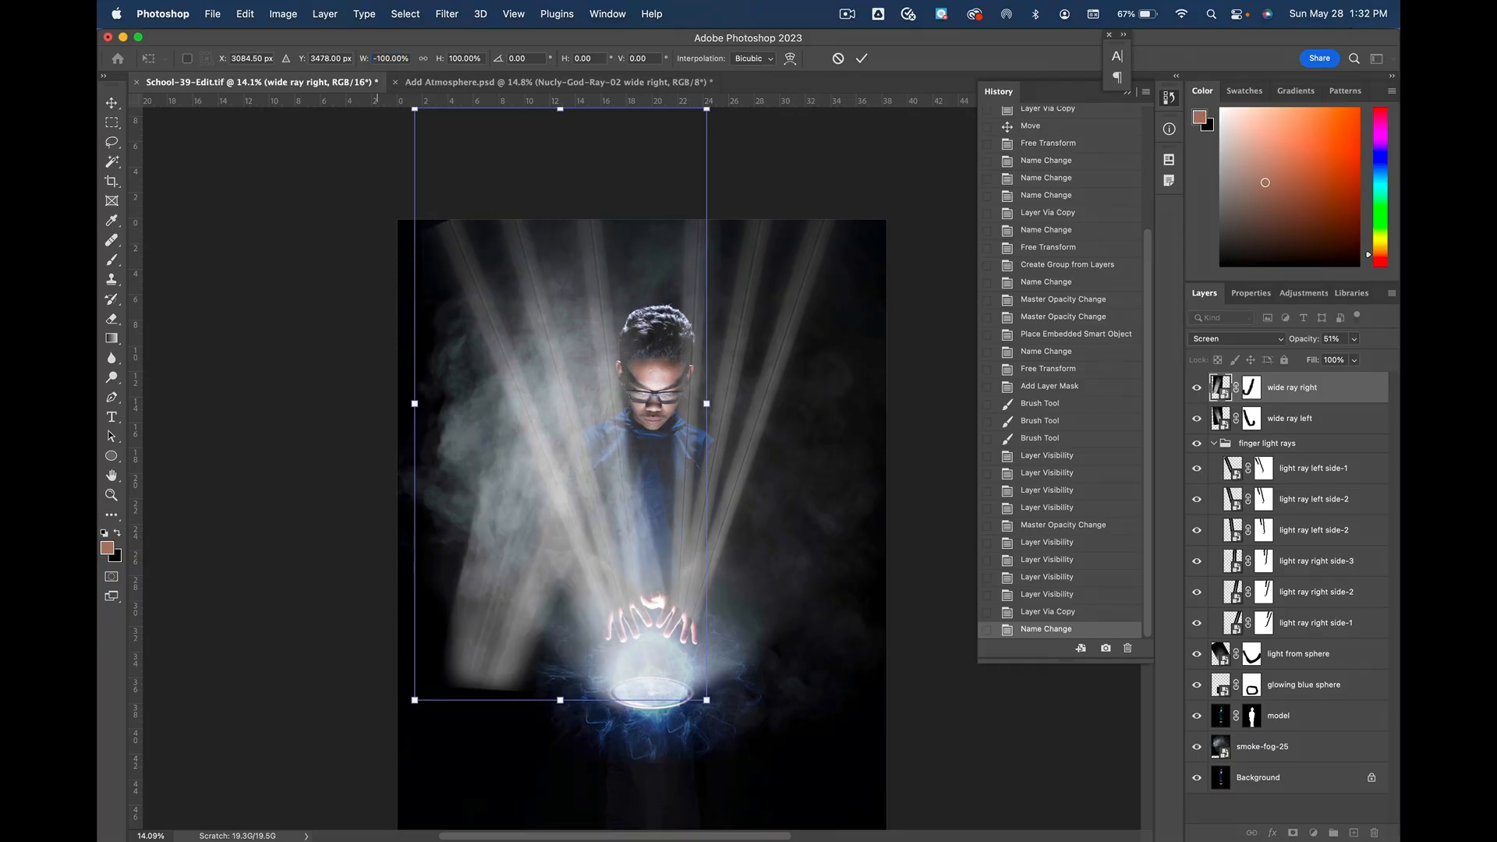
# Step: Move the mirrored ray over the sphere to about X 6558.50 px, Y 2700 px, rotate it to 174.94° and commit the transform
pyautogui.moveTo(543, 450); pyautogui.dragTo(742, 409)
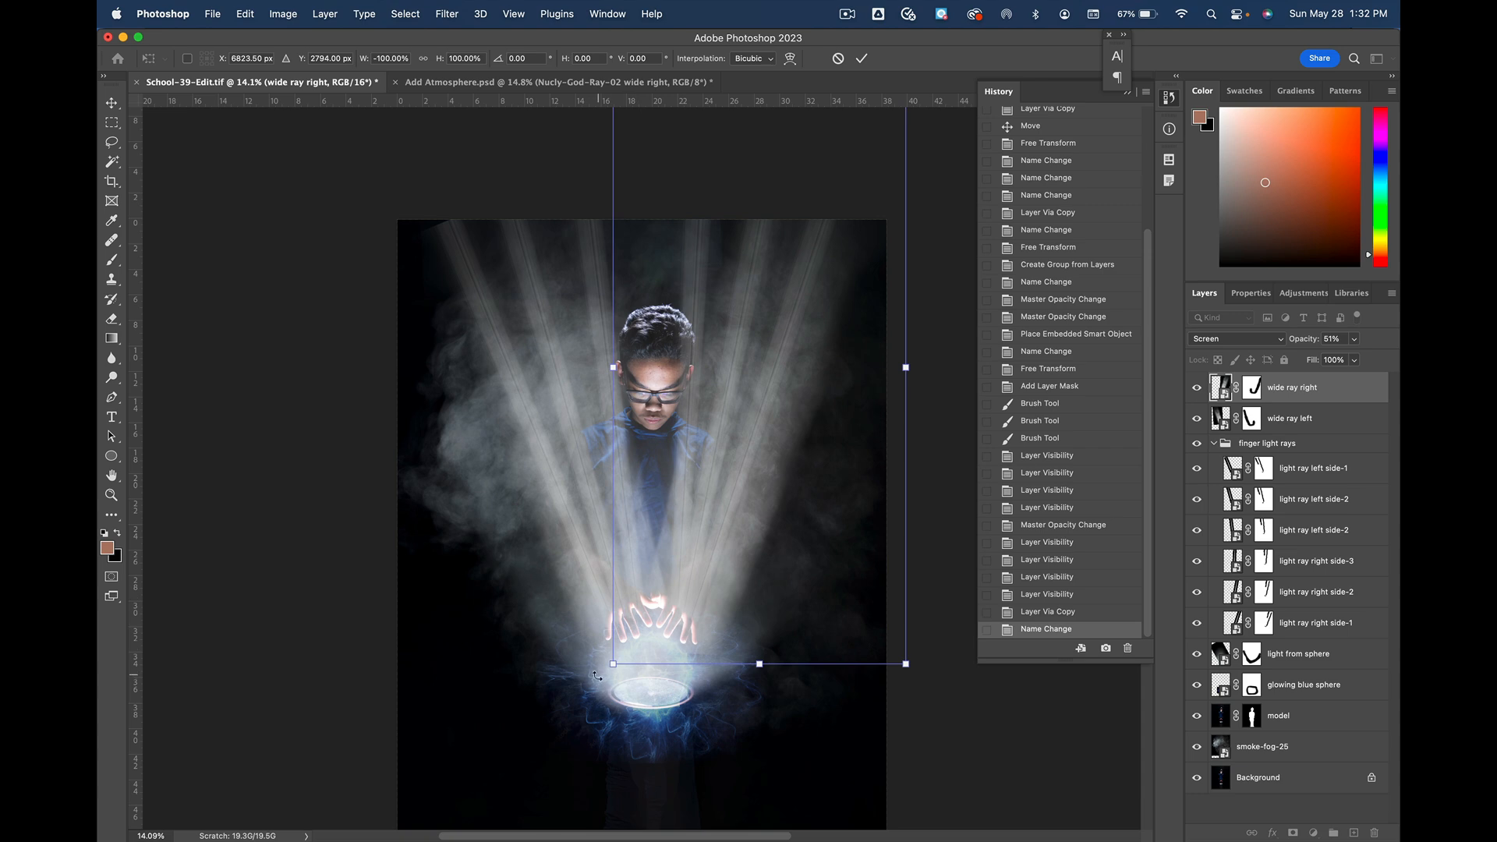
pyautogui.moveTo(596, 677); pyautogui.dragTo(624, 690)
pyautogui.moveTo(732, 538); pyautogui.dragTo(718, 534)
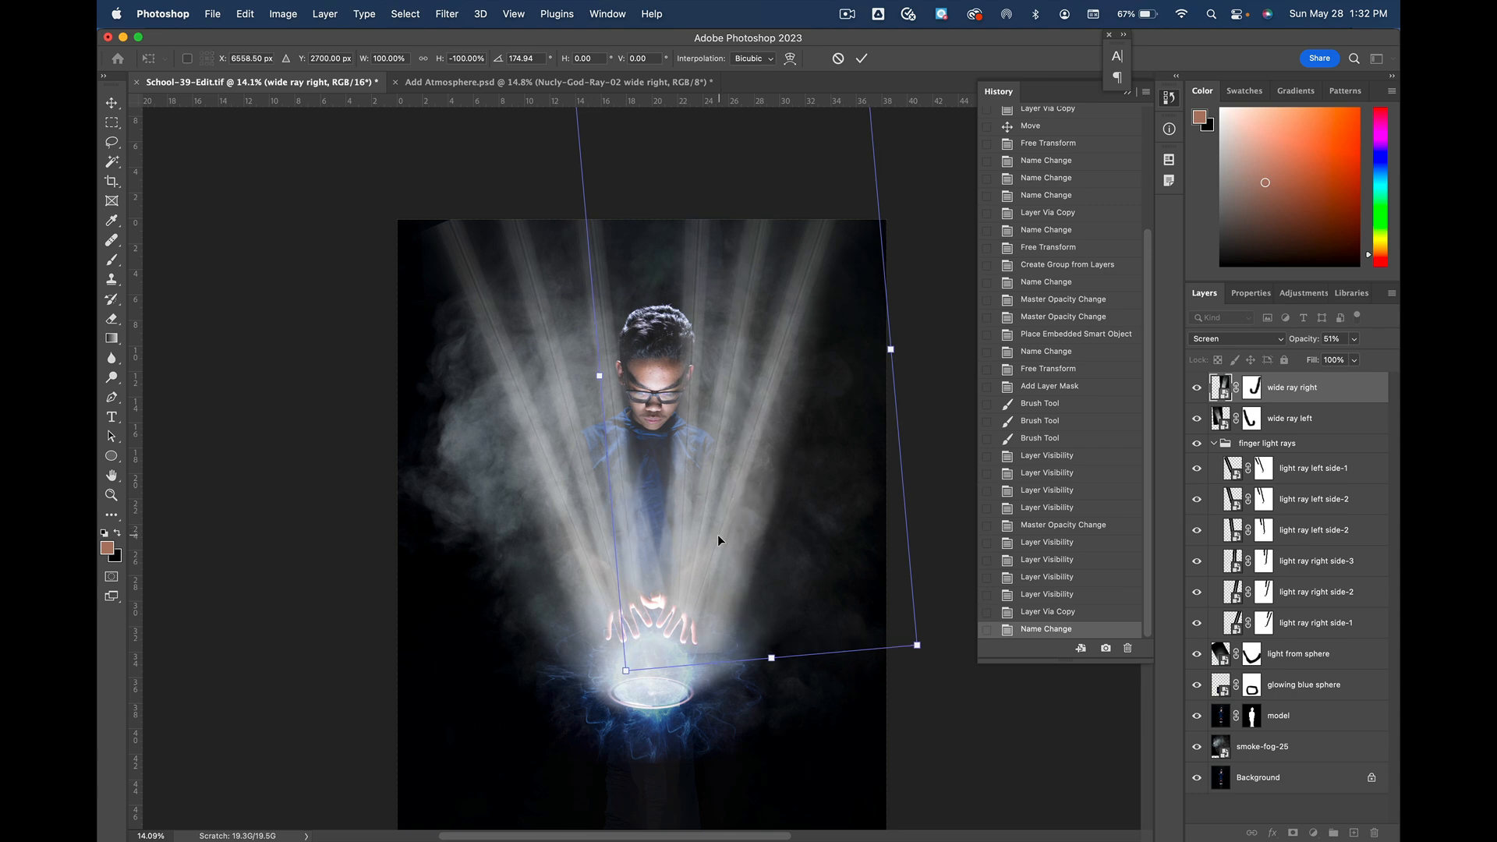
pyautogui.click(861, 59)
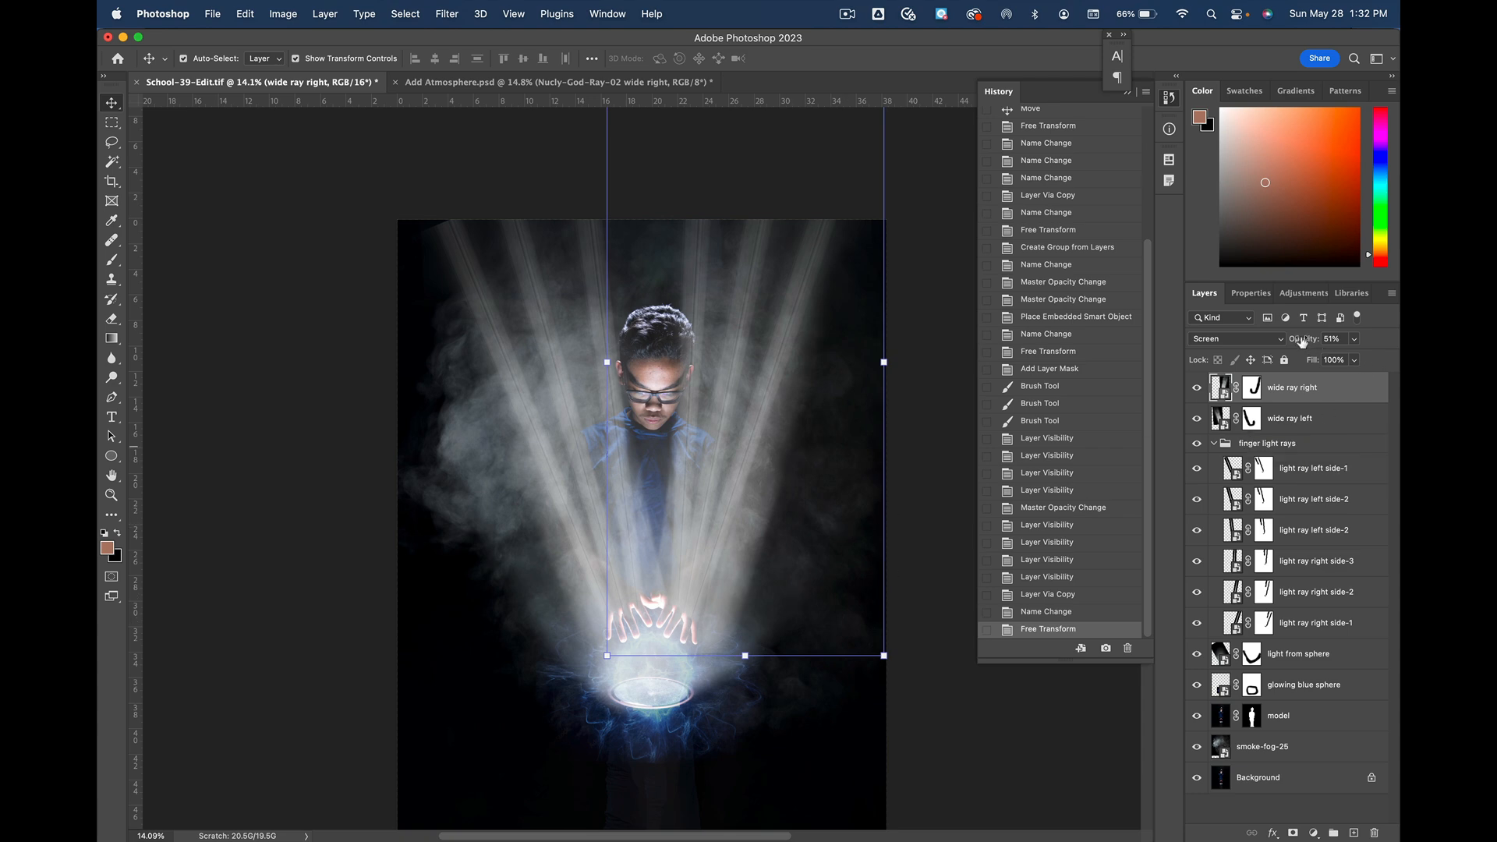
# Step: Raise wide ray right to 100% opacity, touch up its mask around the beam's lower outer edge with the 1100 px brush, and compare its visibility
pyautogui.moveTo(1301, 342); pyautogui.dragTo(1368, 343)
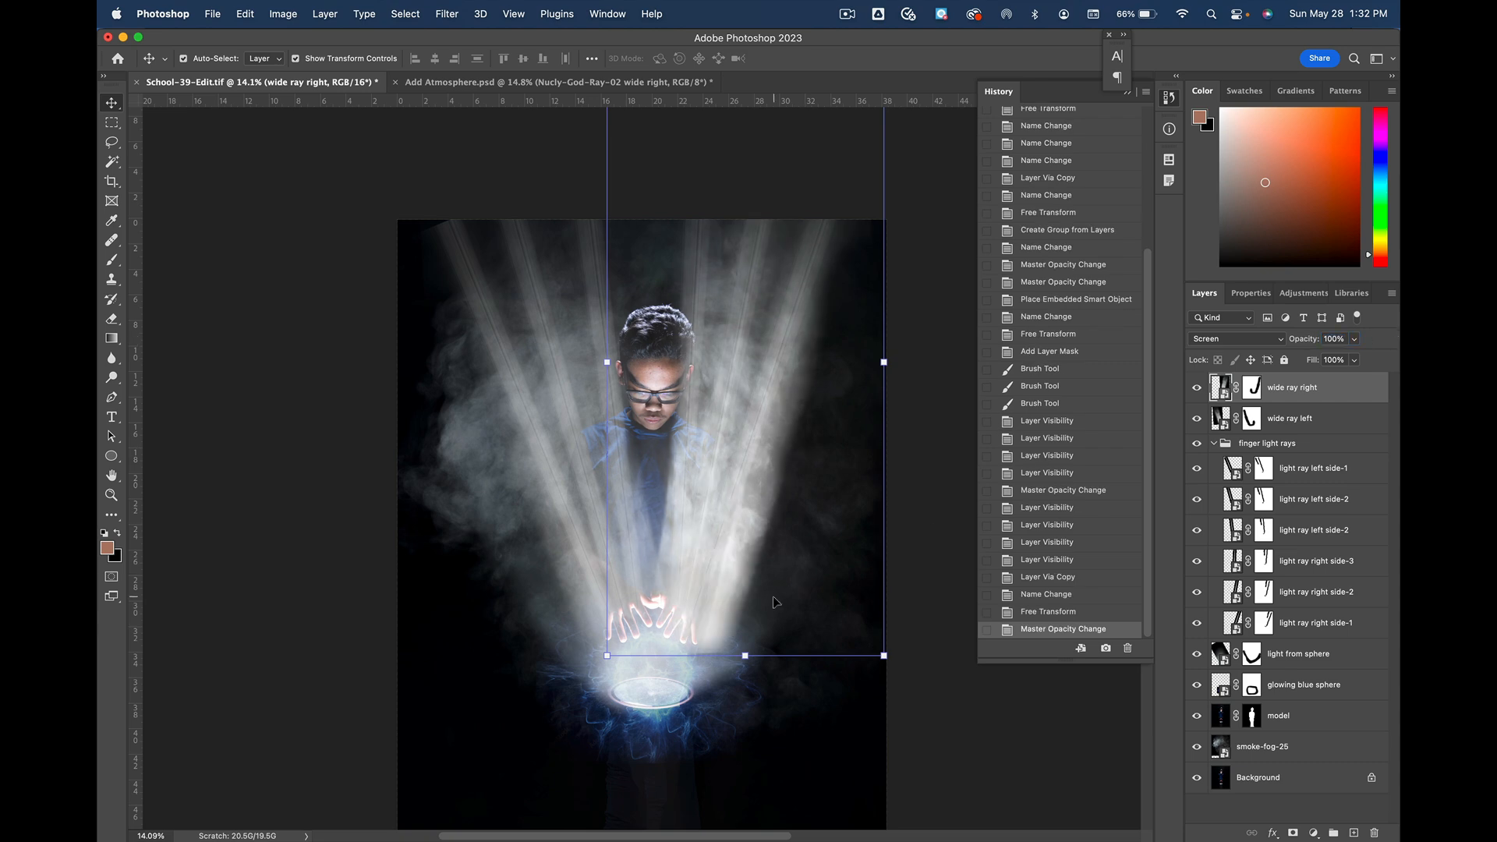
pyautogui.press('b')
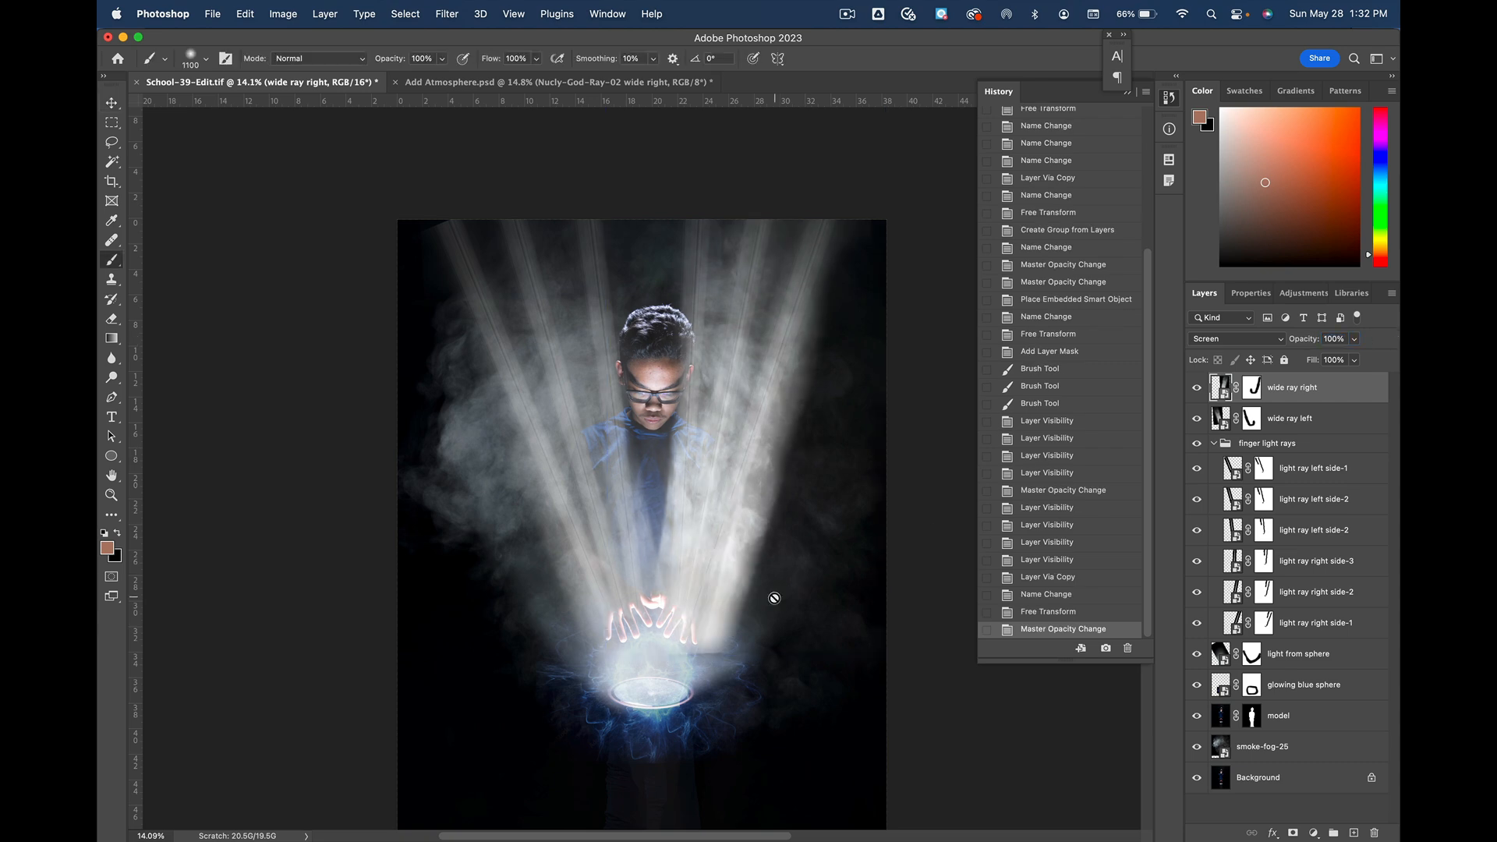
pyautogui.click(1251, 386)
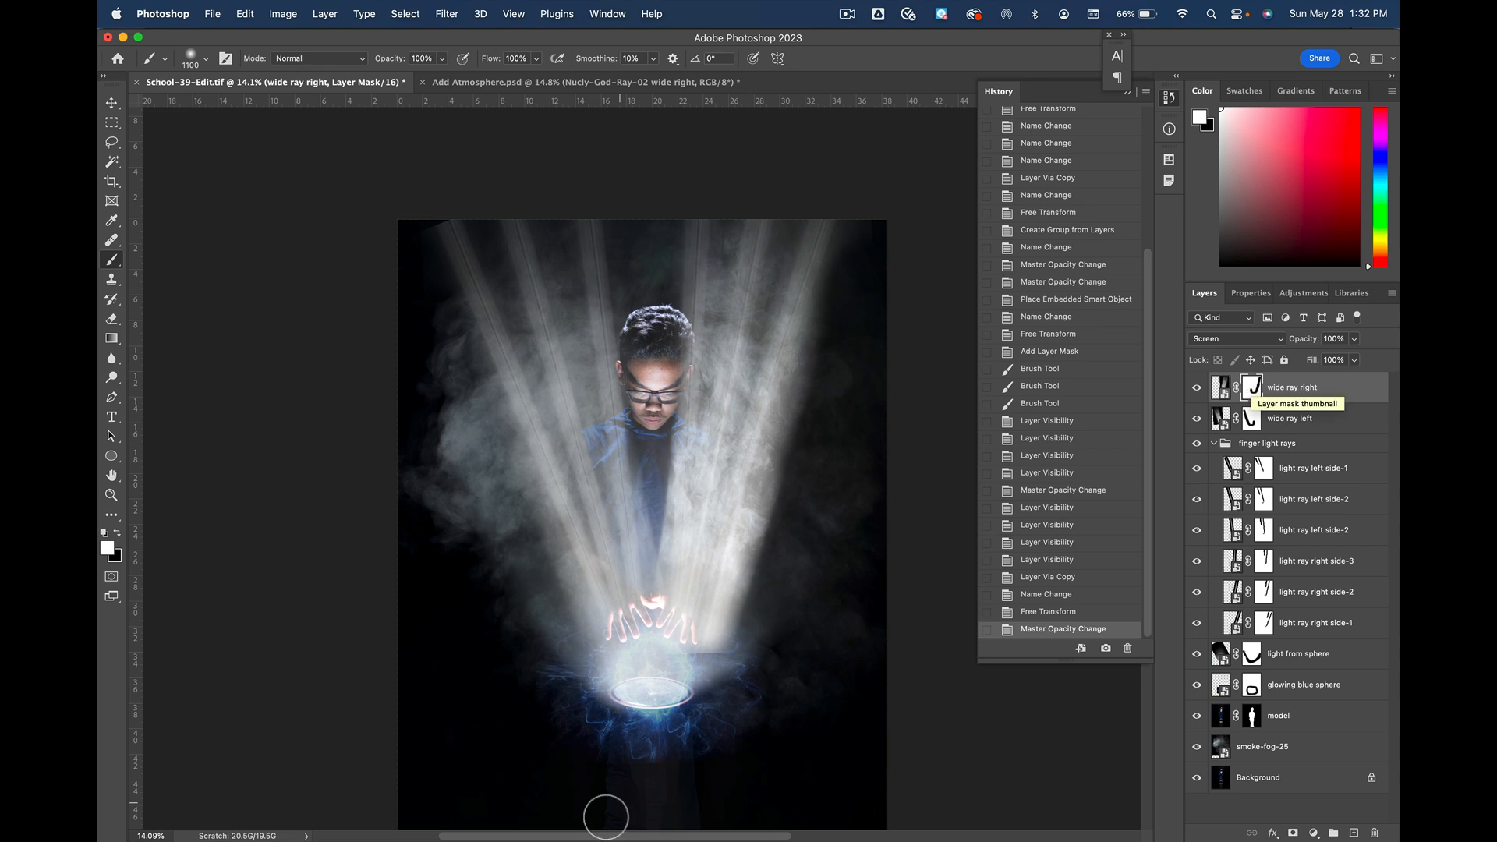
pyautogui.moveTo(738, 666)
pyautogui.mouseDown()
pyautogui.moveTo(775, 608)
pyautogui.moveTo(730, 671)
pyautogui.moveTo(760, 652)
pyautogui.moveTo(691, 674)
pyautogui.moveTo(764, 651)
pyautogui.moveTo(779, 576)
pyautogui.moveTo(763, 592)
pyautogui.moveTo(803, 487)
pyautogui.moveTo(813, 385)
pyautogui.moveTo(802, 493)
pyautogui.moveTo(792, 483)
pyautogui.moveTo(781, 502)
pyautogui.moveTo(861, 241)
pyautogui.moveTo(725, 660)
pyautogui.moveTo(753, 610)
pyautogui.mouseUp()
pyautogui.press('x')
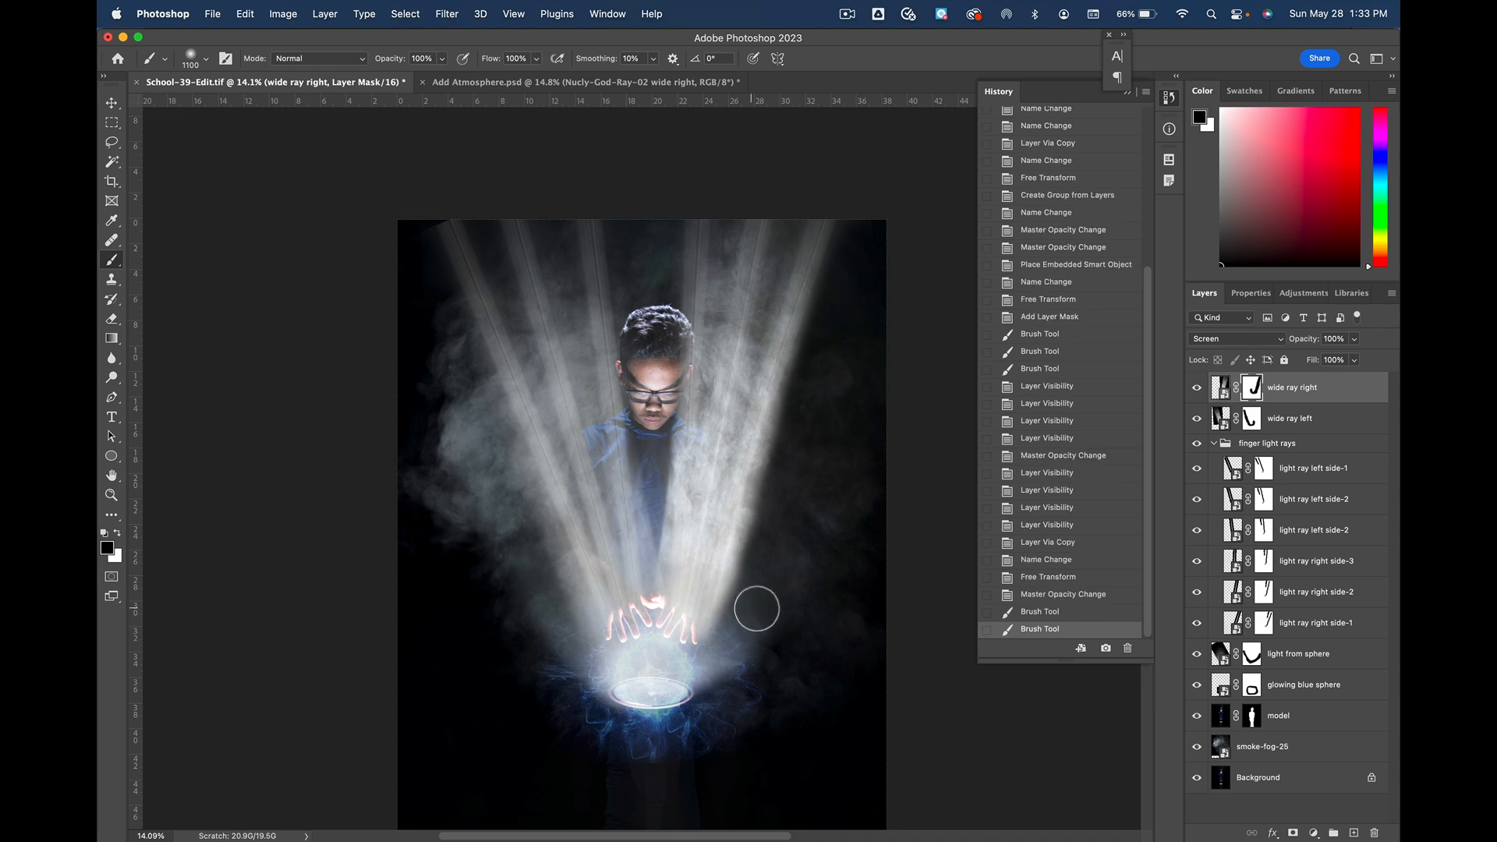
pyautogui.click(1197, 387)
pyautogui.click(1196, 387)
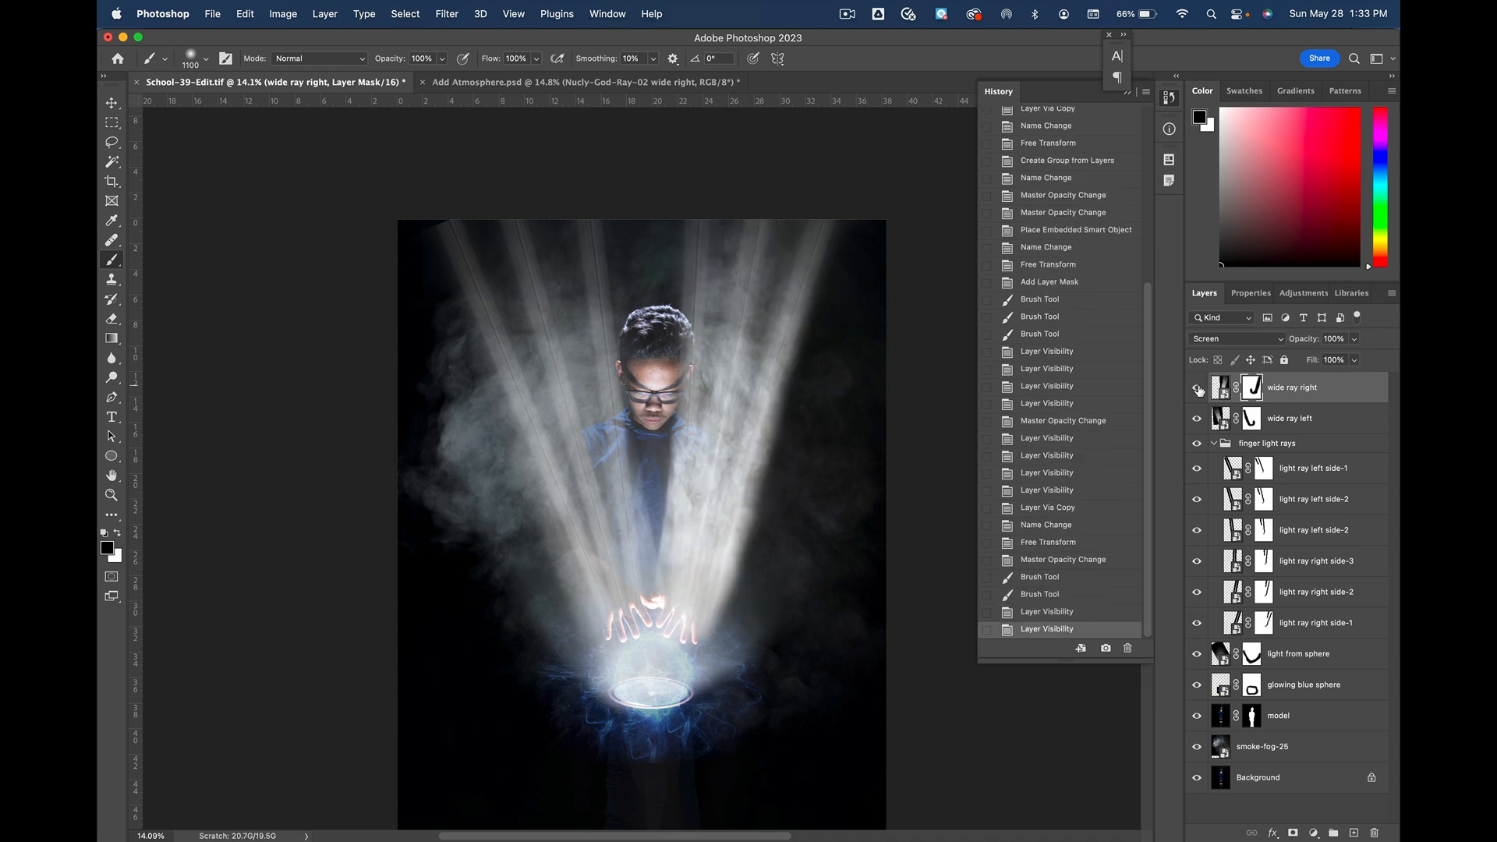
# Step: Set the wide ray right layer's opacity to 50%
pyautogui.click(1333, 394)
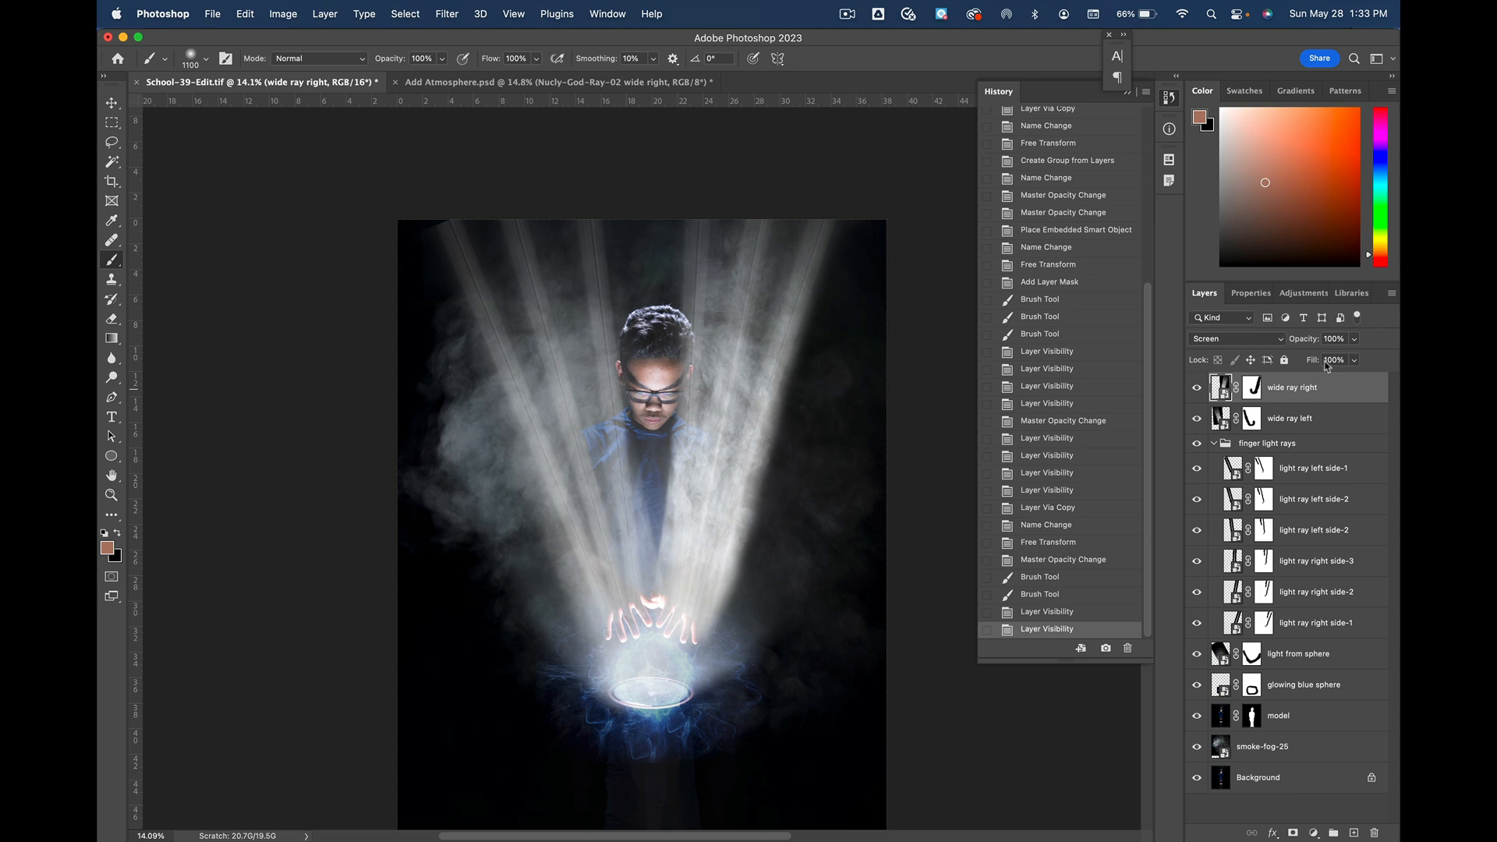
pyautogui.moveTo(1304, 341); pyautogui.dragTo(1268, 339)
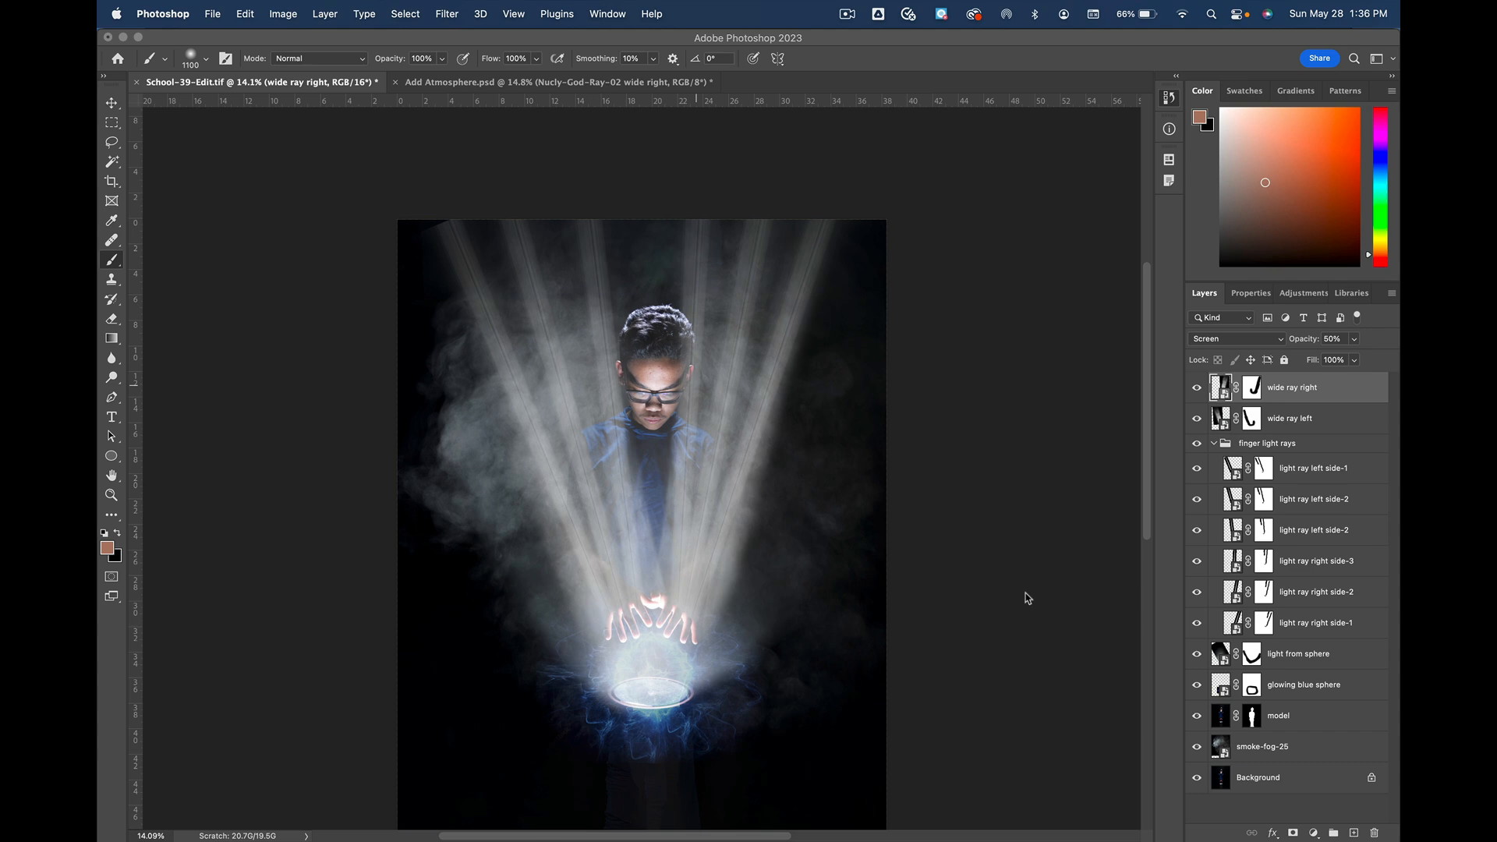
pyautogui.scroll(-2, 1025, 597)
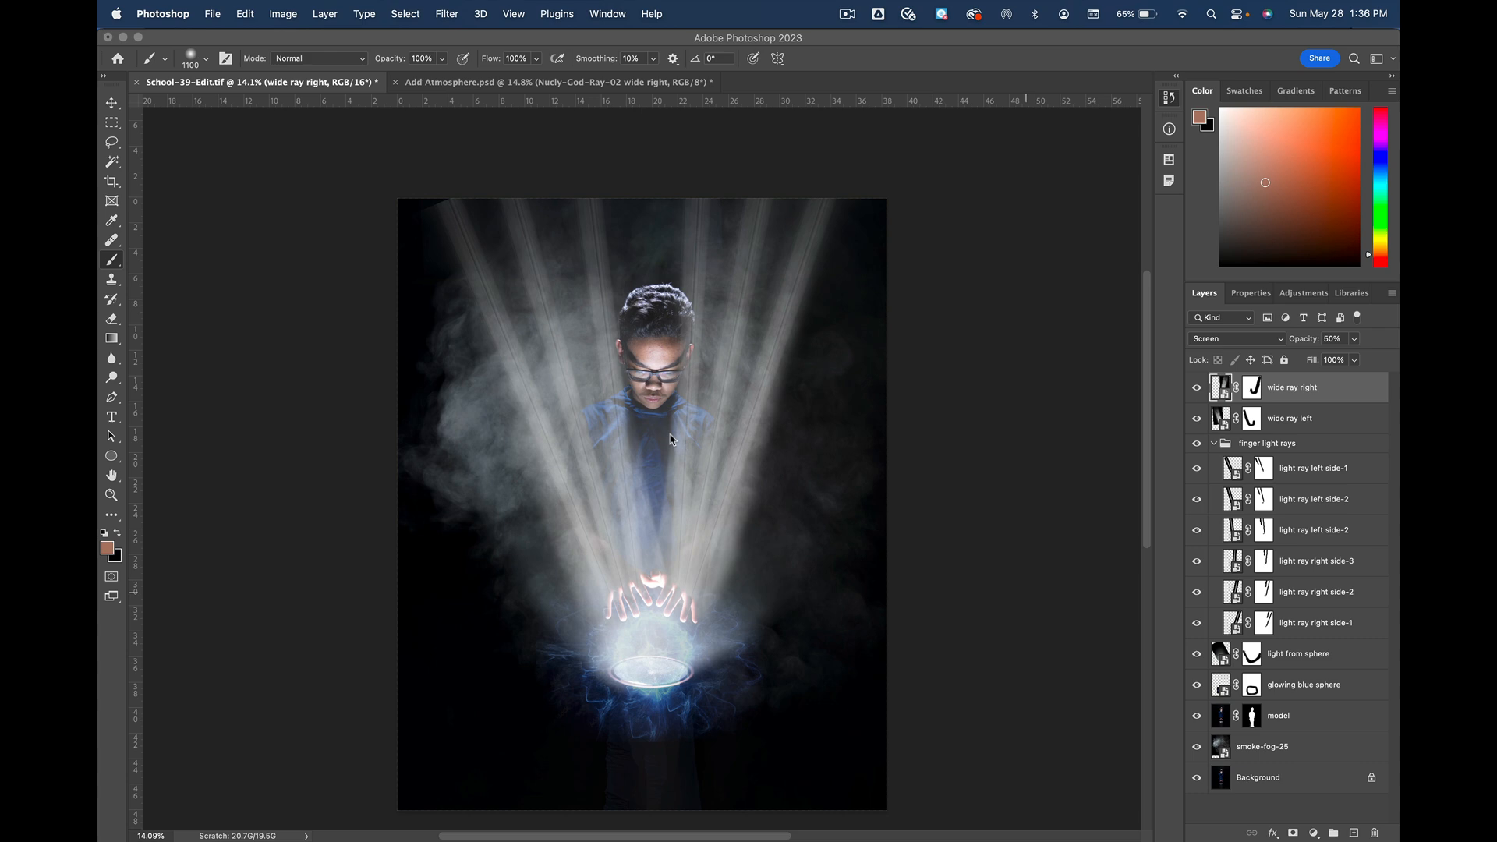
# Step: Convert the image's bit depth to 8 Bits/Channel
pyautogui.click(283, 9)
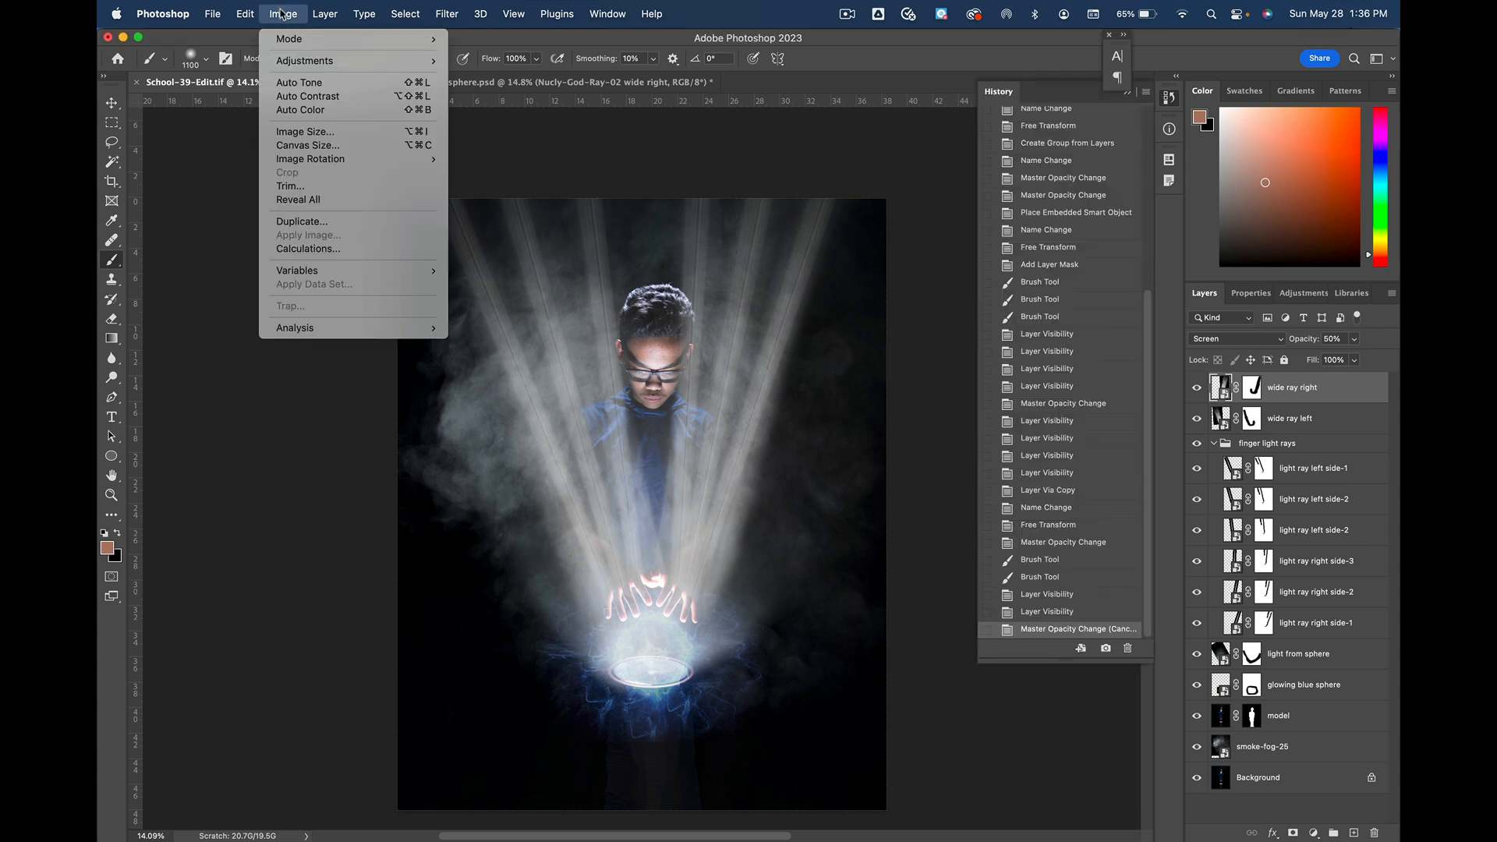
pyautogui.moveTo(282, 39)
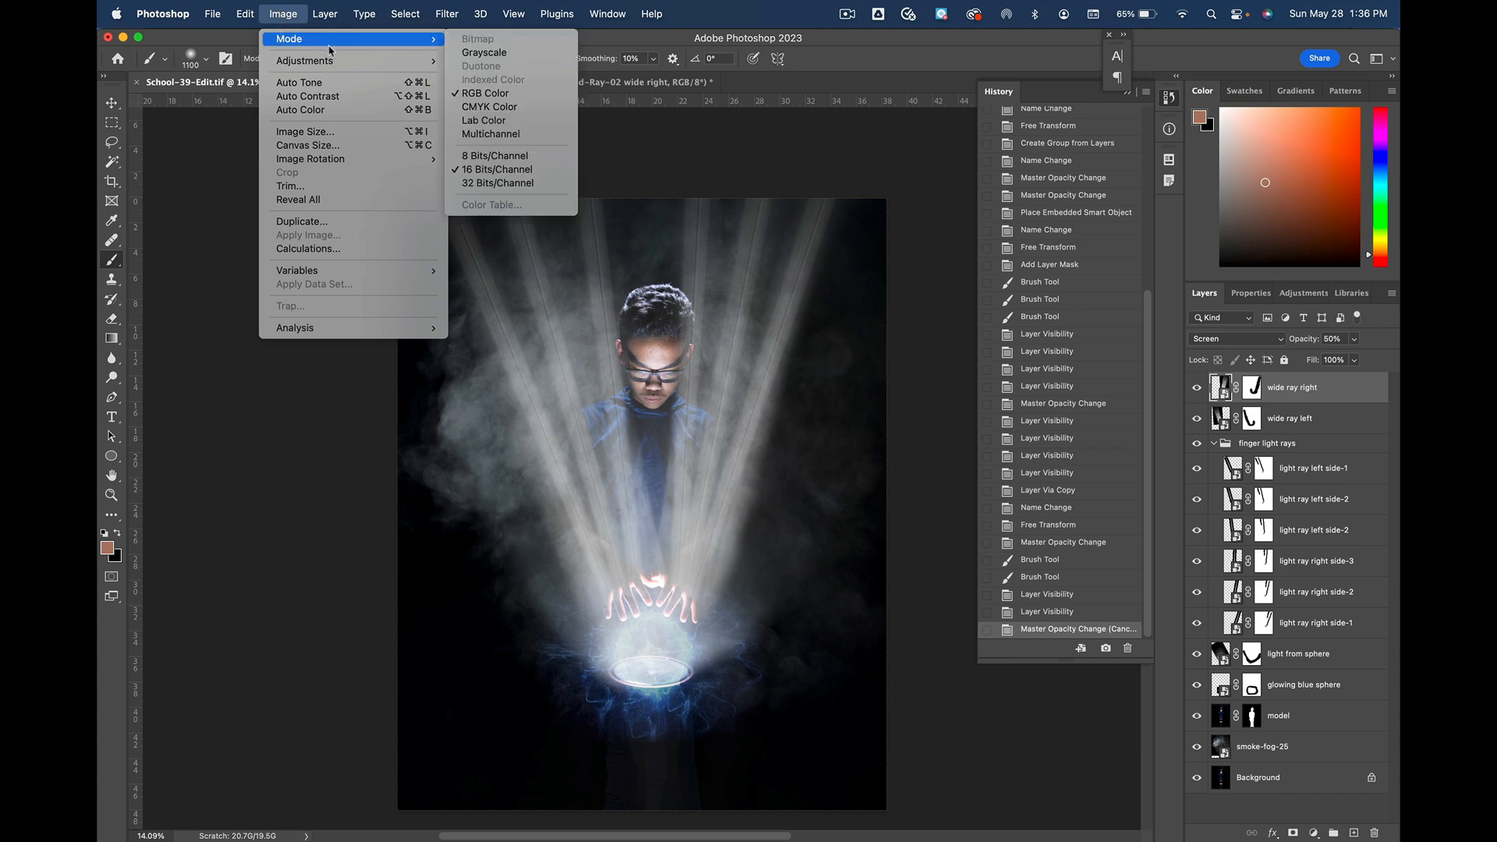
pyautogui.click(483, 156)
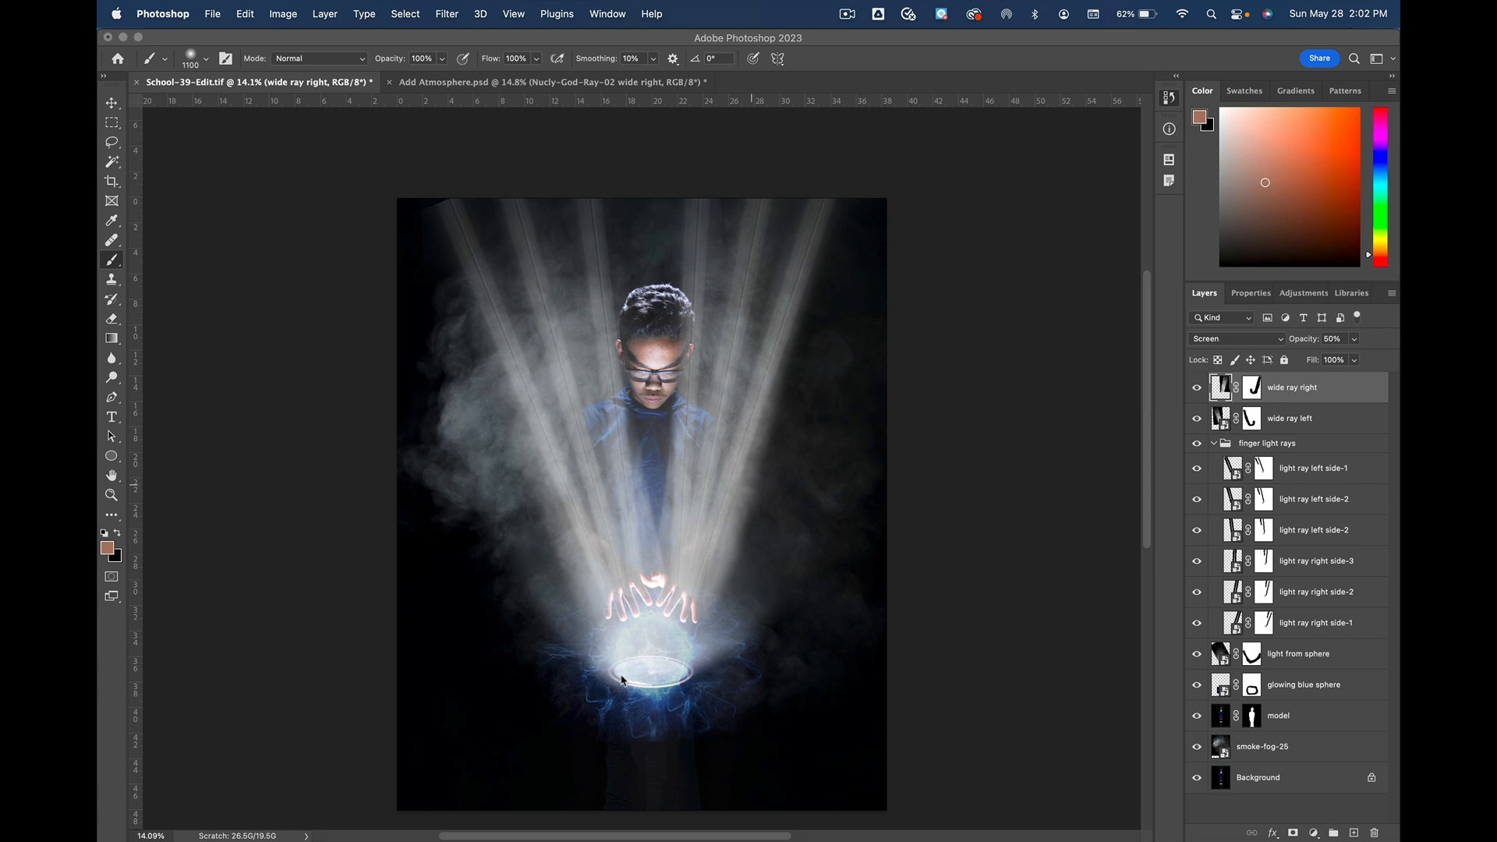
# Step: Save the layered image on the computer as School-39-Edit.tif in the School folder, replacing the existing file, with ZIP image and RLE layer compression
pyautogui.click(234, 424)
pyautogui.press('shift+super+s')
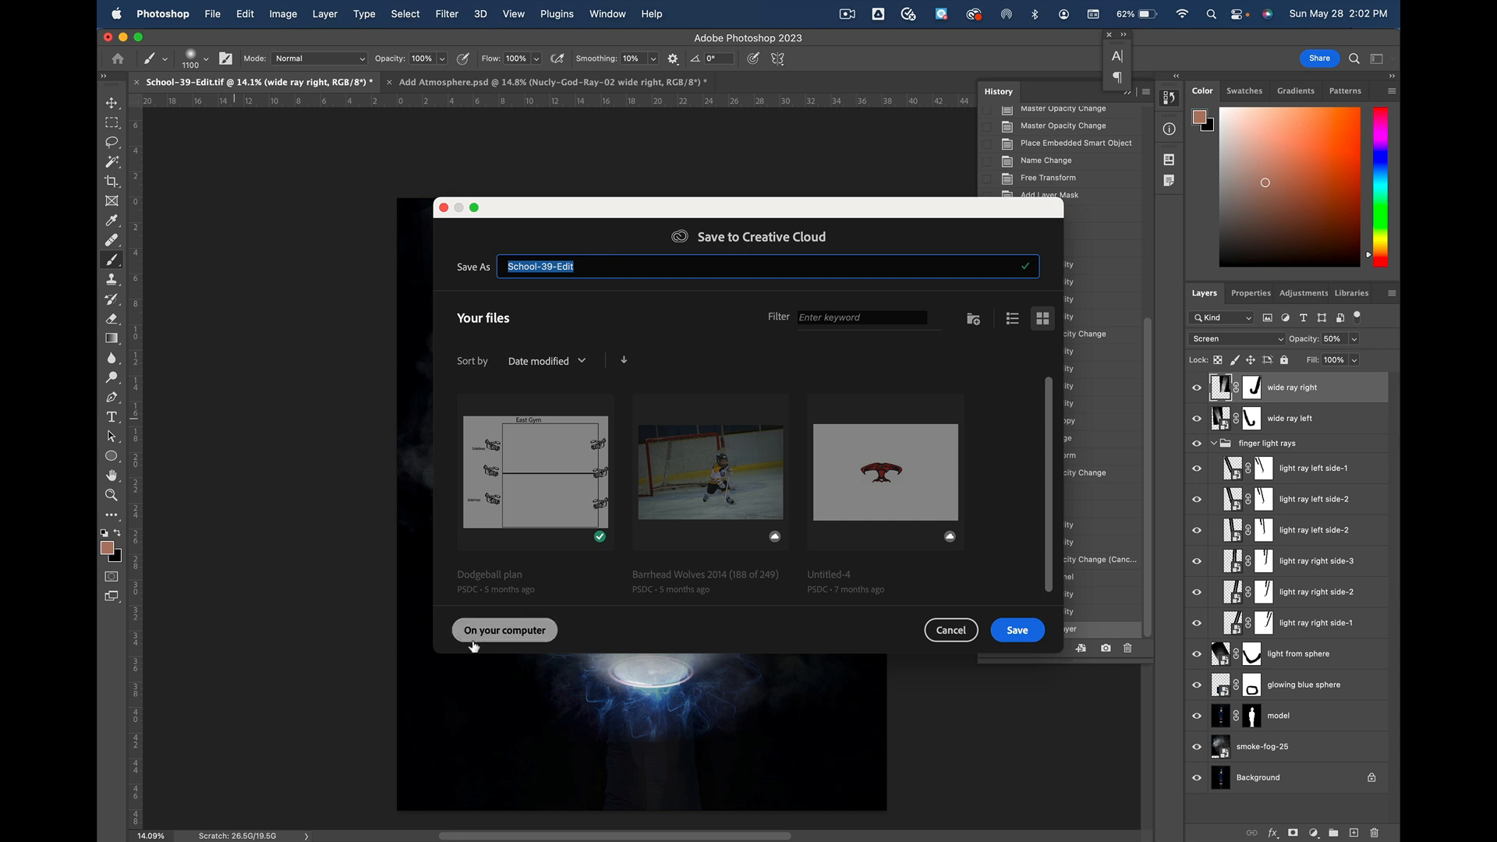
pyautogui.click(500, 632)
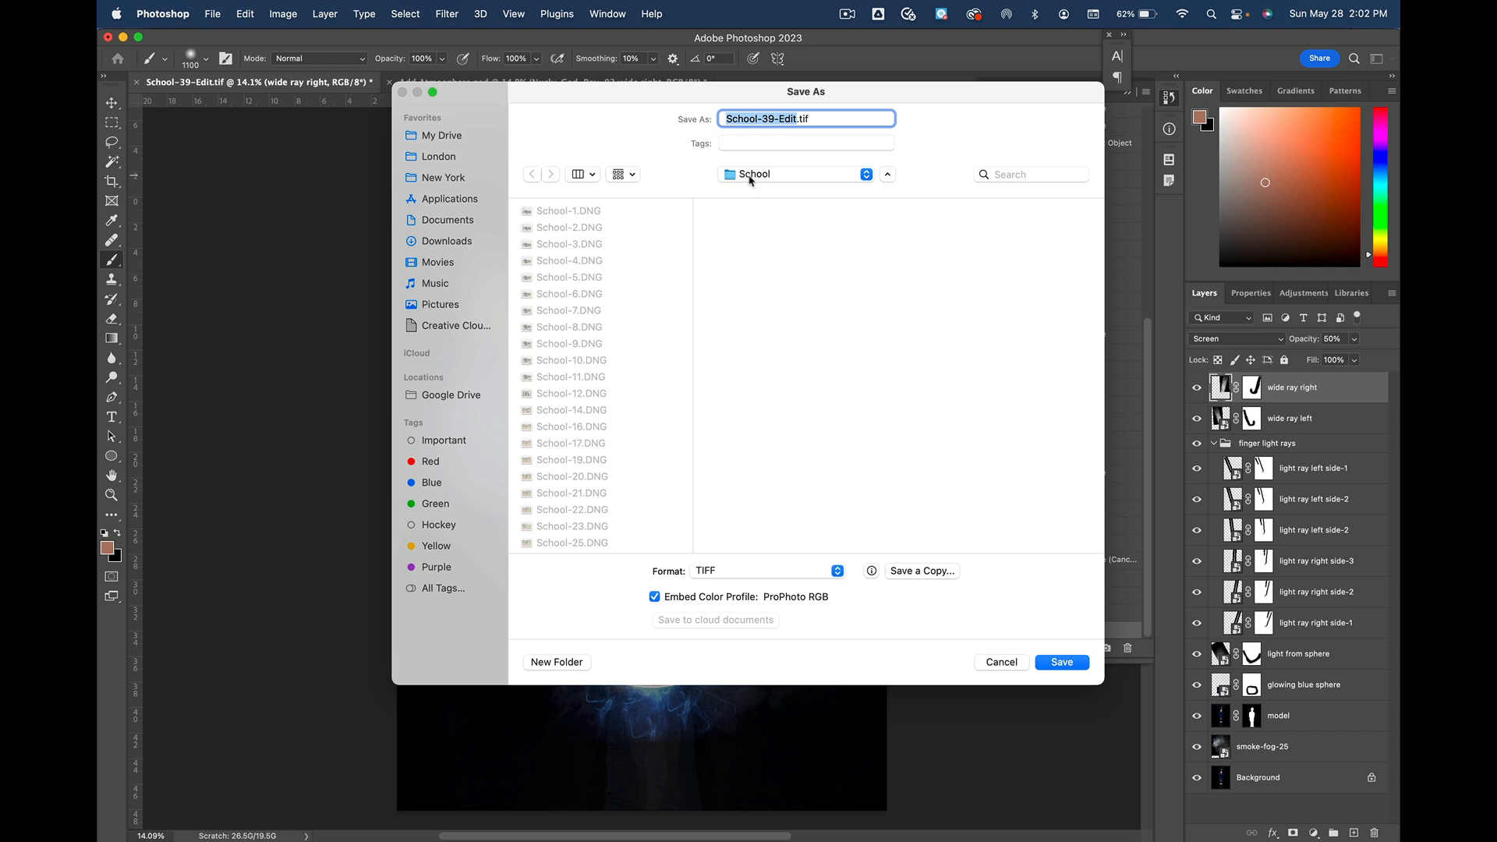
pyautogui.click(1056, 662)
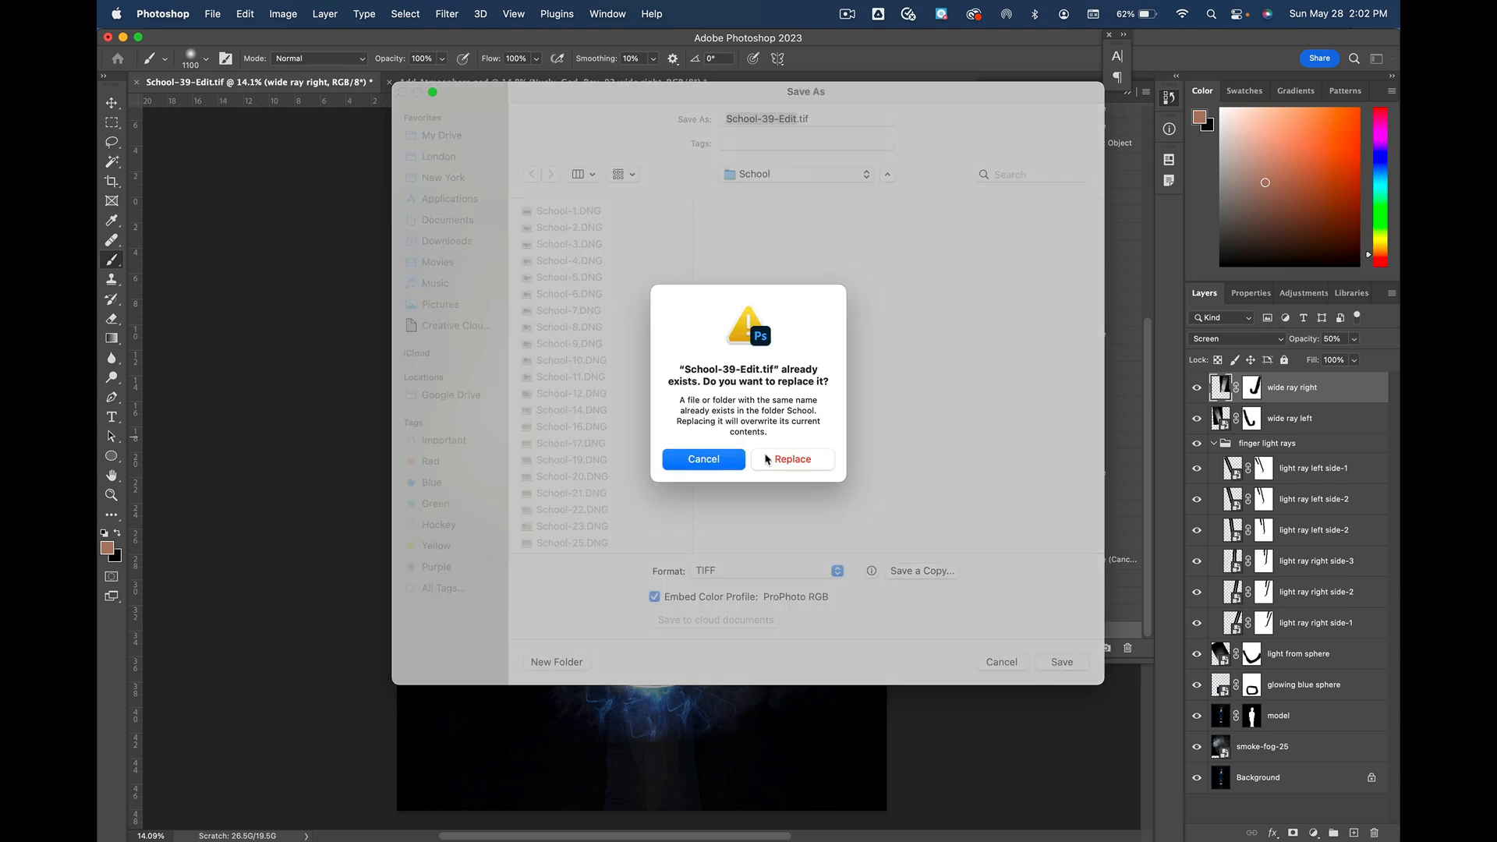
pyautogui.click(779, 460)
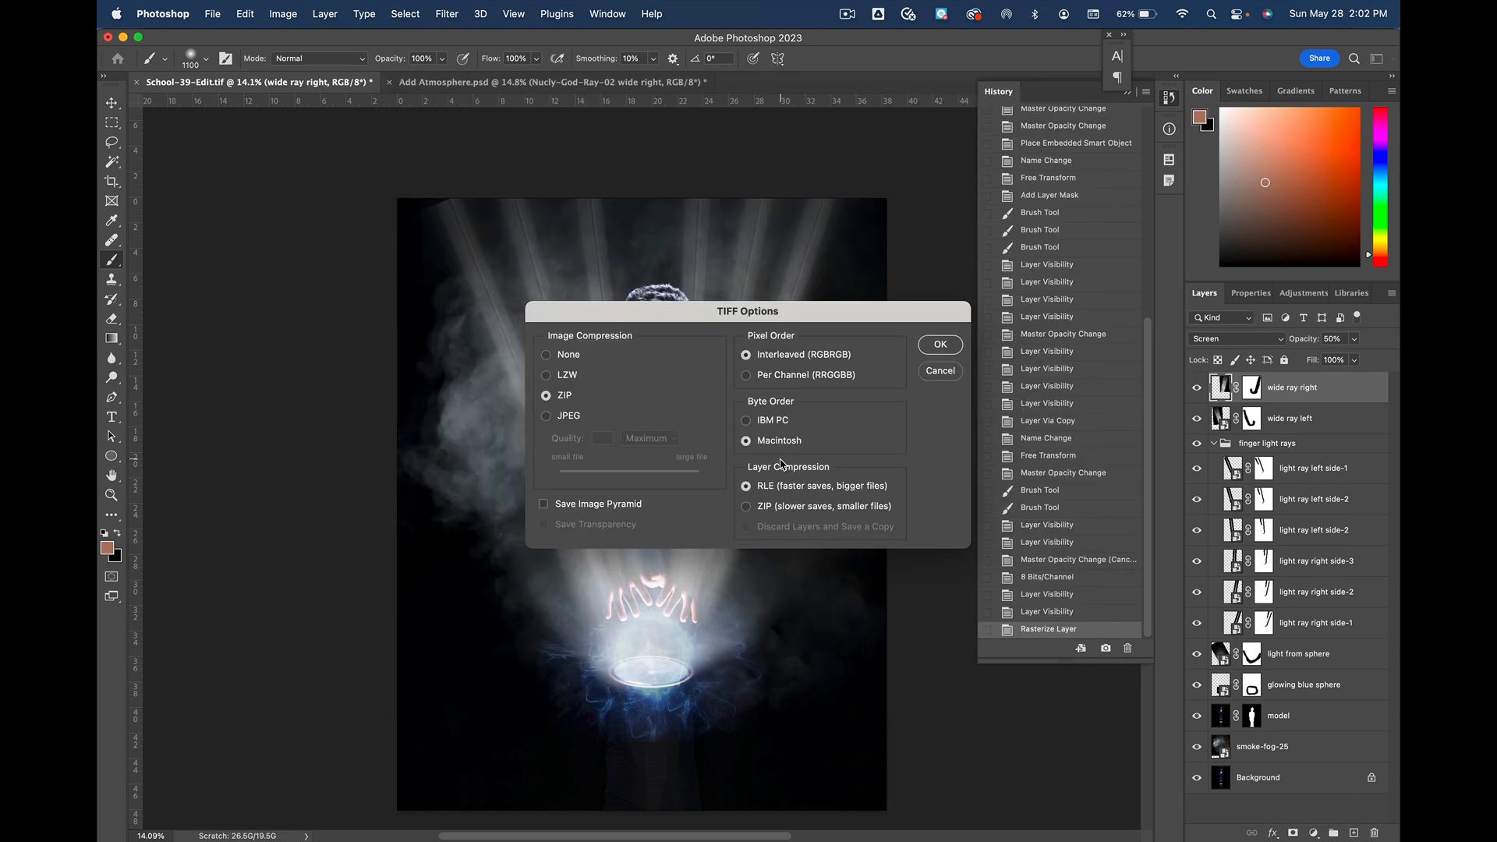
pyautogui.click(940, 346)
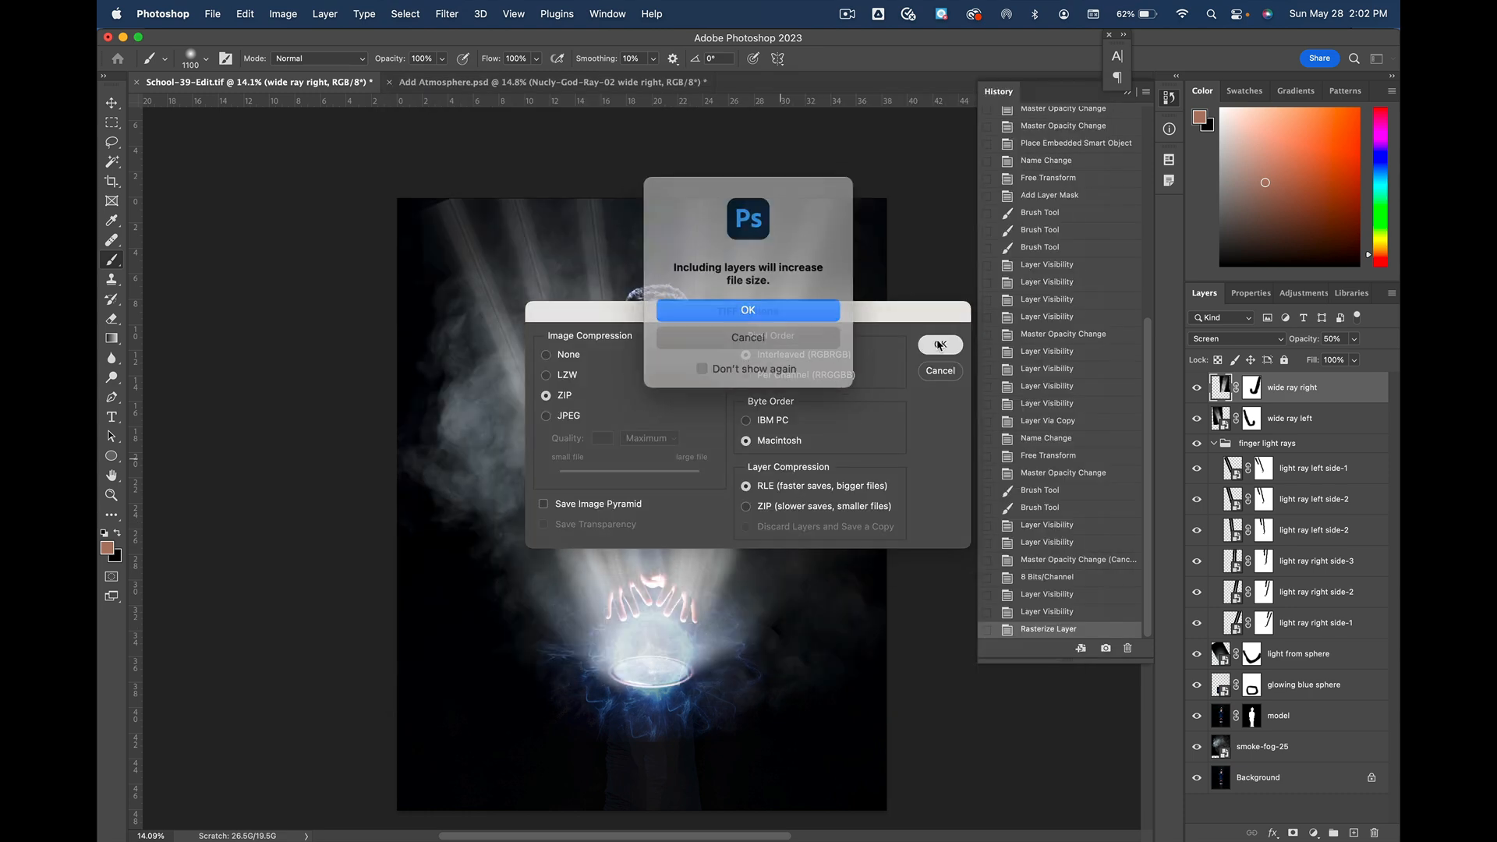
pyautogui.click(697, 312)
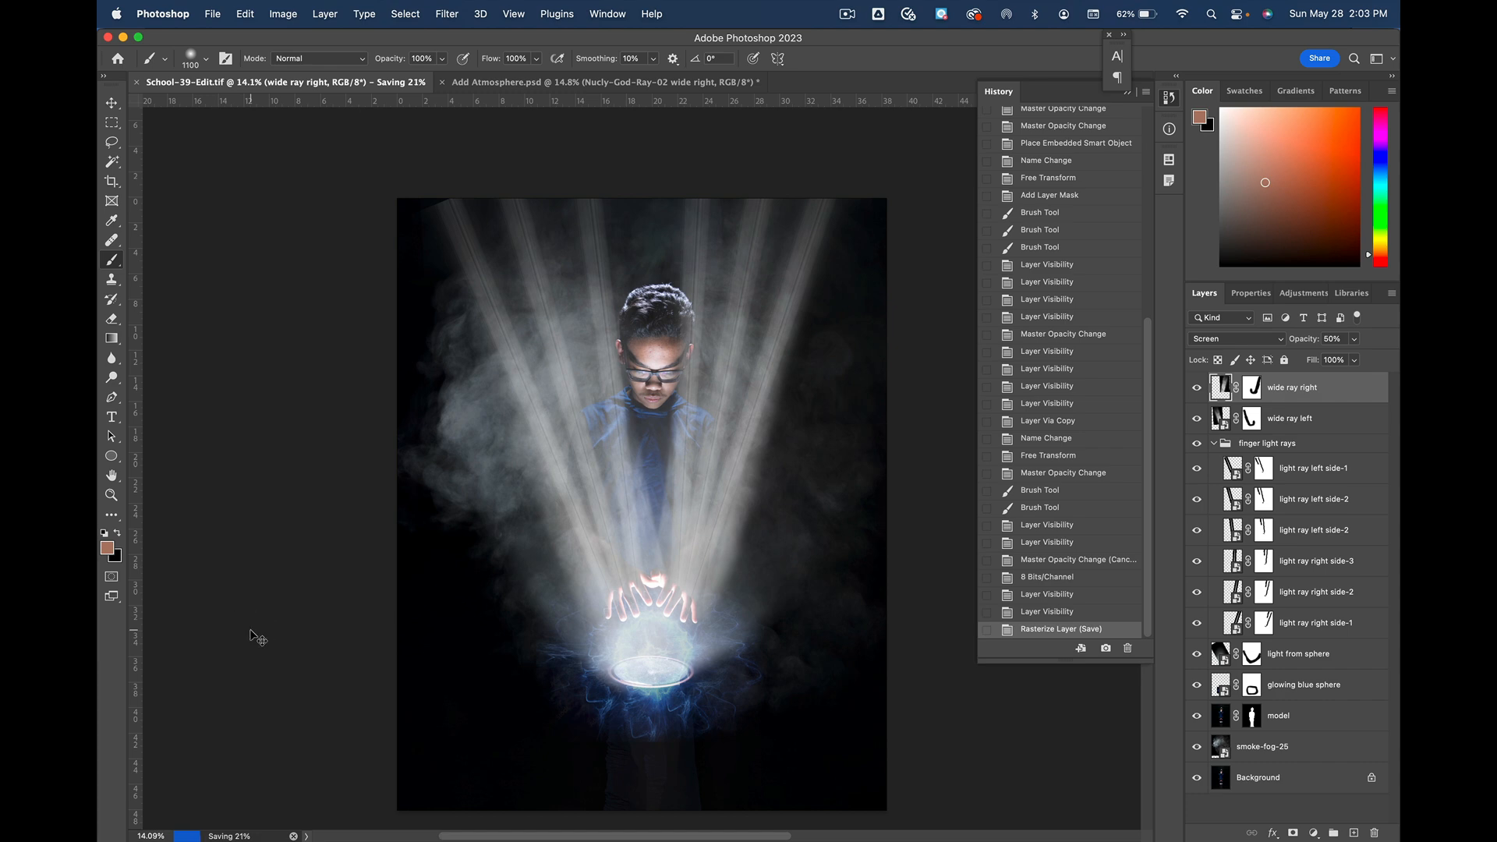
# Step: Switch to Lightroom Classic and show the imported School photos as a thumbnail grid
pyautogui.press('super+Tab')
pyautogui.press('super+Tab')
pyautogui.press('super+Tab')
pyautogui.press('super+Tab')
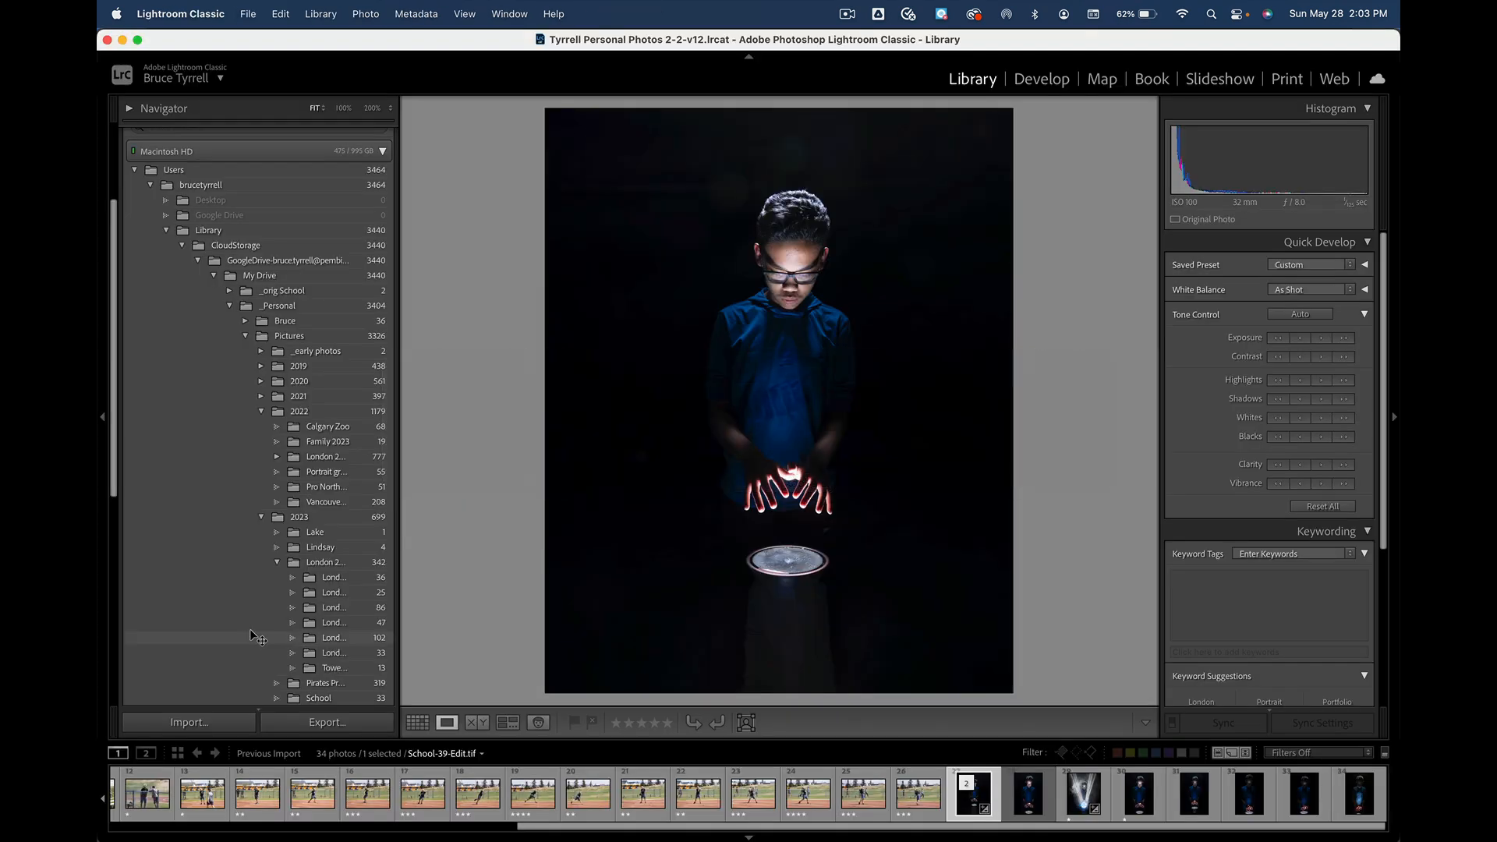
pyautogui.press('g')
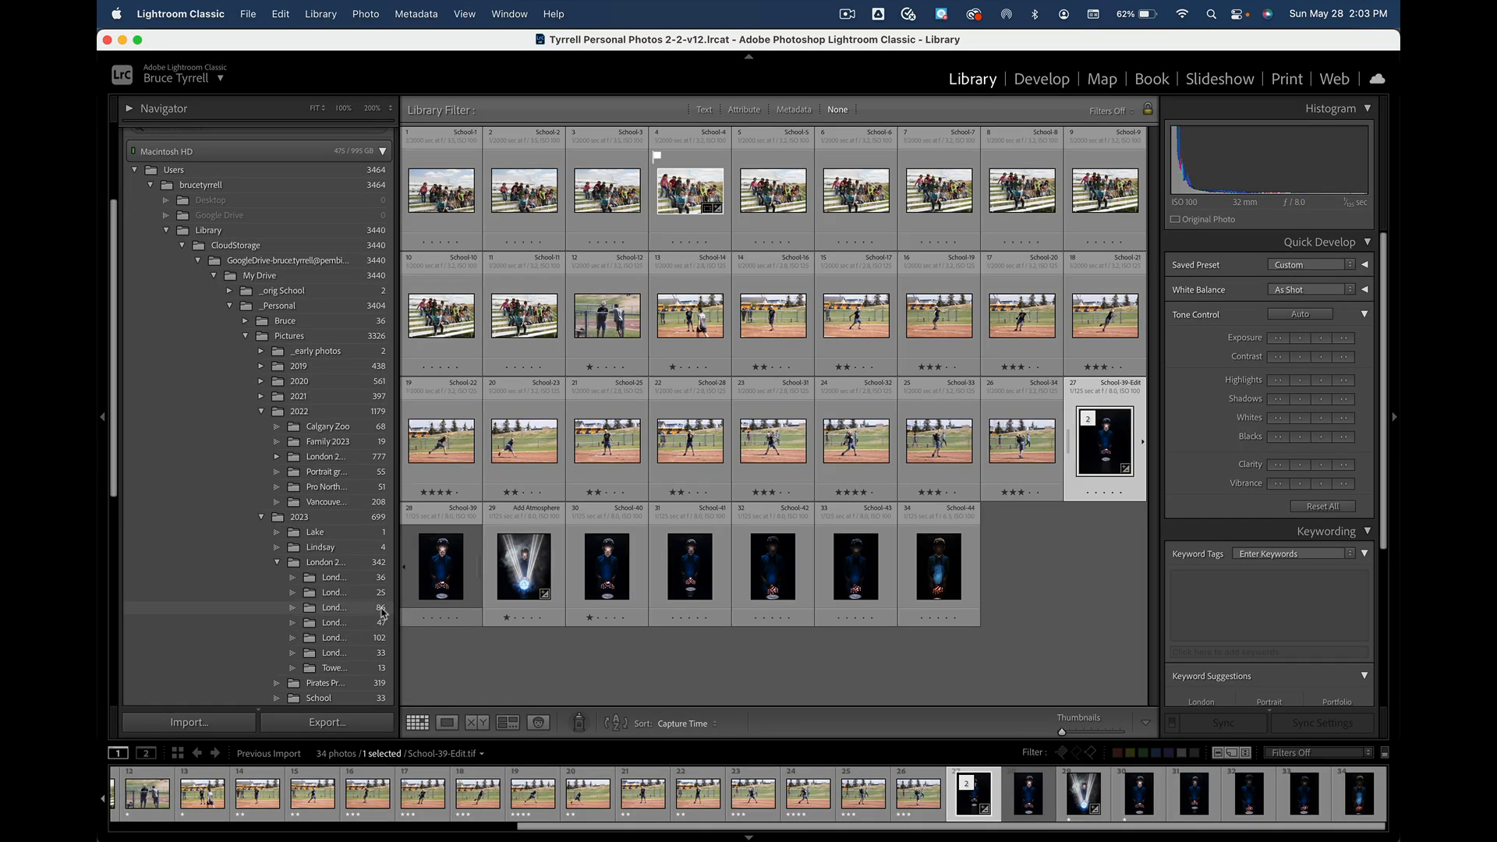
# Step: View the Add Atmosphere.psd photo enlarged, then return to the thumbnail grid and clear the selection
pyautogui.click(521, 571)
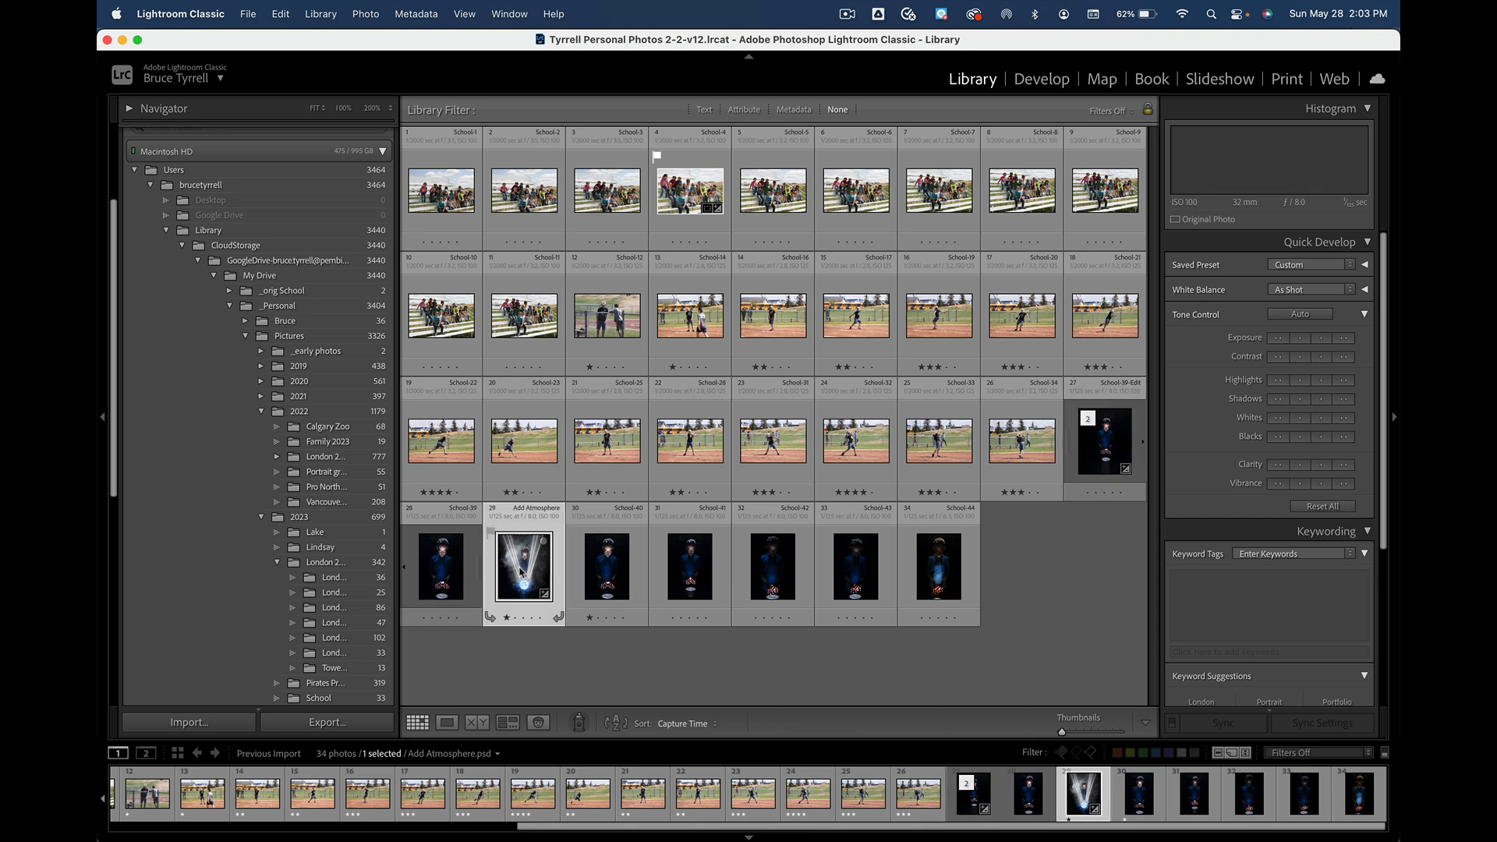
pyautogui.doubleClick(521, 571)
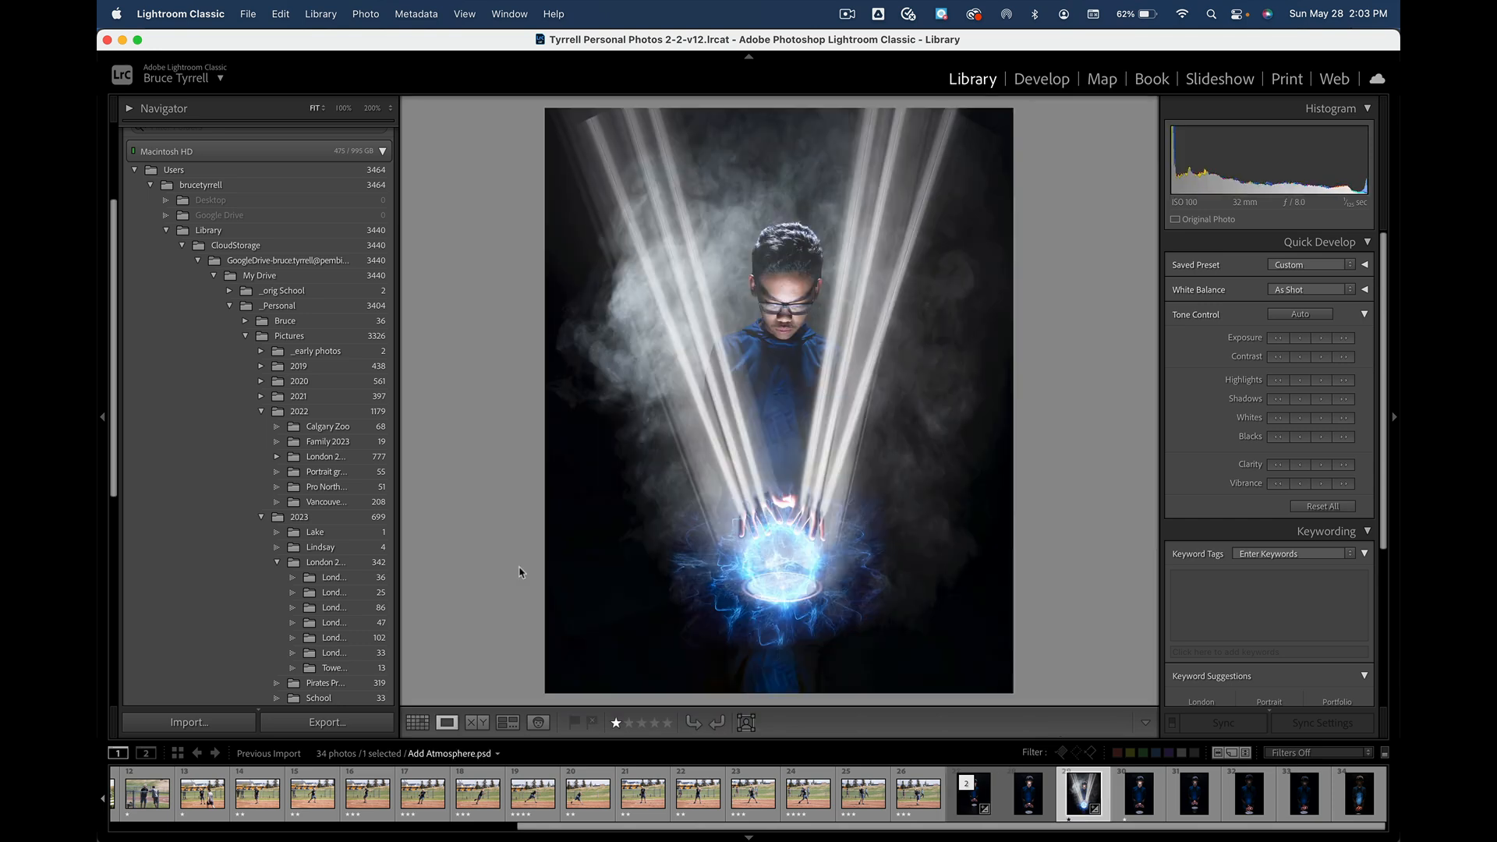
pyautogui.press('g')
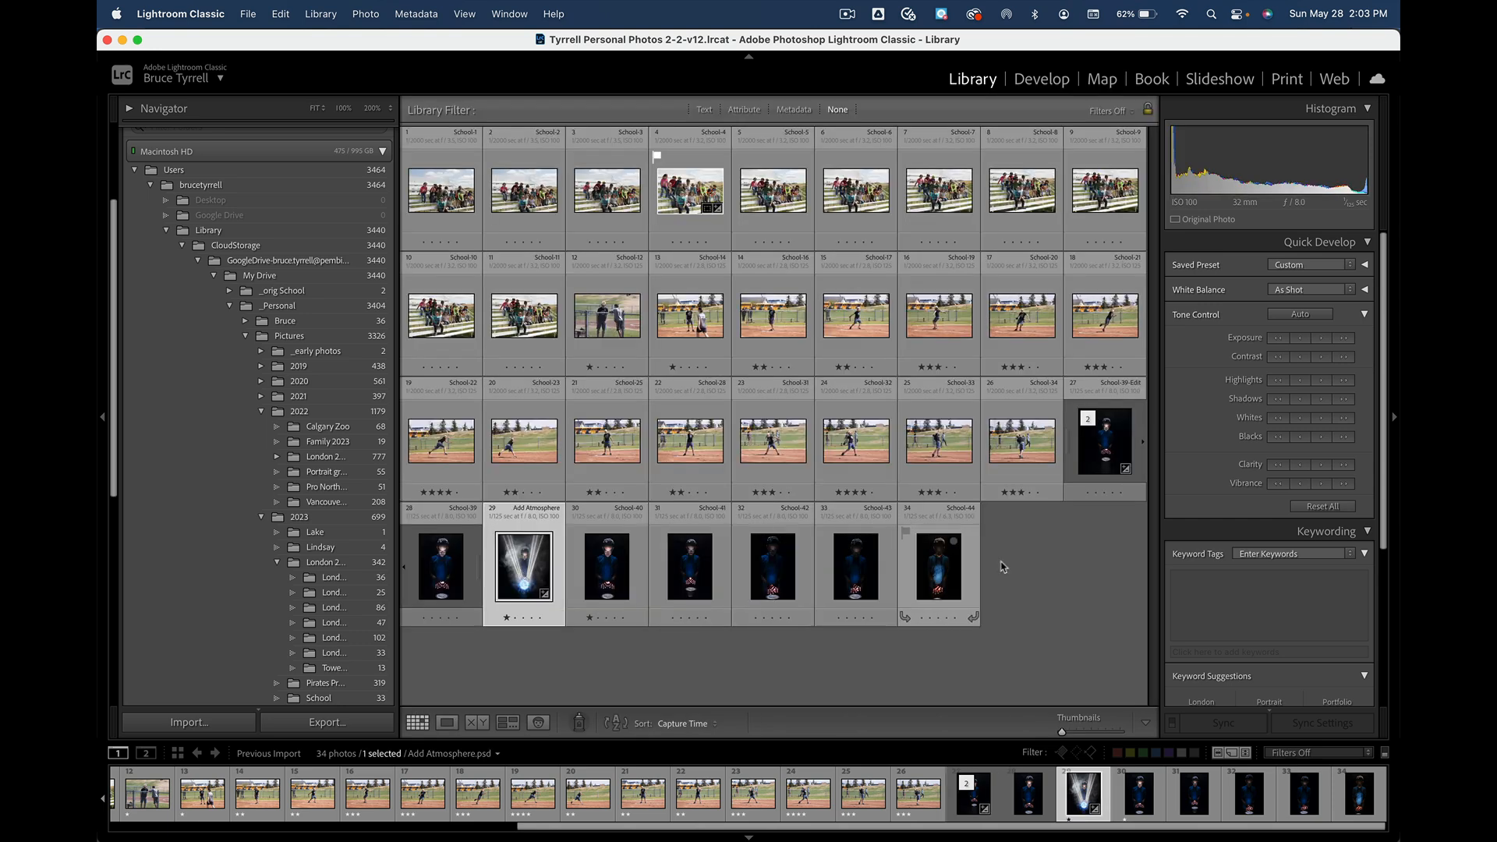
pyautogui.click(1032, 574)
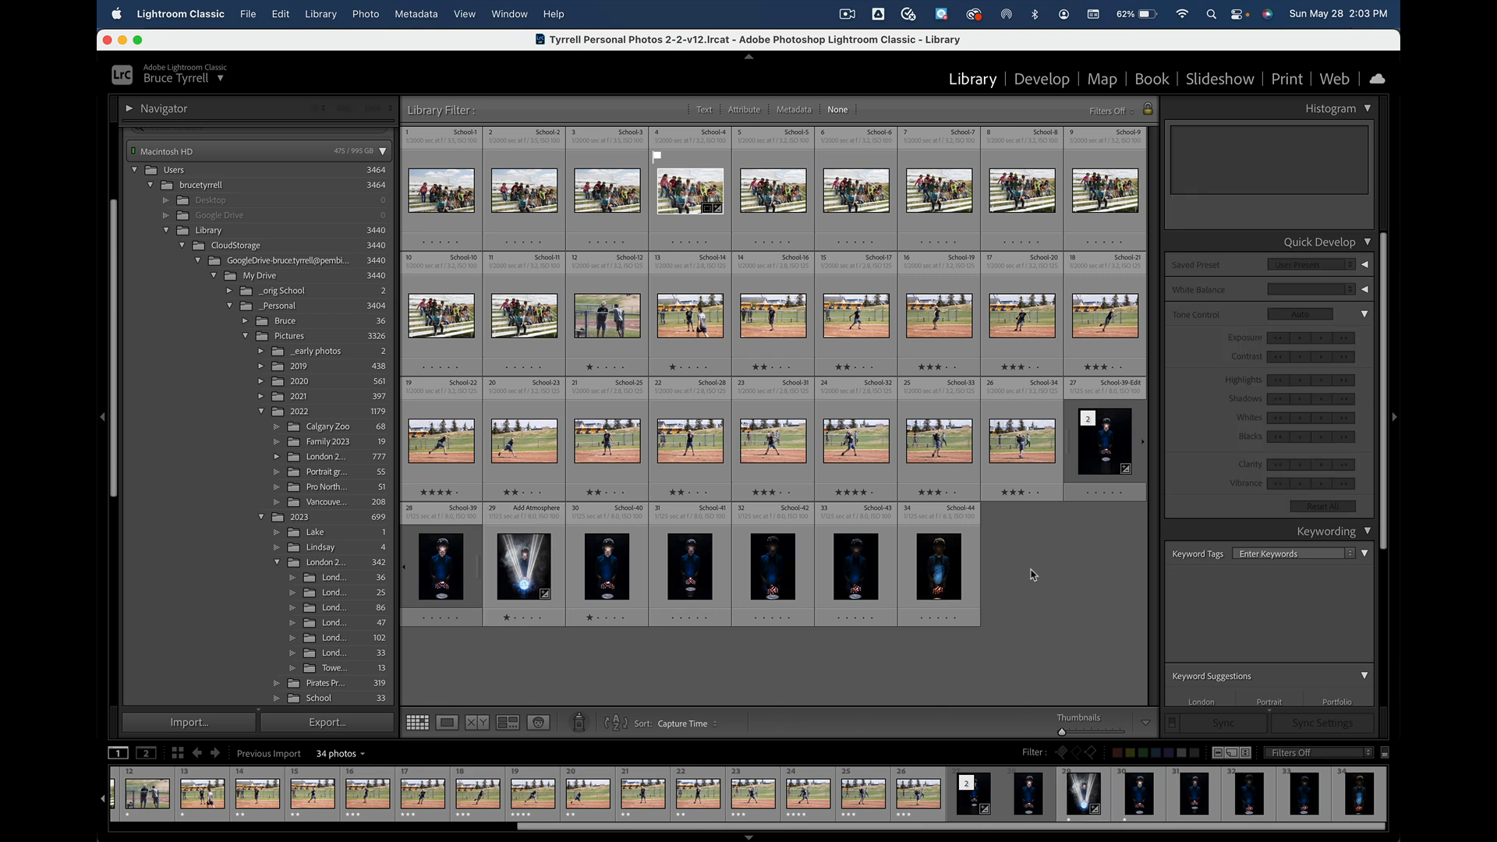
# Step: Switch back to Photoshop and compare the Background layer alone with the full composite by hiding and reshowing all other layers
pyautogui.press('super+Tab')
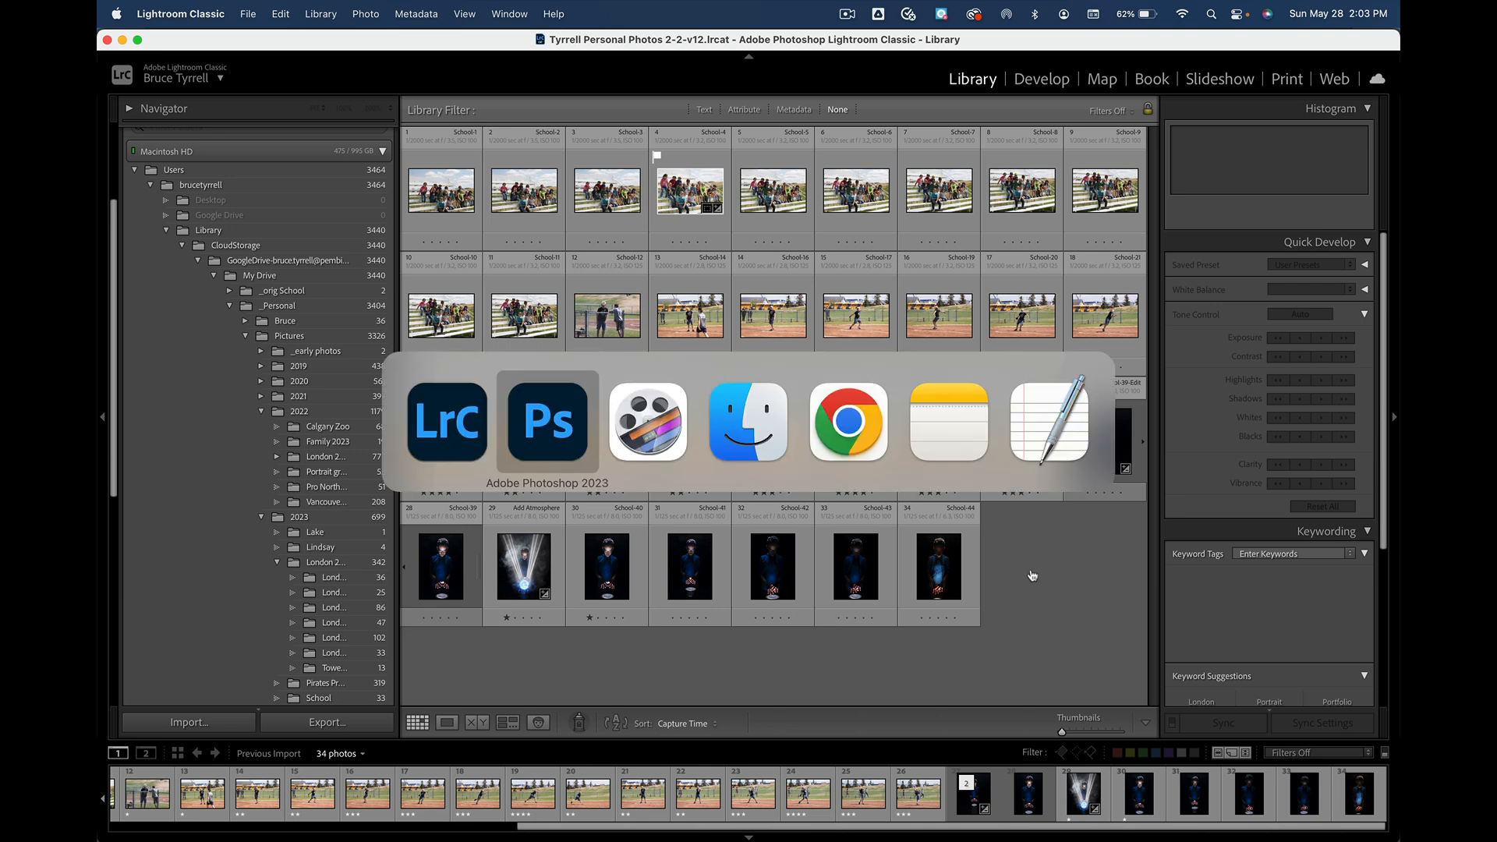
pyautogui.rightClick(1195, 775)
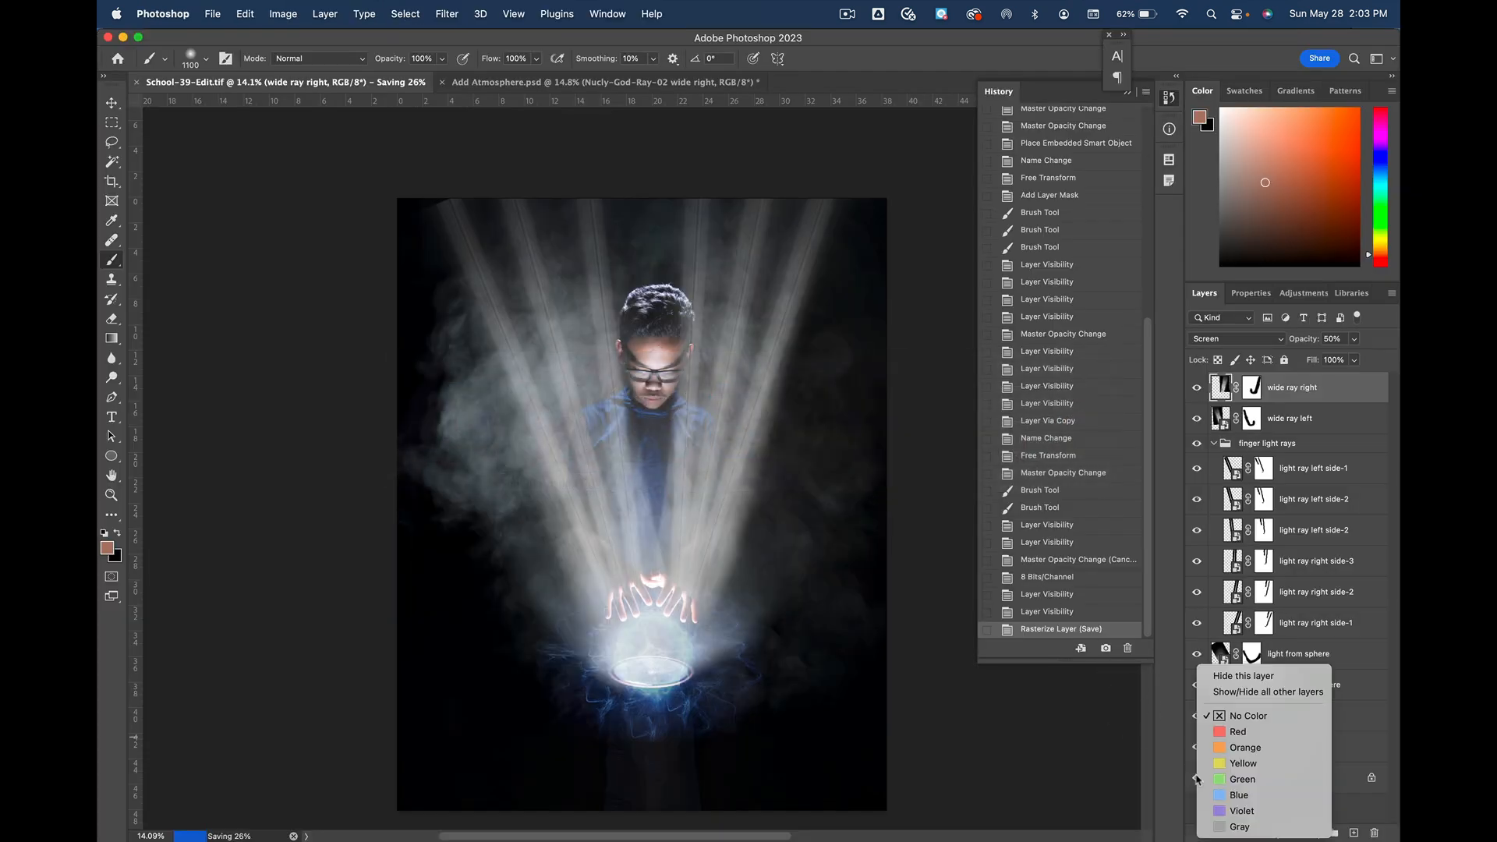
pyautogui.click(1191, 779)
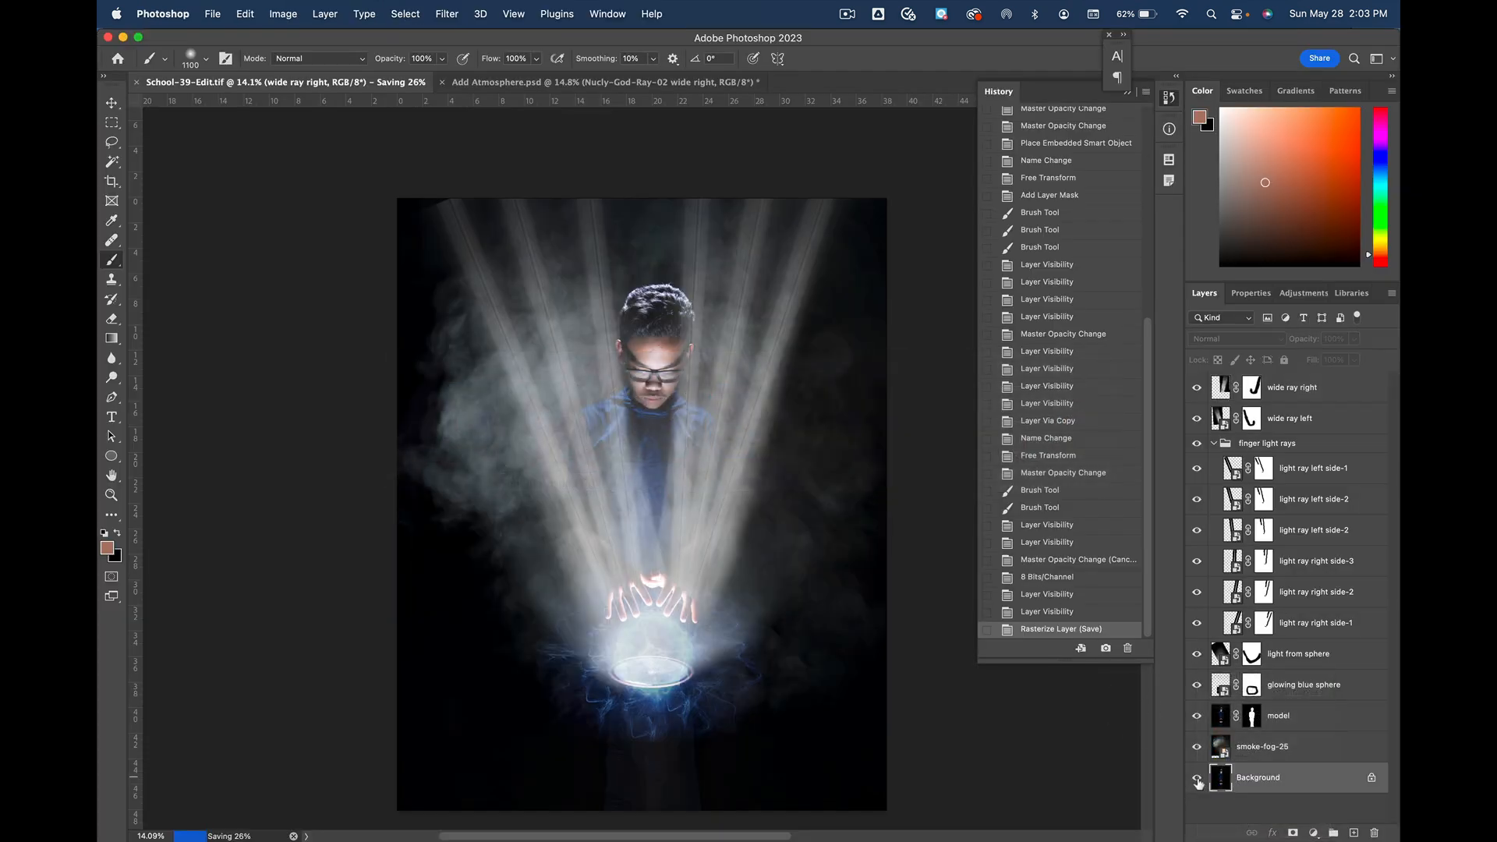
pyautogui.keyDown('alt'); pyautogui.click(1196, 779); pyautogui.keyUp('alt')
pyautogui.keyDown('alt'); pyautogui.click(1197, 779); pyautogui.keyUp('alt')
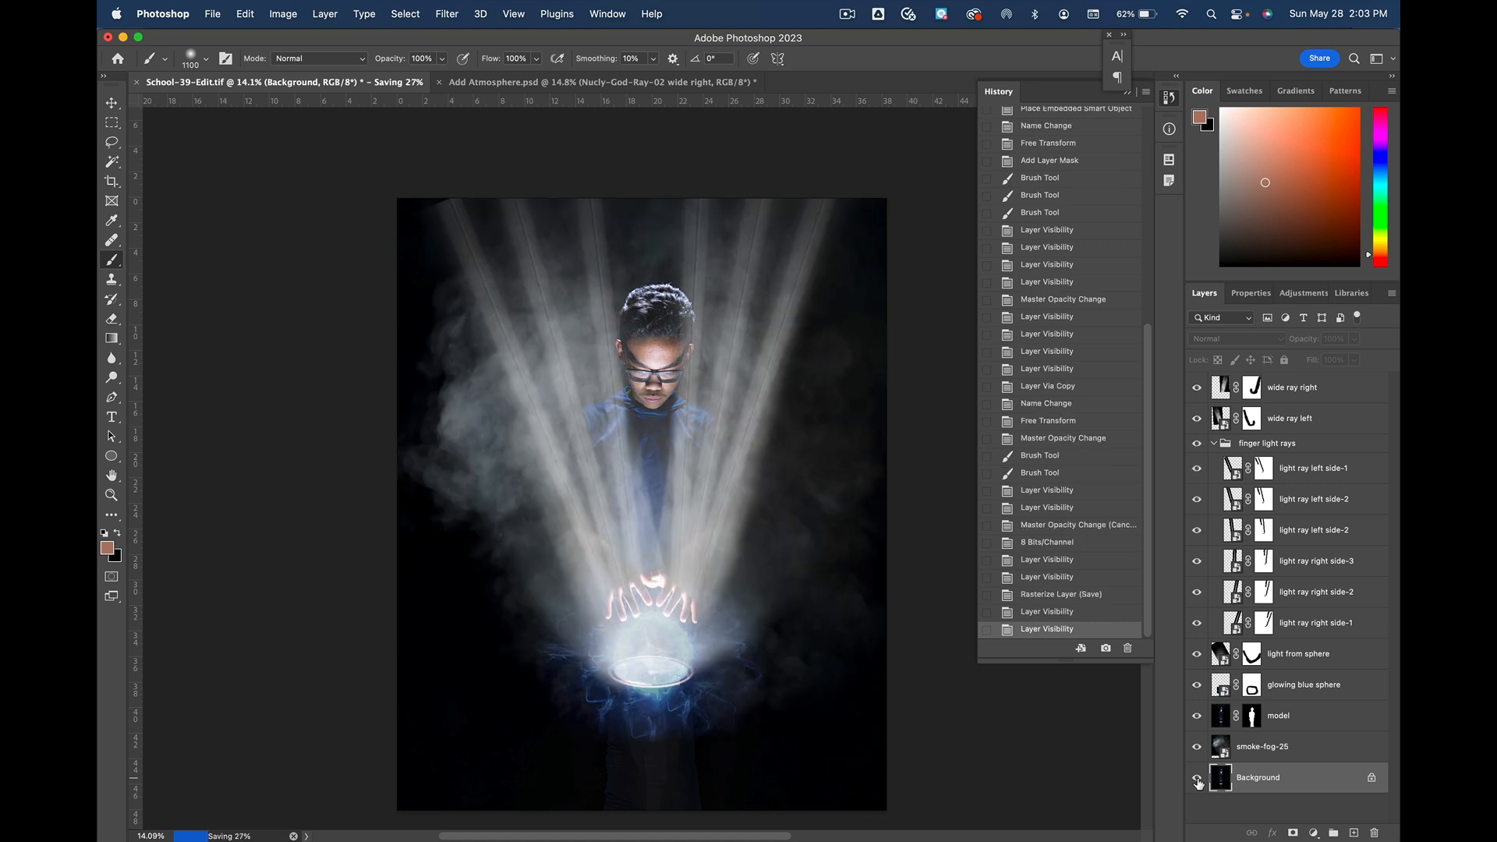